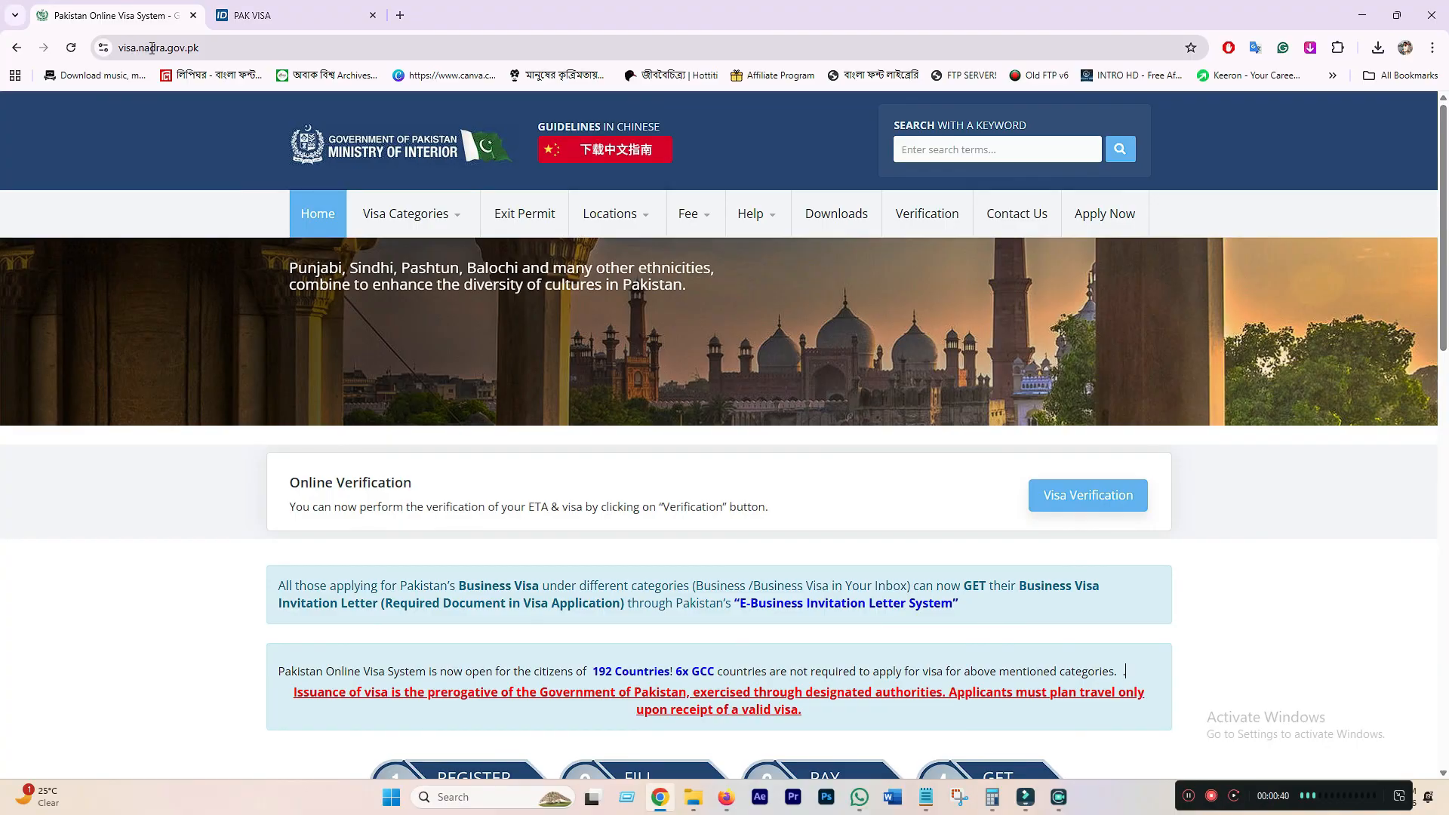
# - Go to the Family Visit category under Visa Categories and open the Family Visit Visa details
pyautogui.click(150, 49)
pyautogui.click(240, 49)
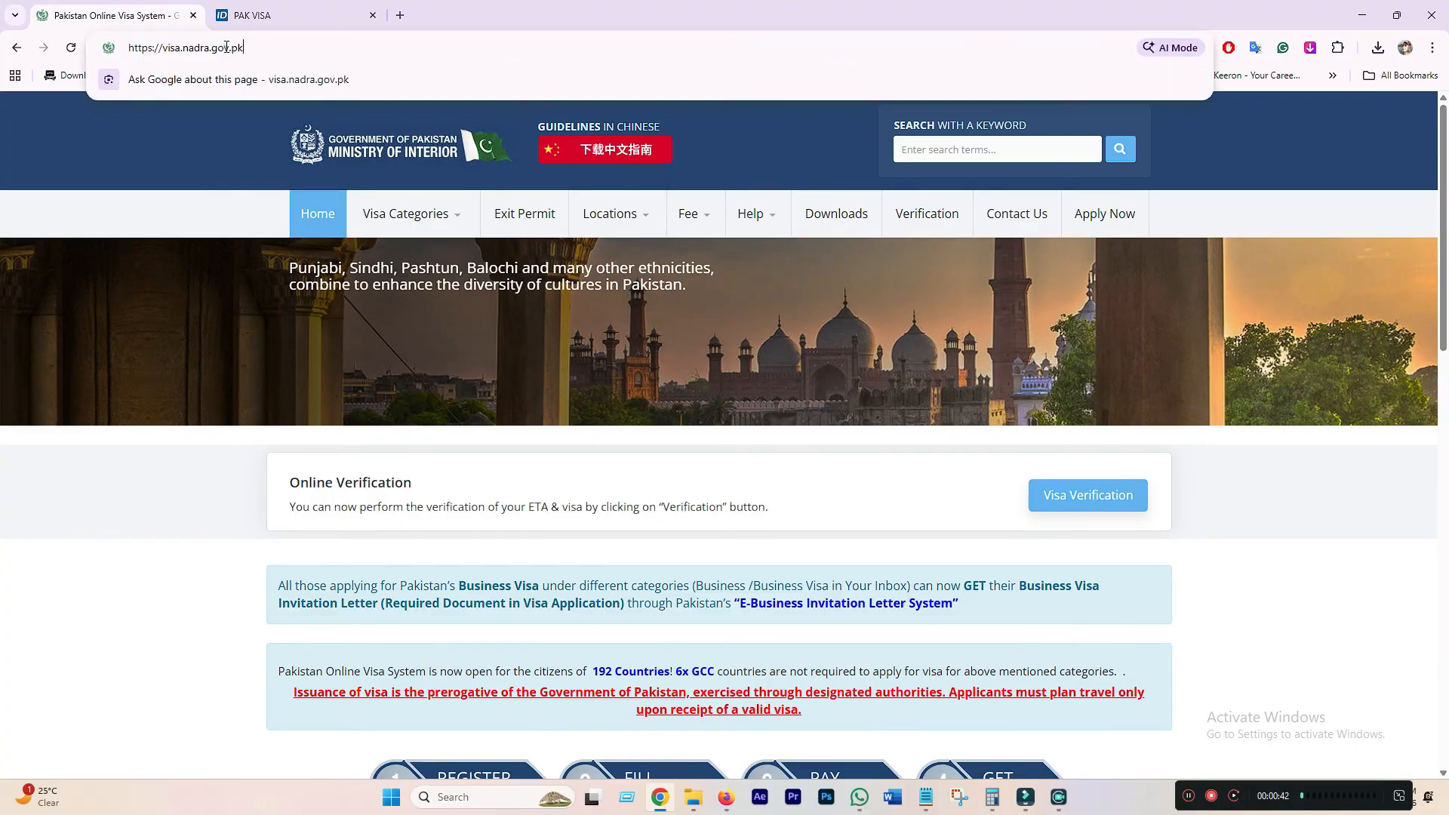
pyautogui.click(257, 145)
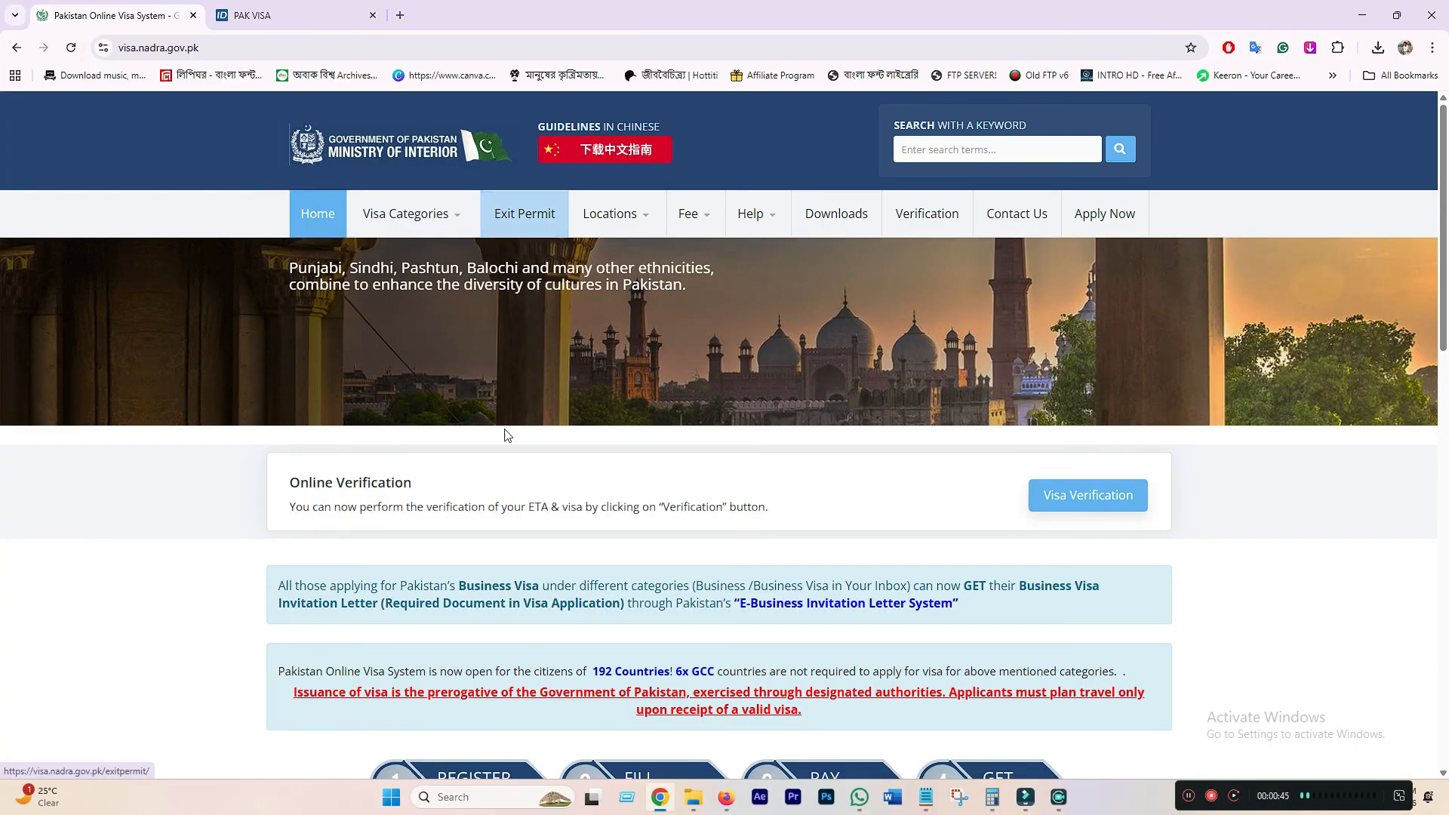
pyautogui.moveTo(414, 213)
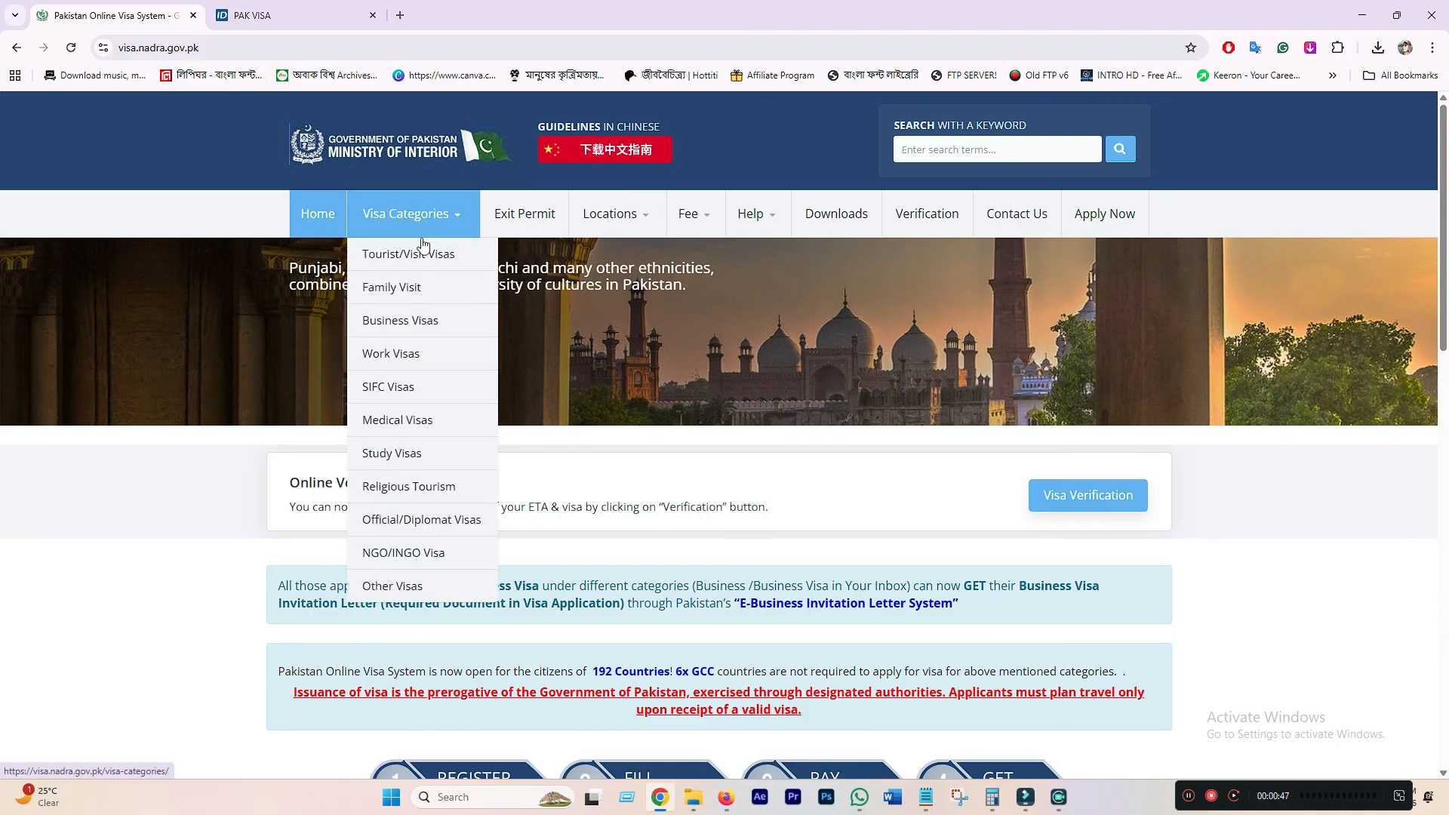
pyautogui.click(419, 290)
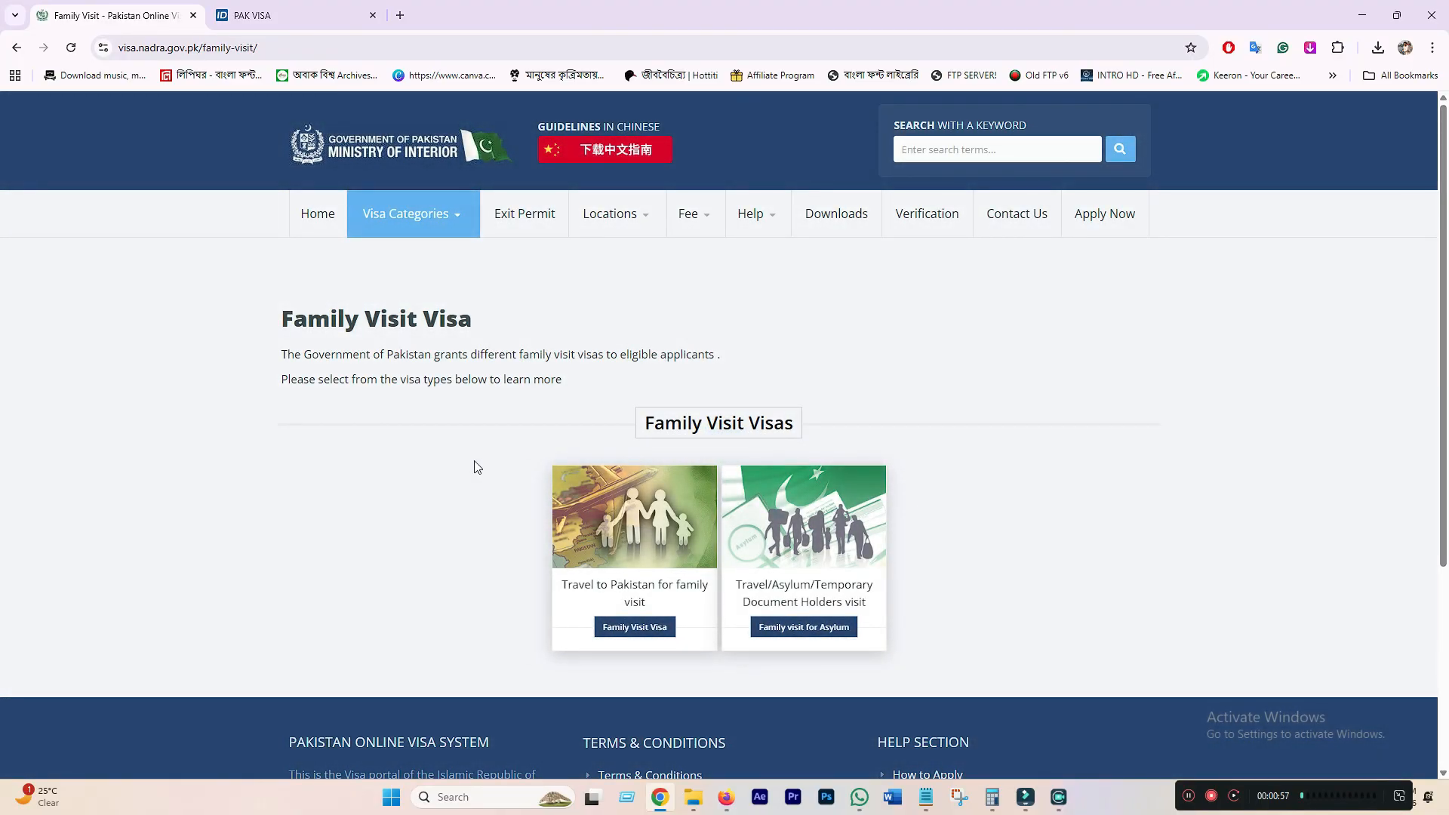
pyautogui.scroll(-2, 683, 569)
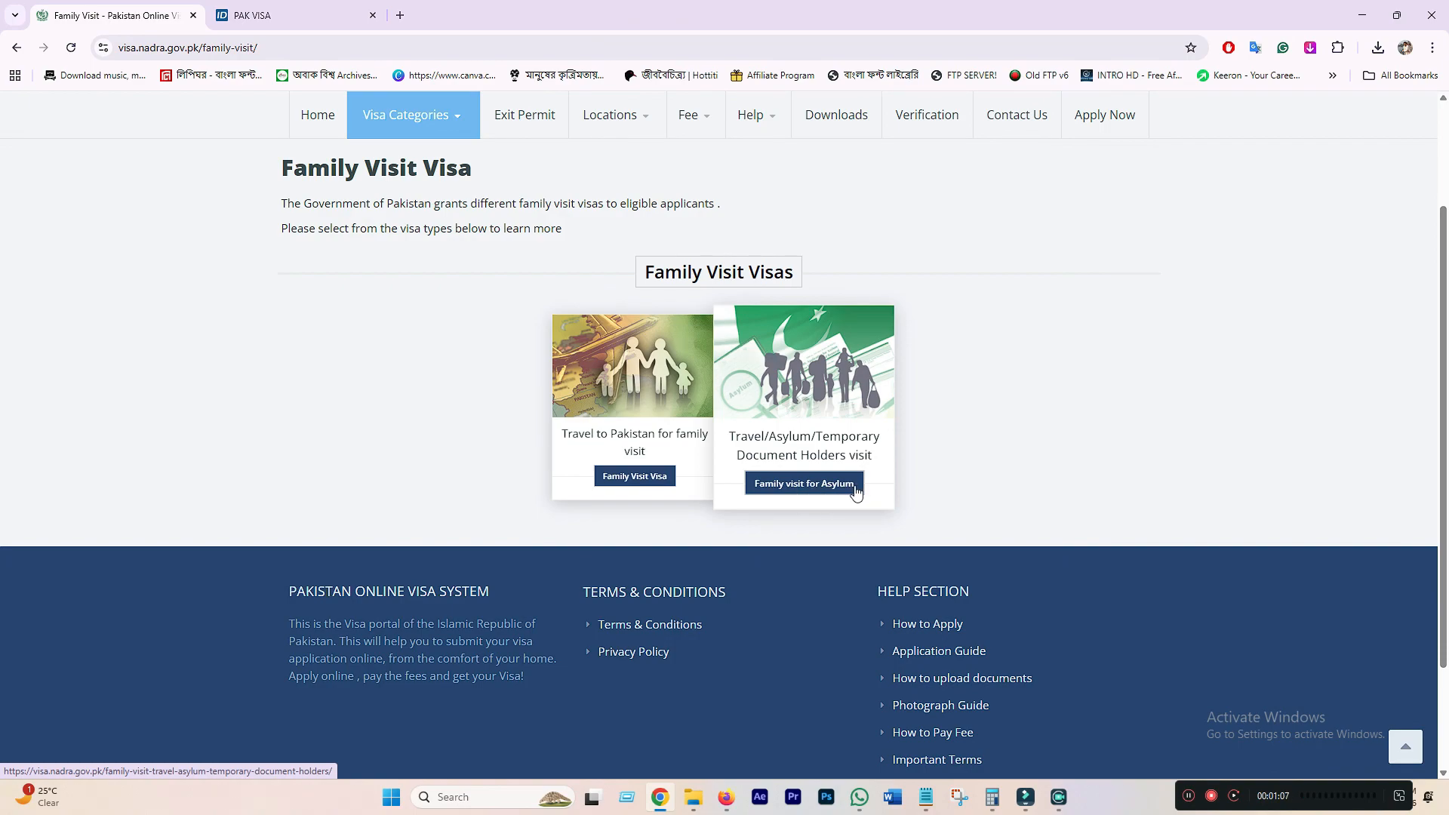
pyautogui.click(631, 484)
pyautogui.scroll(-7, 566, 449)
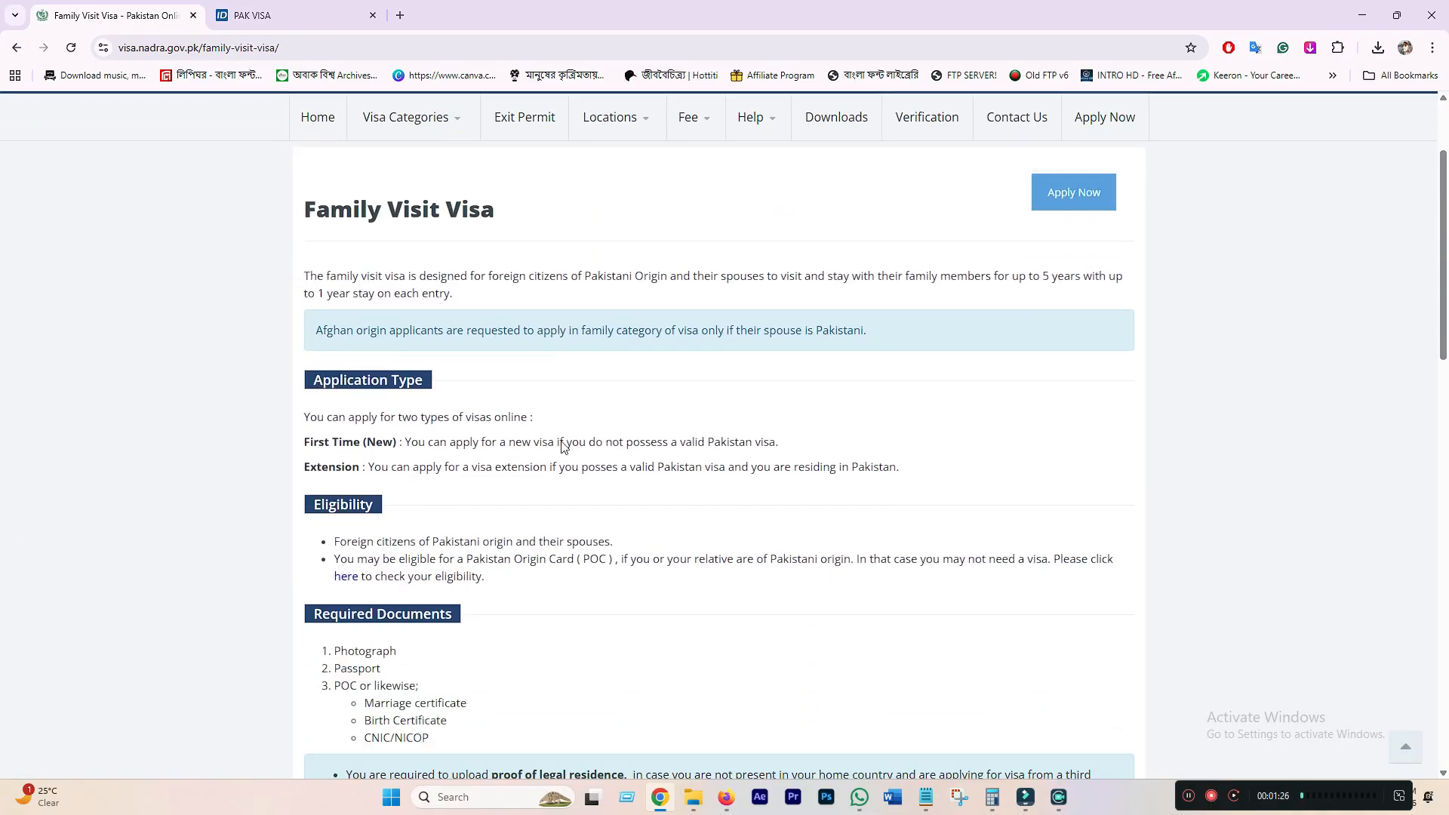
pyautogui.scroll(6, 707, 511)
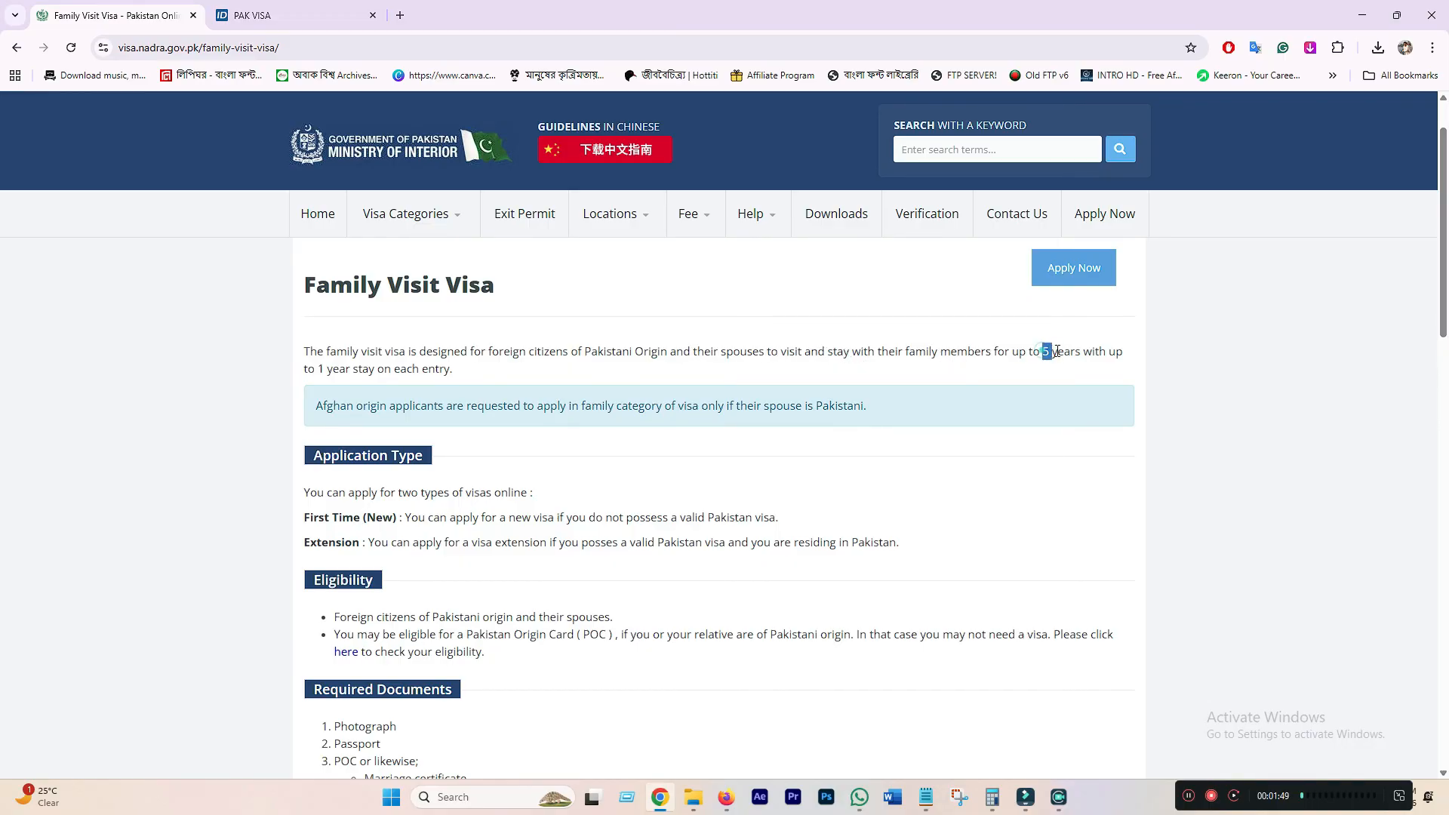
pyautogui.click(1116, 355)
pyautogui.moveTo(454, 369); pyautogui.dragTo(362, 365)
pyautogui.click(405, 369)
pyautogui.moveTo(473, 370); pyautogui.dragTo(412, 355)
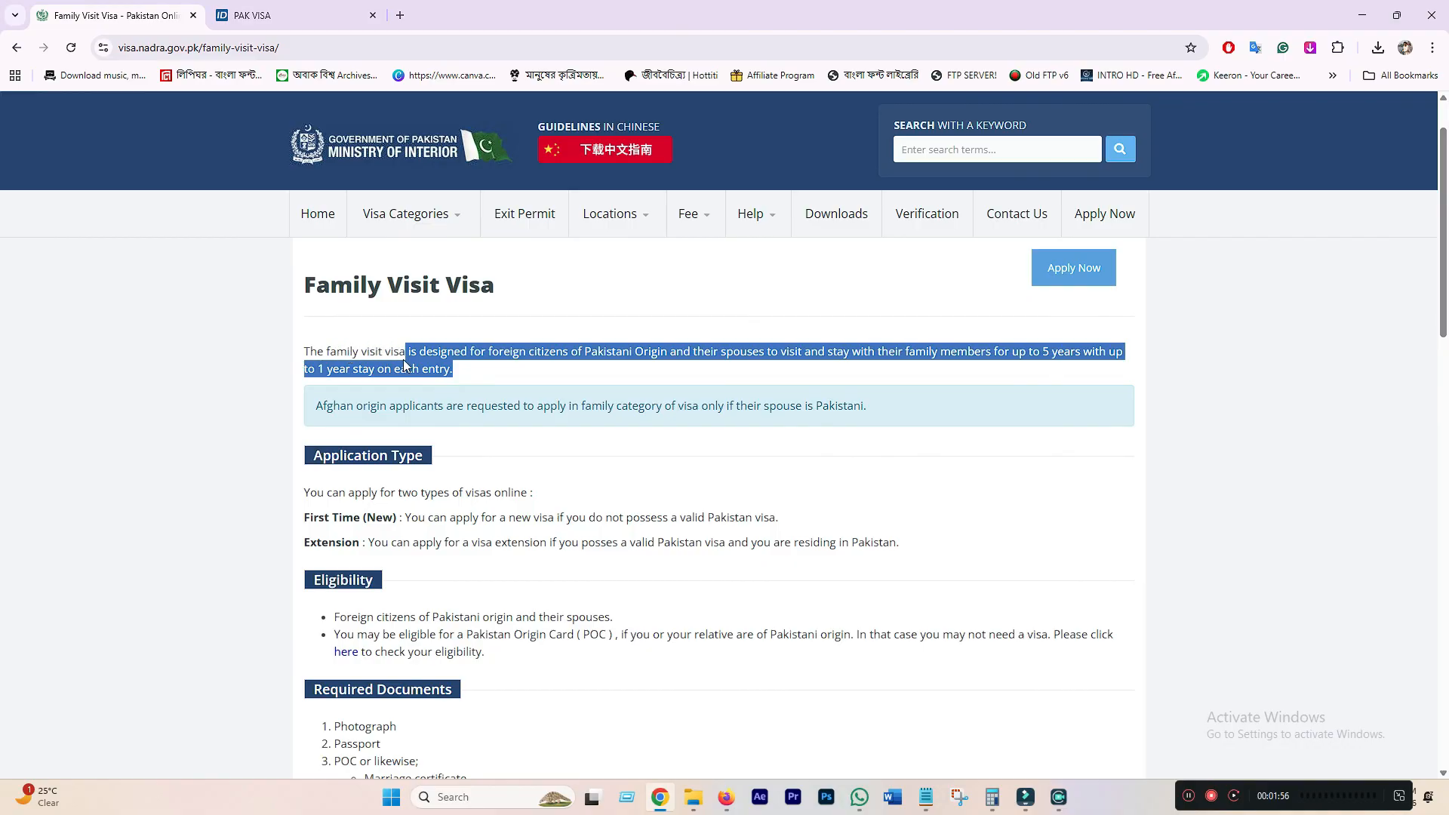
pyautogui.click(446, 369)
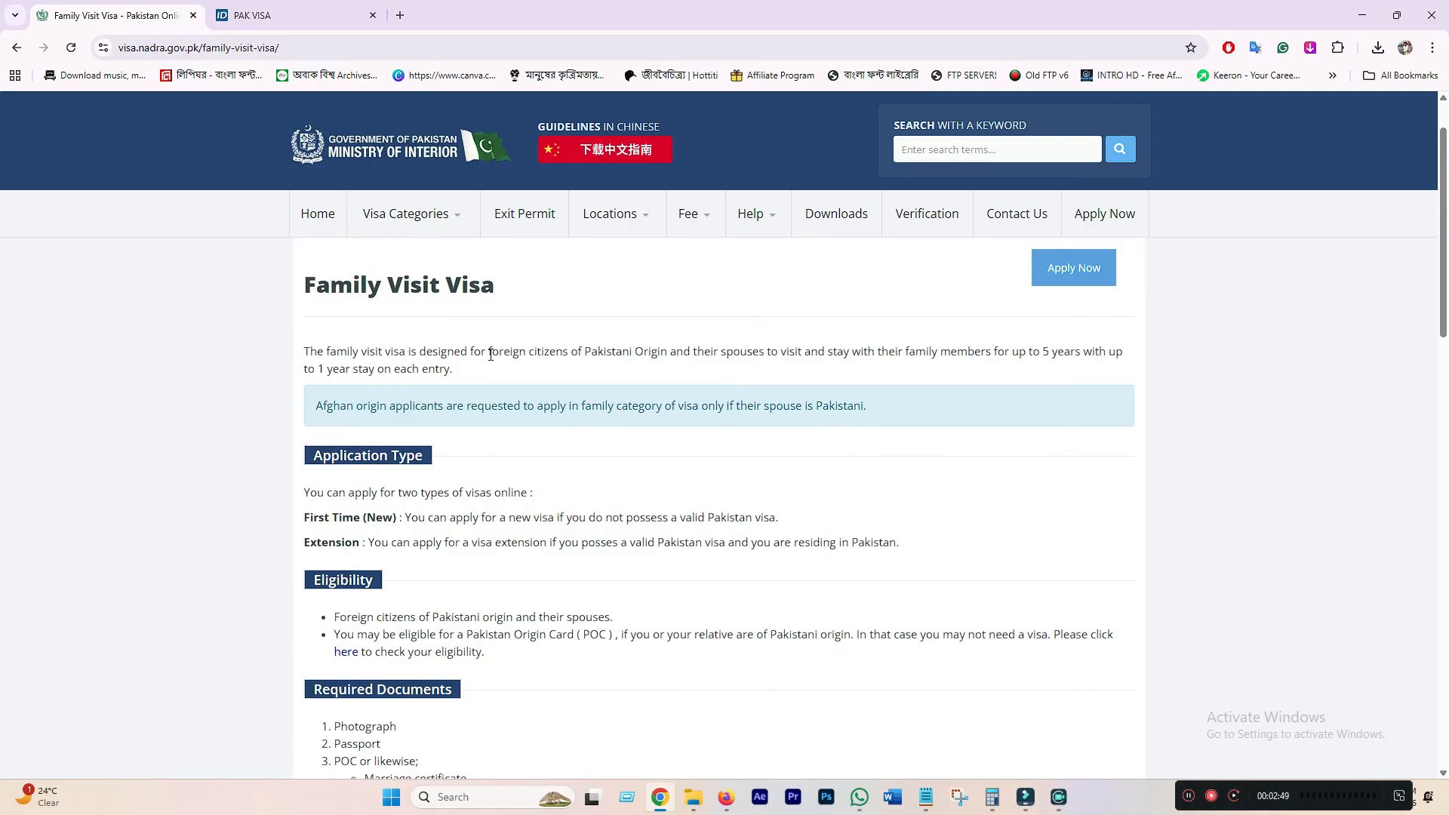
pyautogui.scroll(-3, 502, 359)
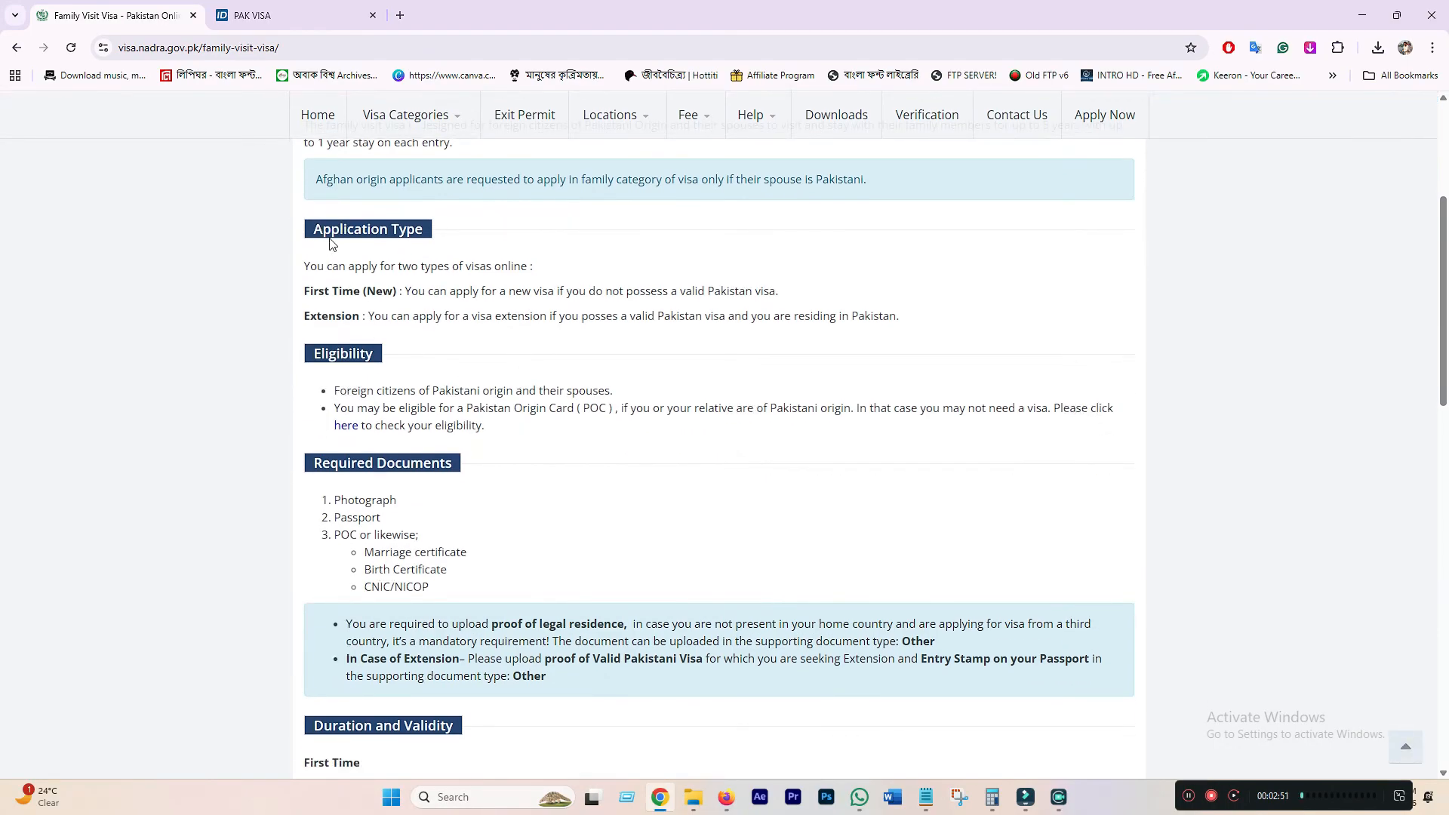
pyautogui.moveTo(311, 229); pyautogui.dragTo(405, 257)
pyautogui.click(406, 250)
pyautogui.moveTo(305, 291); pyautogui.dragTo(393, 293)
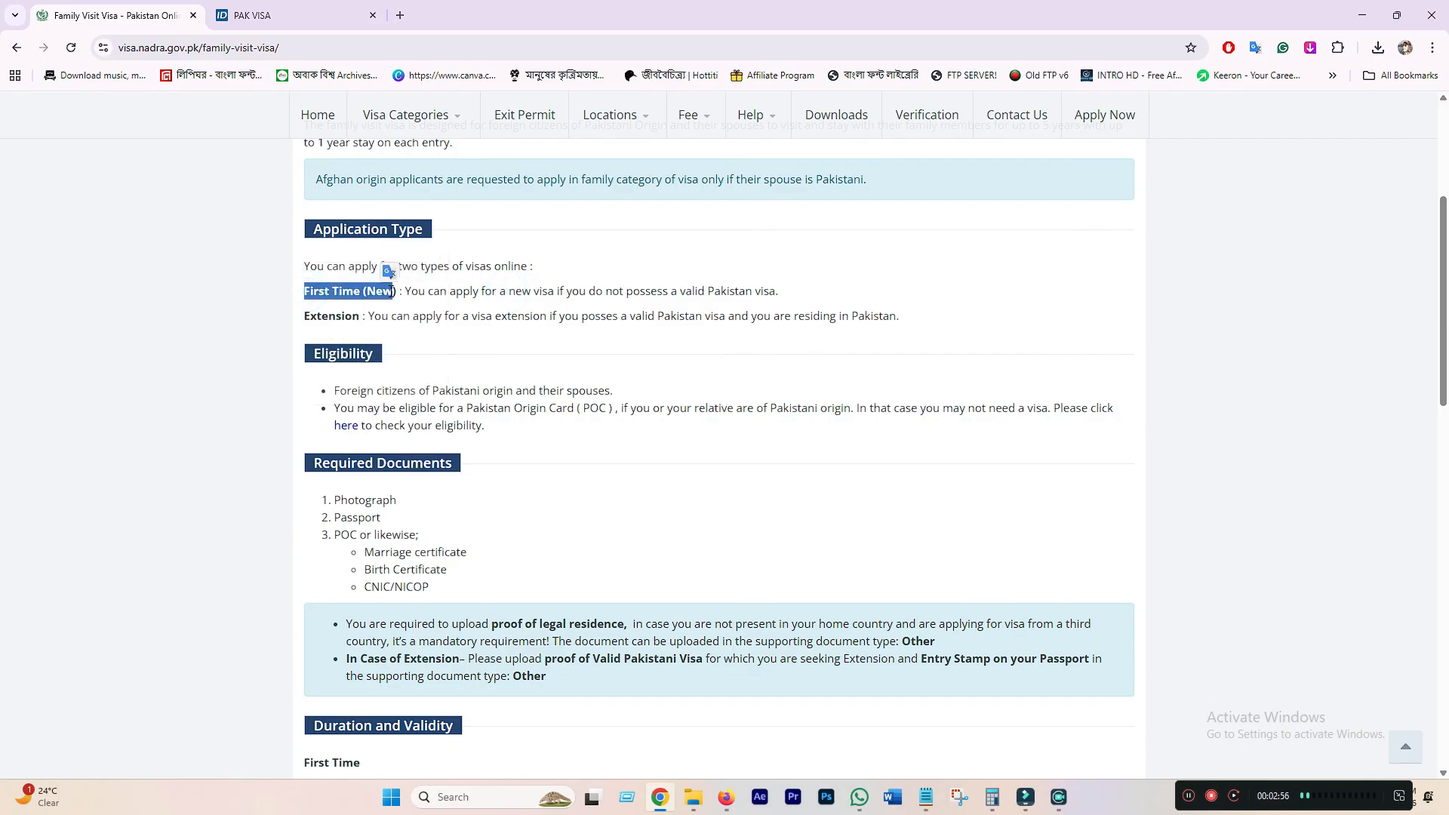
pyautogui.click(473, 314)
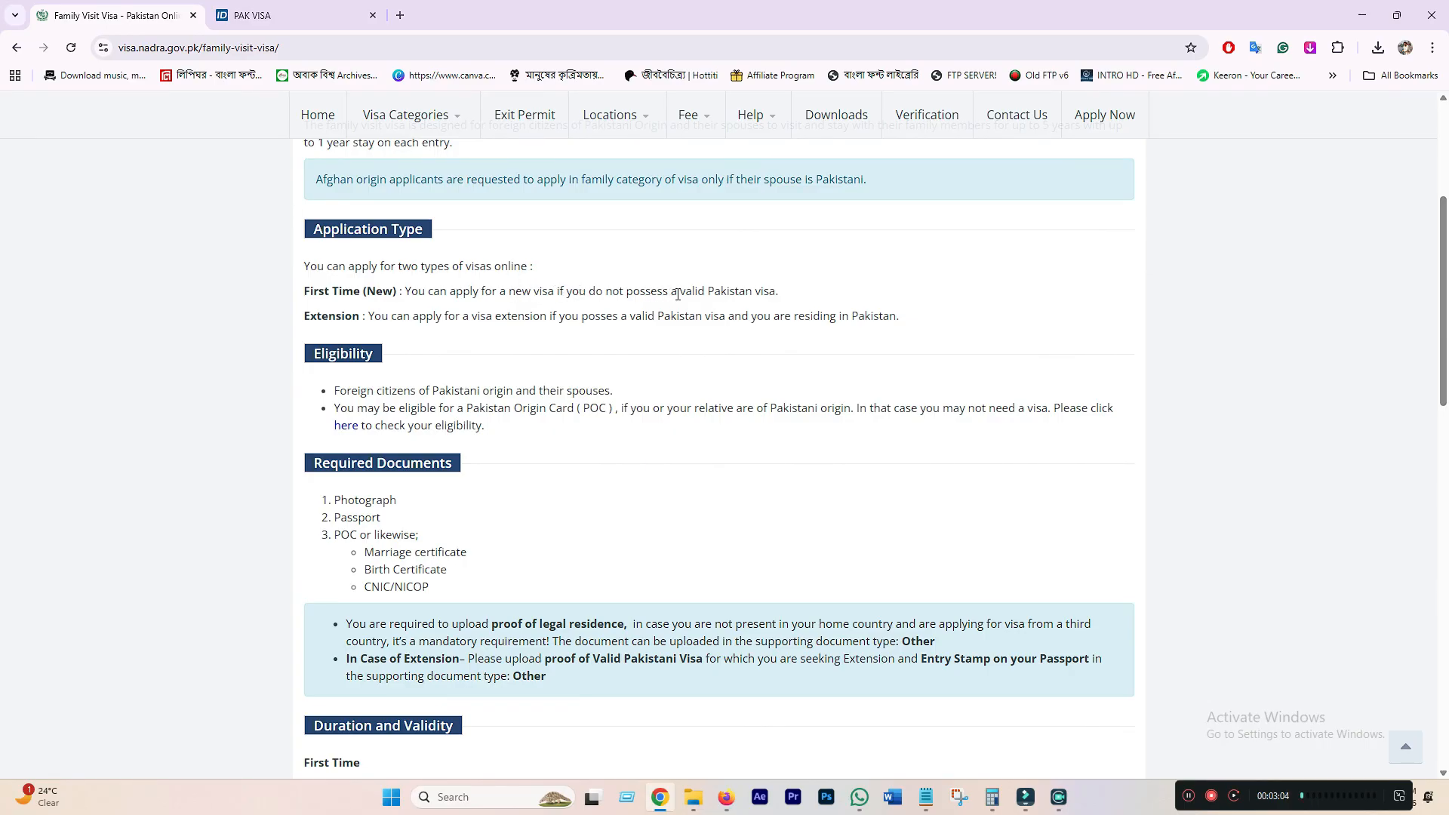
pyautogui.moveTo(792, 294); pyautogui.dragTo(550, 296)
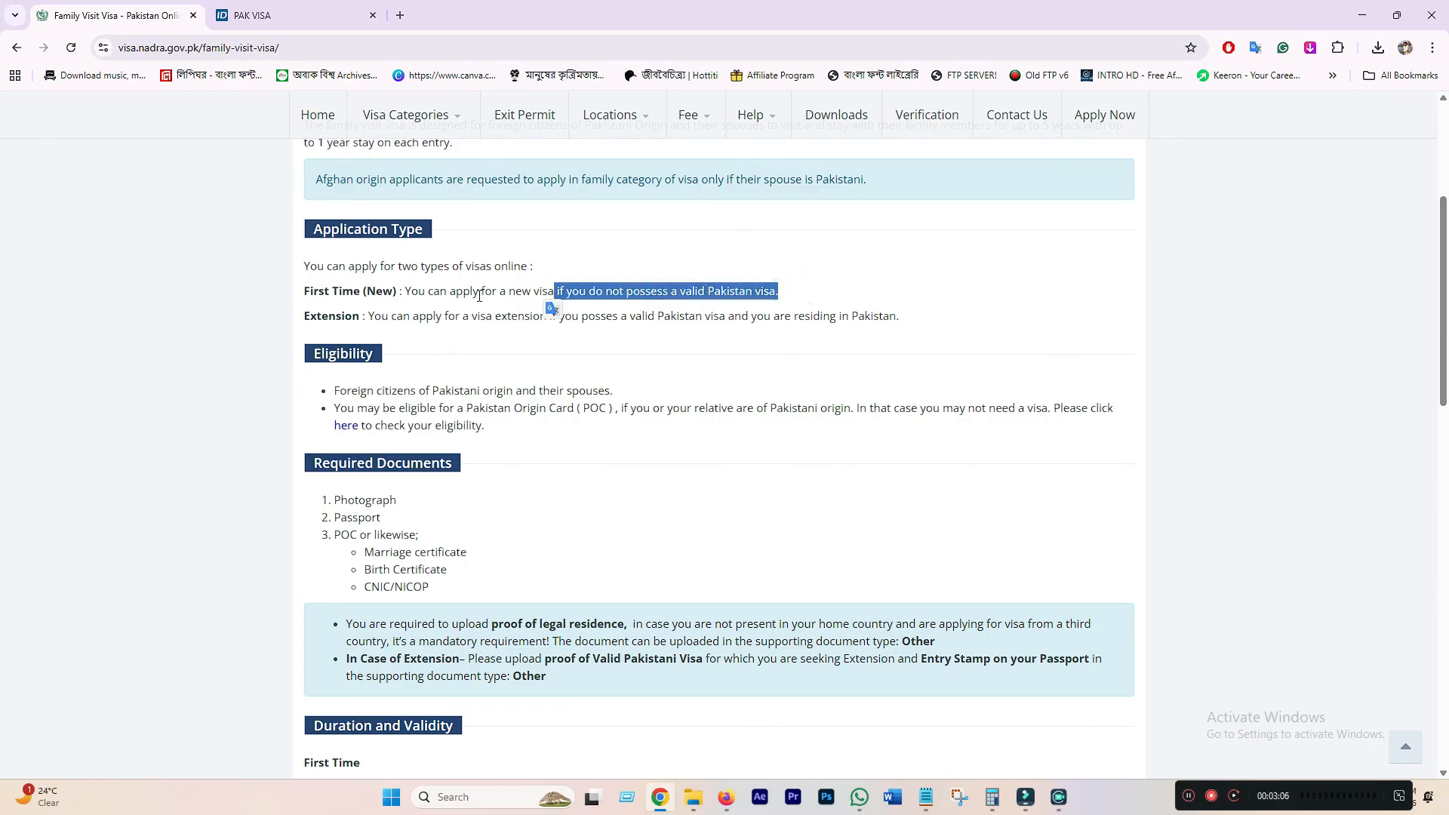
pyautogui.click(477, 294)
pyautogui.moveTo(308, 292); pyautogui.dragTo(396, 294)
pyautogui.click(358, 294)
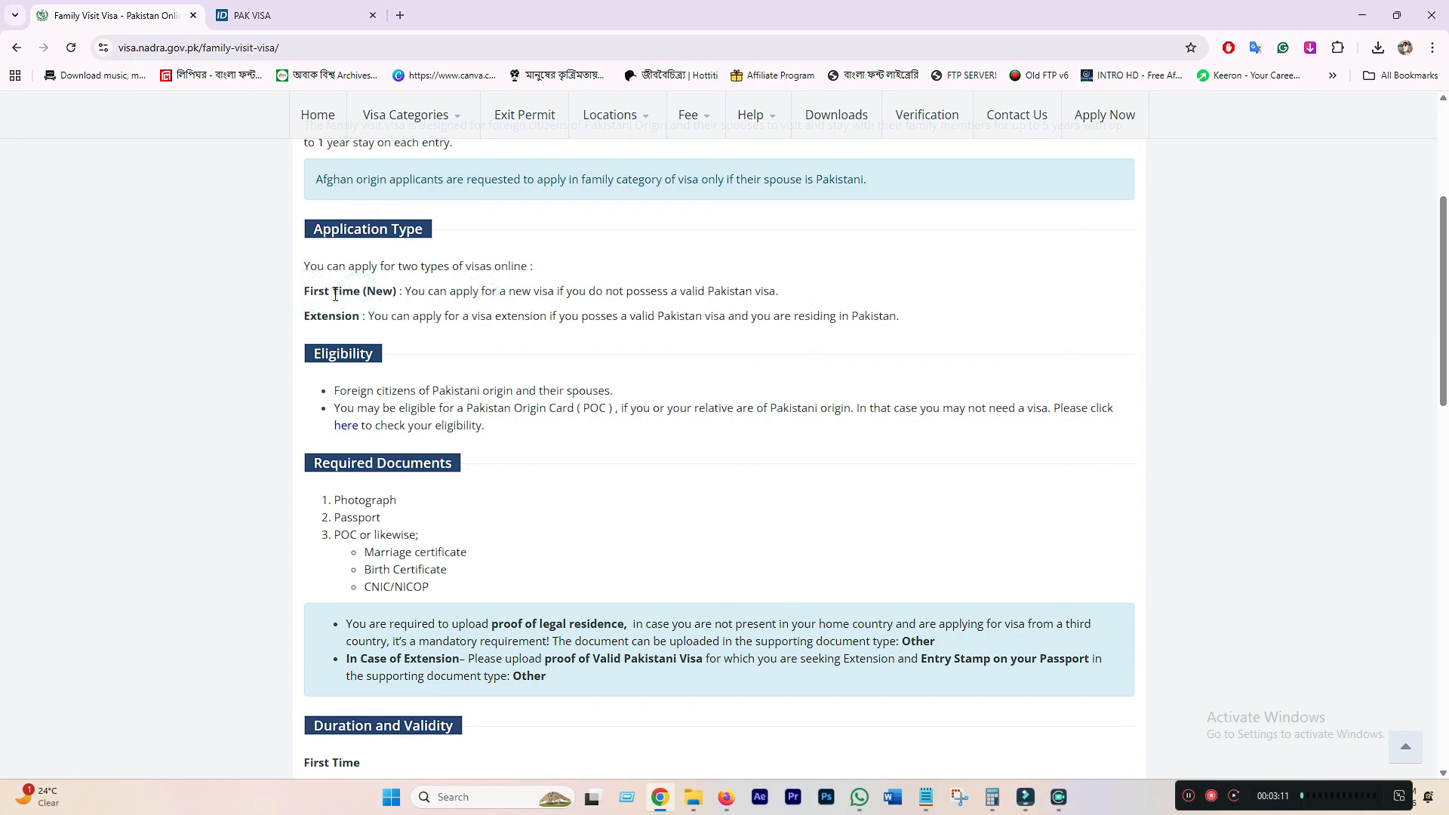
pyautogui.doubleClick(311, 317)
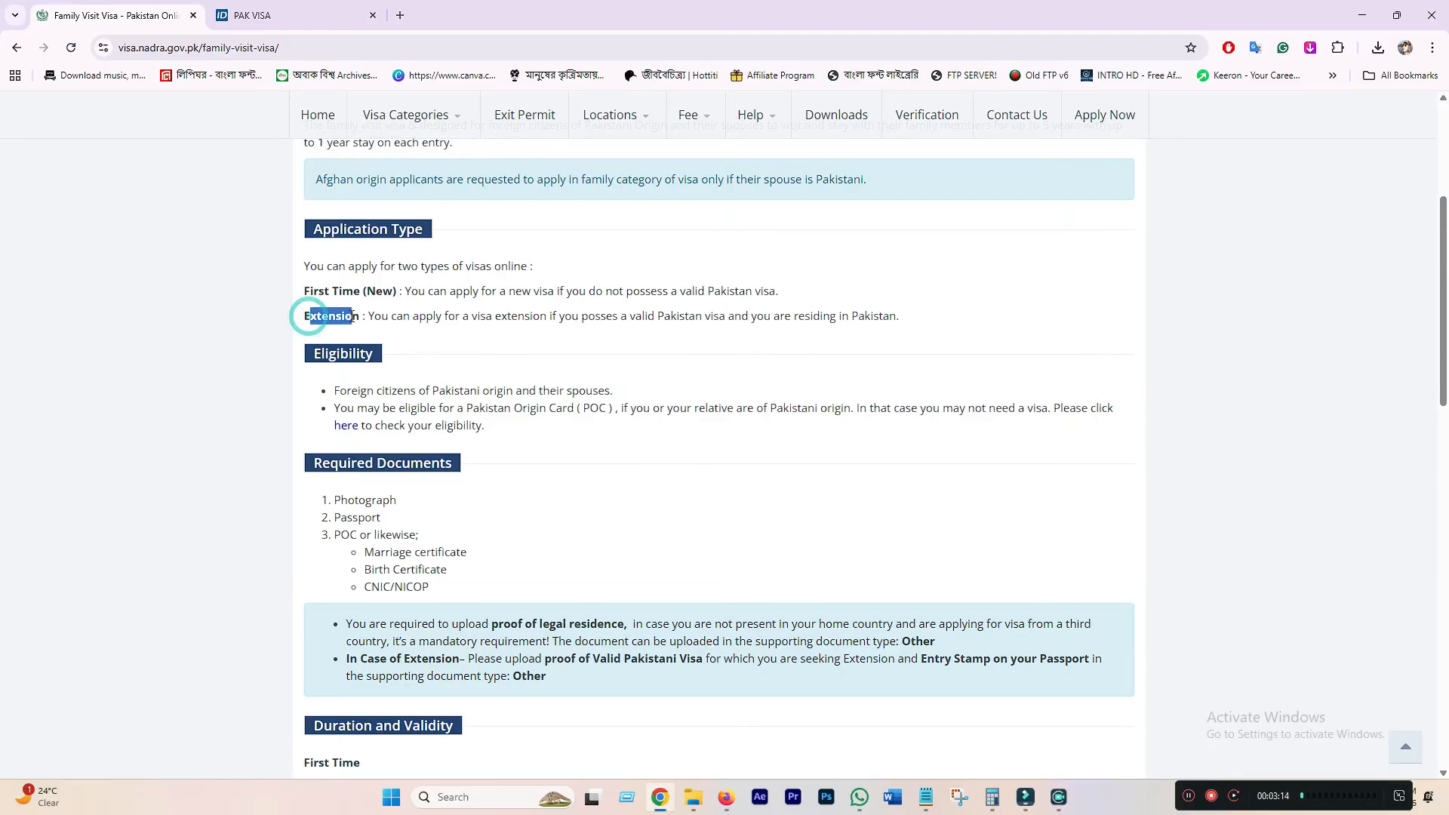
pyautogui.click(398, 316)
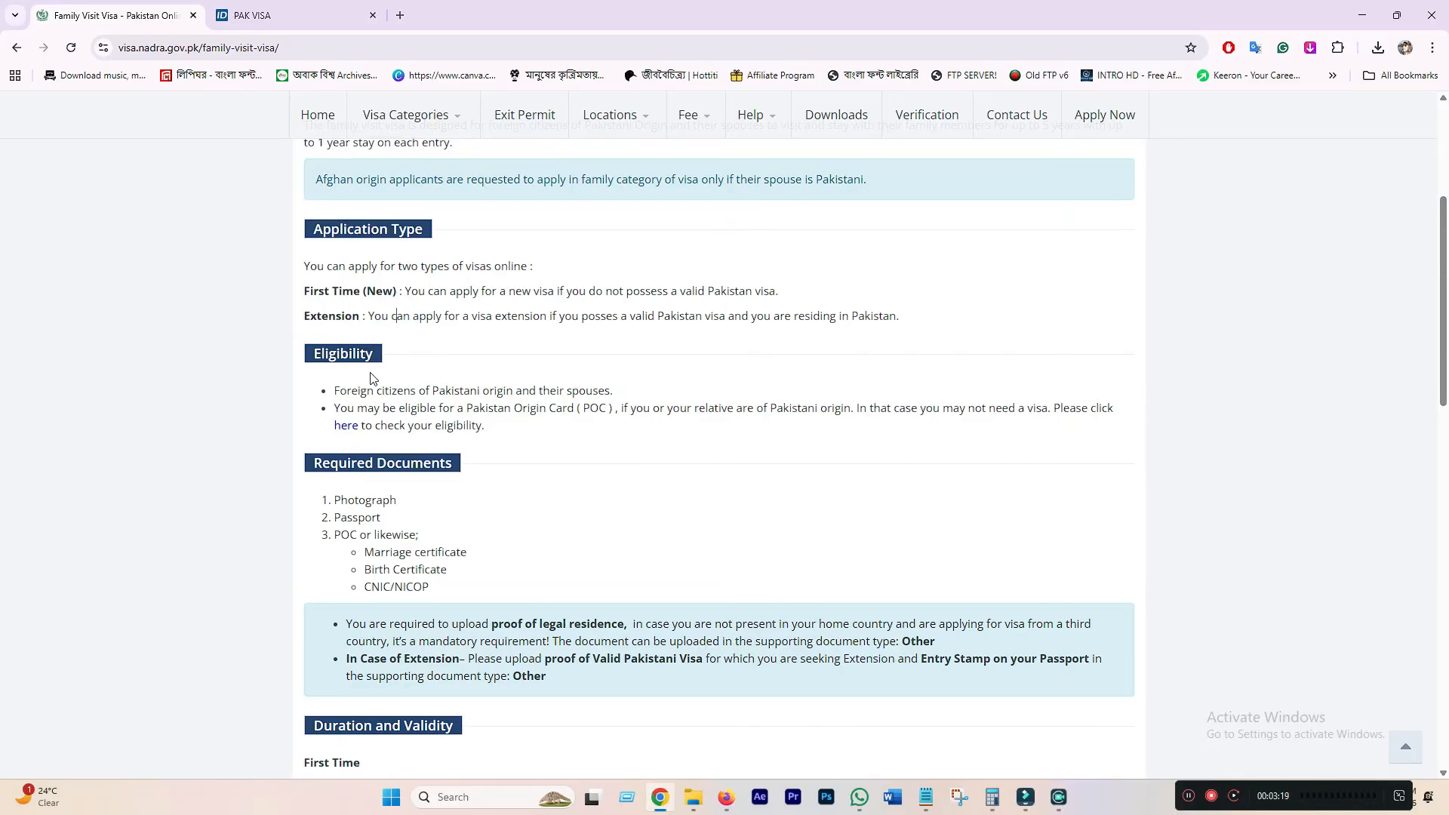
pyautogui.scroll(-2, 369, 382)
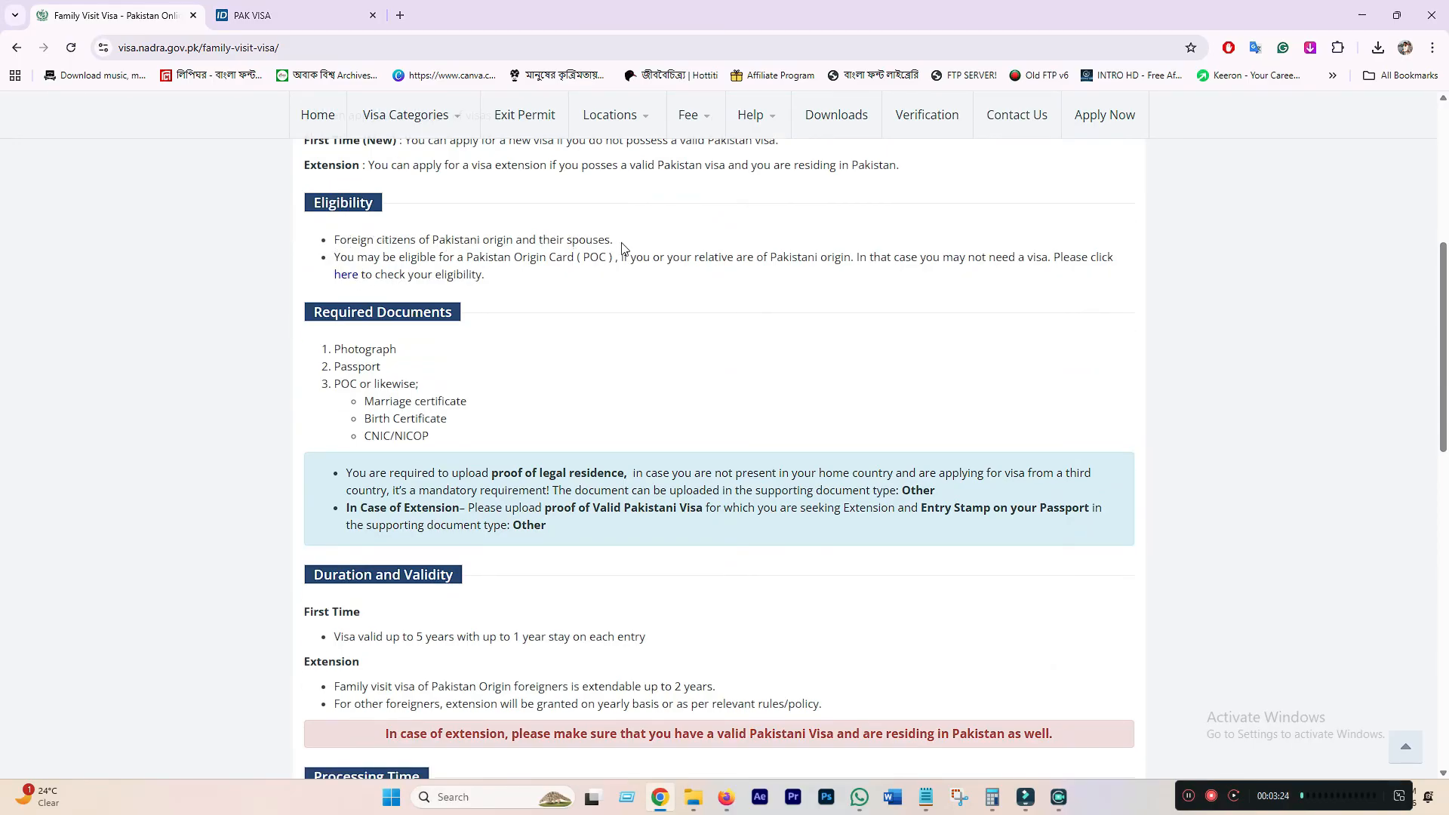
pyautogui.moveTo(606, 240); pyautogui.dragTo(374, 242)
pyautogui.click(348, 244)
pyautogui.moveTo(512, 240); pyautogui.dragTo(337, 241)
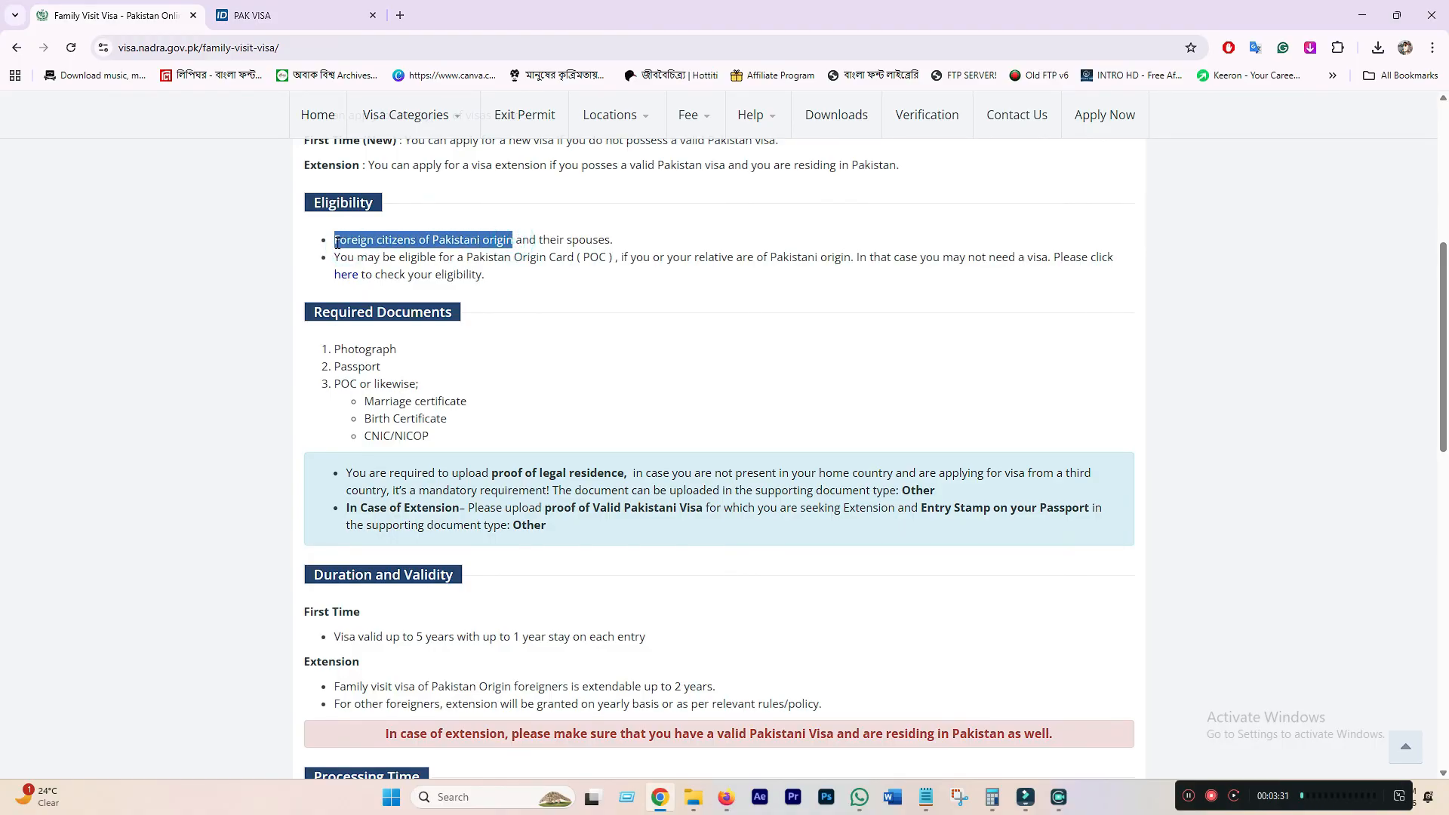
pyautogui.click(530, 238)
pyautogui.moveTo(503, 240); pyautogui.dragTo(594, 240)
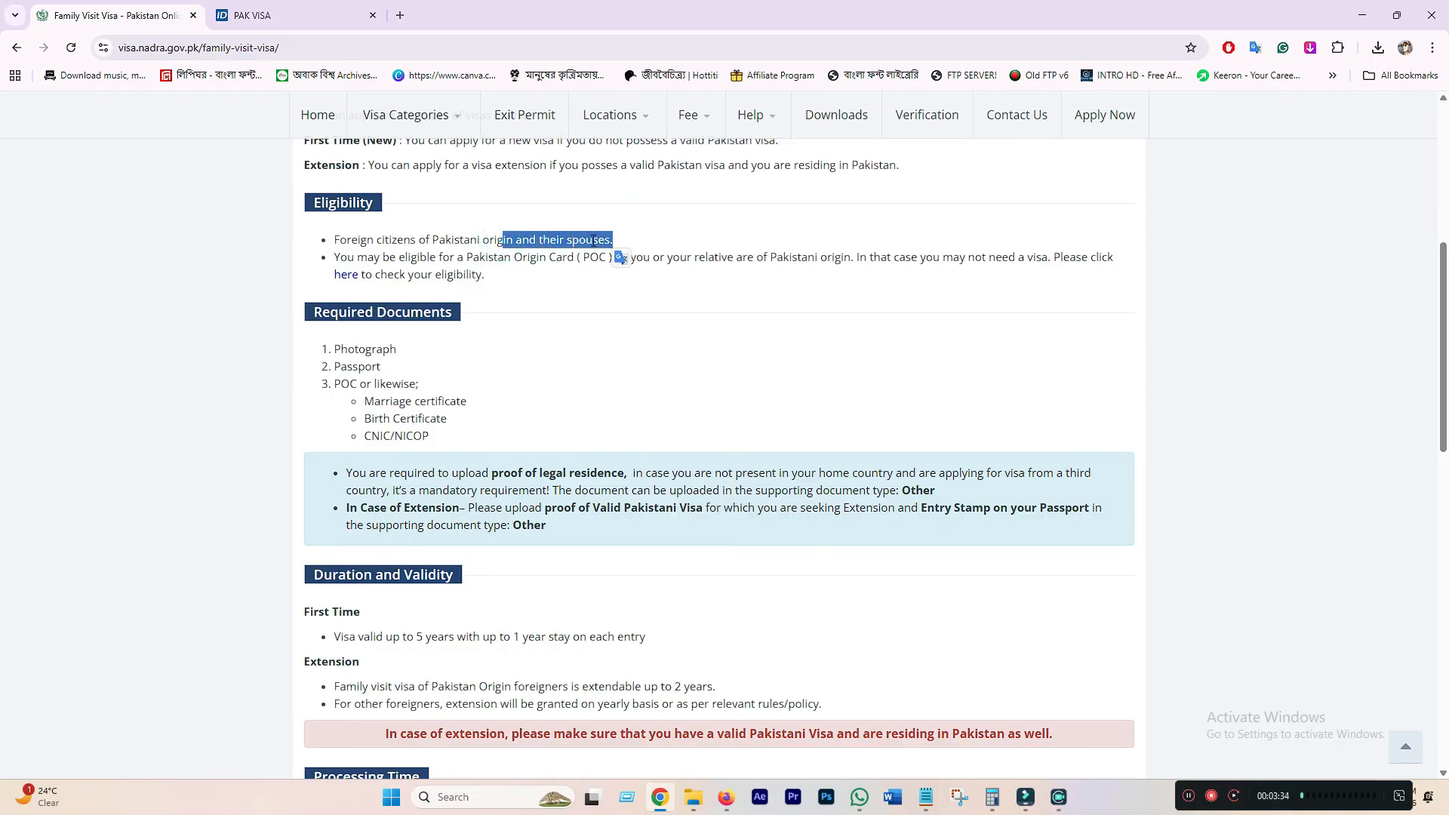
pyautogui.click(593, 239)
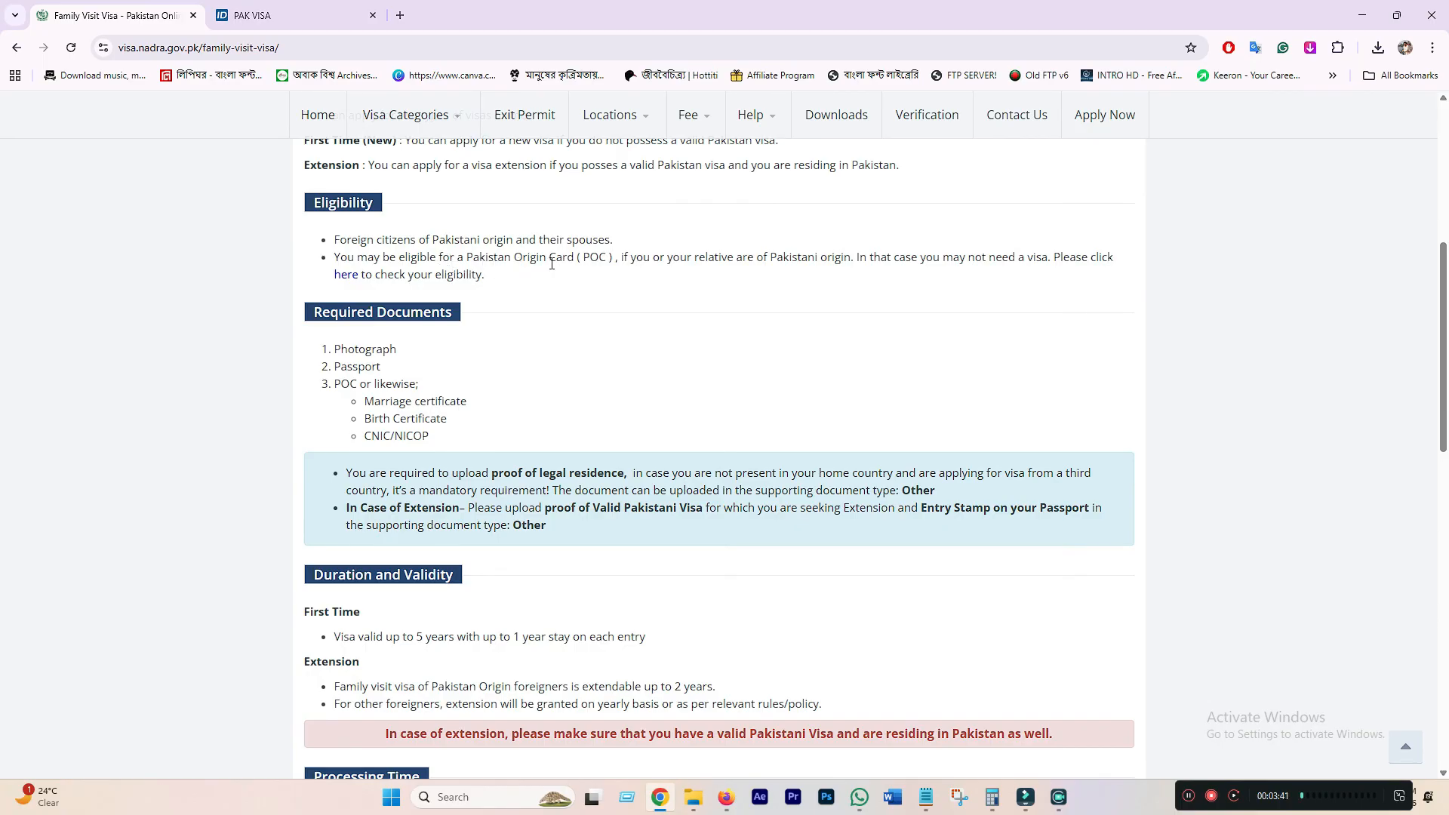
pyautogui.moveTo(579, 259); pyautogui.dragTo(610, 258)
pyautogui.click(852, 258)
pyautogui.moveTo(464, 257); pyautogui.dragTo(604, 257)
pyautogui.click(677, 260)
pyautogui.scroll(-2, 598, 395)
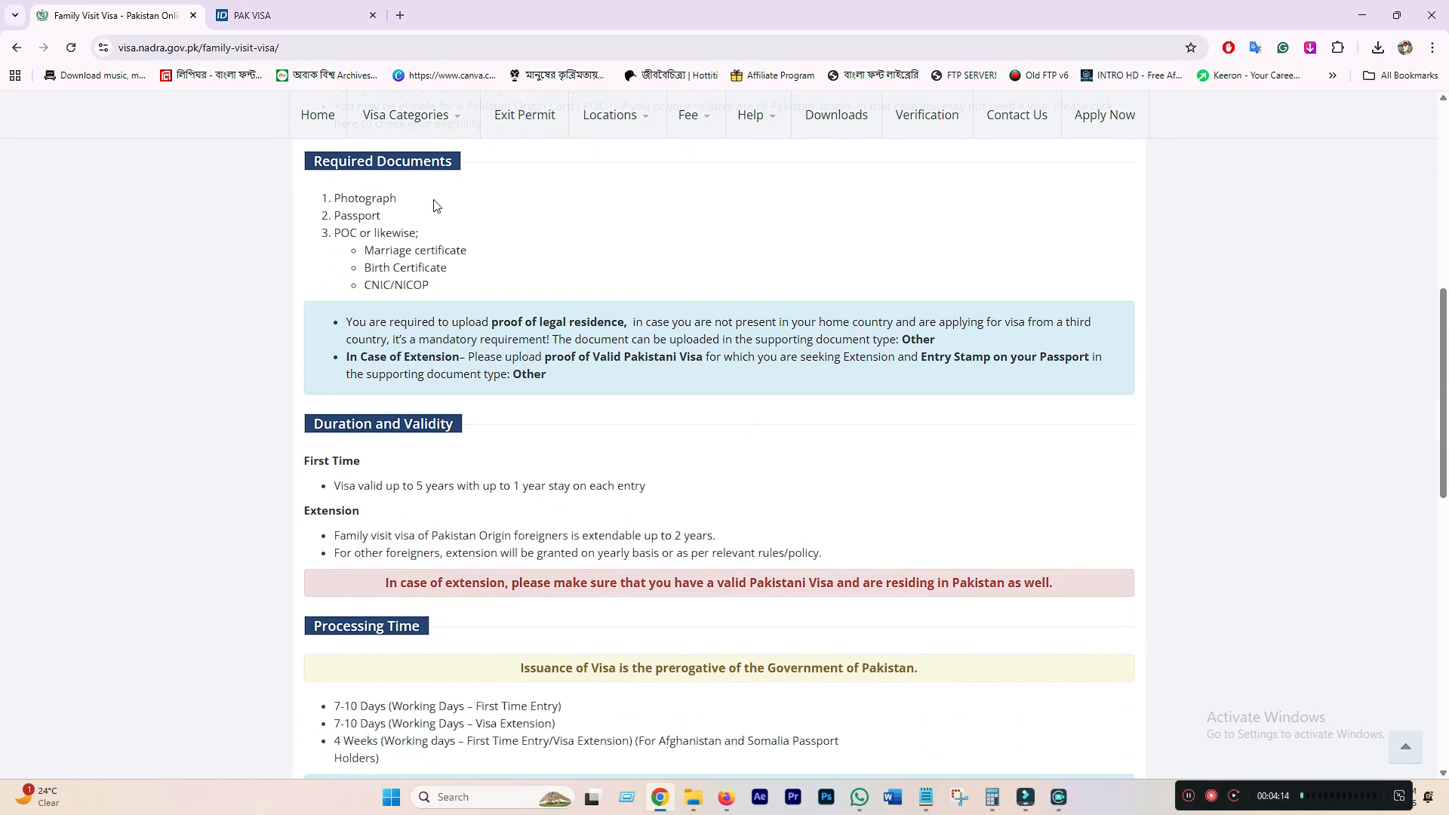
pyautogui.moveTo(328, 197); pyautogui.dragTo(371, 234)
pyautogui.click(348, 211)
pyautogui.click(375, 216)
pyautogui.click(347, 235)
pyautogui.scroll(3, 357, 233)
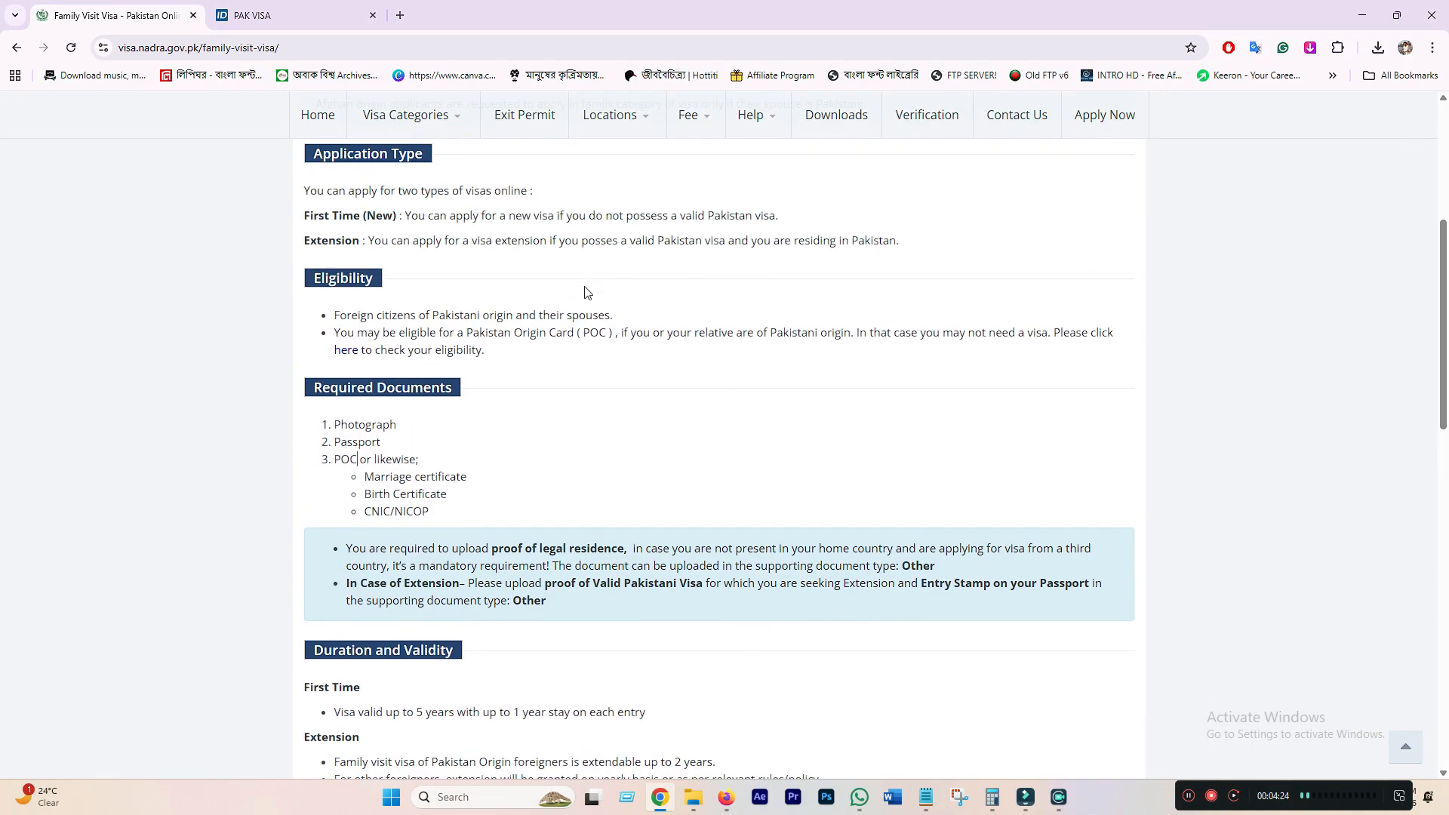
pyautogui.doubleClick(498, 333)
pyautogui.moveTo(528, 333); pyautogui.dragTo(582, 333)
pyautogui.scroll(-3, 498, 347)
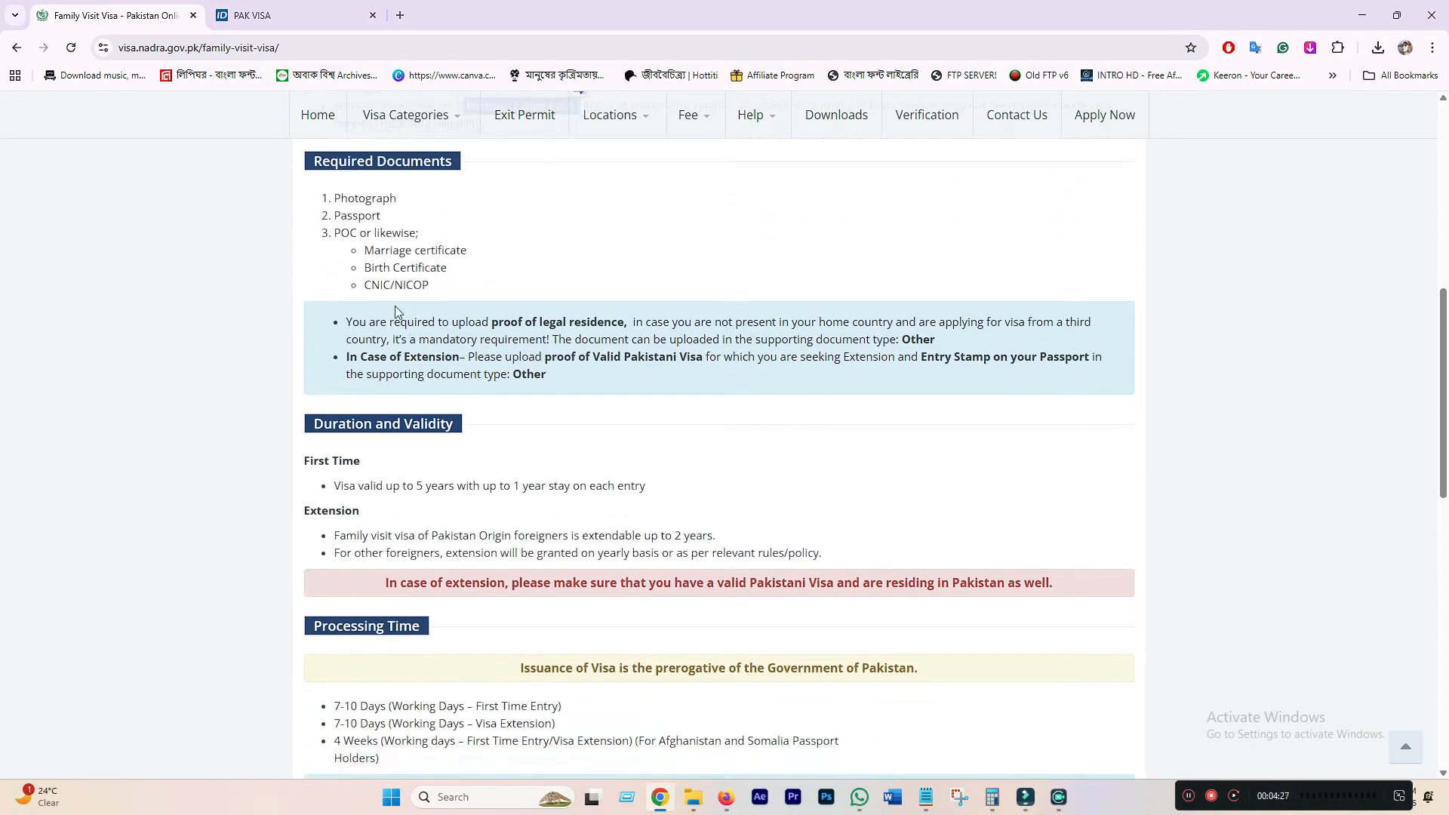
pyautogui.click(376, 262)
pyautogui.doubleClick(379, 233)
pyautogui.click(407, 249)
pyautogui.click(553, 251)
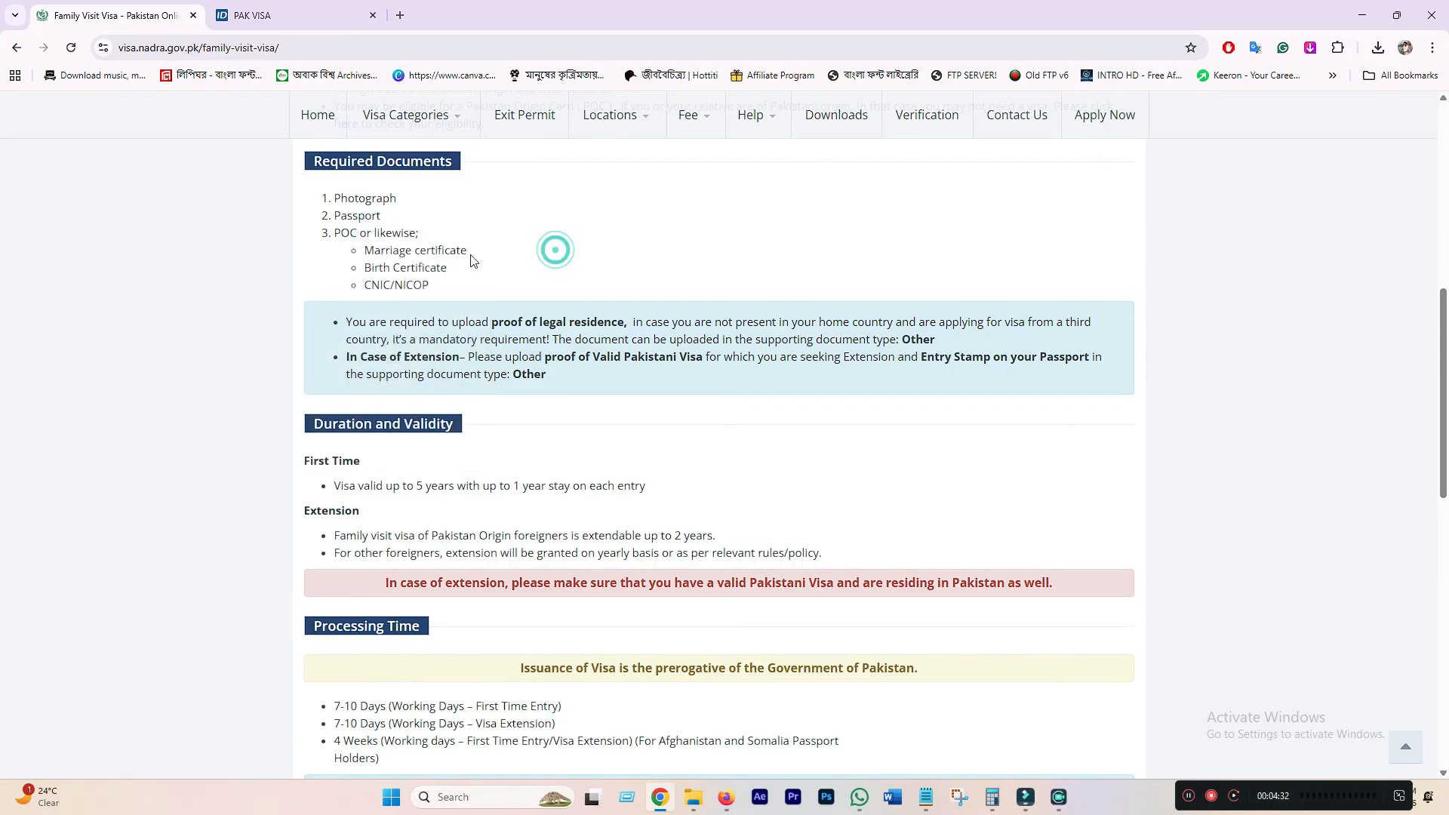
pyautogui.moveTo(468, 250); pyautogui.dragTo(363, 257)
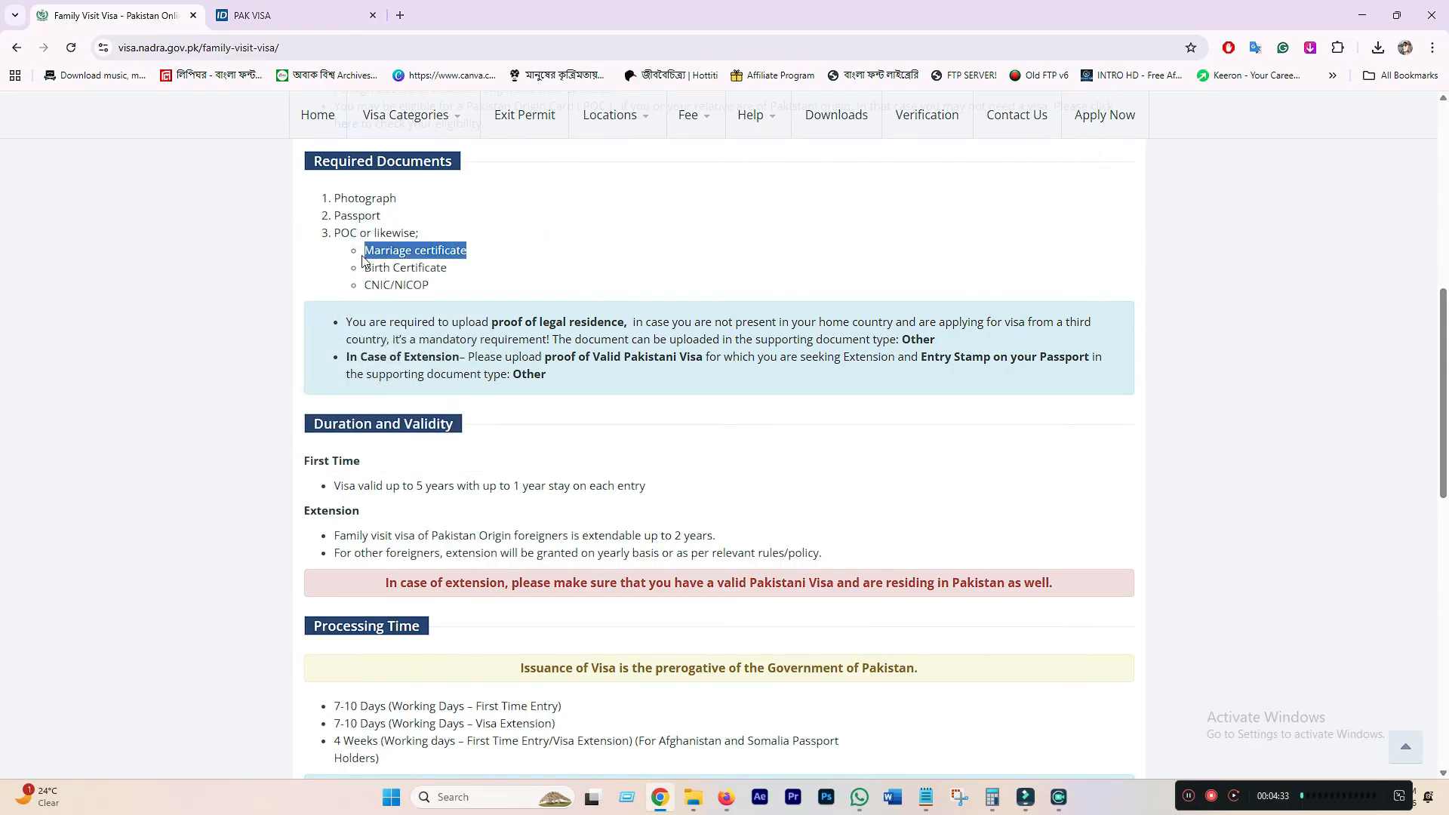
pyautogui.click(482, 254)
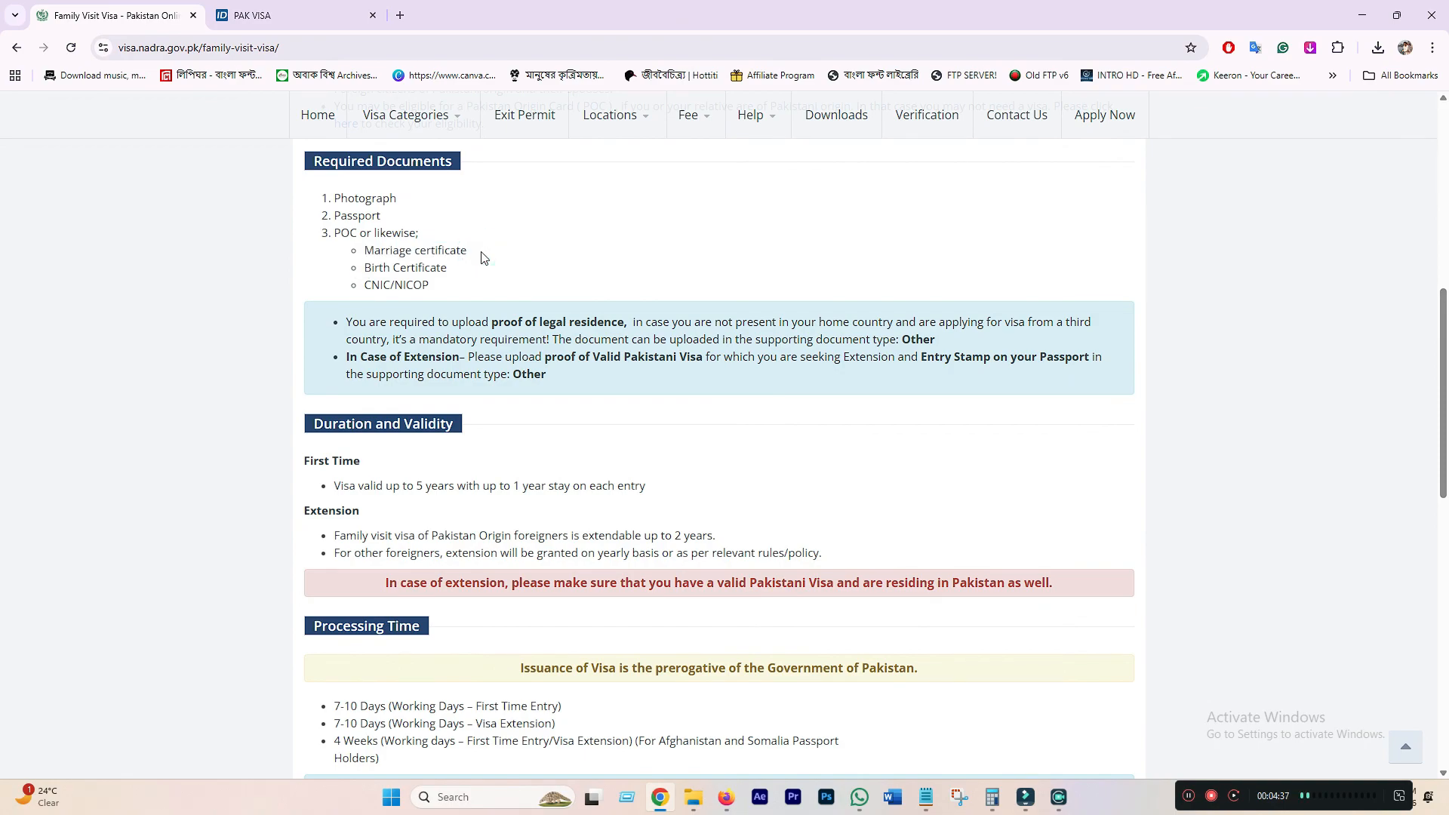
pyautogui.moveTo(363, 252); pyautogui.dragTo(474, 256)
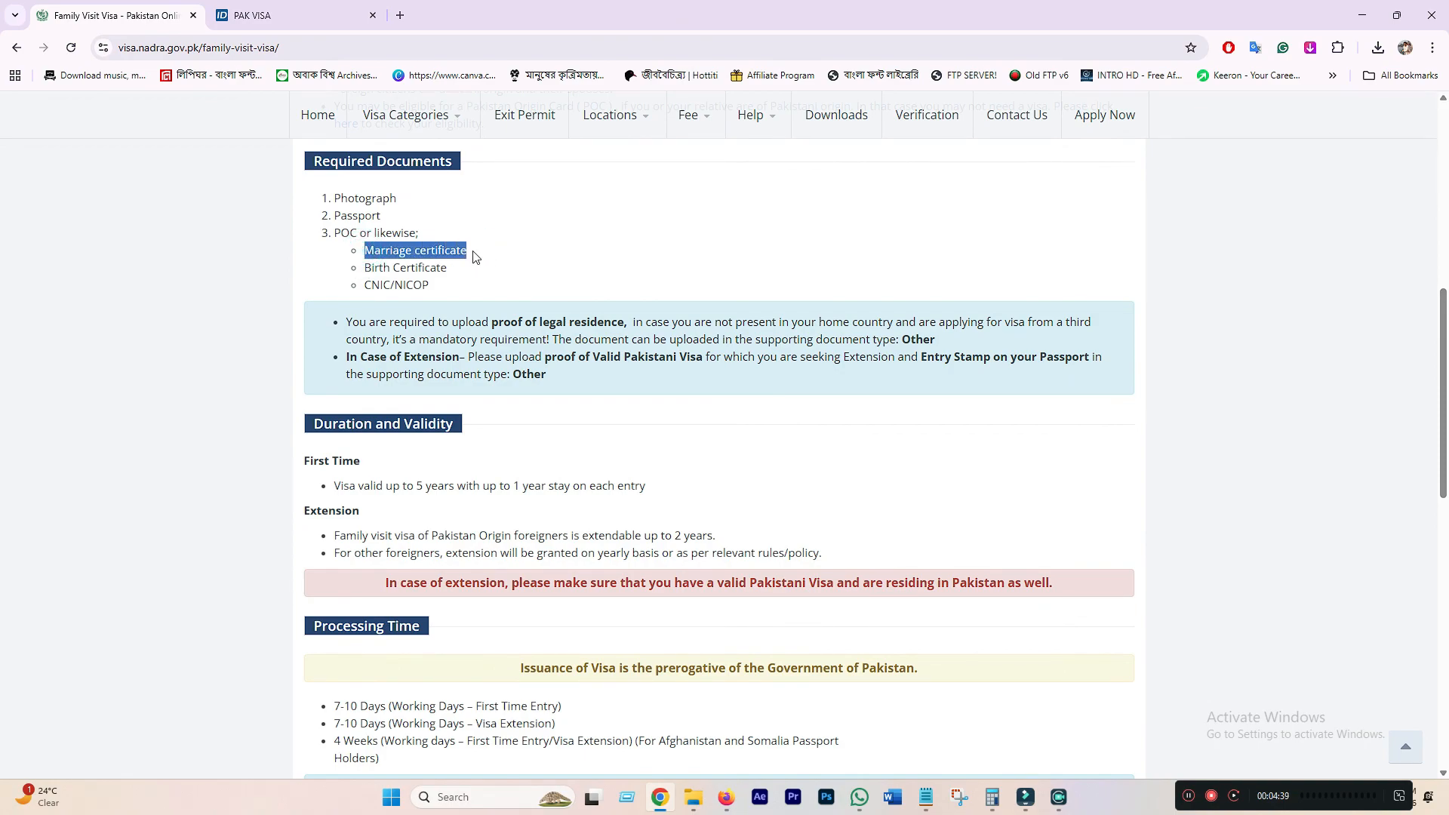
pyautogui.click(407, 266)
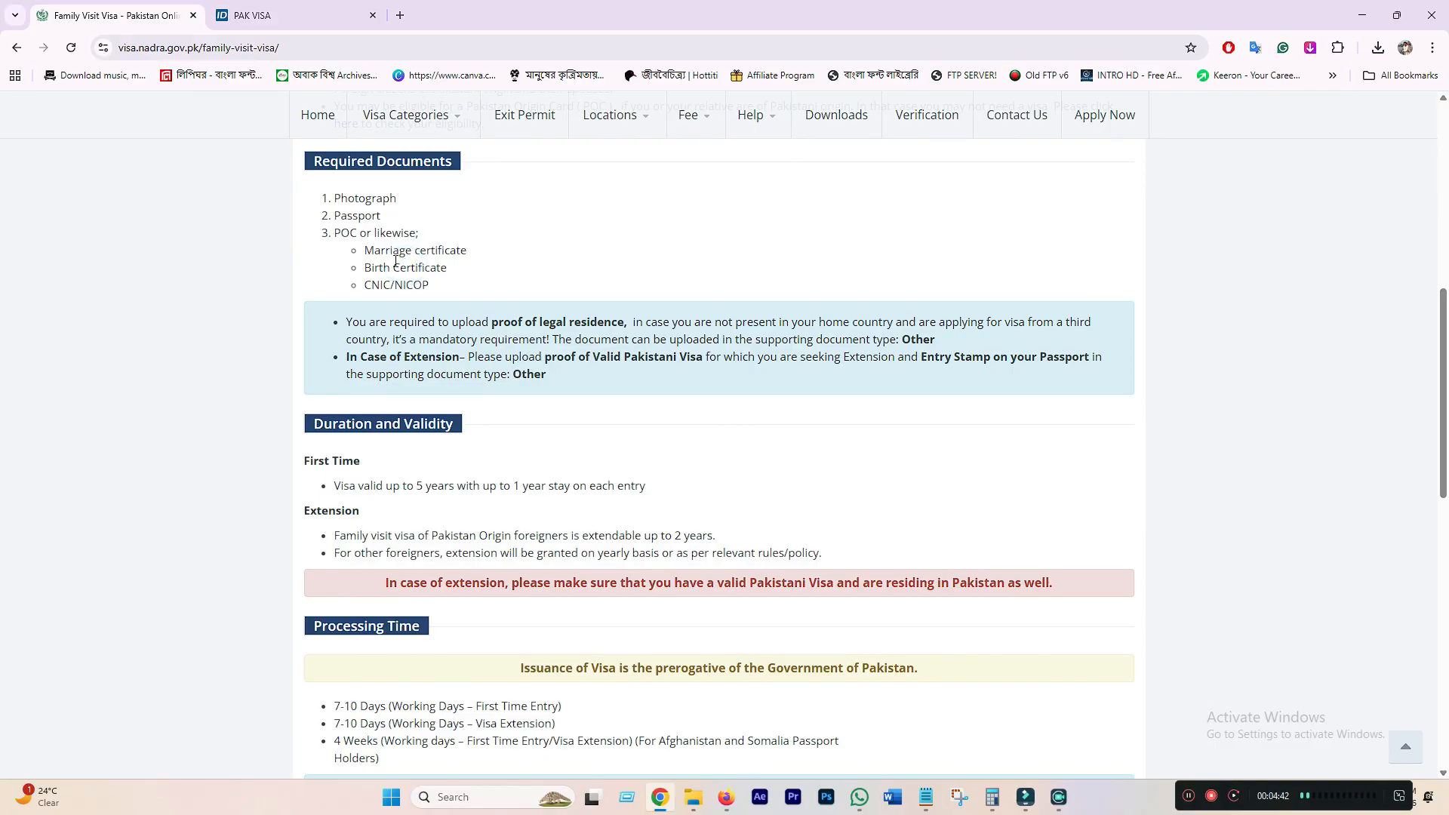
pyautogui.moveTo(365, 249); pyautogui.dragTo(466, 252)
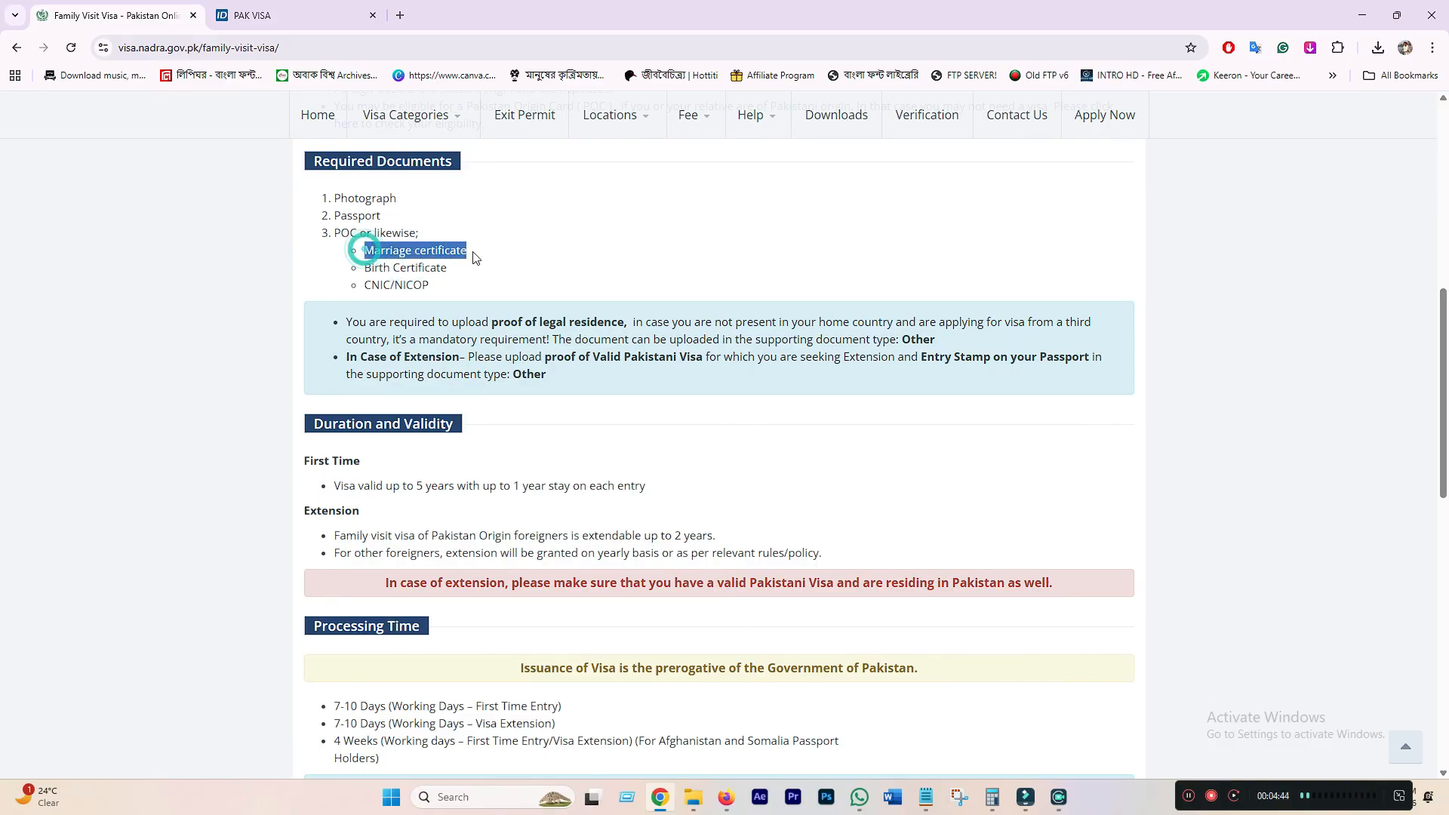
pyautogui.click(443, 250)
pyautogui.click(477, 253)
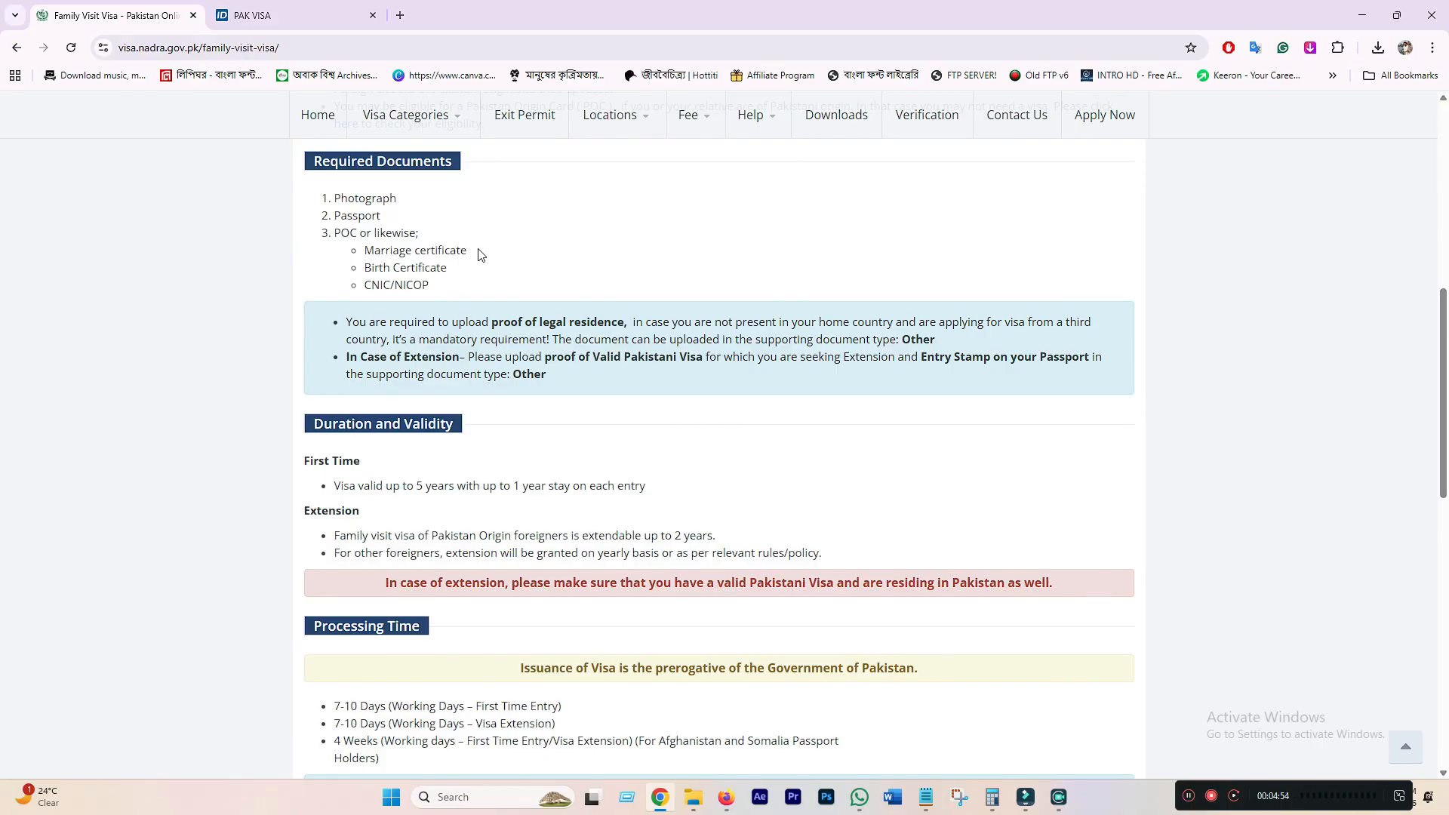
pyautogui.moveTo(478, 252); pyautogui.dragTo(362, 251)
pyautogui.click(533, 258)
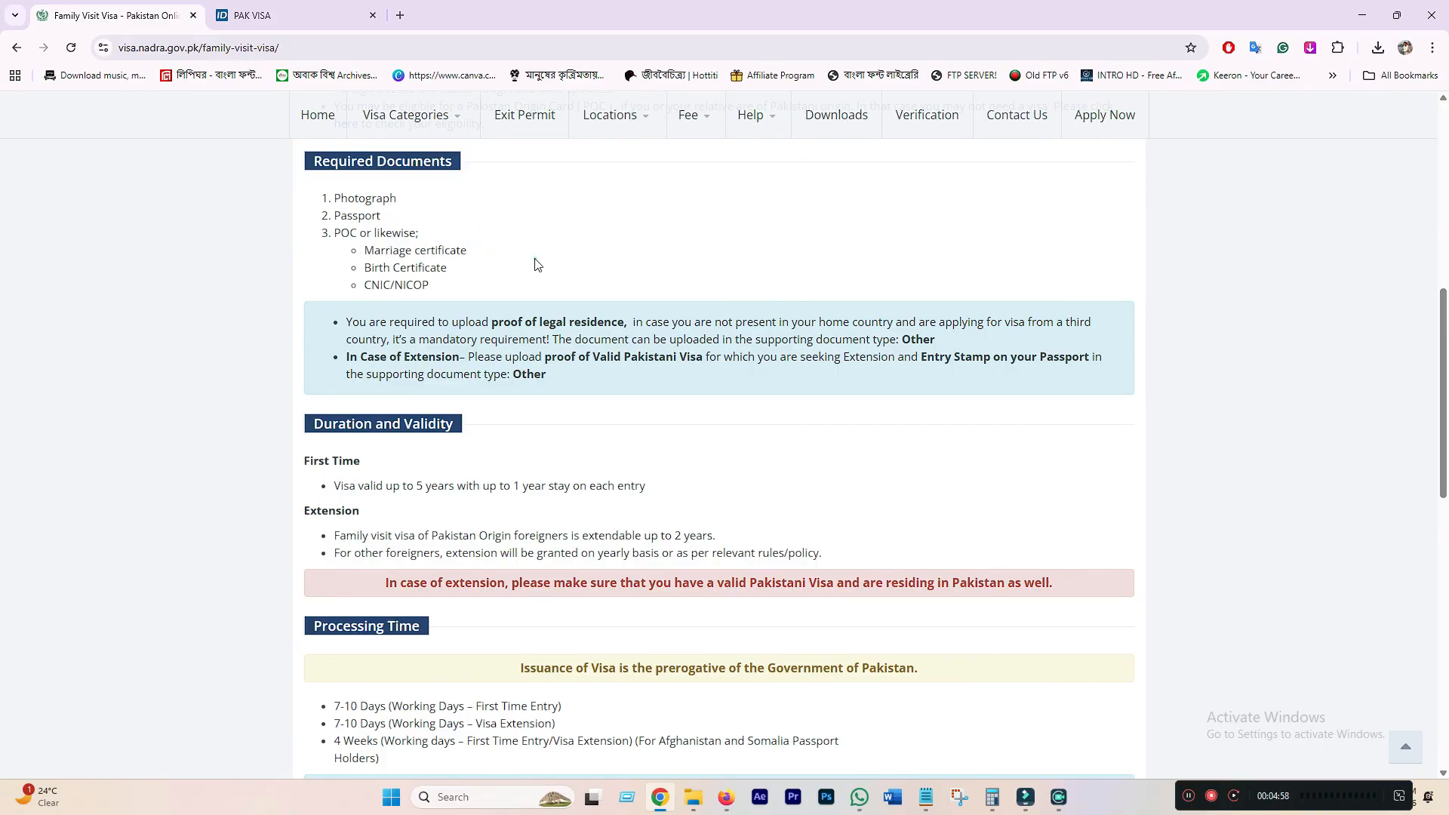
pyautogui.tripleClick(366, 267)
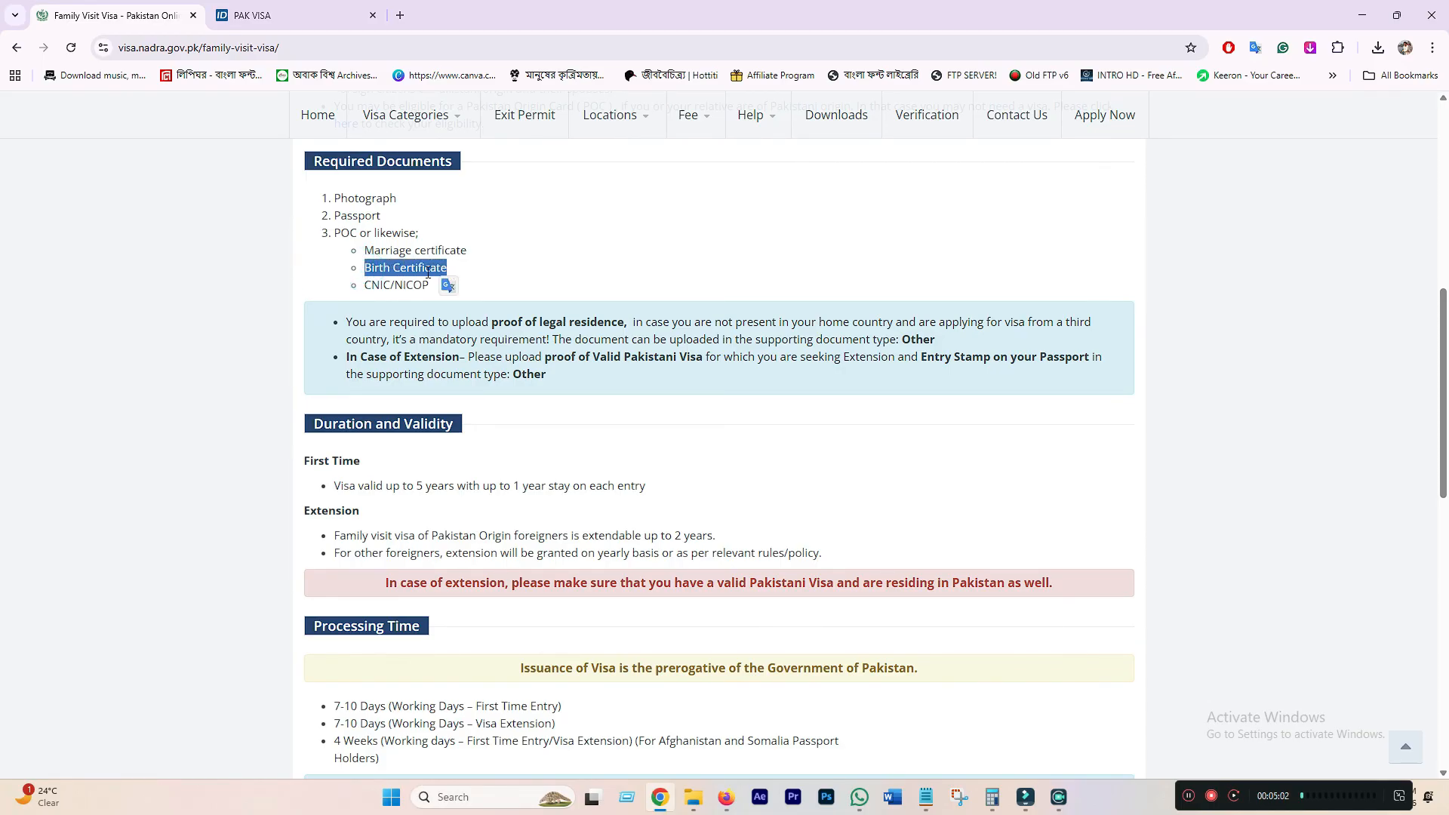
pyautogui.click(427, 272)
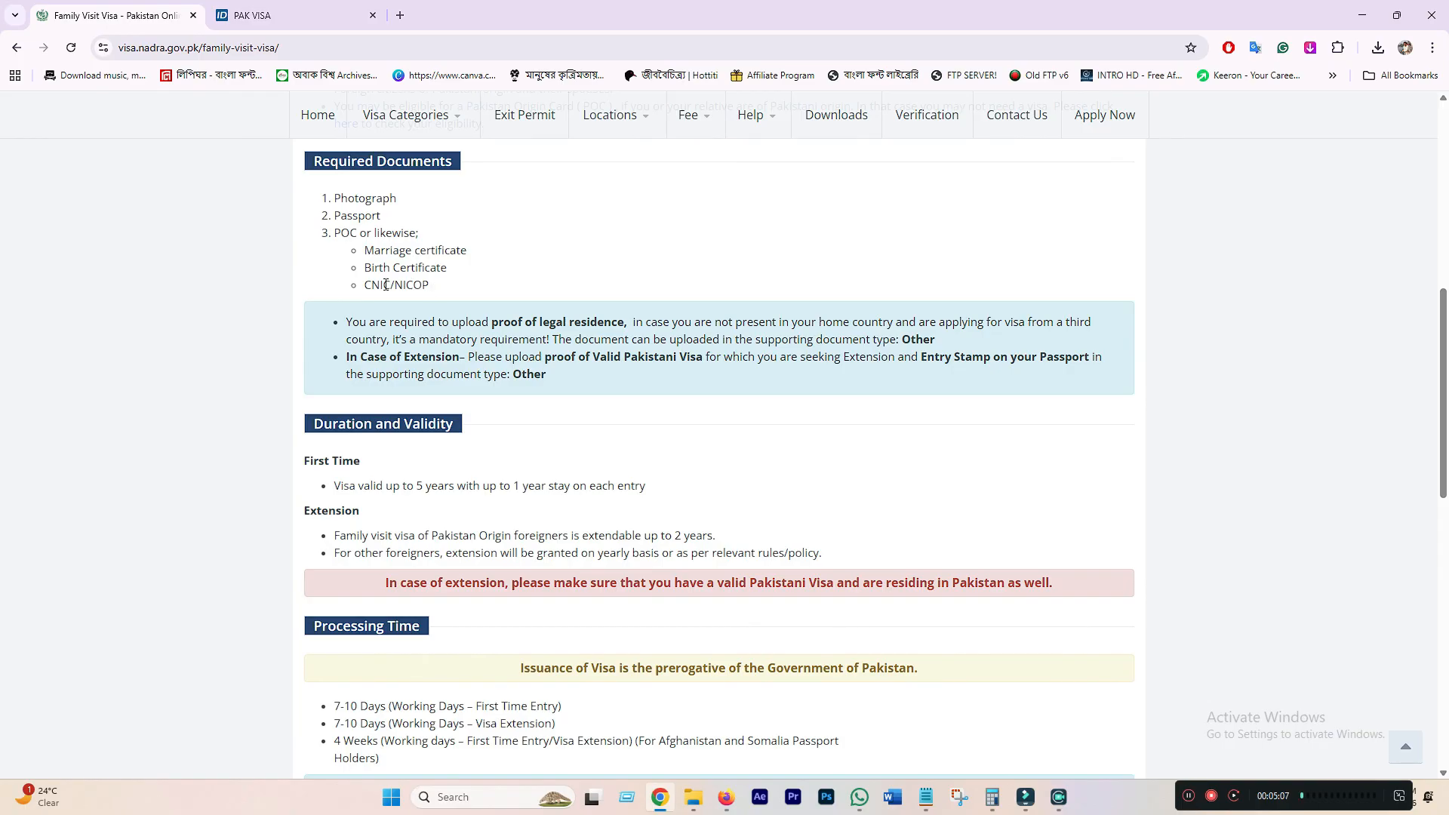
pyautogui.moveTo(365, 269); pyautogui.dragTo(451, 268)
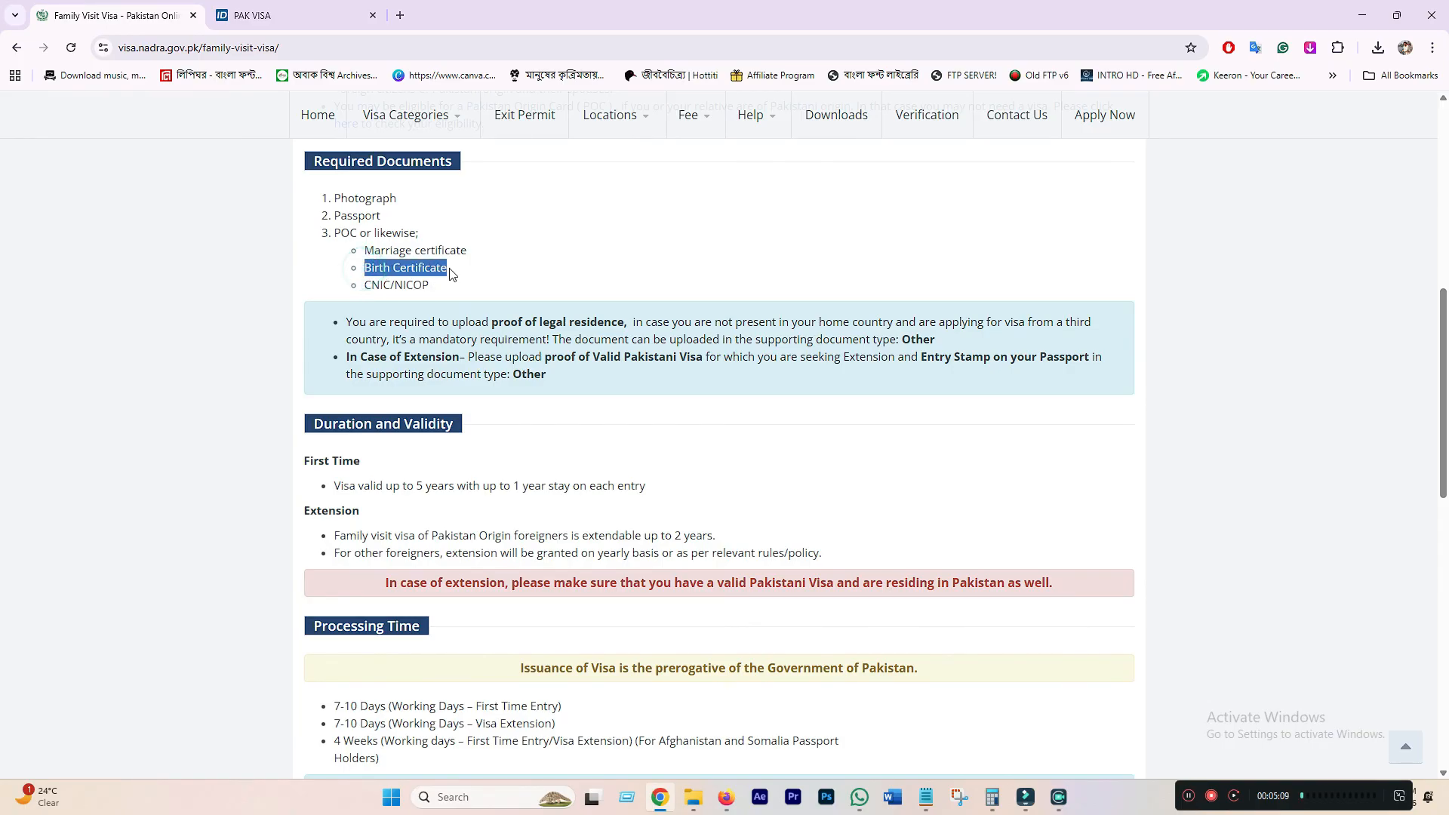
pyautogui.click(422, 268)
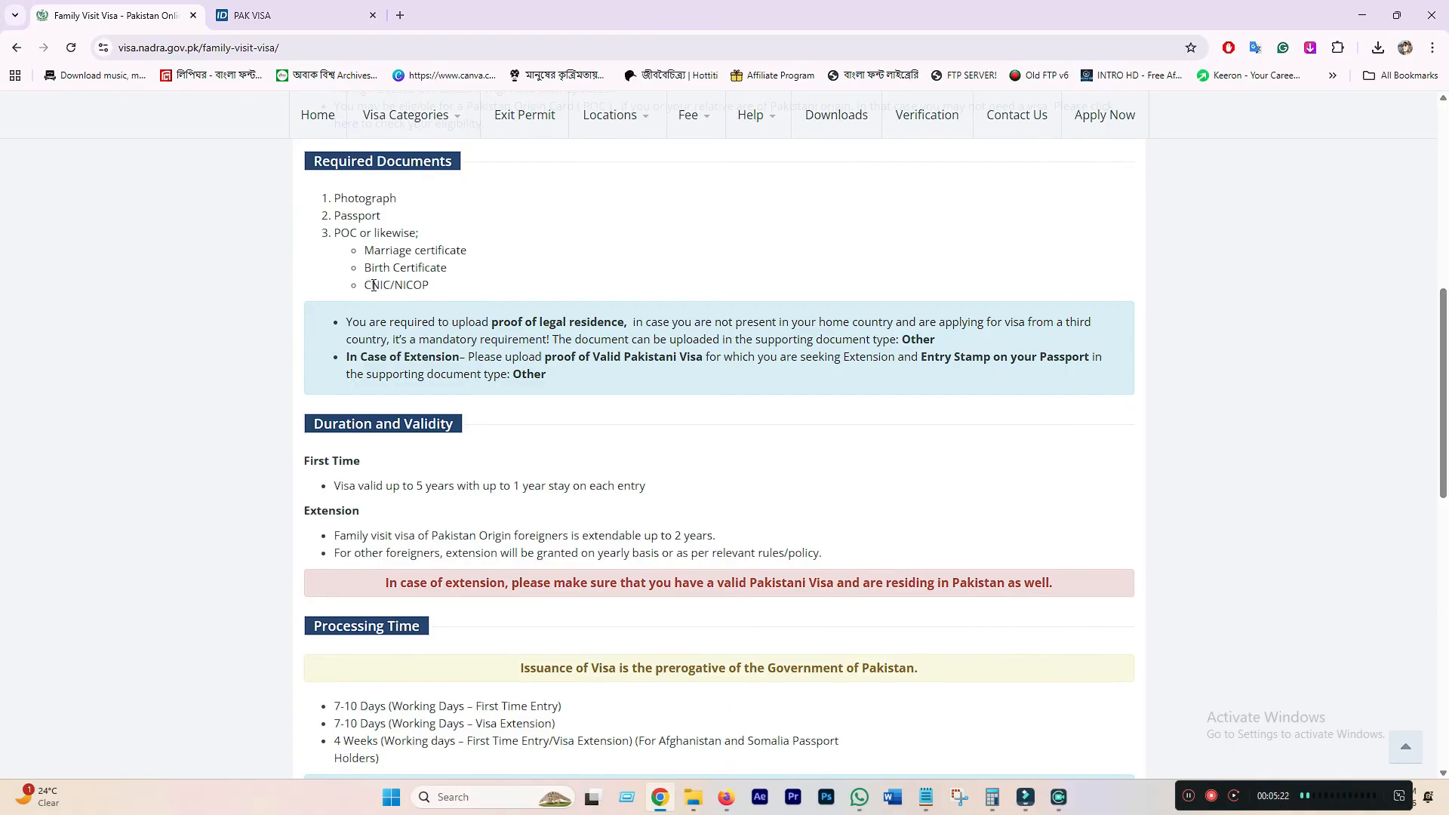
pyautogui.click(373, 285)
pyautogui.click(372, 285)
pyautogui.click(381, 285)
pyautogui.click(389, 286)
pyautogui.doubleClick(388, 285)
pyautogui.click(378, 285)
# - View the Pakistan CNIC card image in the pakistan family visa folder, then return to Chrome
pyautogui.press('super+d')
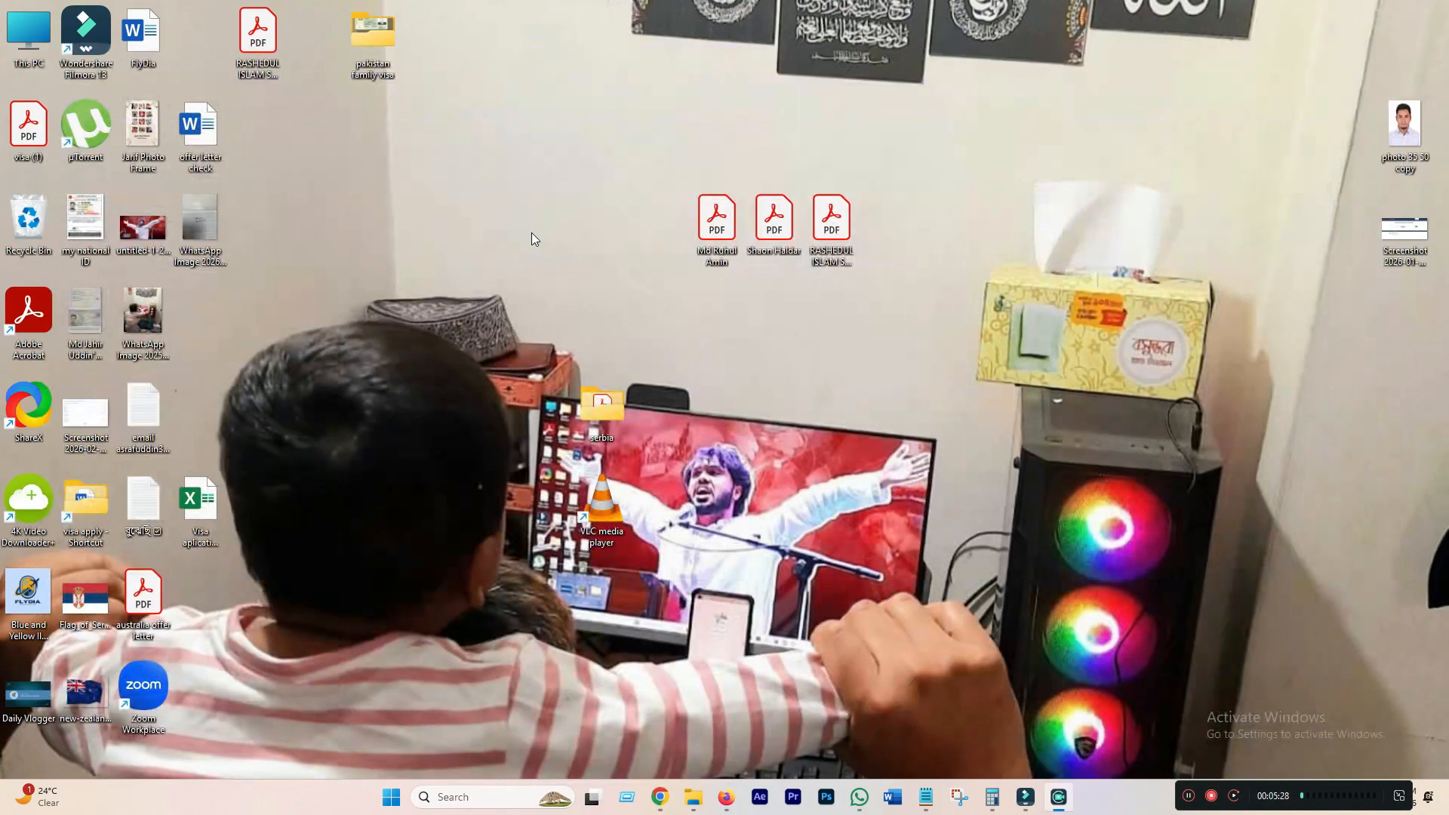
pyautogui.doubleClick(379, 58)
pyautogui.doubleClick(767, 409)
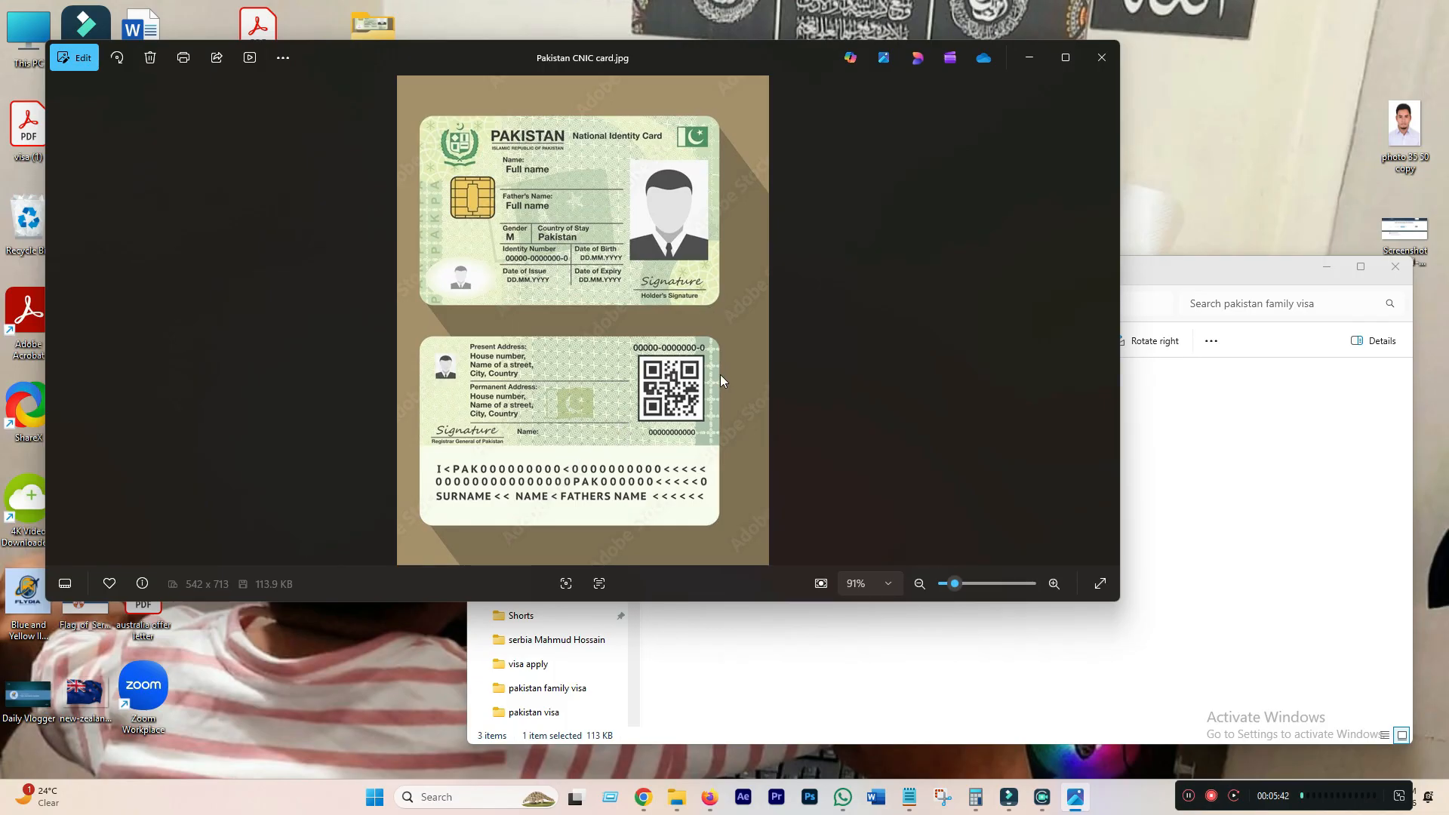
pyautogui.click(1101, 66)
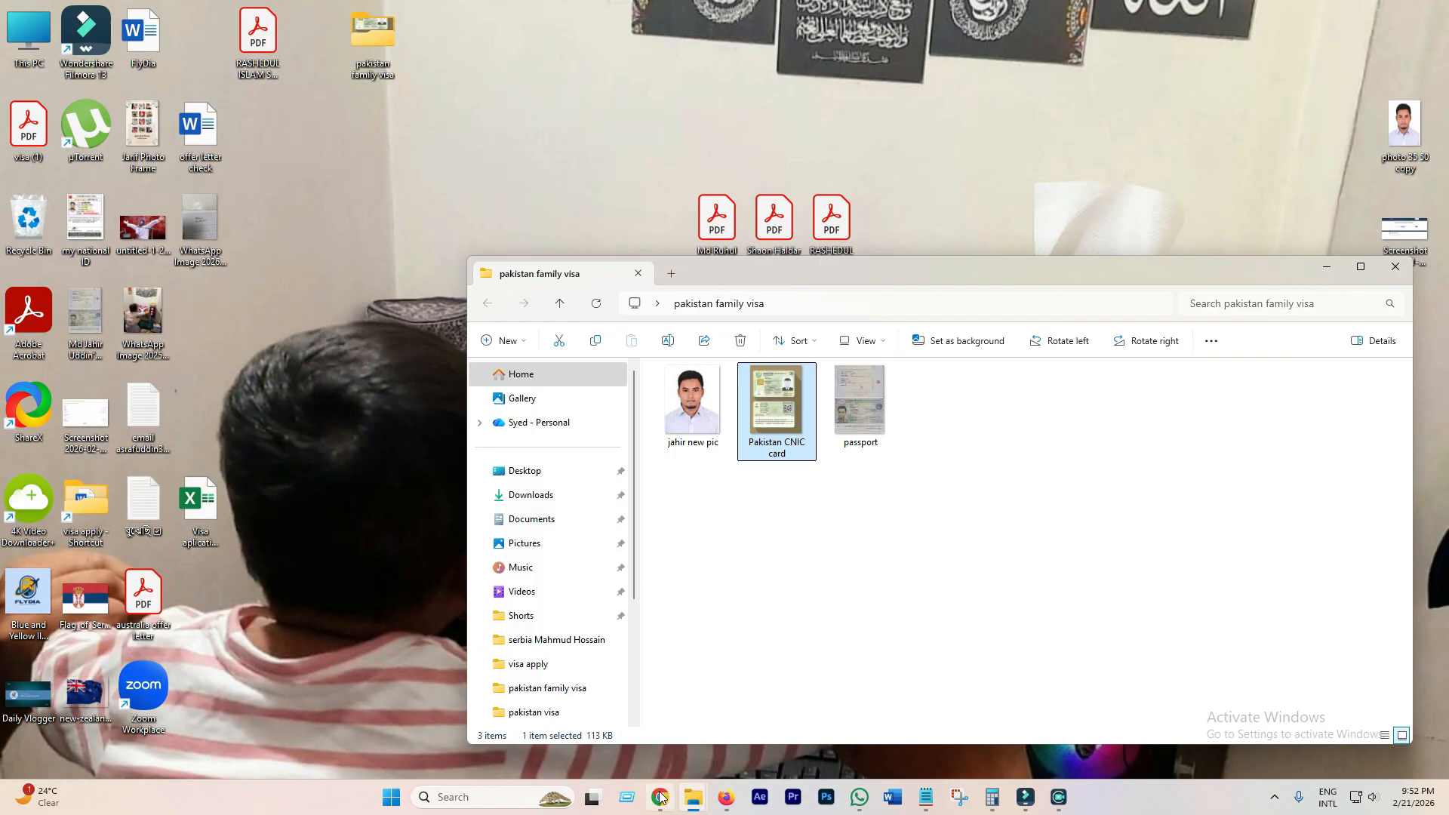
pyautogui.click(659, 796)
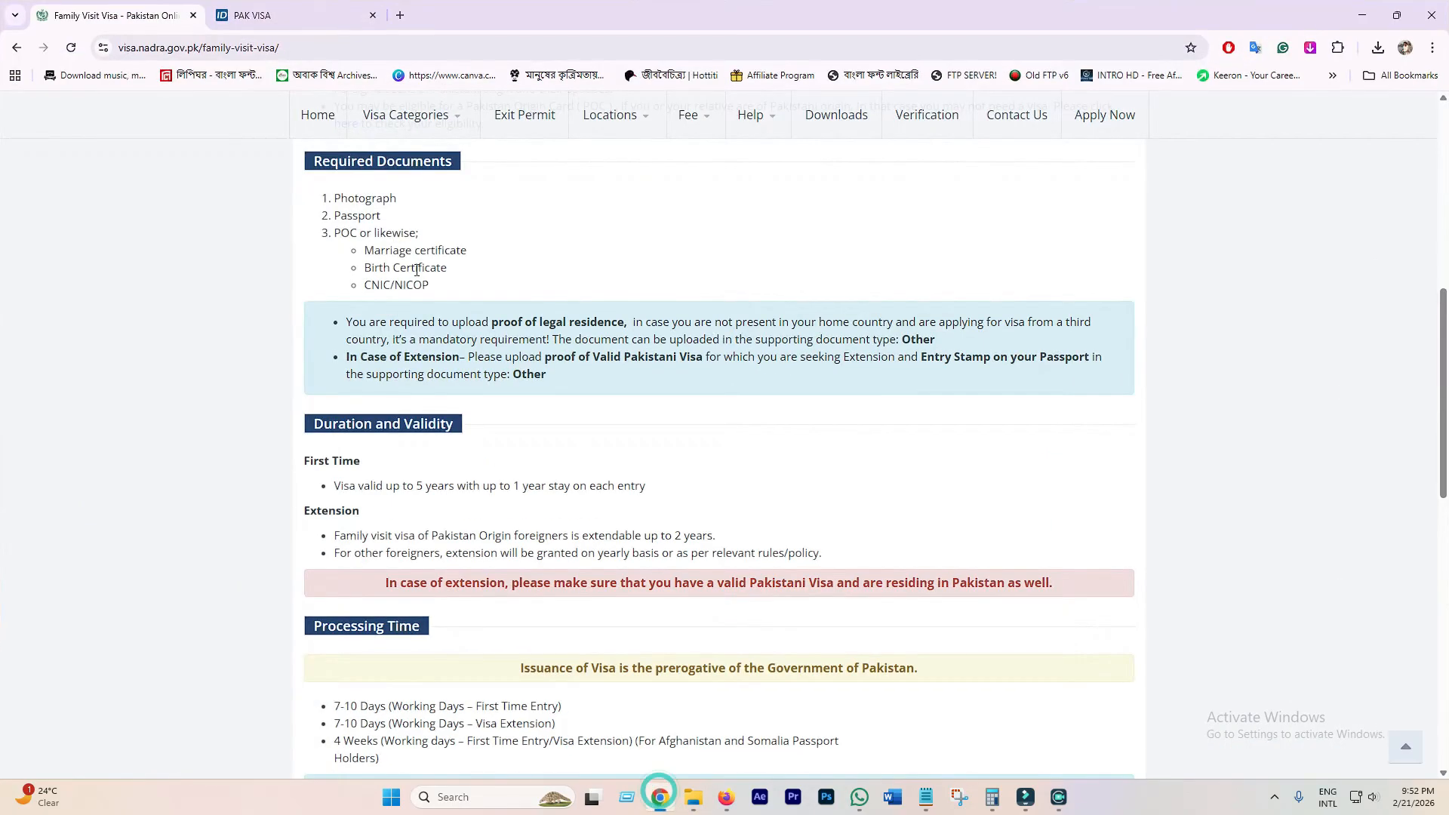
pyautogui.doubleClick(383, 286)
pyautogui.click(398, 291)
pyautogui.moveTo(370, 285); pyautogui.dragTo(389, 285)
pyautogui.click(382, 284)
pyautogui.scroll(-2, 447, 353)
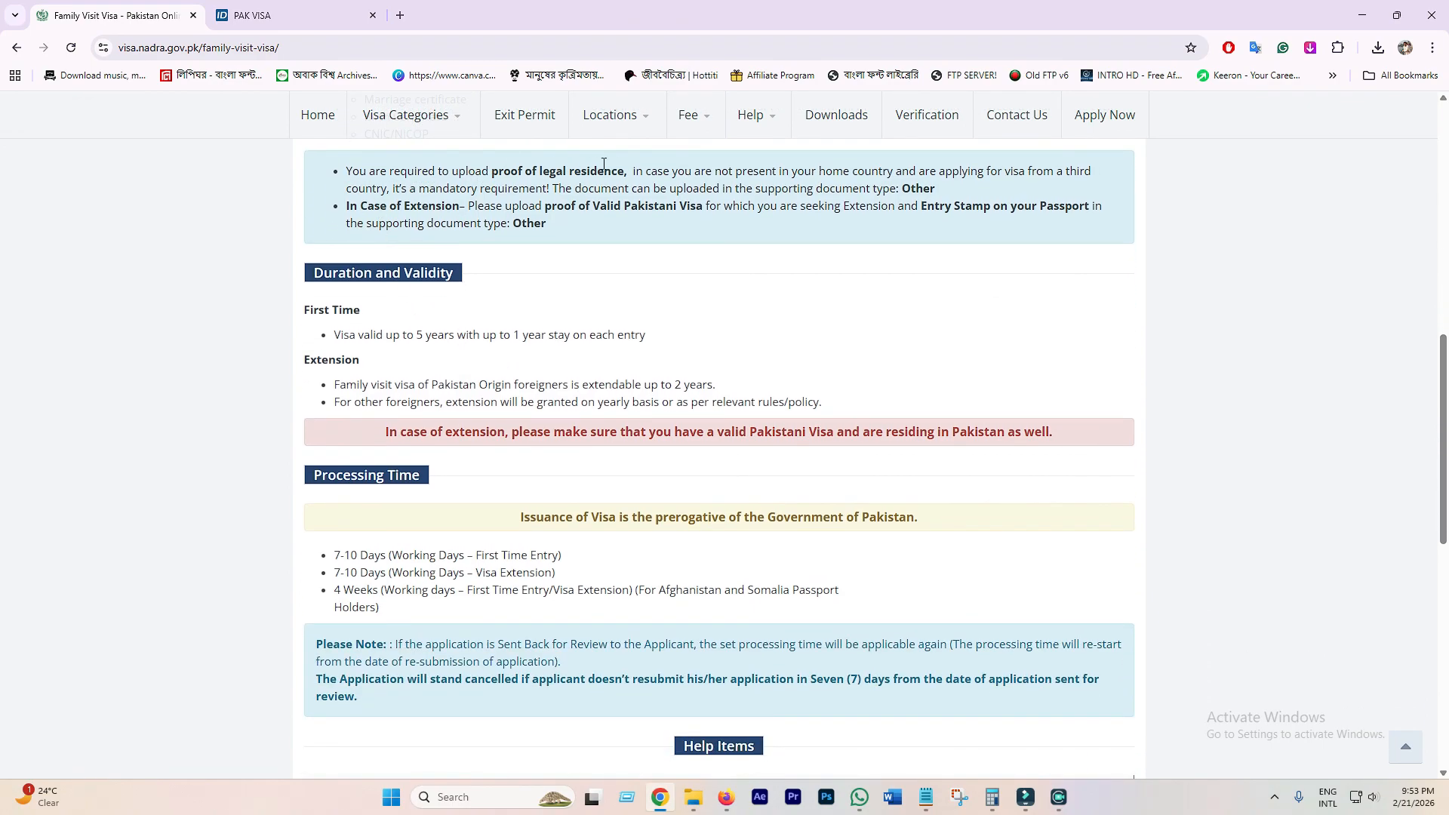
pyautogui.click(633, 172)
pyautogui.click(571, 226)
pyautogui.scroll(-1, 349, 221)
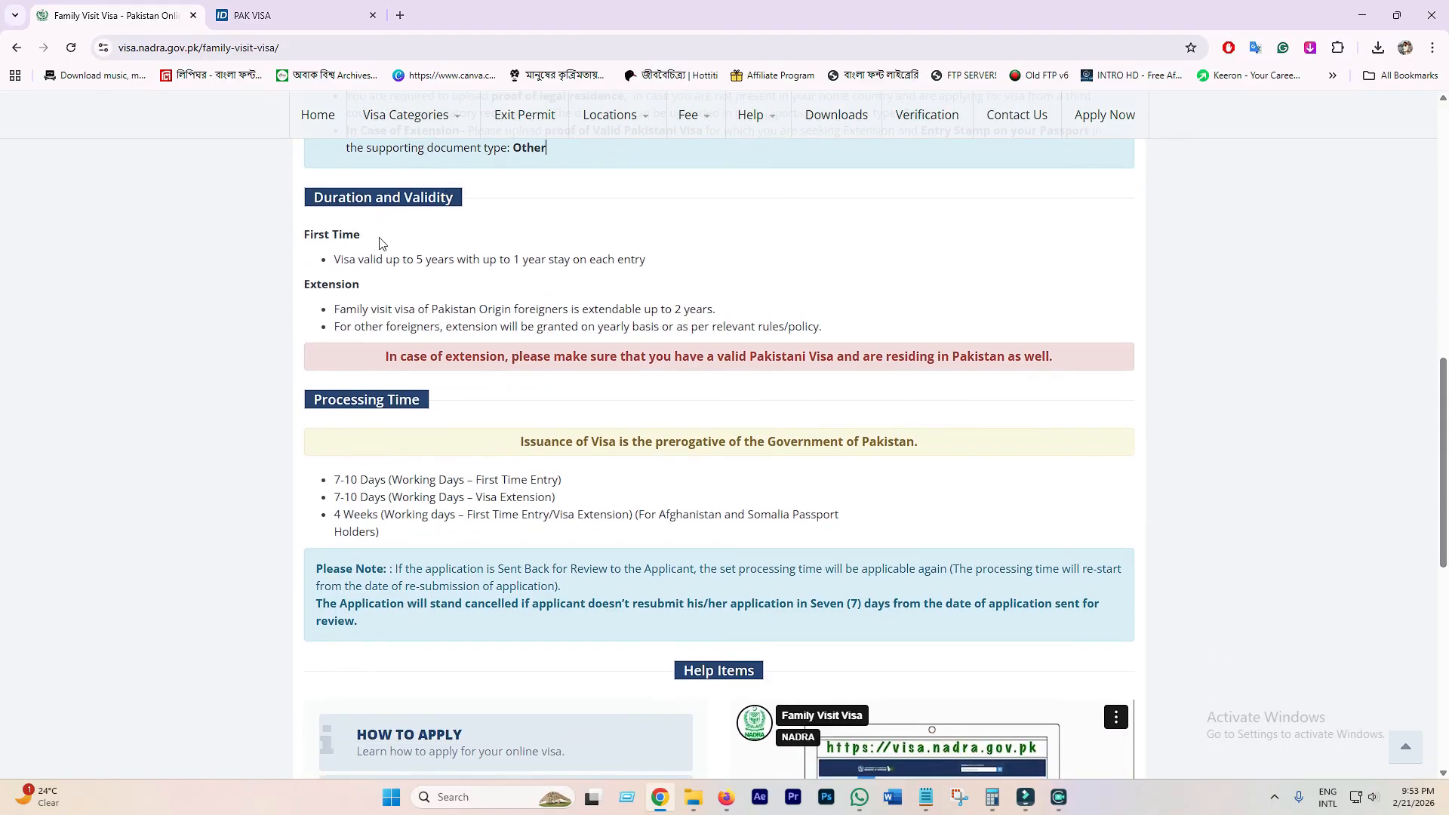
pyautogui.moveTo(334, 260); pyautogui.dragTo(531, 259)
pyautogui.click(414, 259)
pyautogui.click(530, 259)
pyautogui.moveTo(677, 308); pyautogui.dragTo(682, 309)
pyautogui.moveTo(419, 261); pyautogui.dragTo(457, 264)
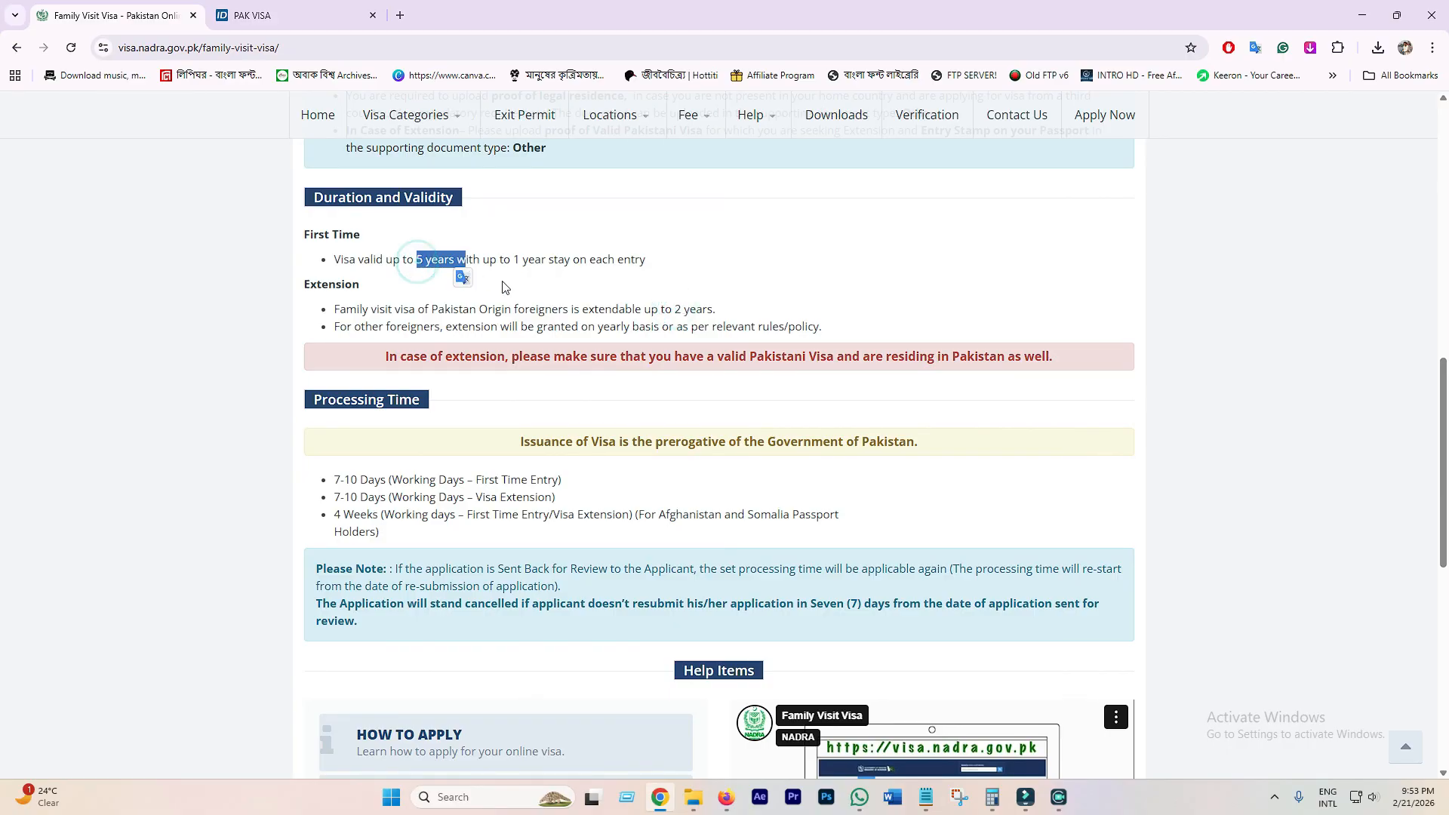
pyautogui.click(646, 305)
pyautogui.moveTo(672, 309); pyautogui.dragTo(713, 310)
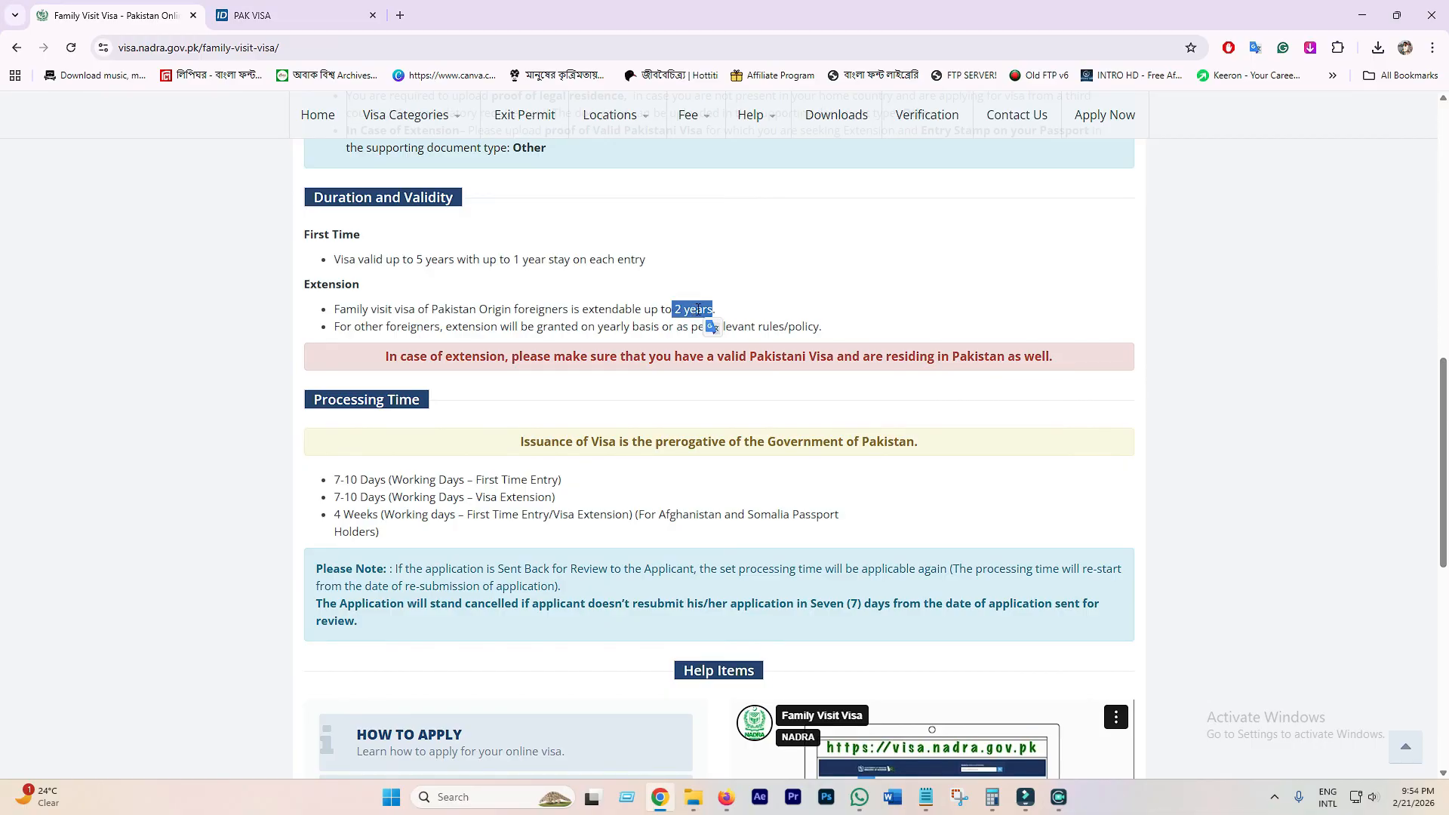
pyautogui.click(698, 309)
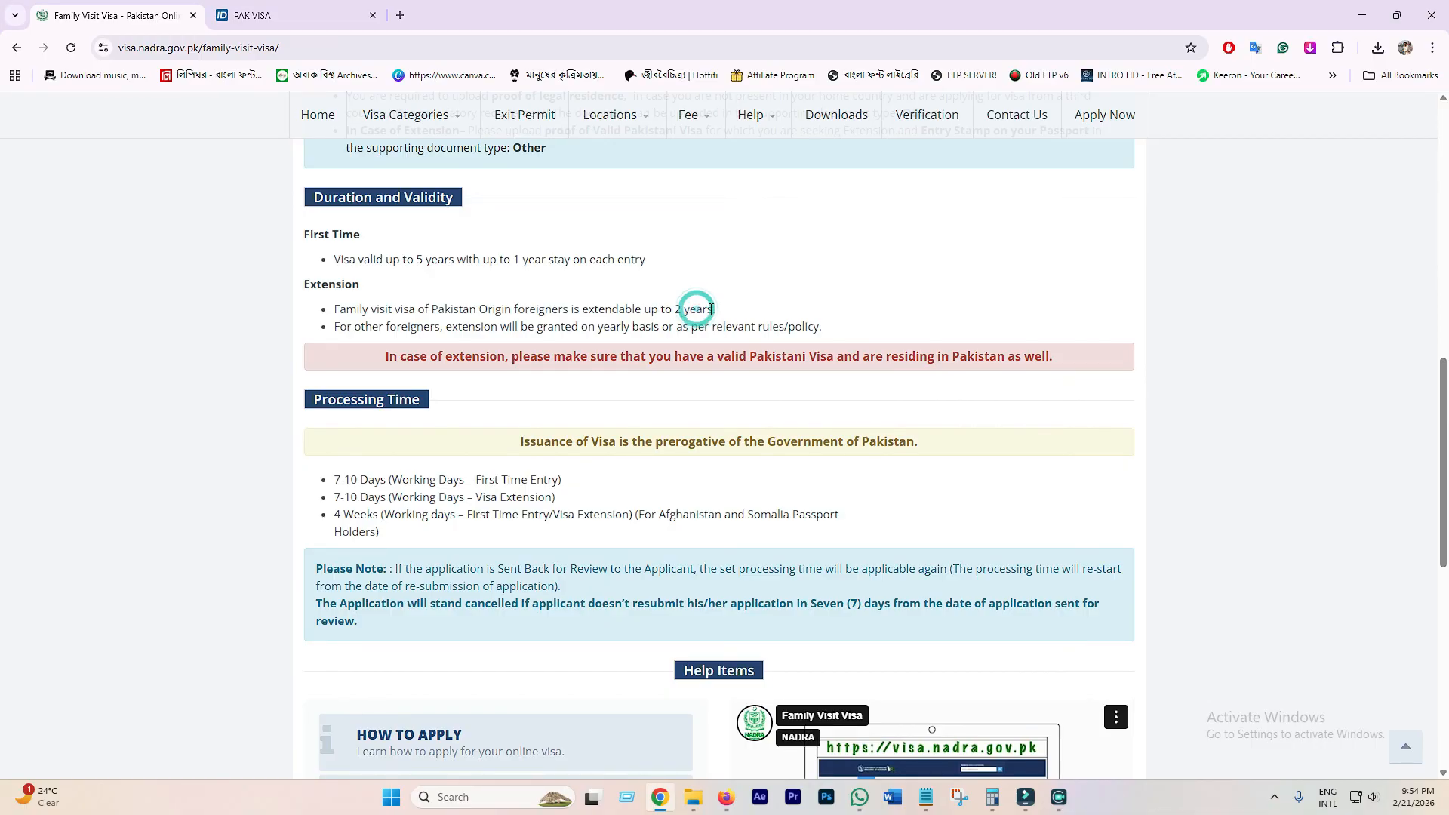
pyautogui.click(514, 258)
pyautogui.click(520, 258)
pyautogui.click(716, 310)
# - Go to Apply Now and begin a New Application in the signed-in PAK VISA portal
pyautogui.scroll(-4, 589, 363)
pyautogui.scroll(15, 603, 366)
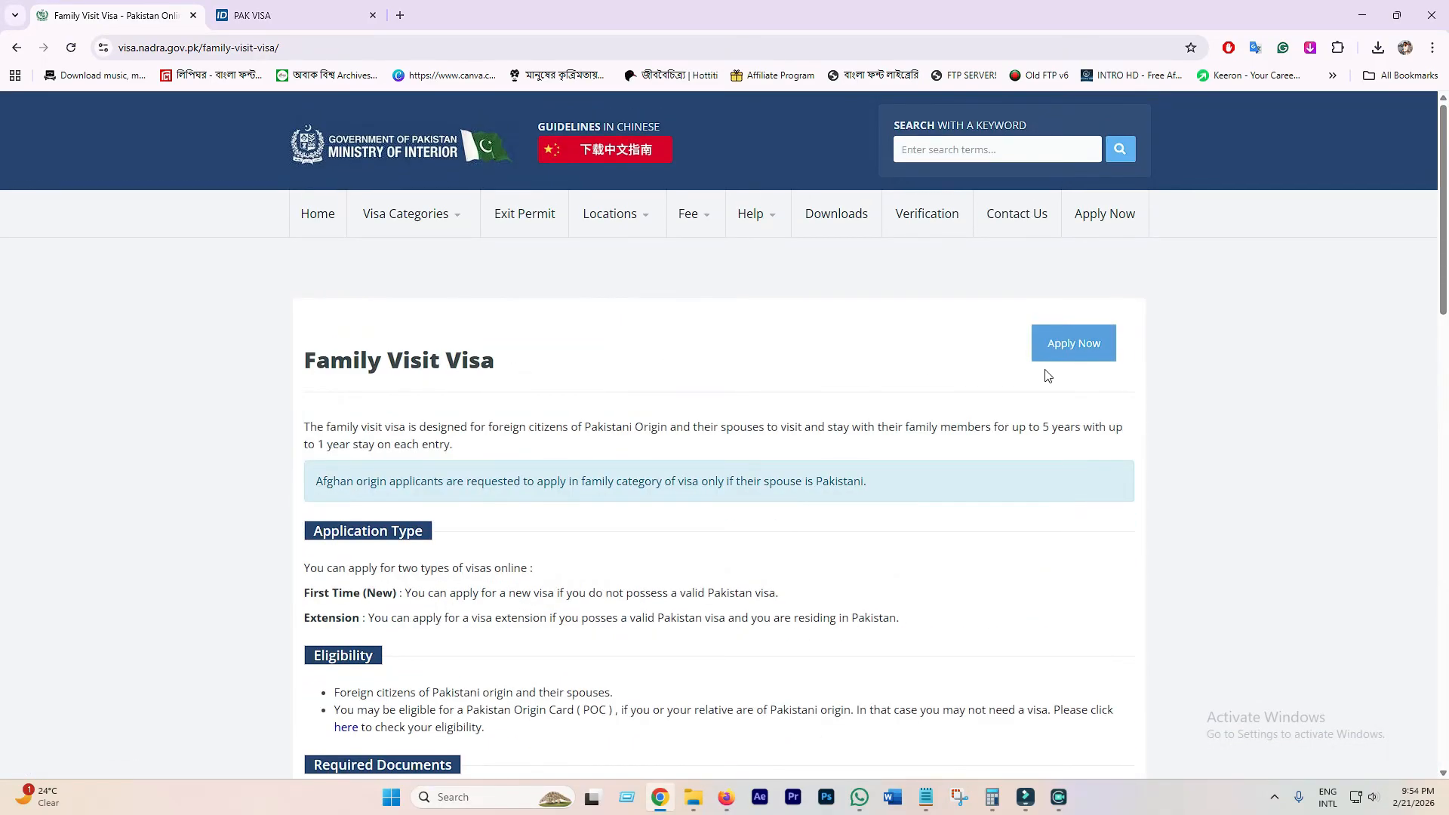
pyautogui.click(1074, 344)
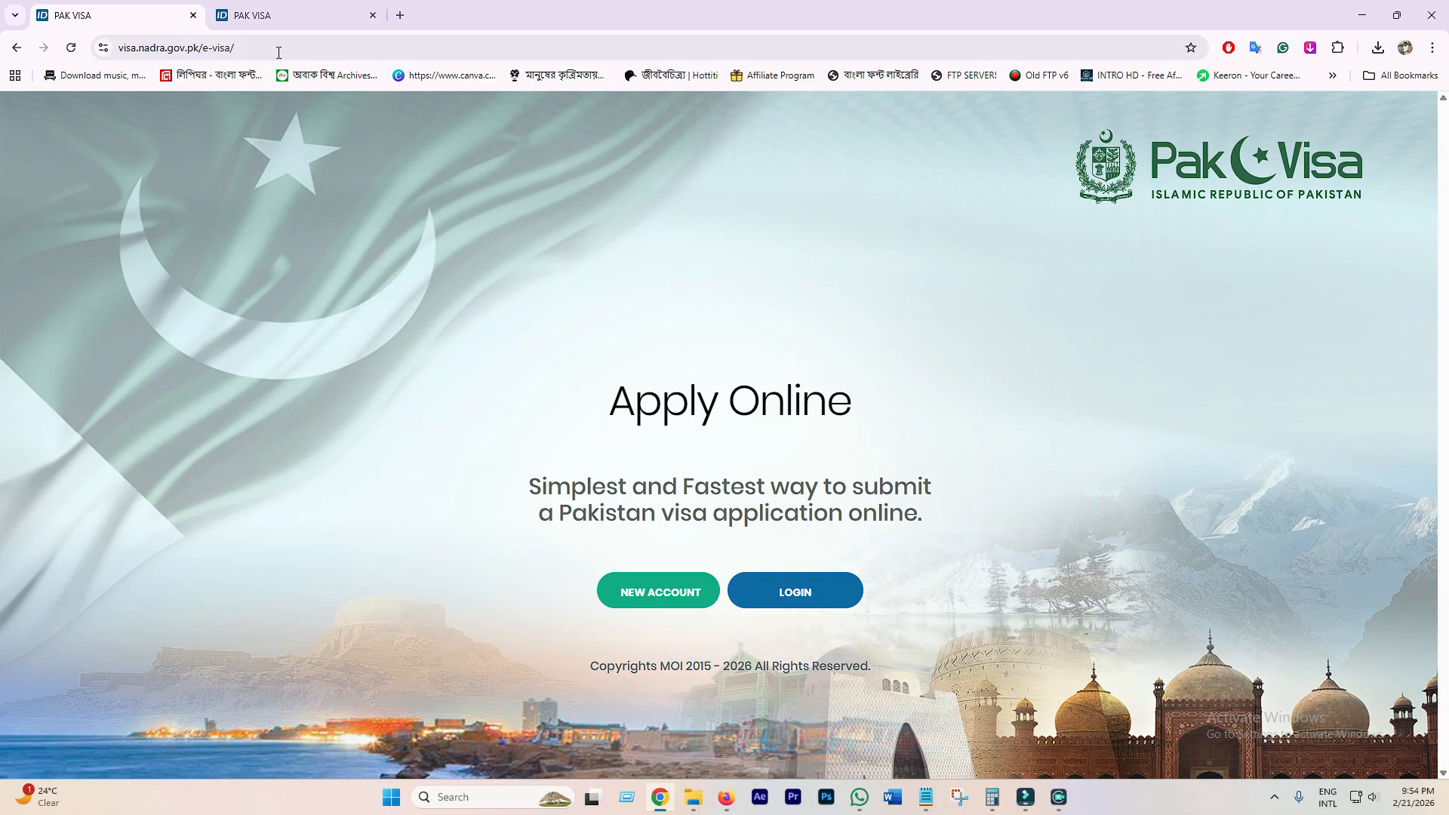
pyautogui.click(276, 14)
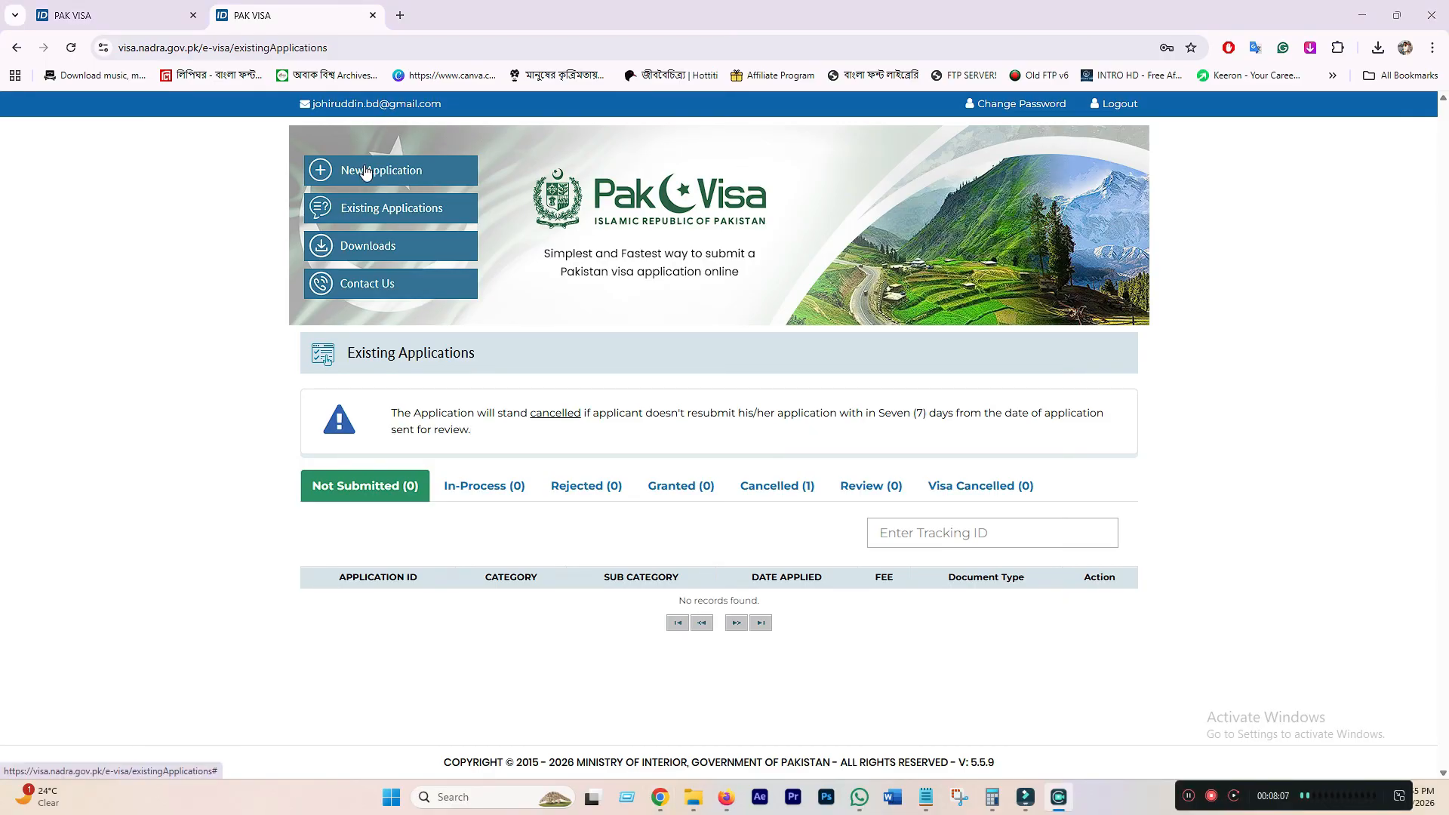
pyautogui.click(391, 170)
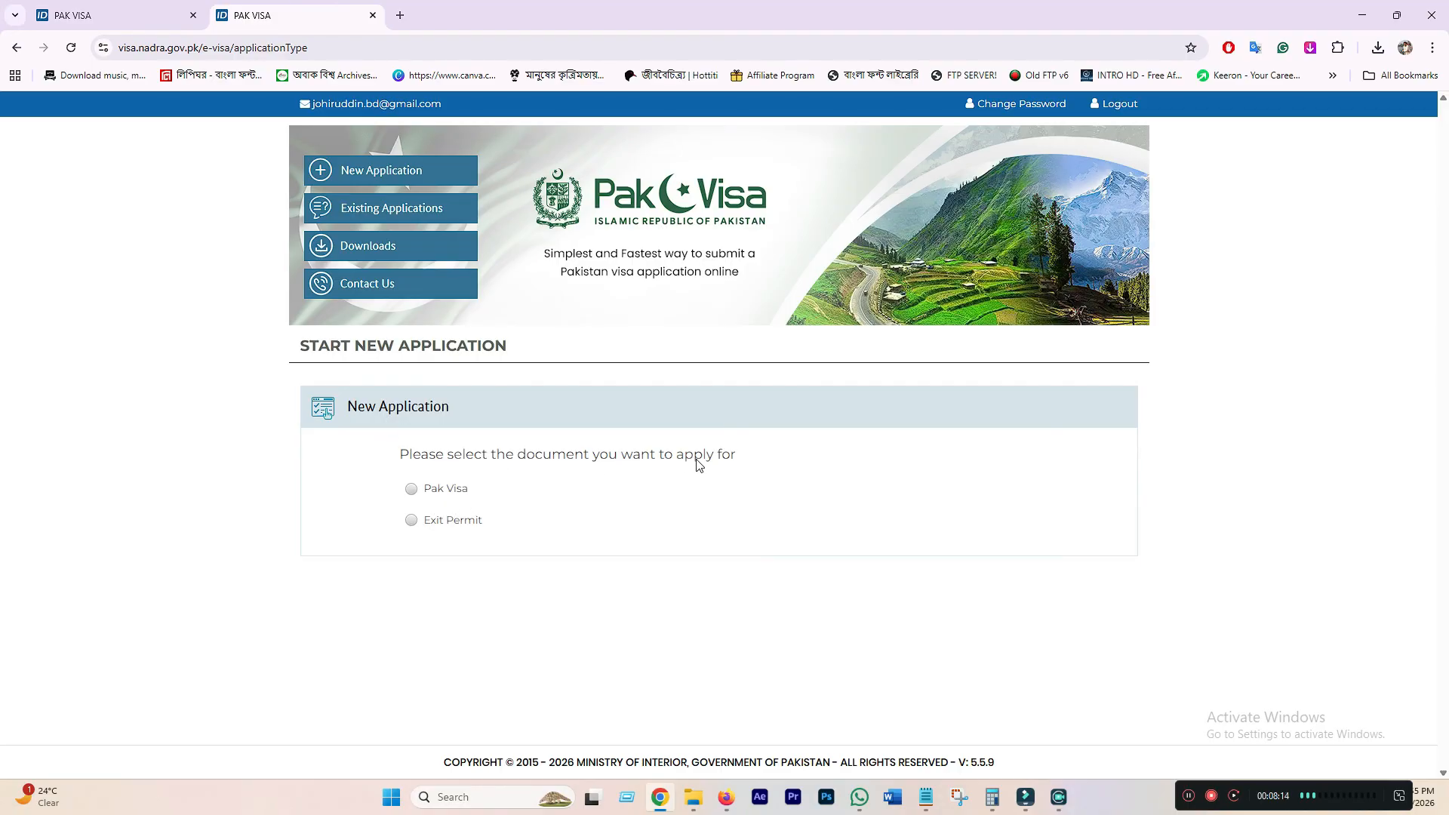
# - Choose Pak Visa with Bangladesh nationality and start the application form
pyautogui.click(411, 489)
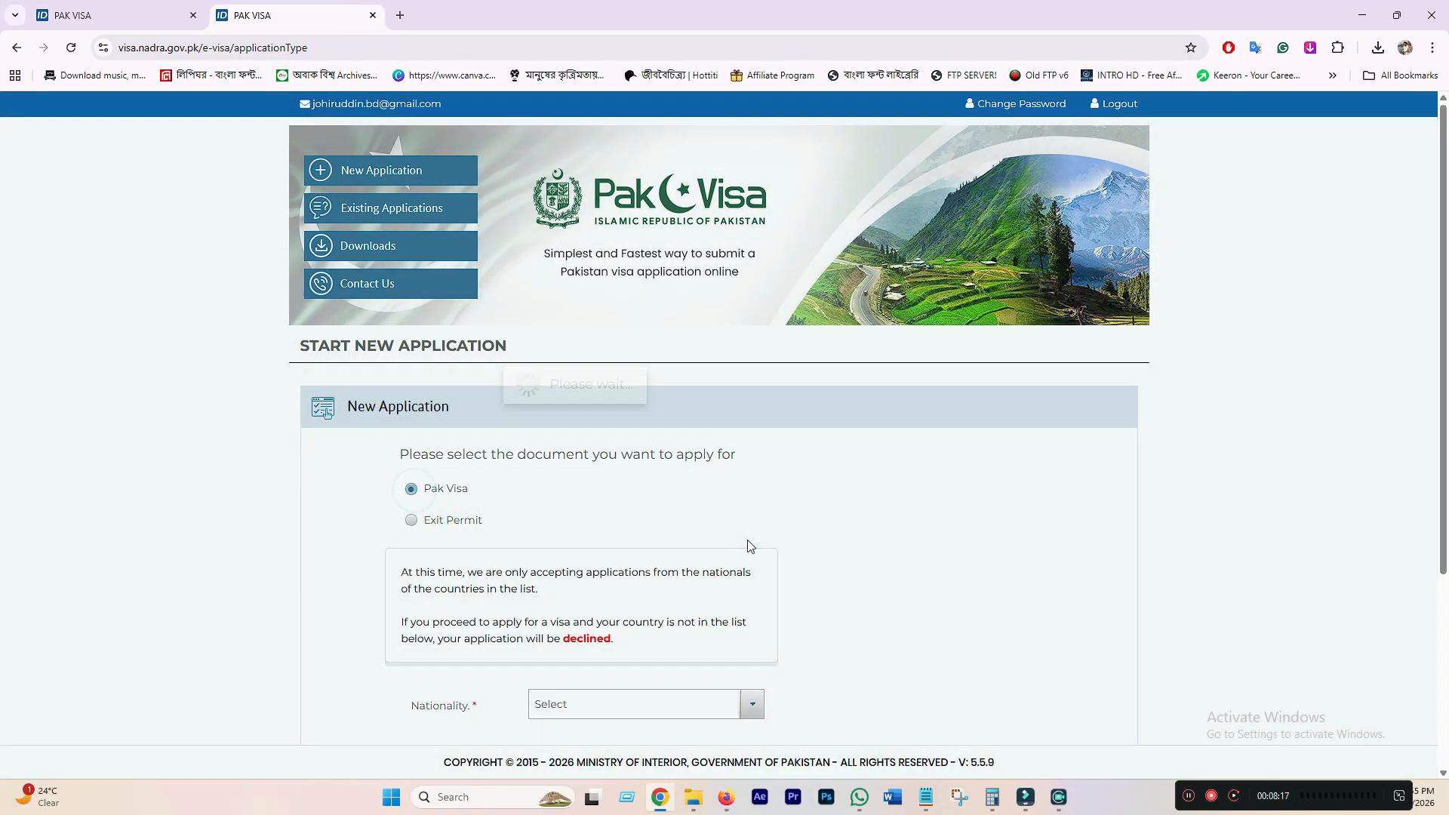
pyautogui.scroll(-4, 750, 546)
pyautogui.click(611, 434)
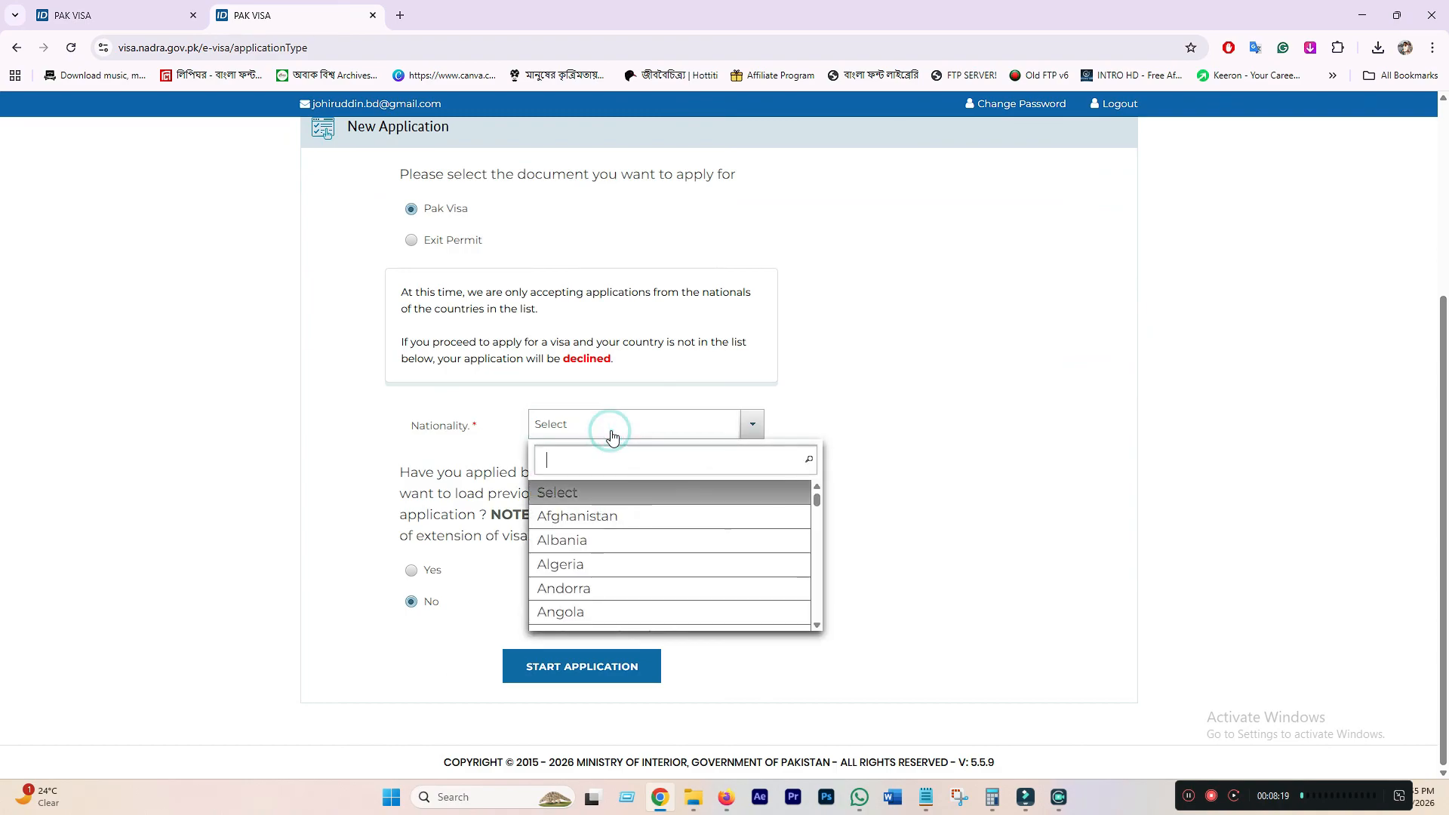
pyautogui.write('BANG')
pyautogui.click(583, 492)
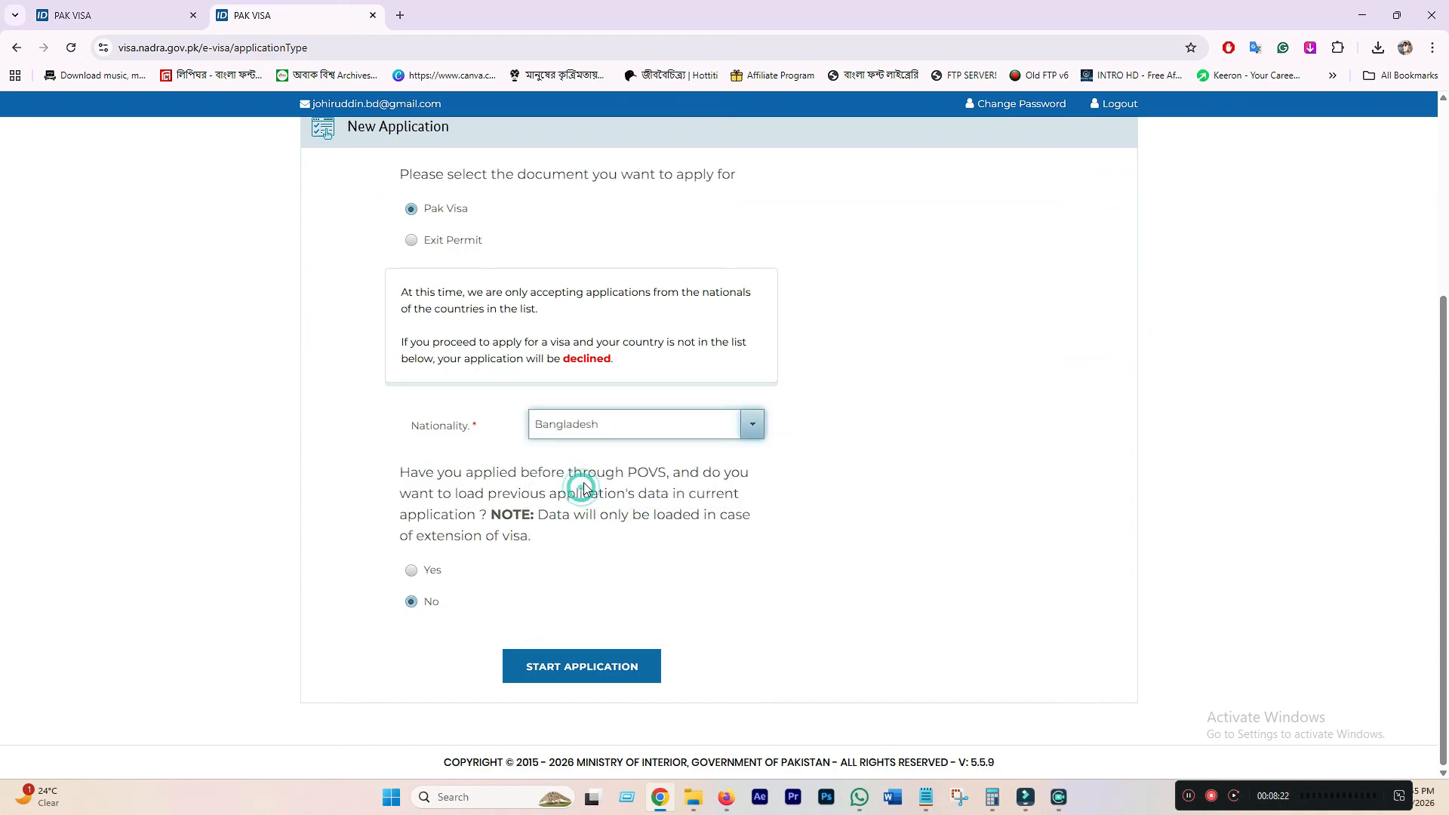
pyautogui.click(593, 667)
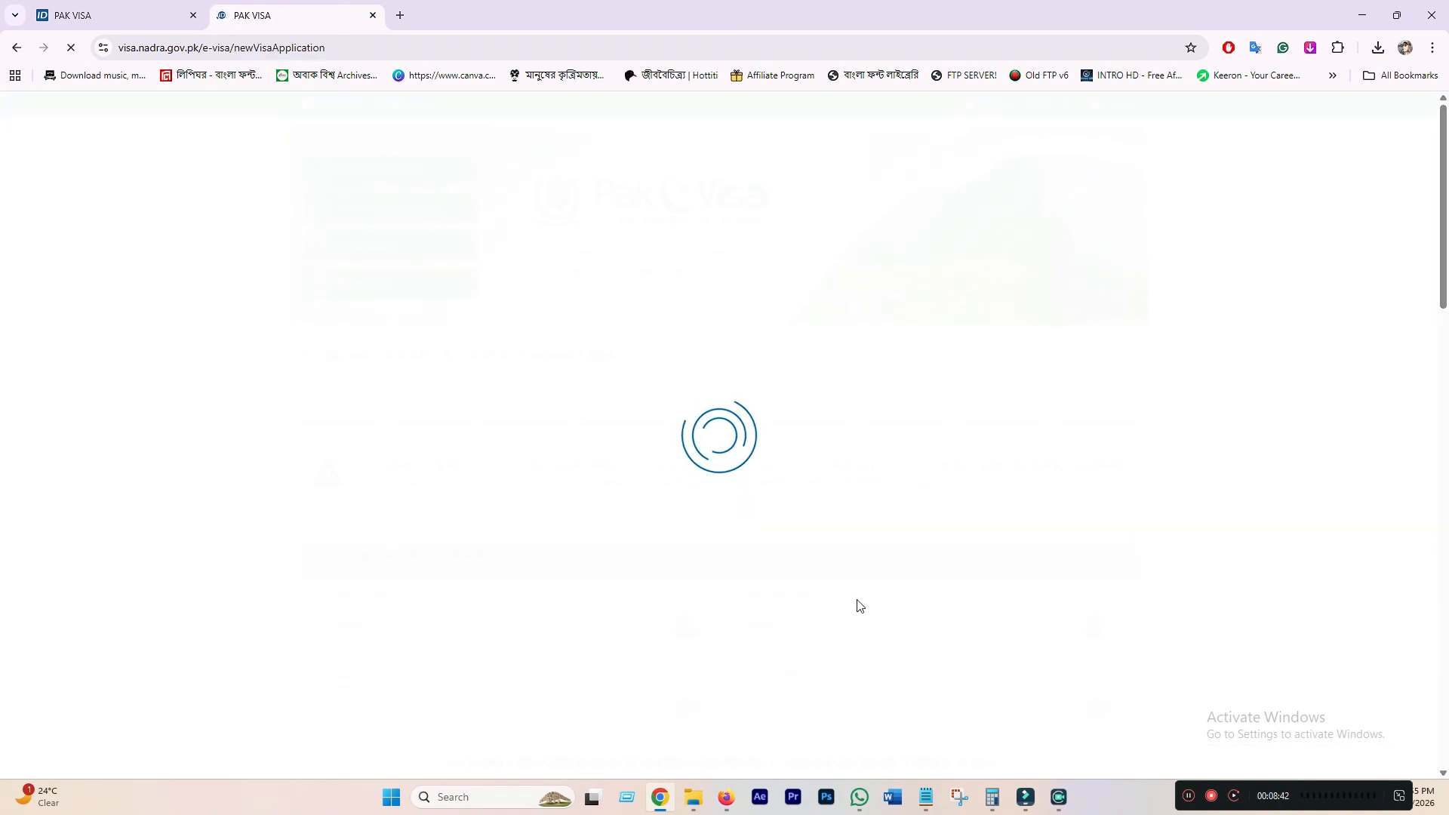
# - Set category and sub-category to Family Visit and application type to Entry
pyautogui.scroll(-5, 679, 607)
pyautogui.scroll(3, 638, 593)
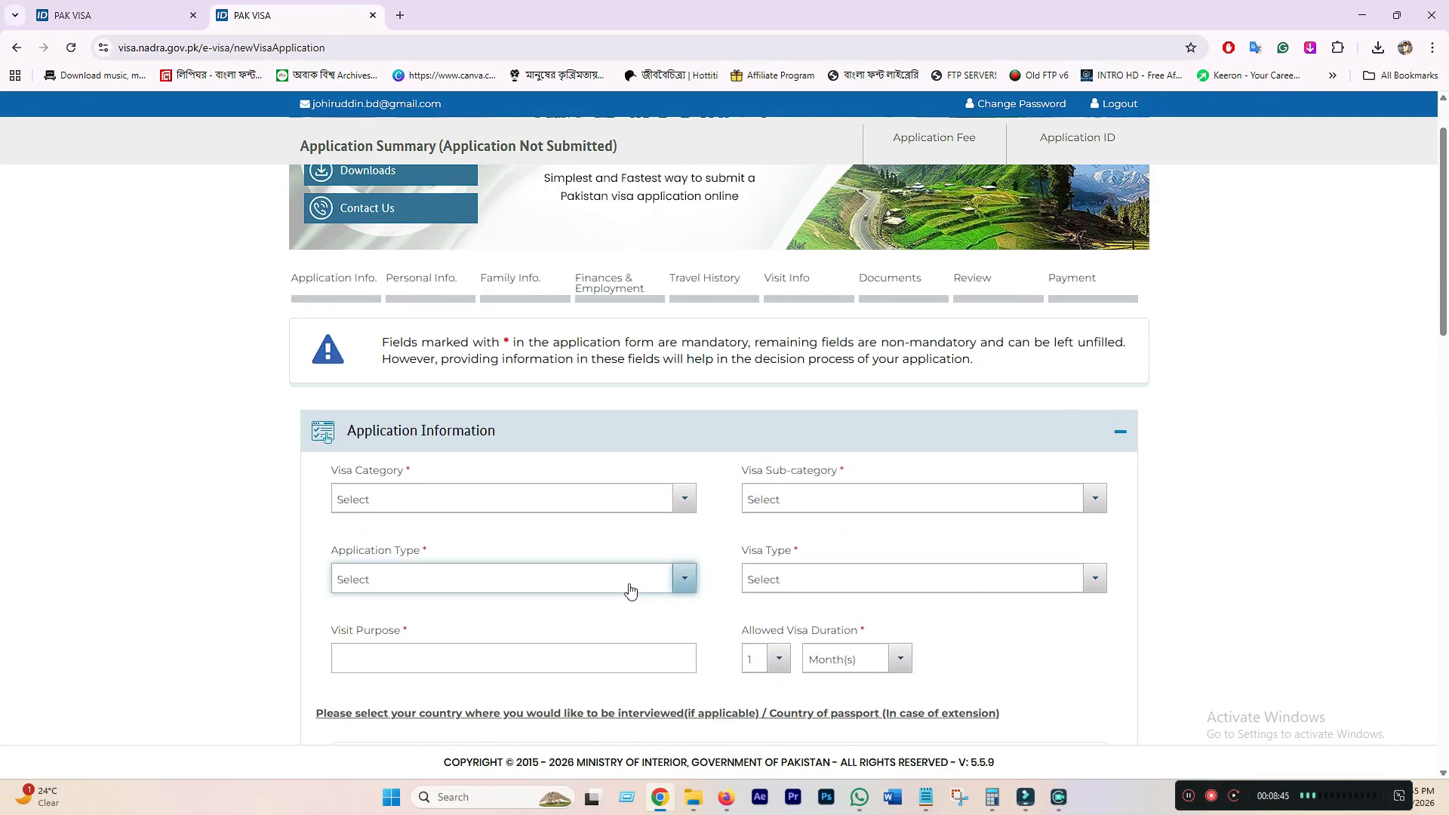
pyautogui.scroll(-1, 631, 589)
pyautogui.scroll(-2, 628, 584)
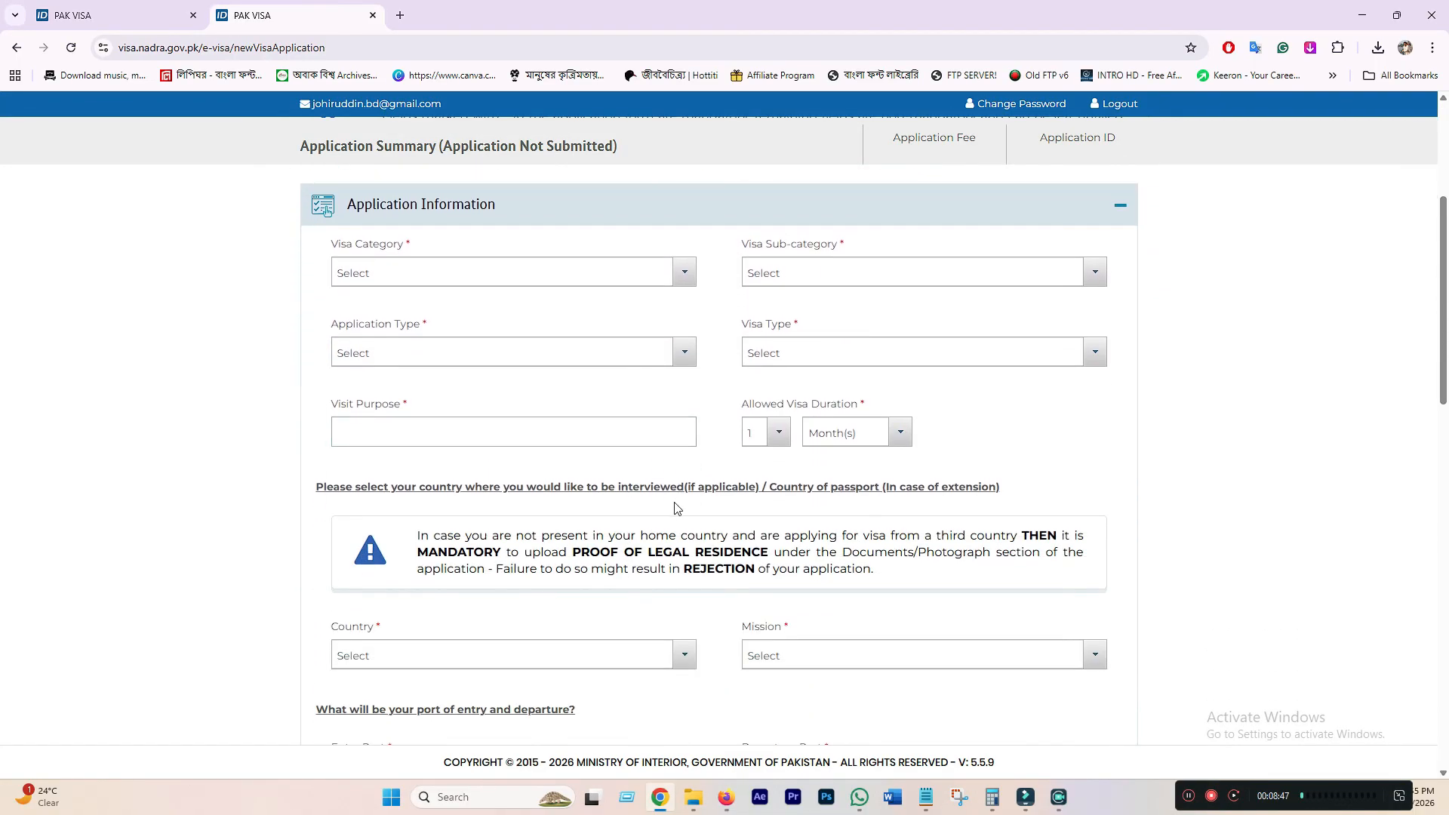
pyautogui.scroll(-1, 685, 537)
pyautogui.scroll(2, 685, 536)
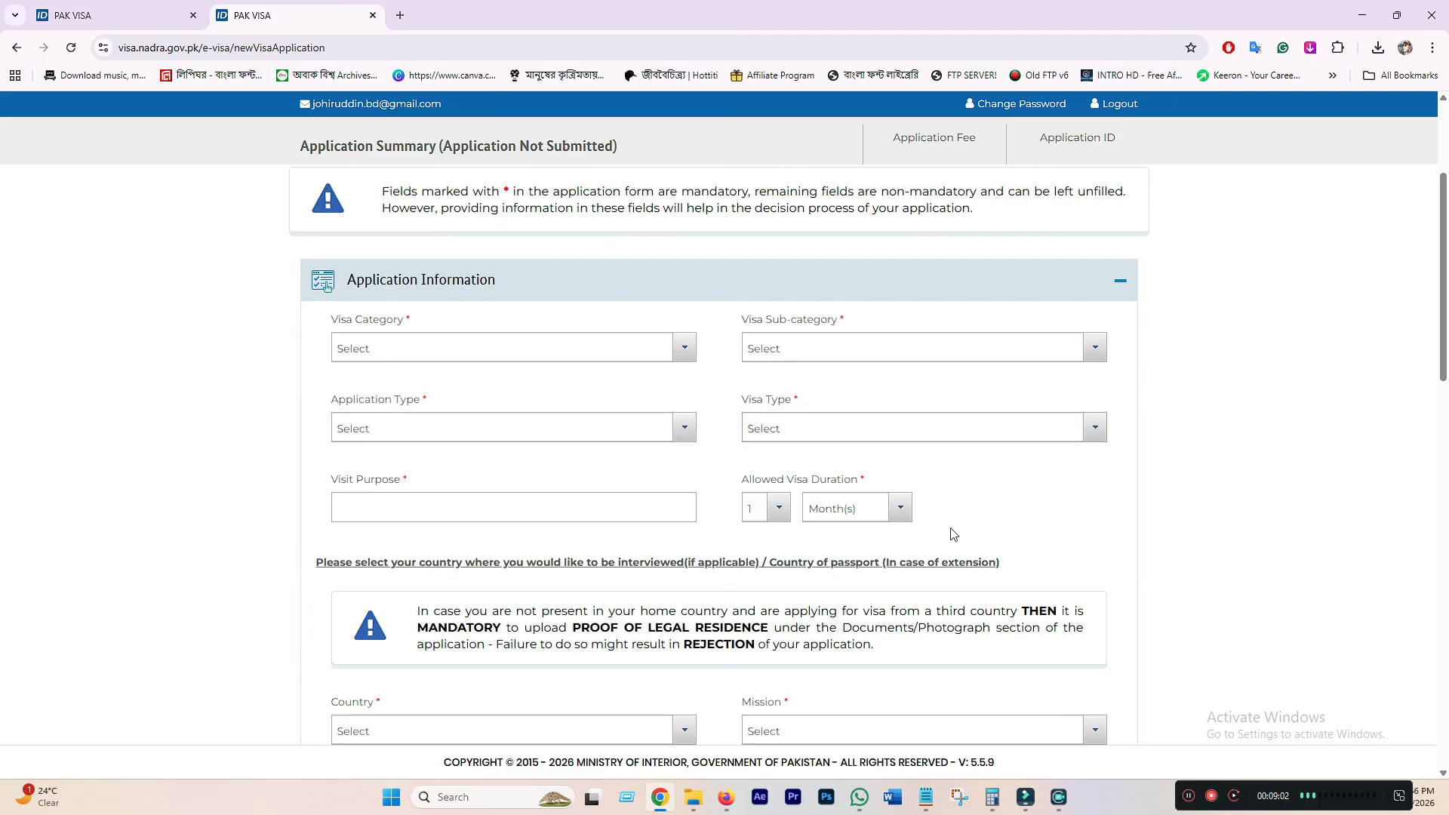
pyautogui.scroll(-2, 943, 543)
pyautogui.scroll(1, 926, 563)
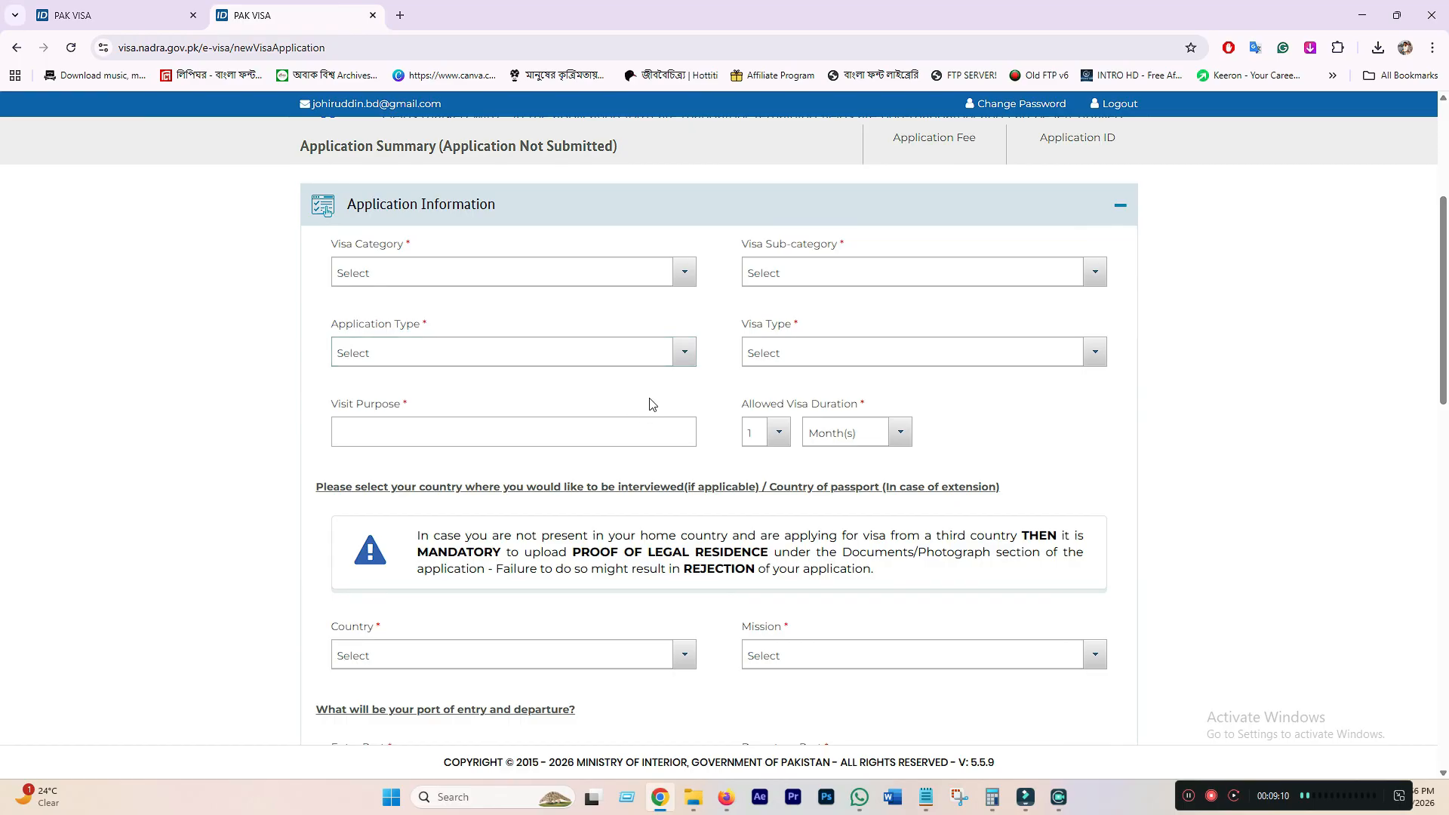
pyautogui.click(452, 273)
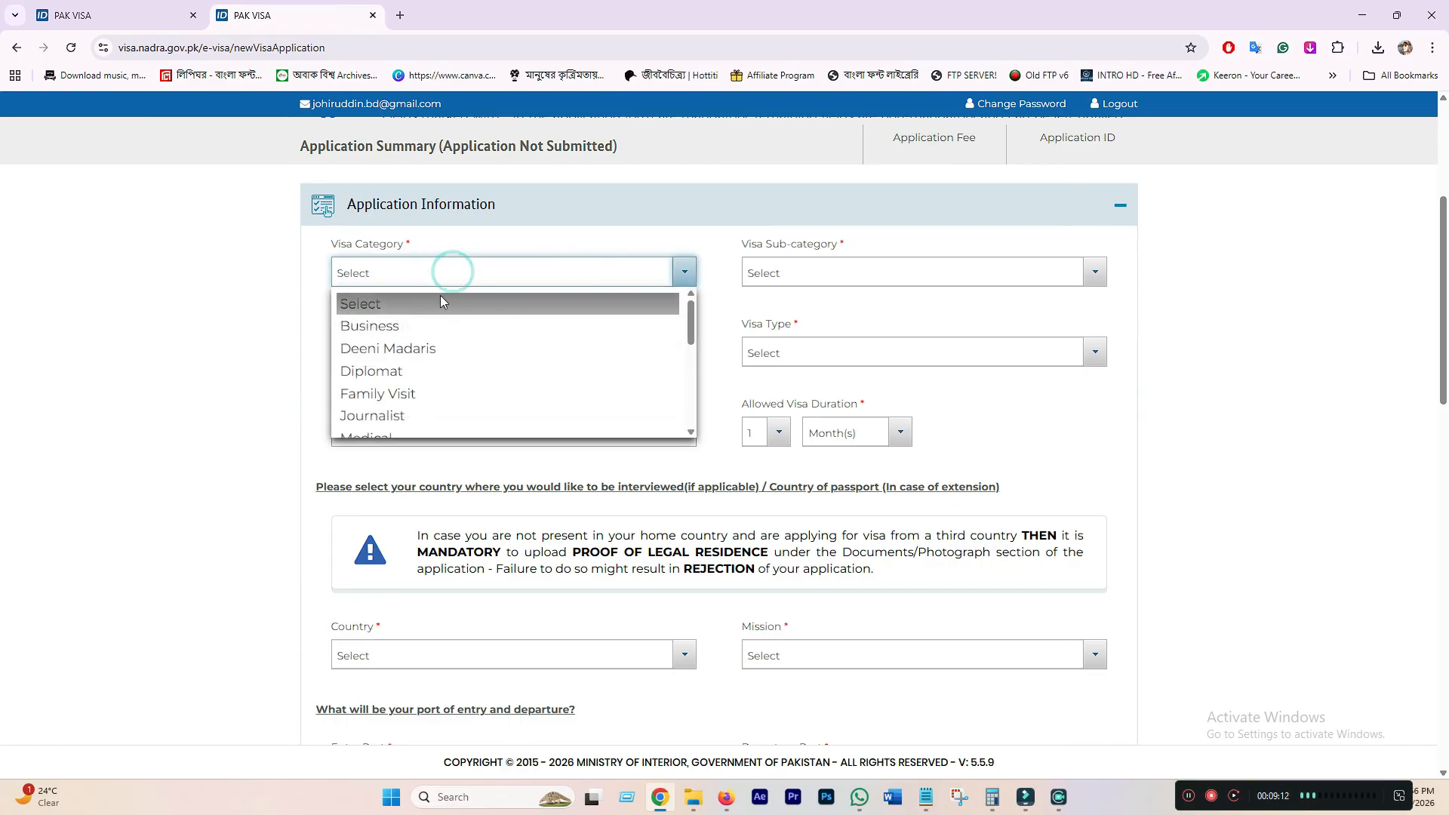
pyautogui.scroll(-1, 400, 354)
pyautogui.click(405, 318)
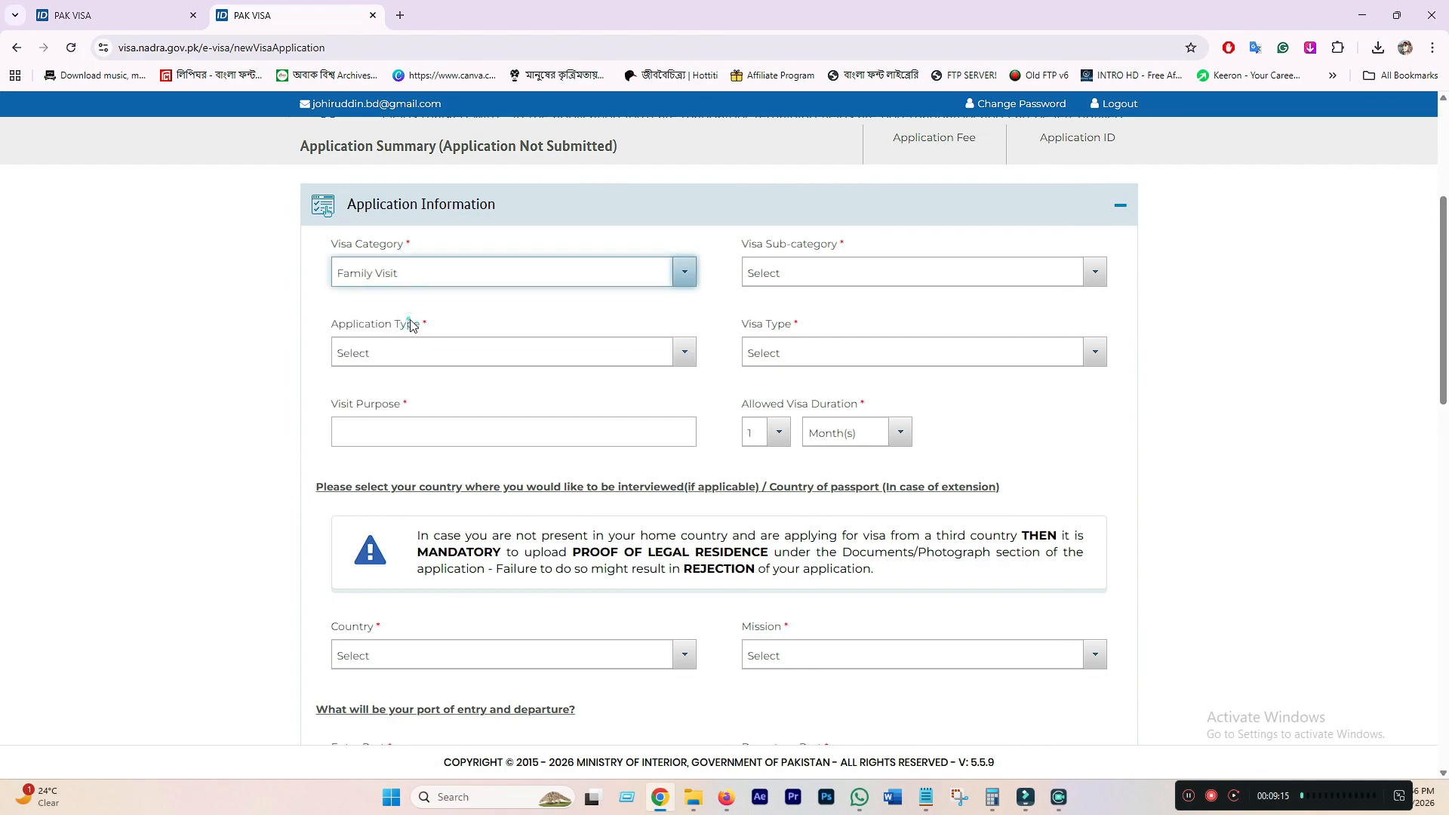
pyautogui.click(792, 275)
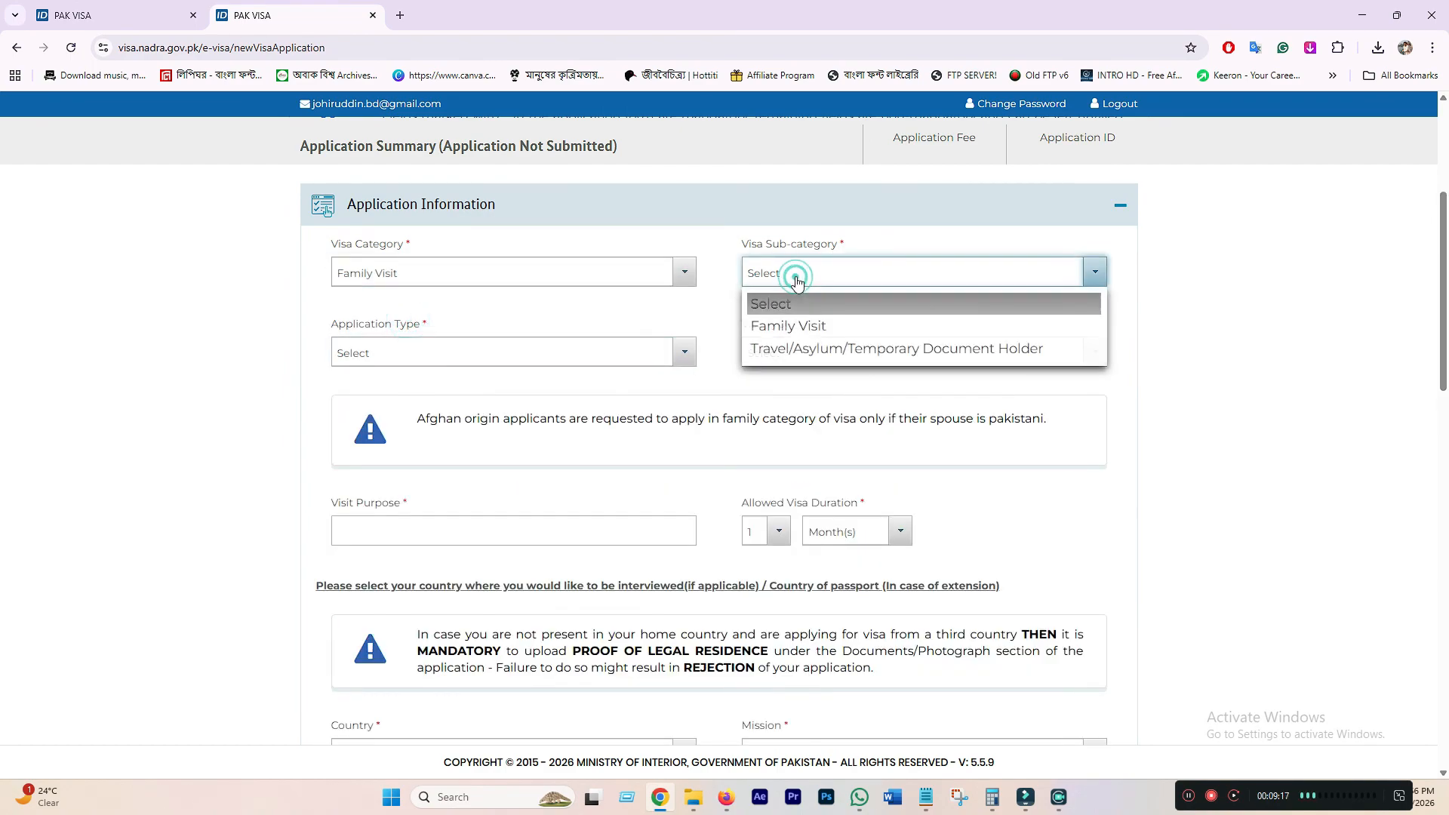
pyautogui.click(807, 326)
pyautogui.click(427, 347)
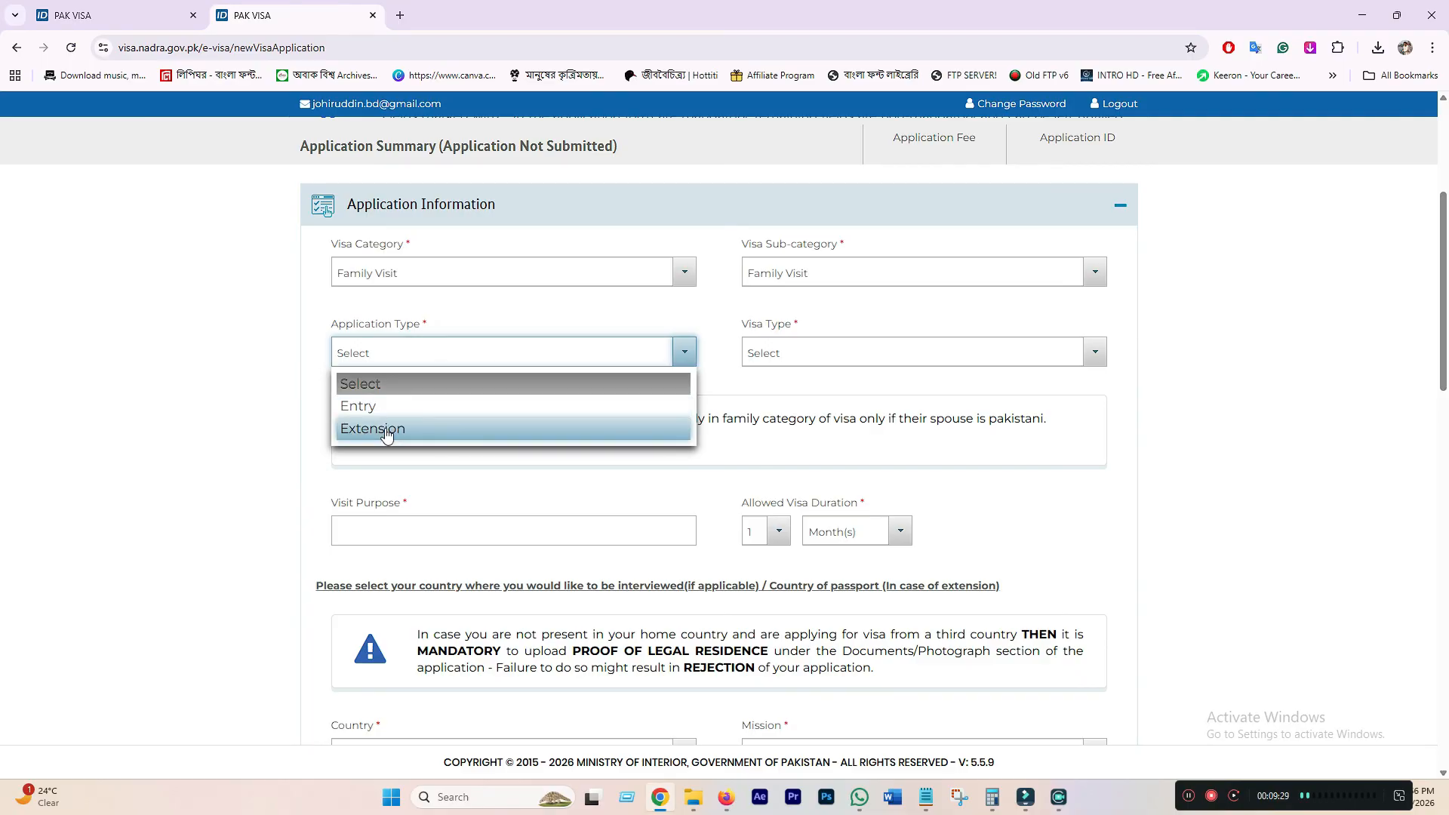
pyautogui.click(372, 407)
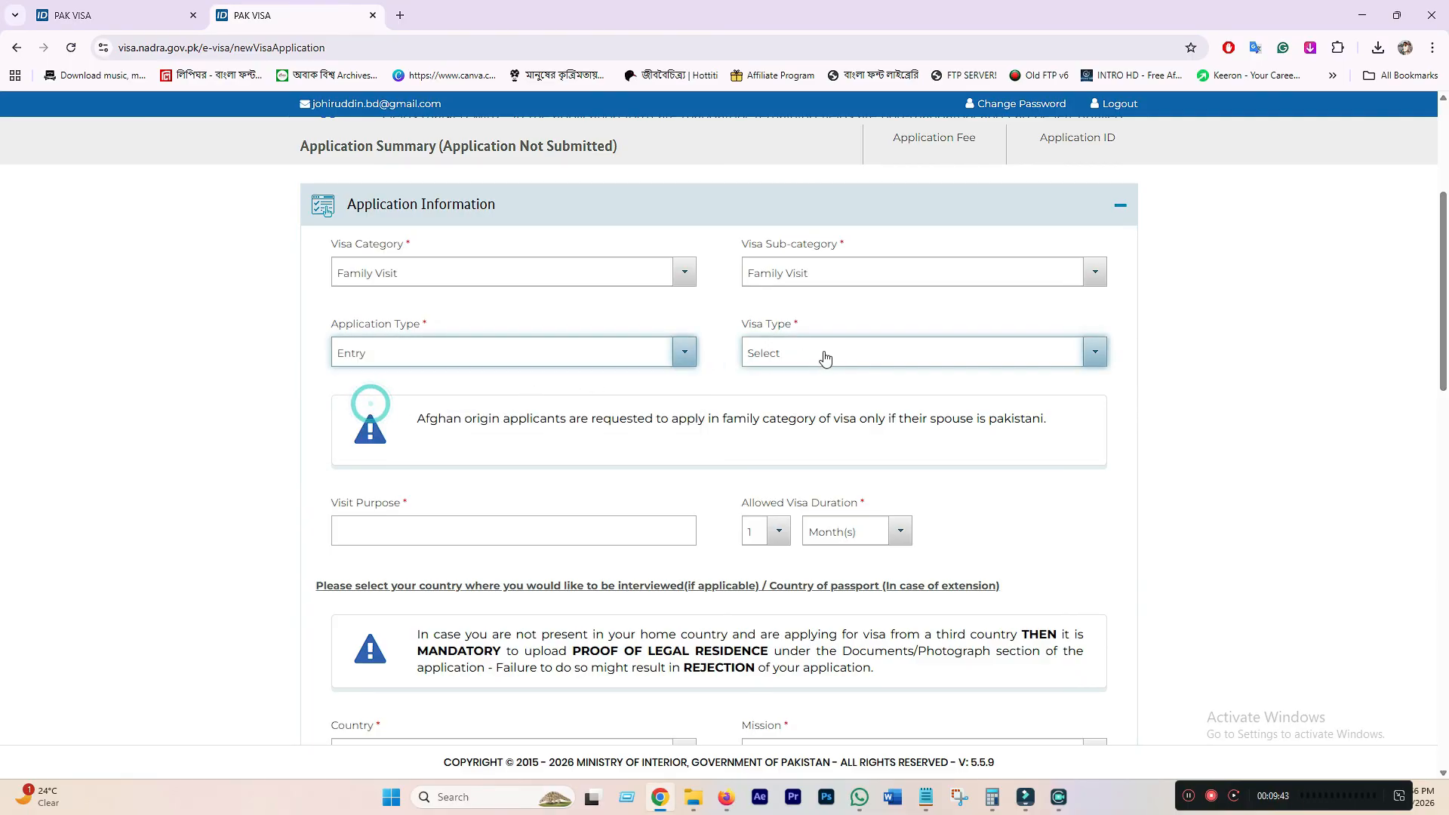
# - Choose Multiple Entry - More Than 1 Year, purpose FAMILY MEET, and duration 5
pyautogui.click(805, 354)
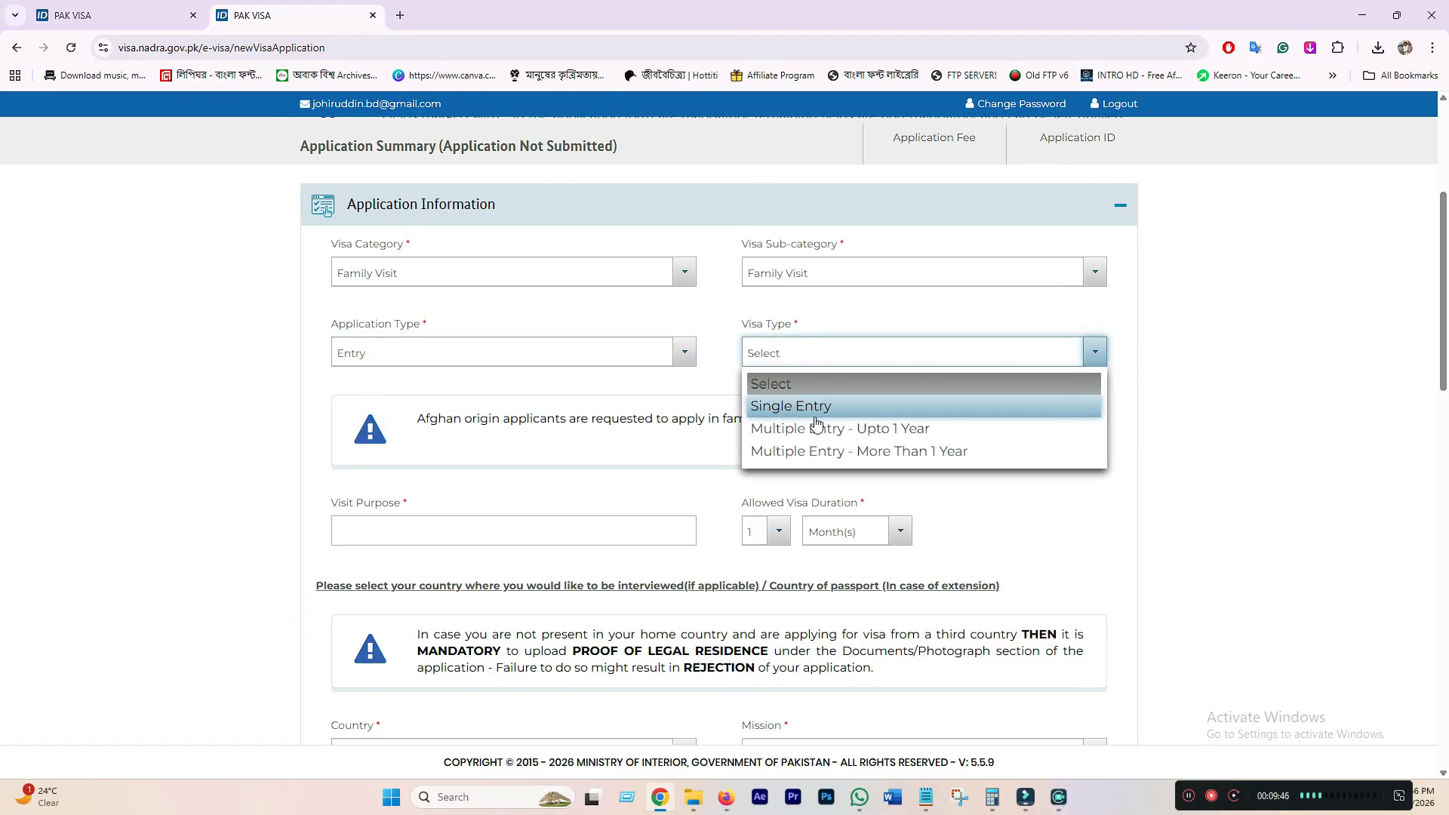
pyautogui.click(821, 356)
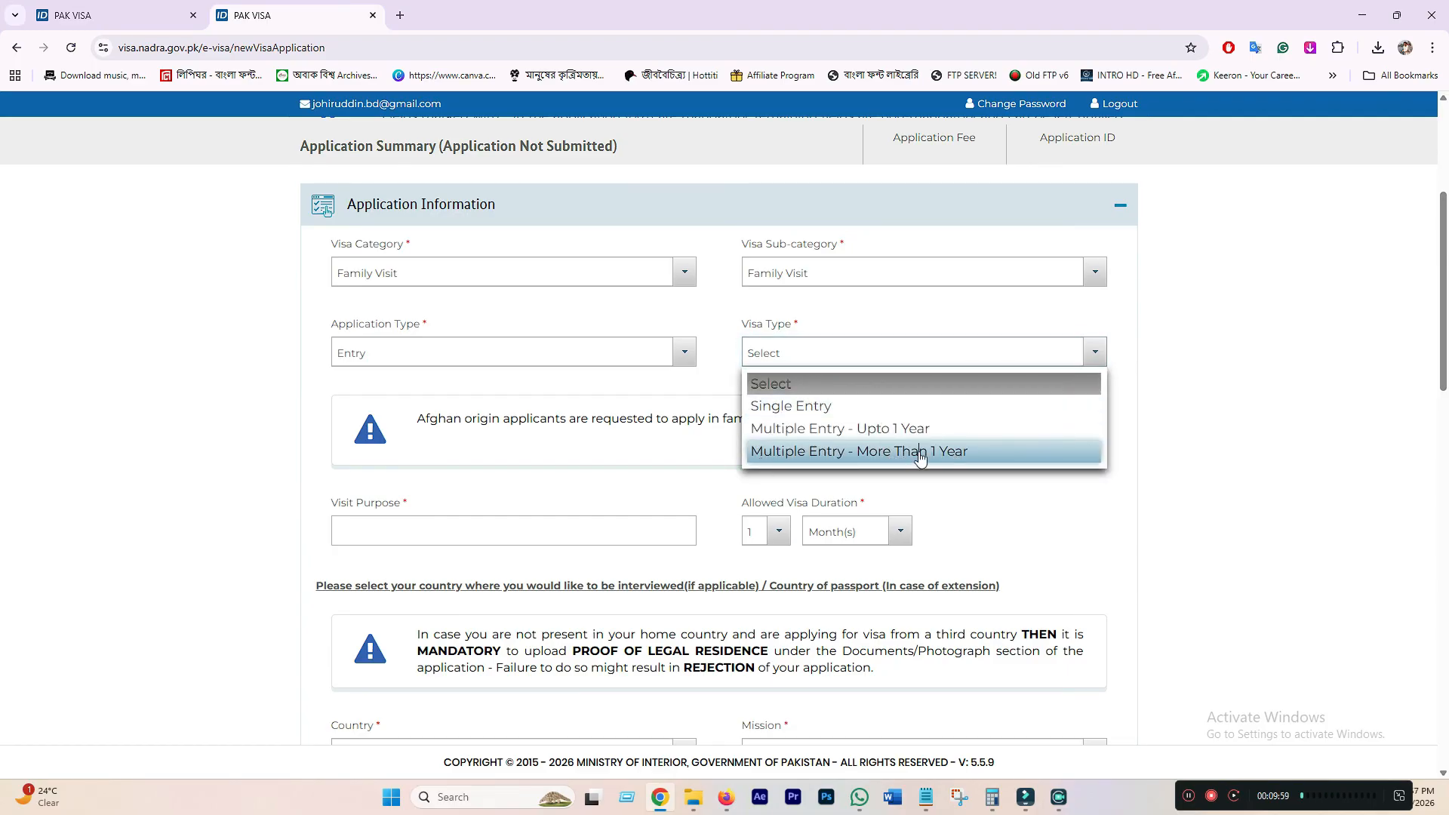
pyautogui.click(919, 451)
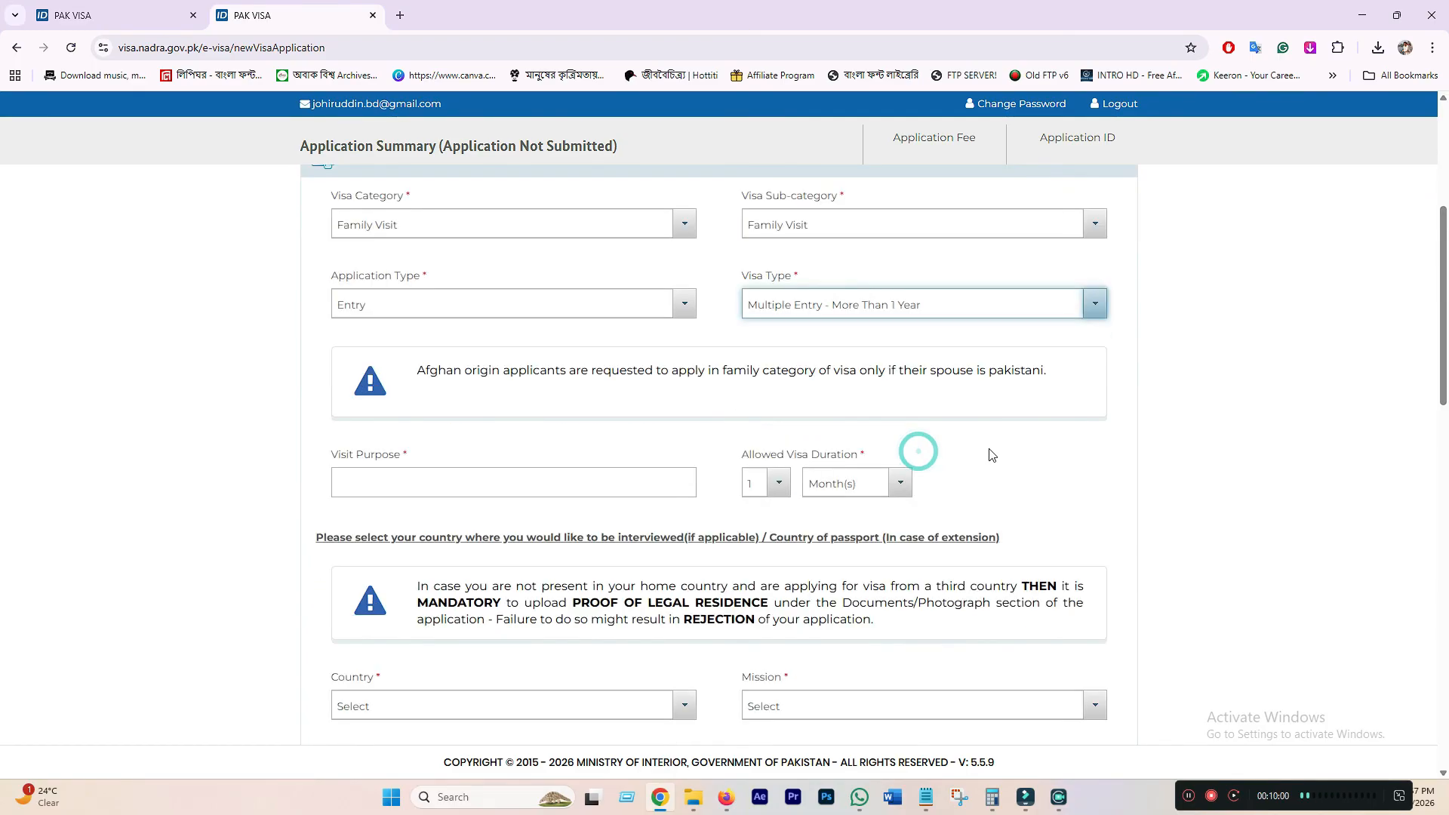
pyautogui.click(423, 495)
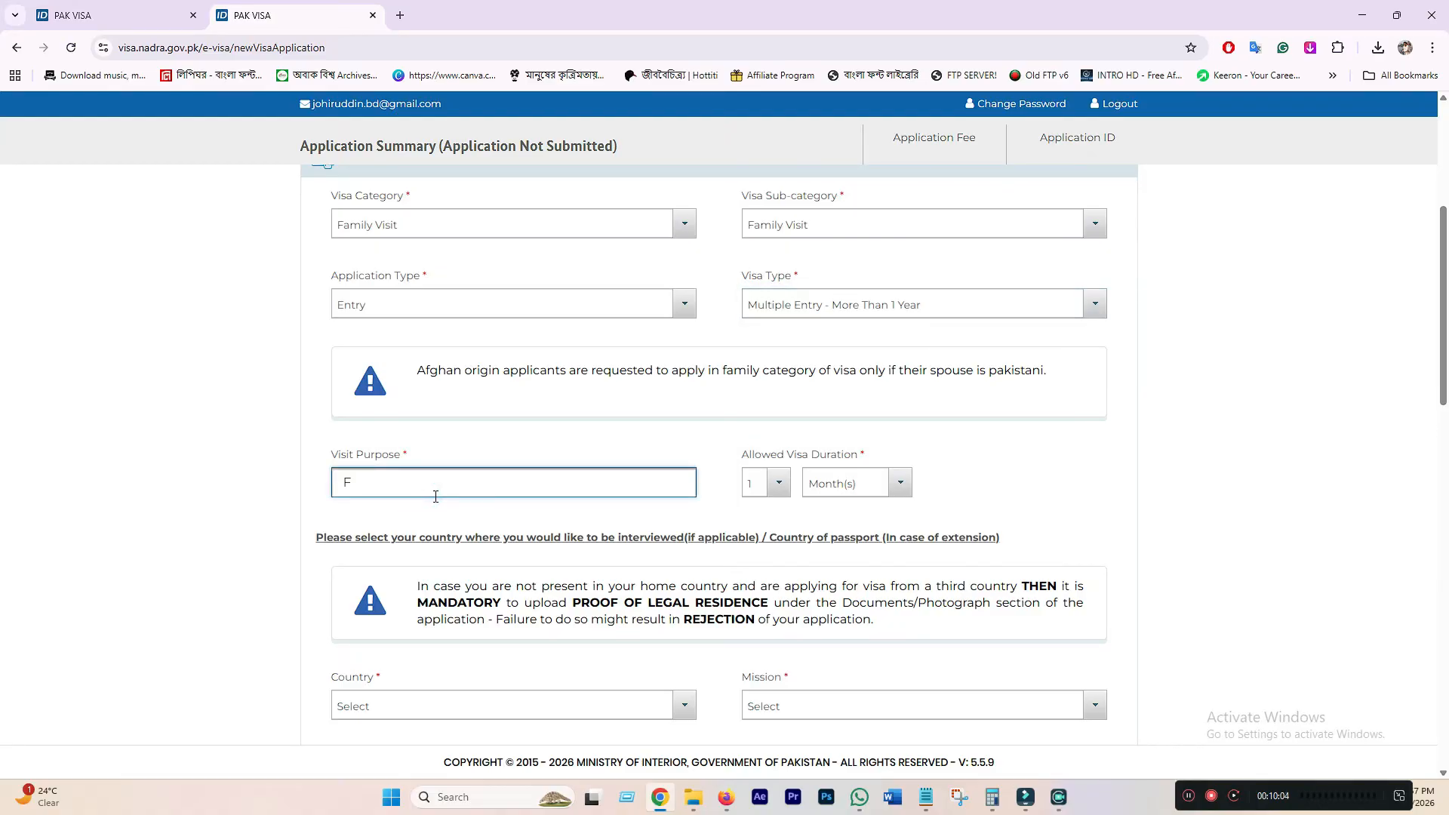
pyautogui.write('FAMILY MEET')
pyautogui.click(780, 485)
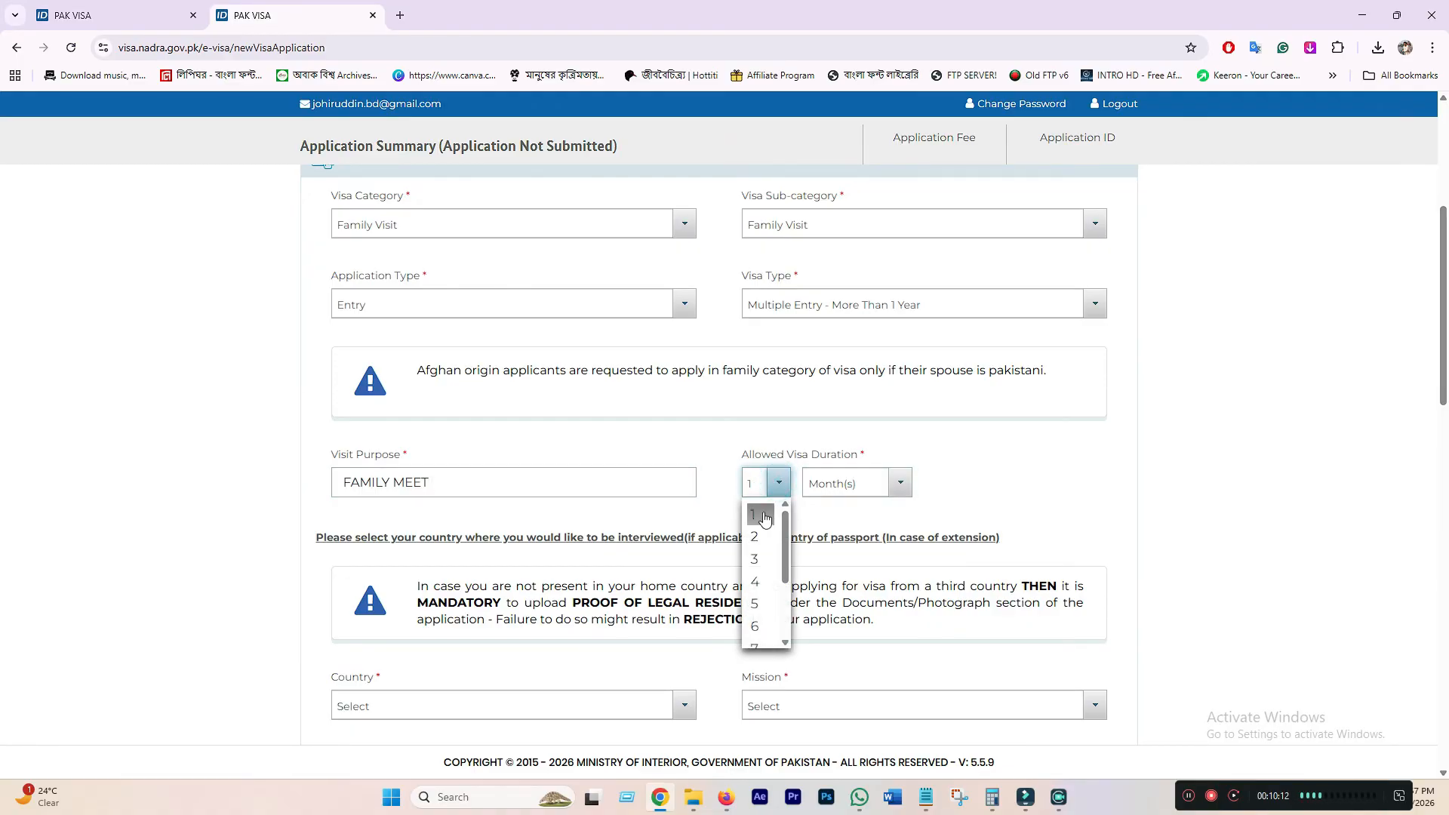
pyautogui.click(755, 602)
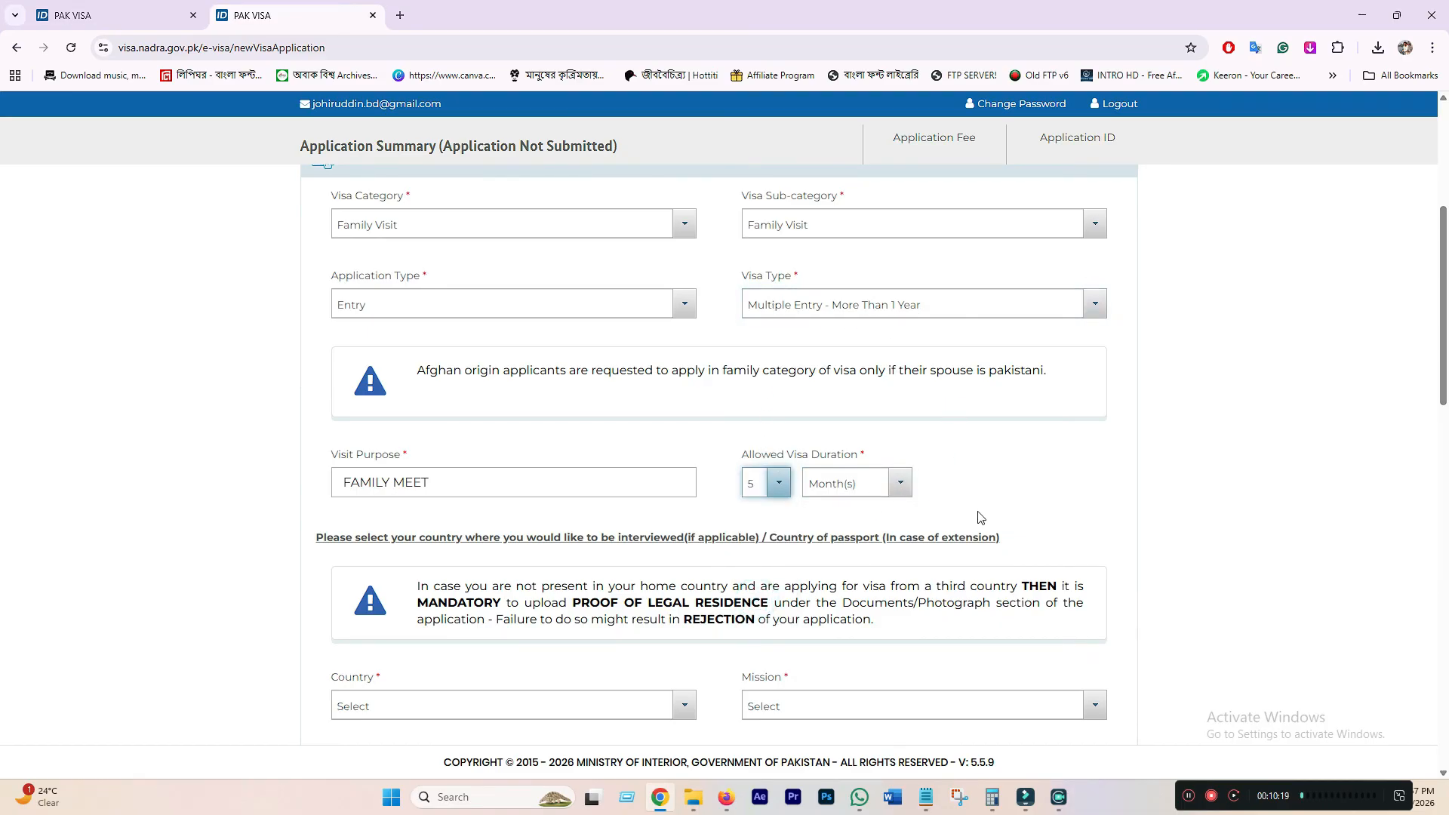
pyautogui.scroll(-3, 702, 533)
# - Select country Bangladesh, mission Dhaka, and Islamabad Airport as both entry and departure port
pyautogui.scroll(-1, 702, 533)
pyautogui.scroll(2, 526, 478)
pyautogui.click(526, 480)
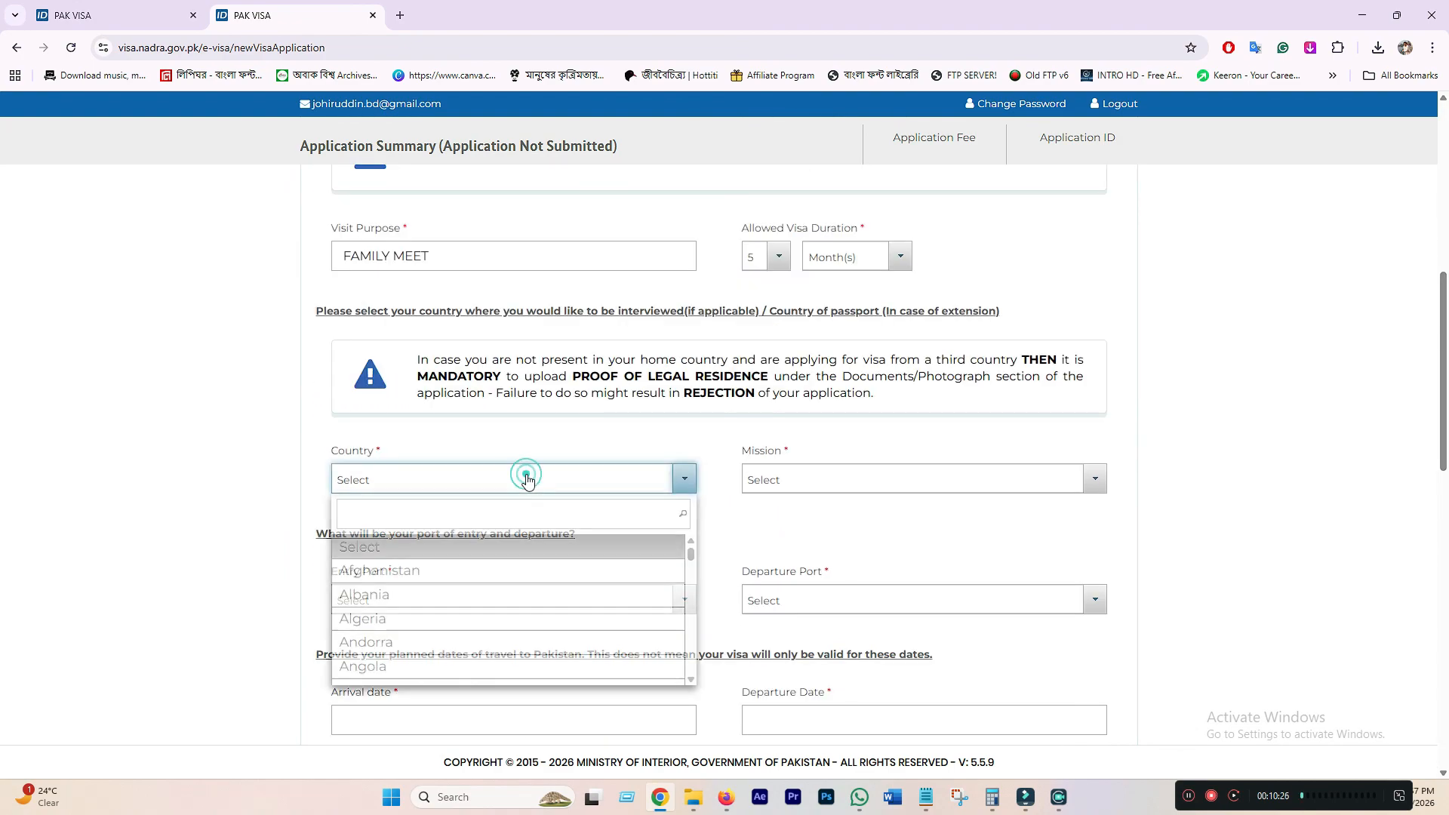
pyautogui.write('BANGL')
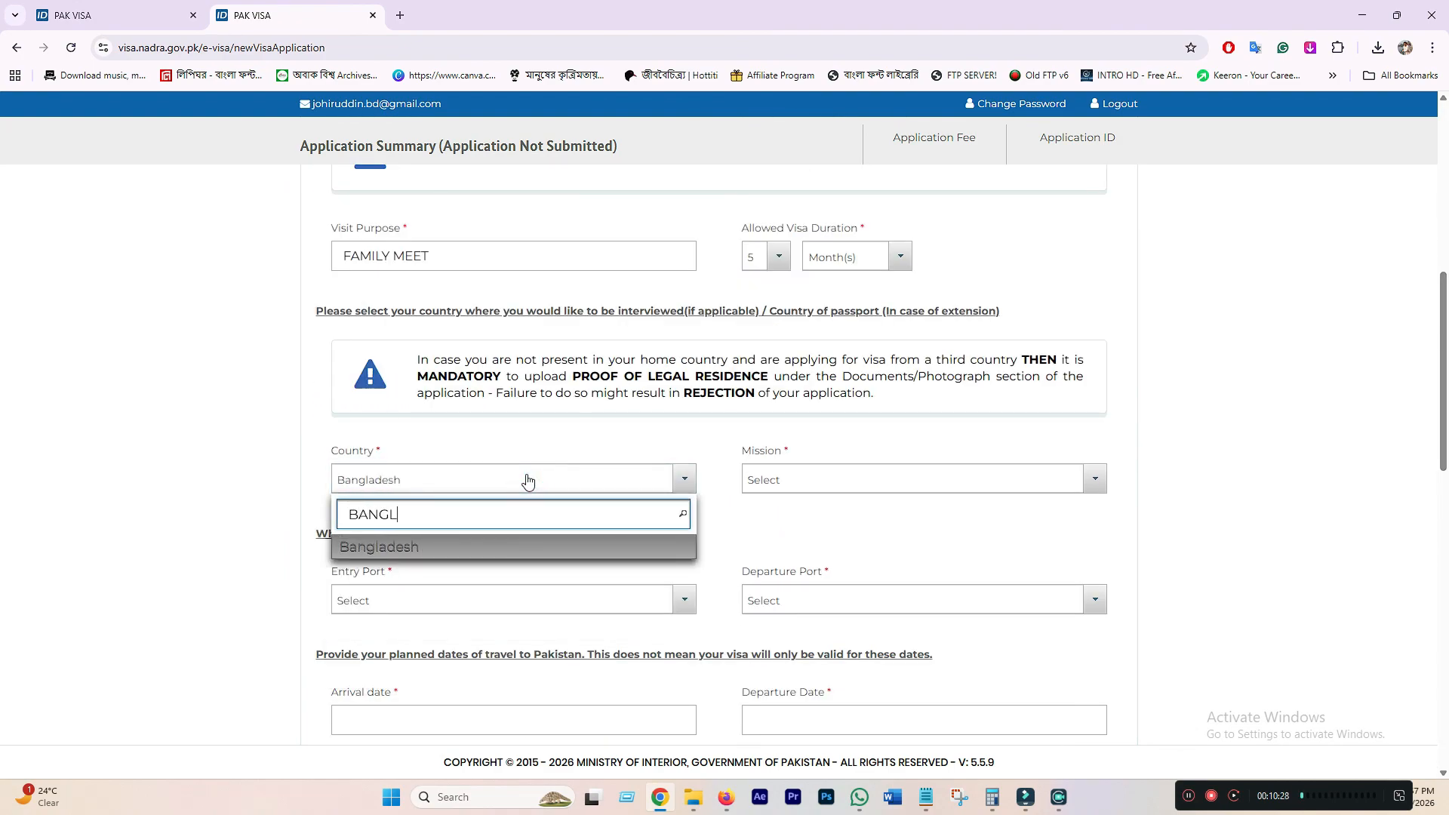
pyautogui.click(418, 548)
pyautogui.click(804, 483)
pyautogui.click(800, 532)
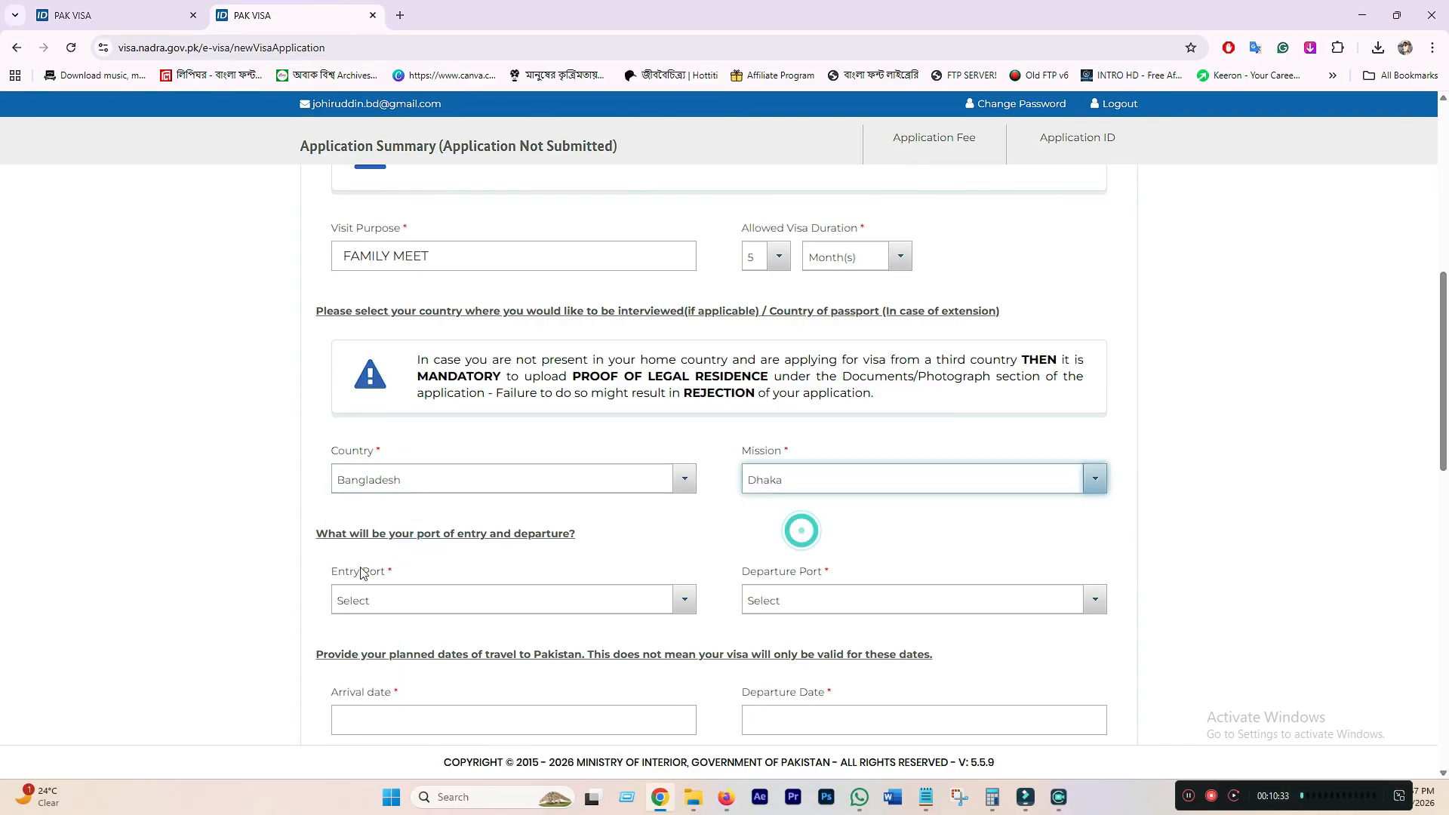
pyautogui.scroll(-2, 392, 559)
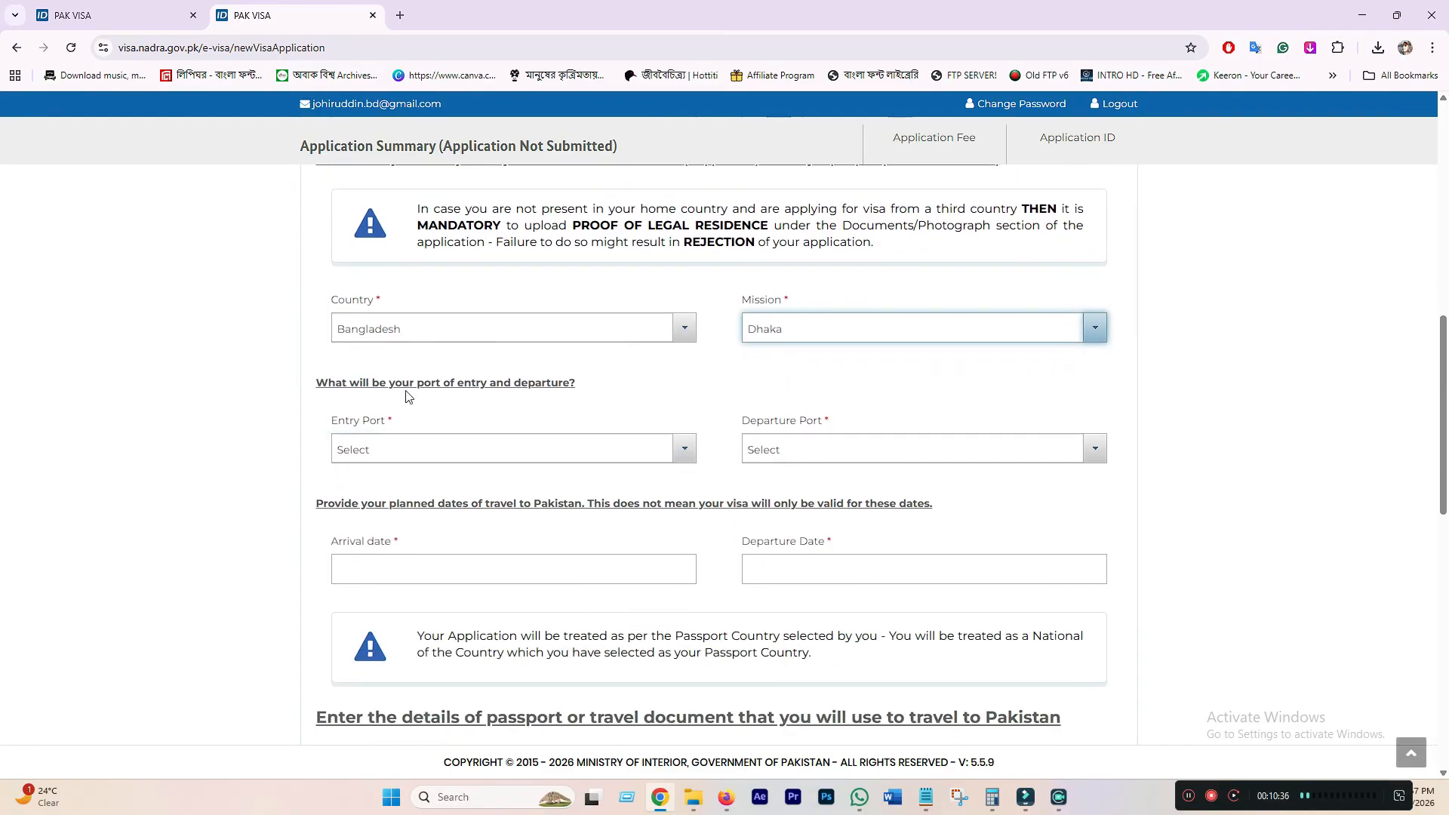
pyautogui.click(593, 454)
pyautogui.click(397, 528)
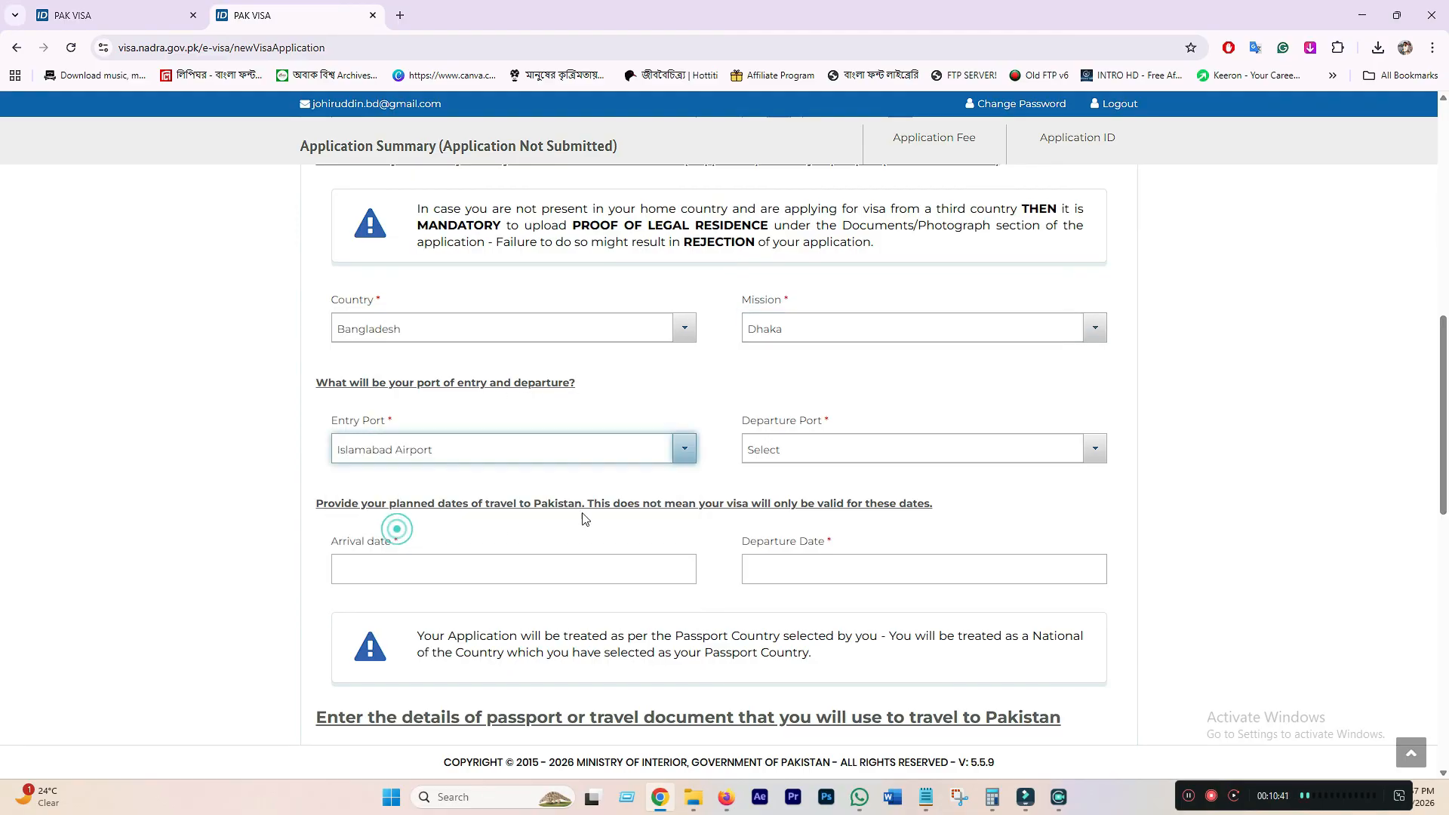
pyautogui.click(815, 452)
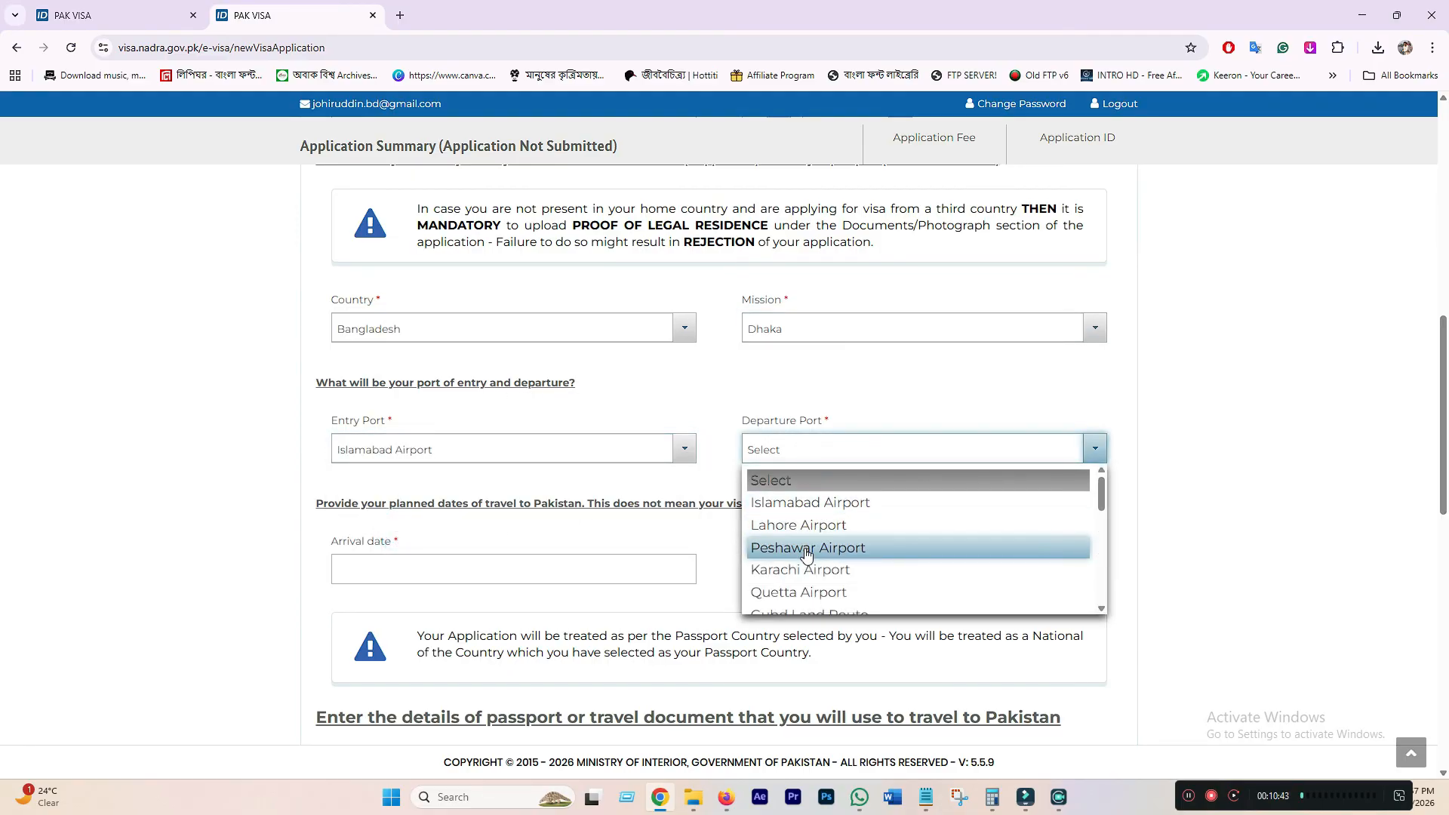
pyautogui.click(809, 503)
# - Set the arrival date to 2026-03-01 and the departure date to 2027-02-28
pyautogui.scroll(-3, 348, 330)
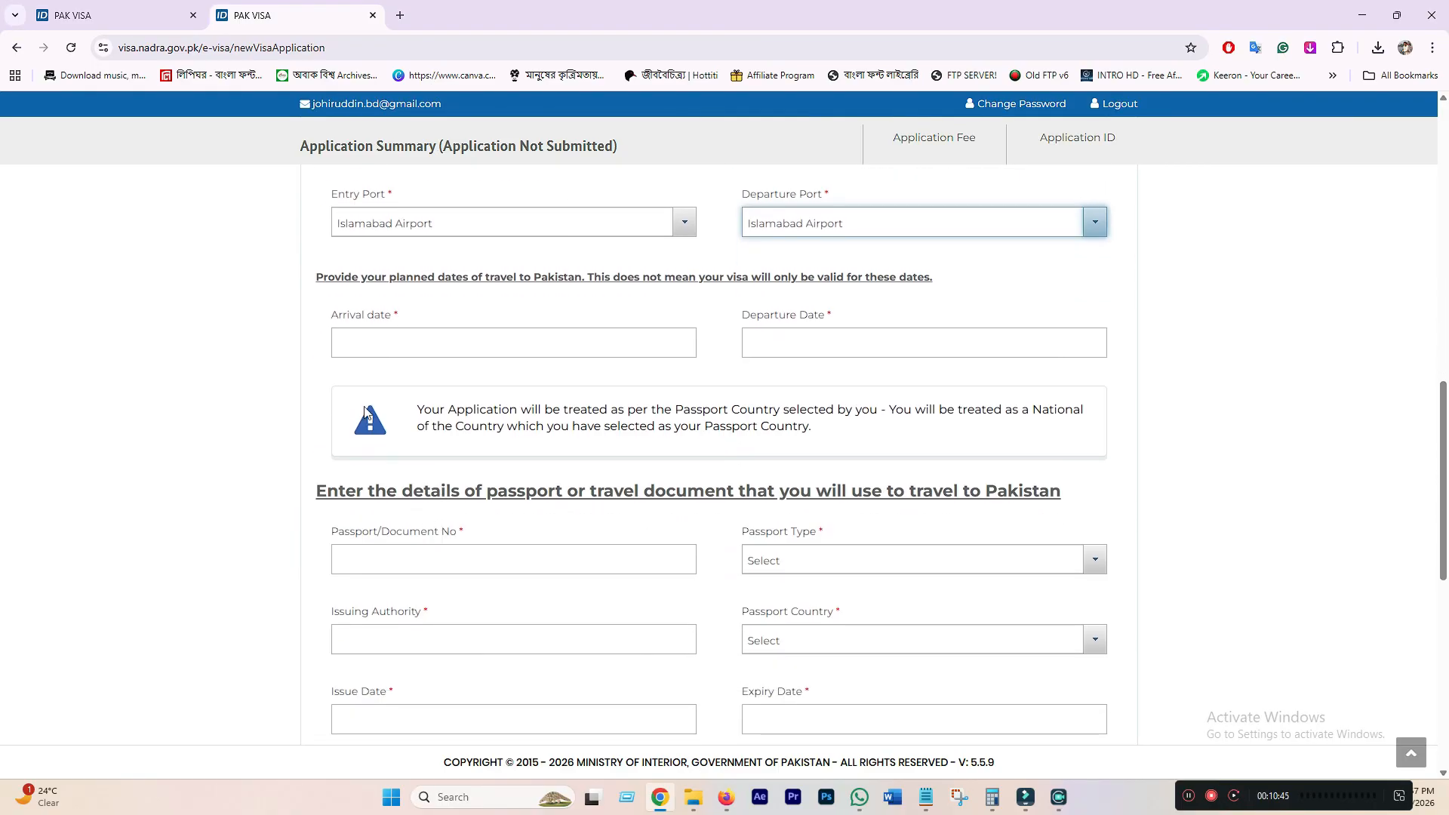
pyautogui.click(381, 334)
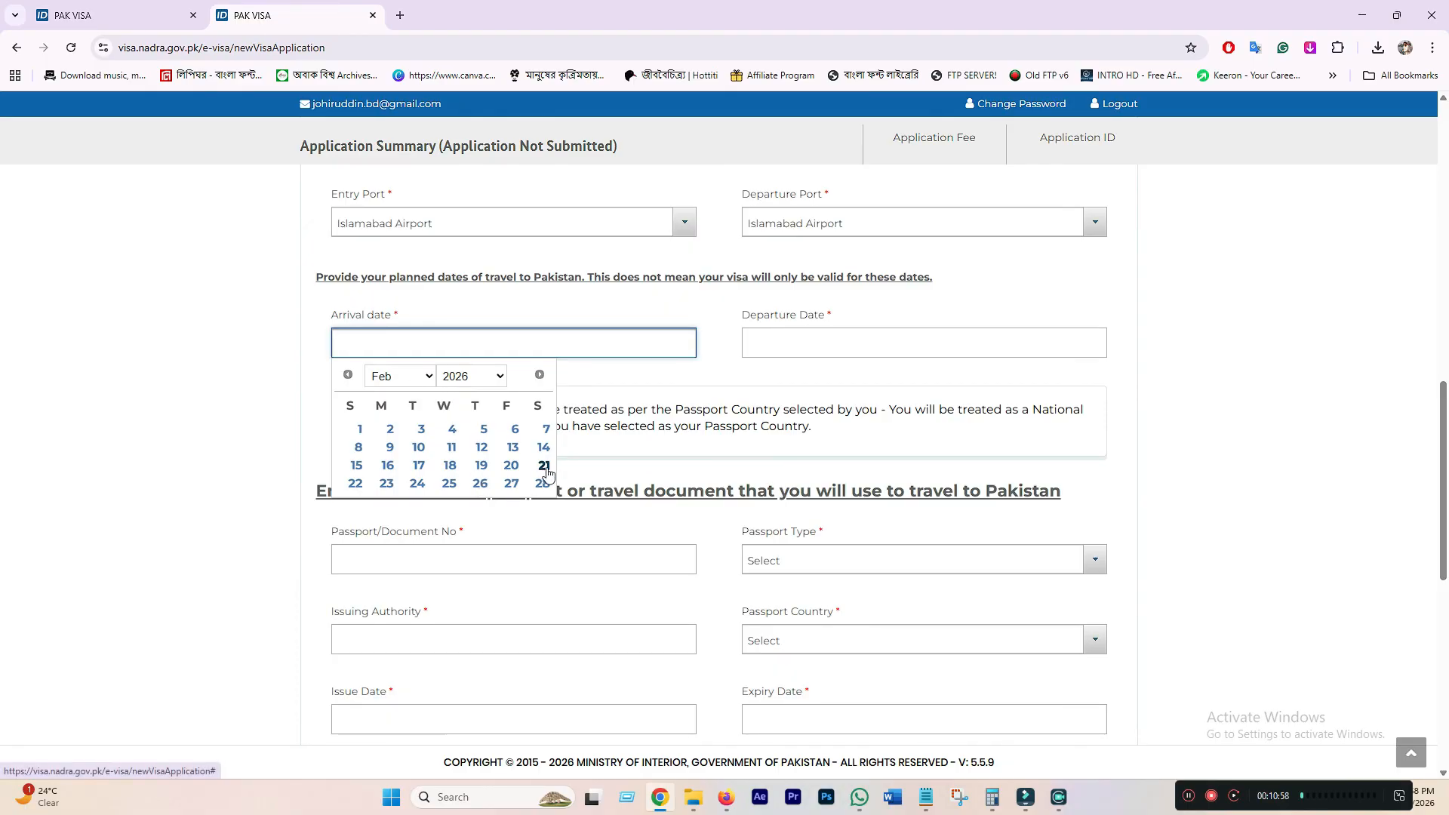
pyautogui.click(428, 378)
pyautogui.click(400, 415)
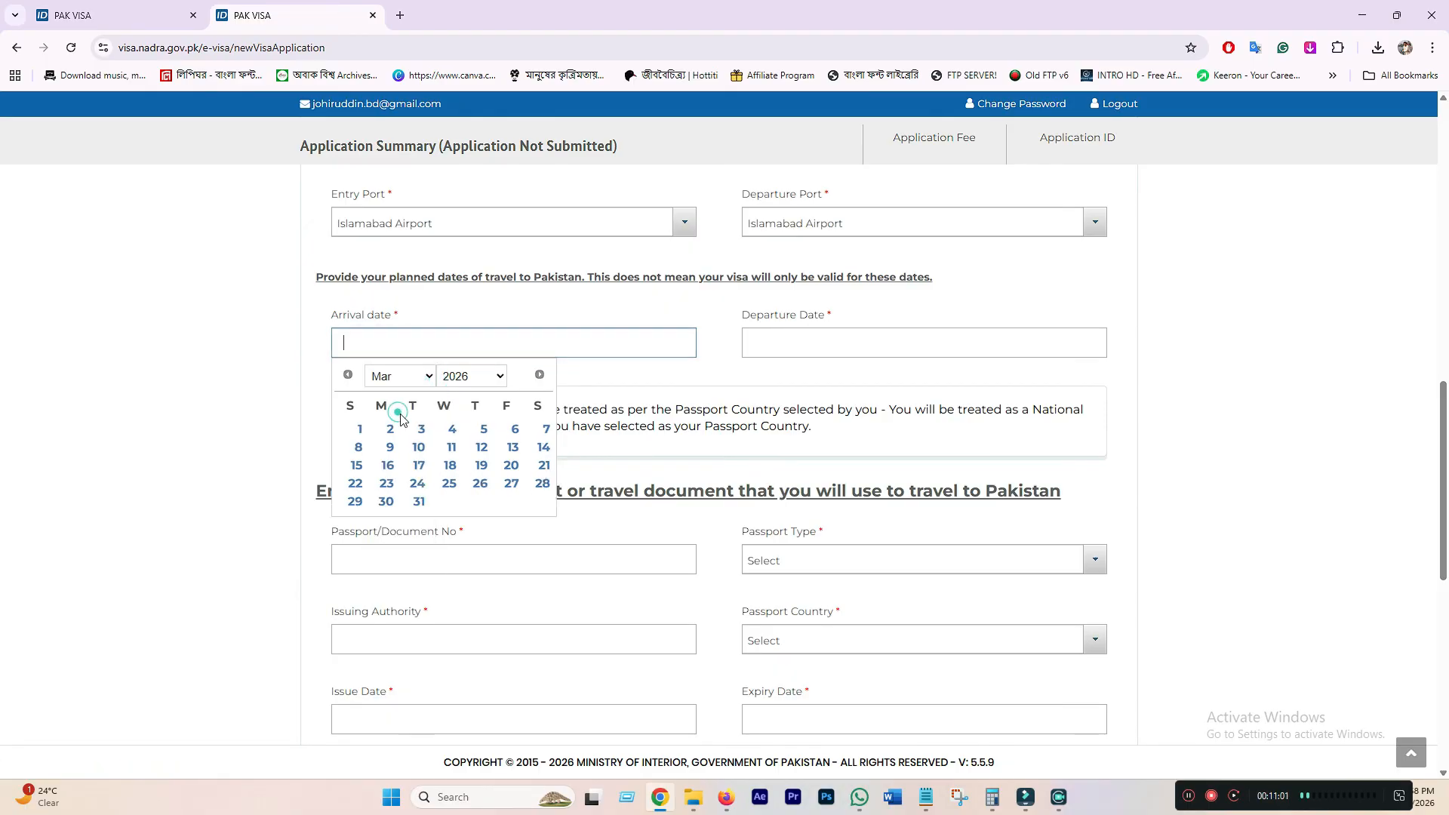
pyautogui.click(361, 435)
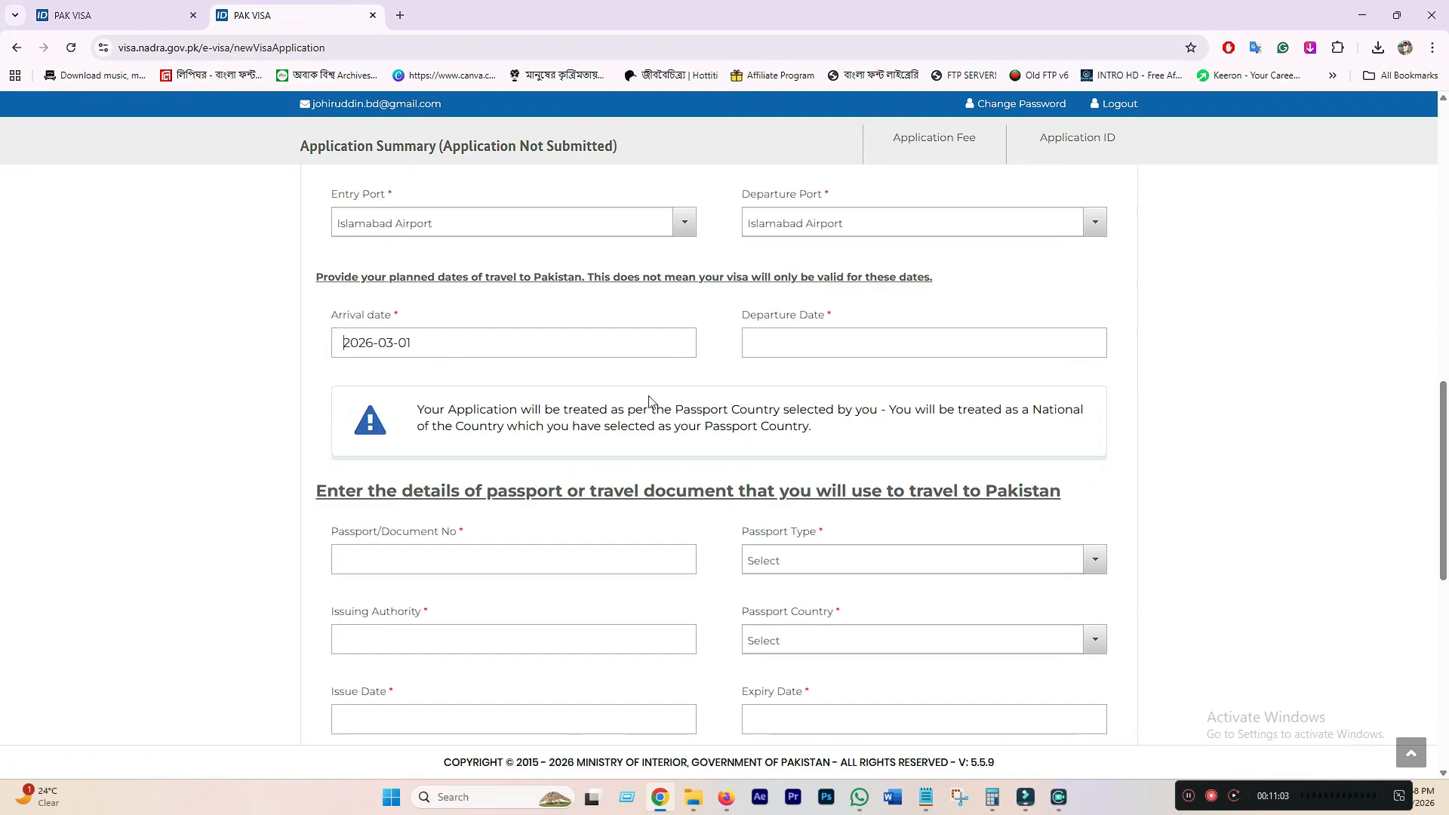
pyautogui.click(811, 341)
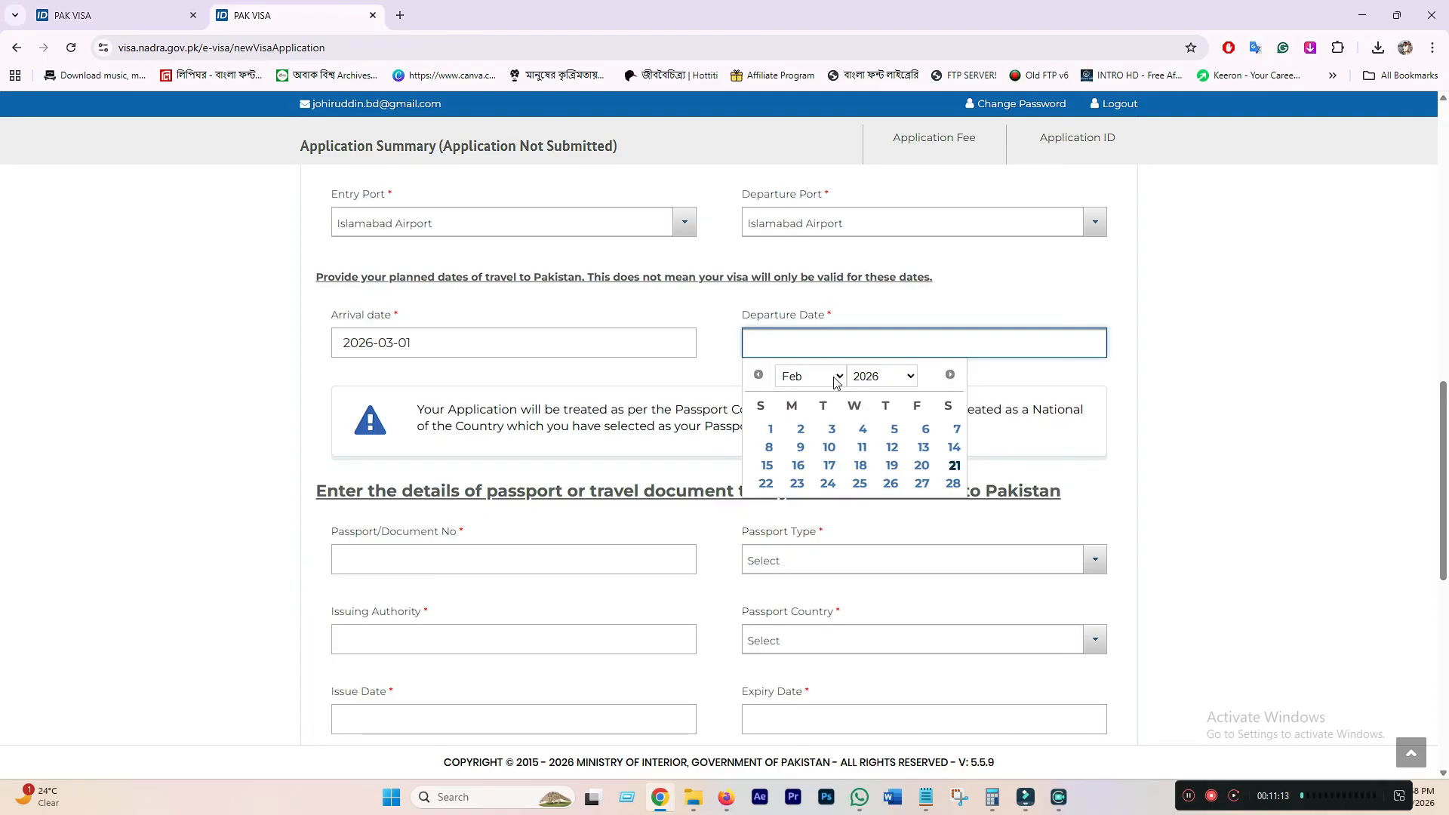
pyautogui.click(835, 375)
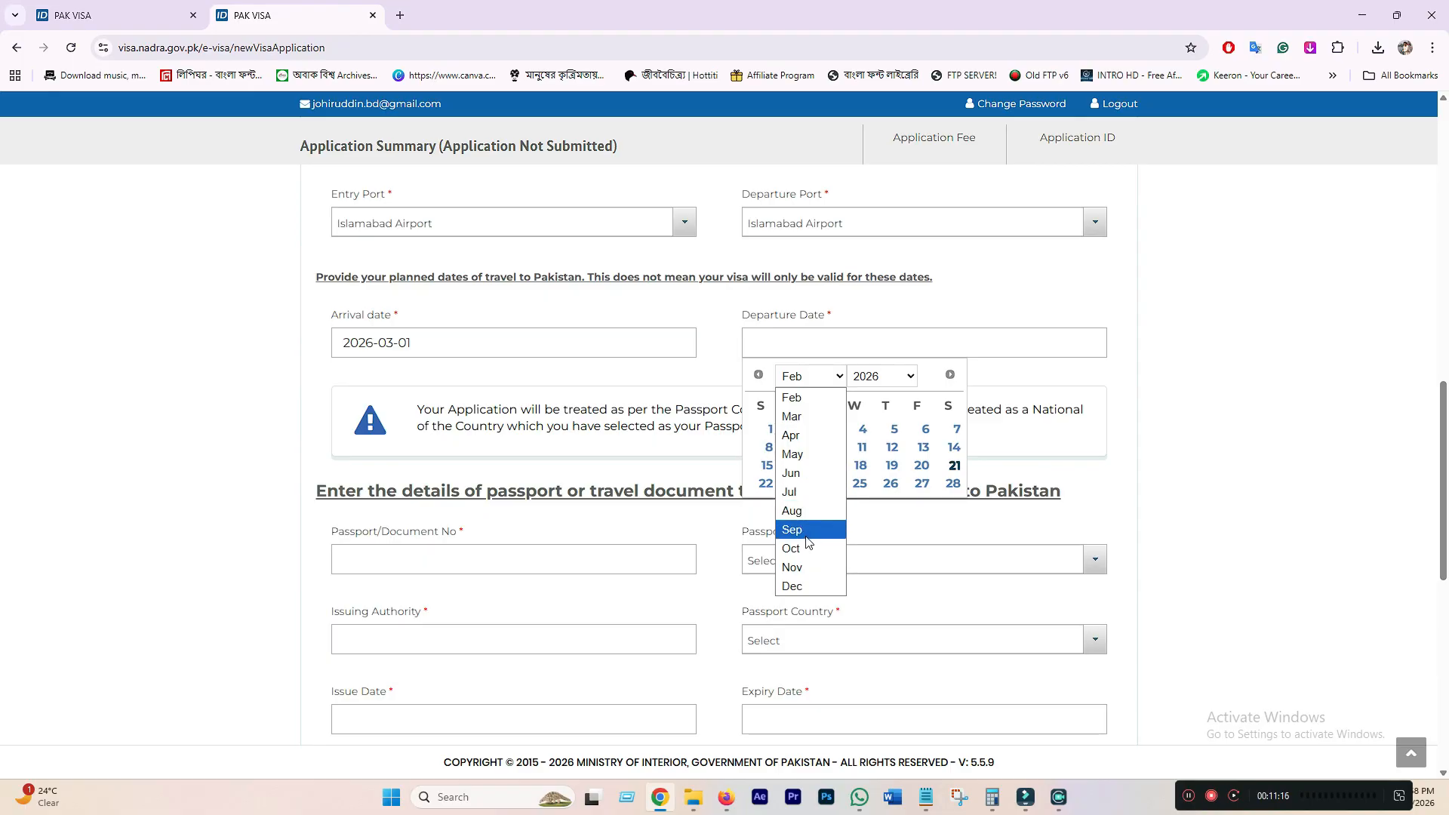
pyautogui.click(826, 376)
pyautogui.click(869, 378)
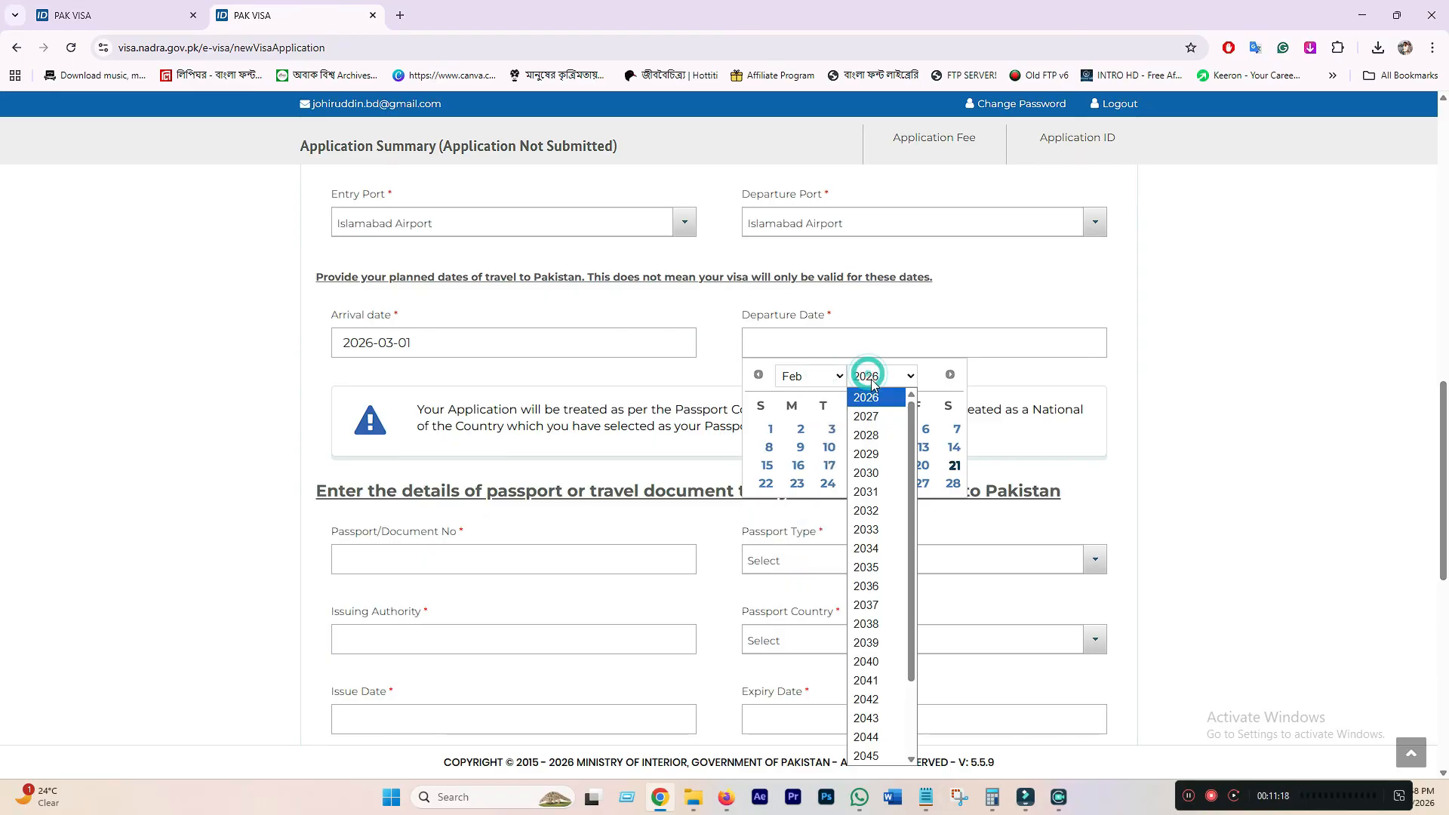
pyautogui.click(867, 416)
pyautogui.click(815, 376)
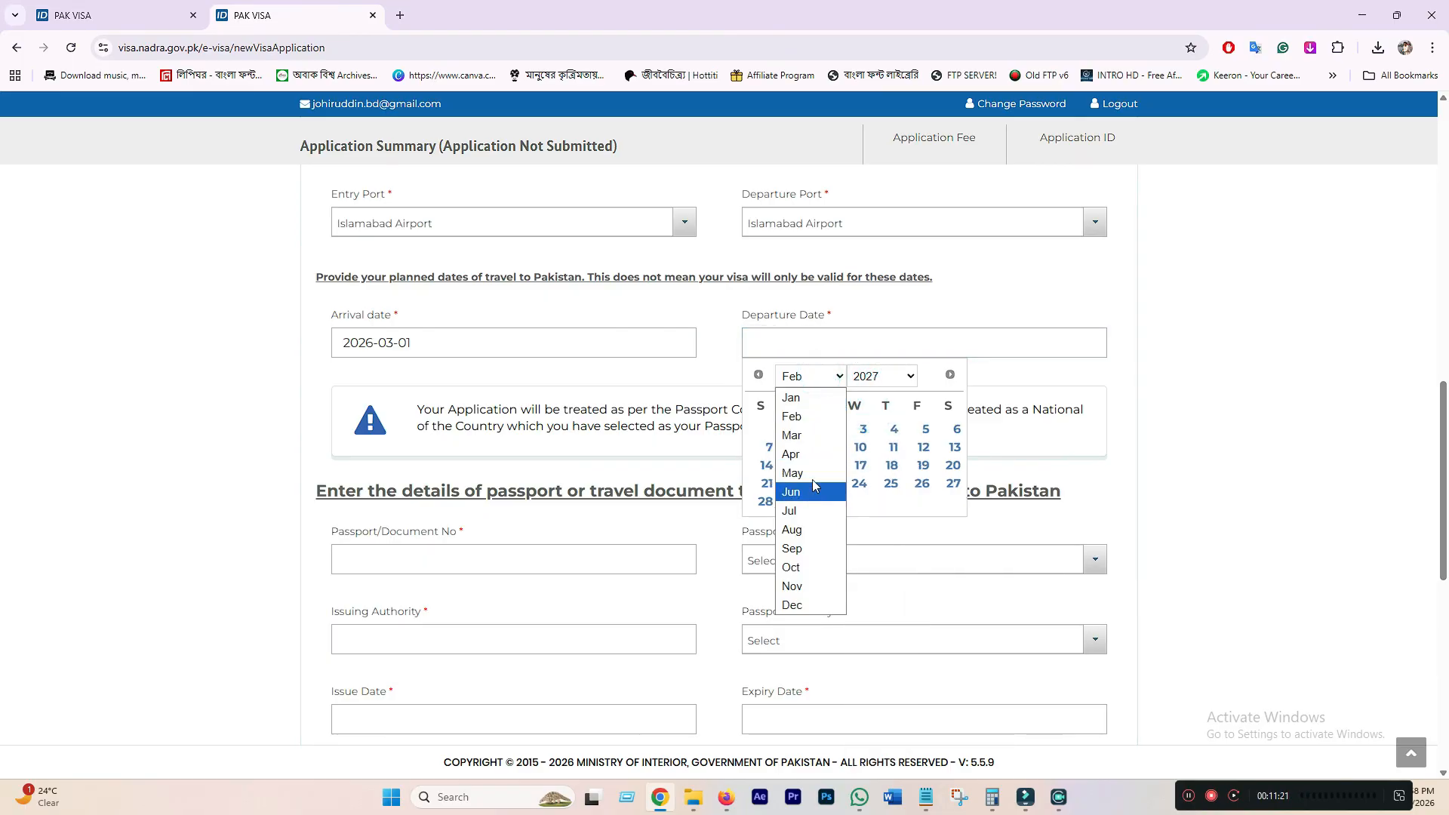
pyautogui.click(796, 416)
pyautogui.click(765, 501)
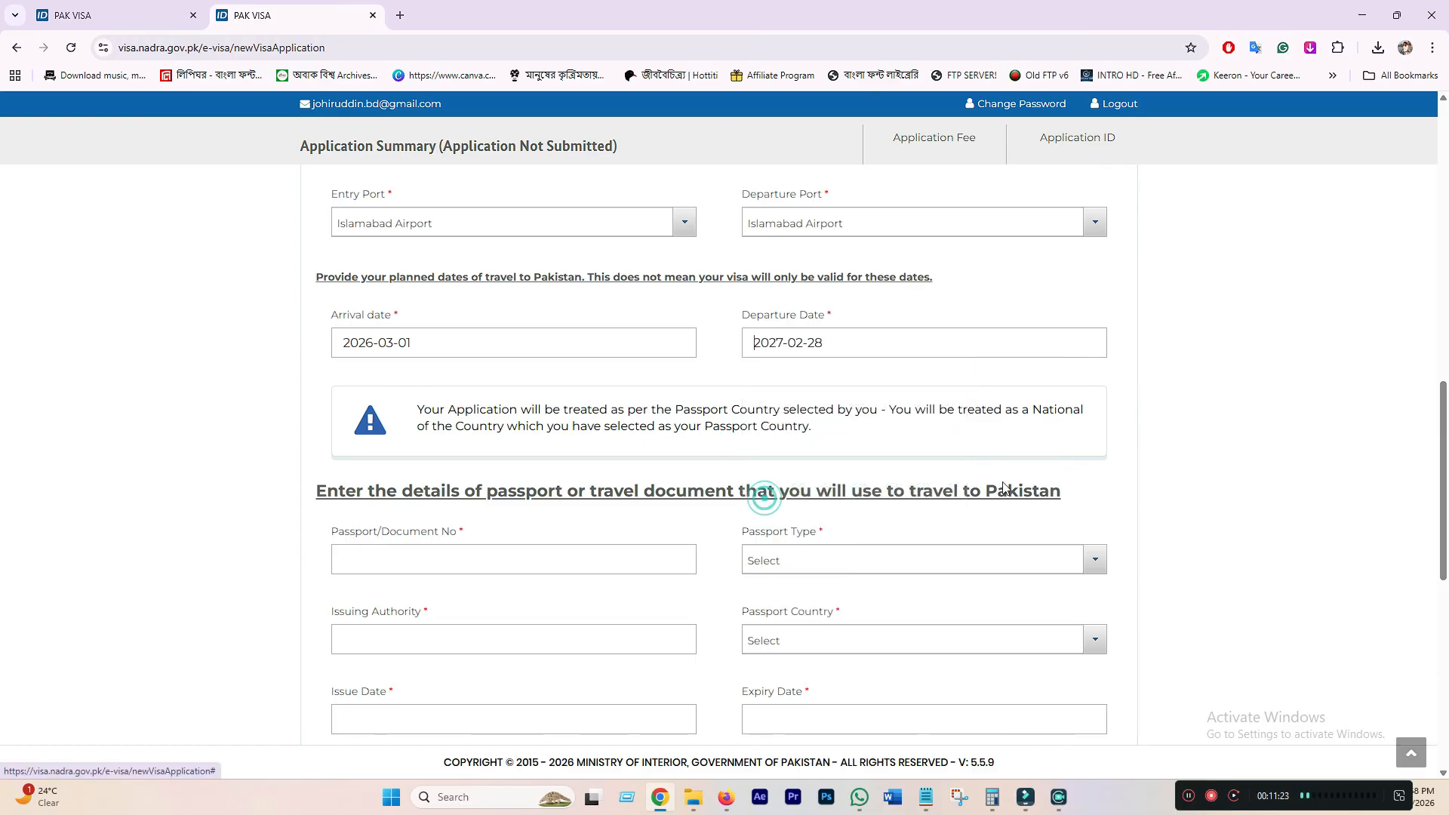
# - Set passport type Ordinary, issuing authority DIP DHAKA, and passport country Bangladesh
pyautogui.scroll(-2, 472, 476)
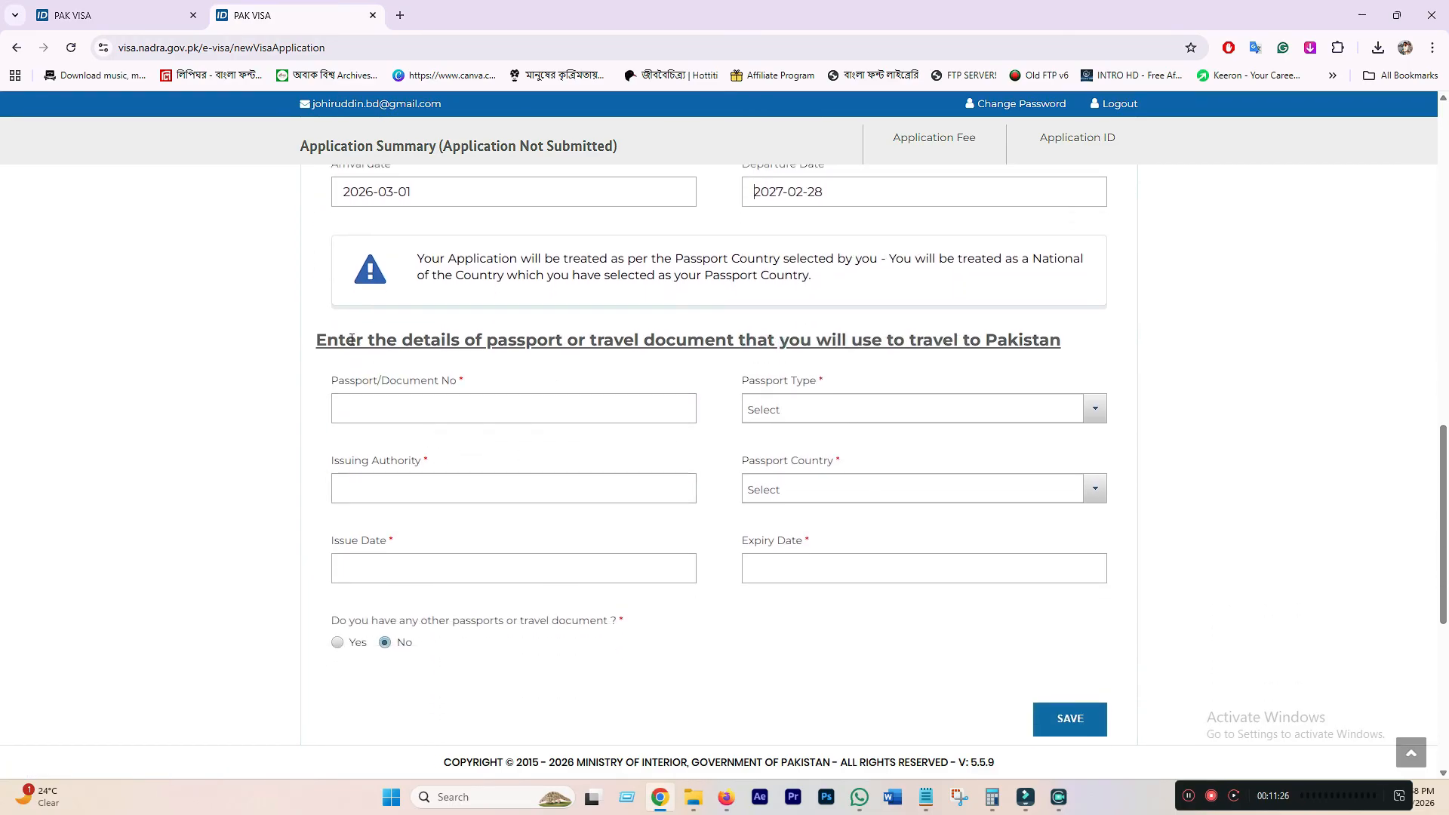
pyautogui.scroll(-1, 382, 377)
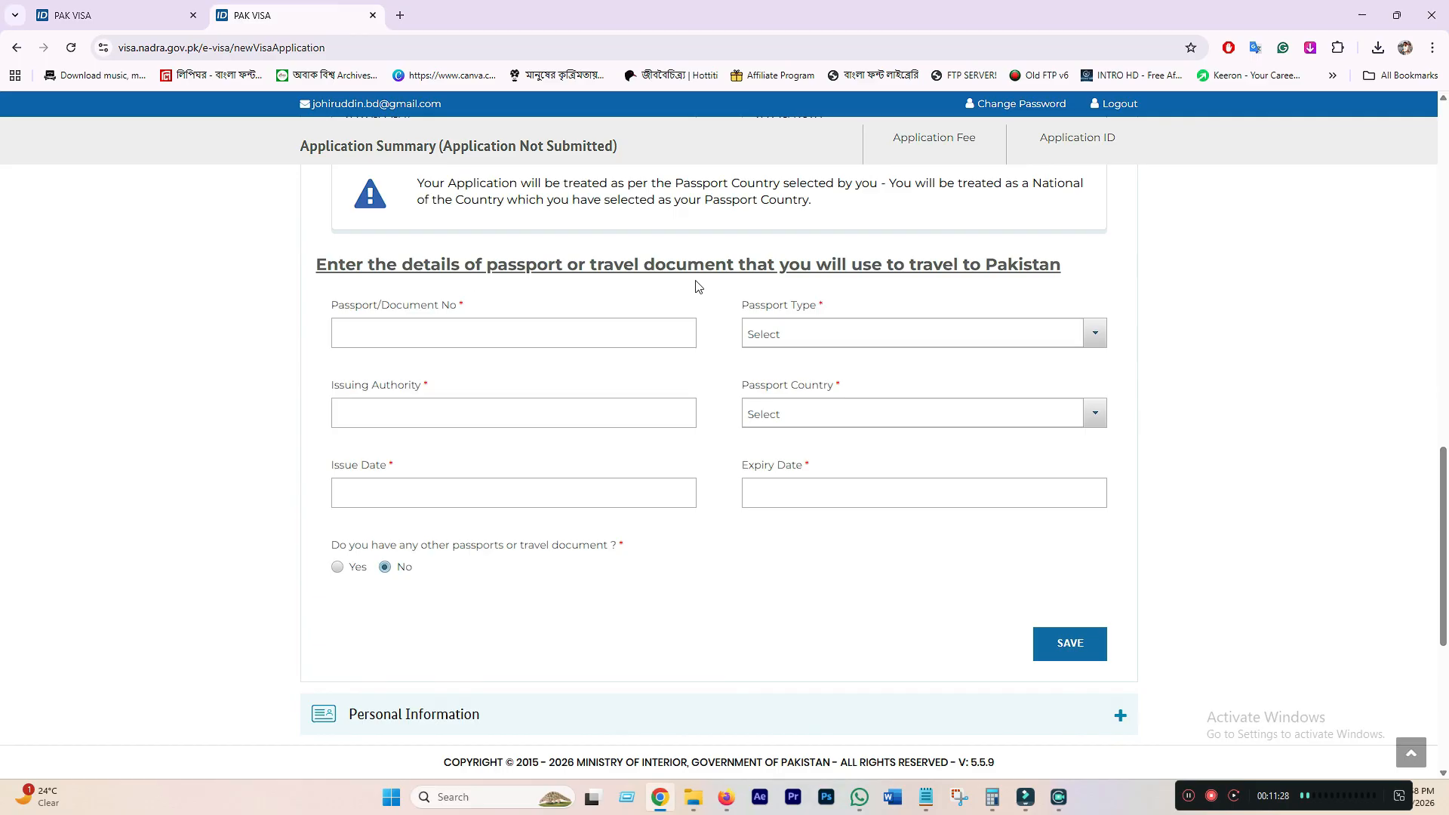
pyautogui.click(424, 337)
pyautogui.click(395, 332)
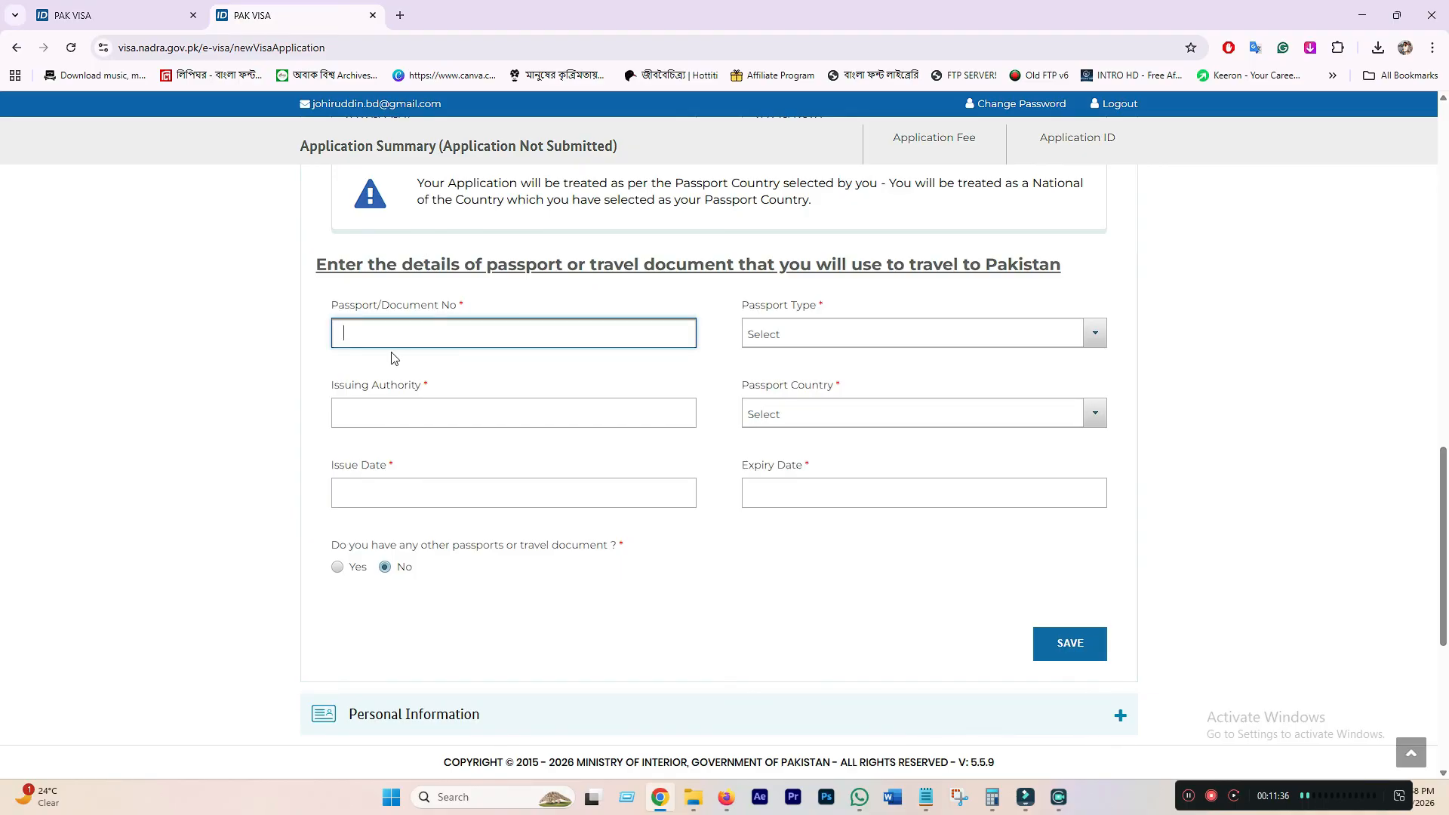
pyautogui.click(860, 343)
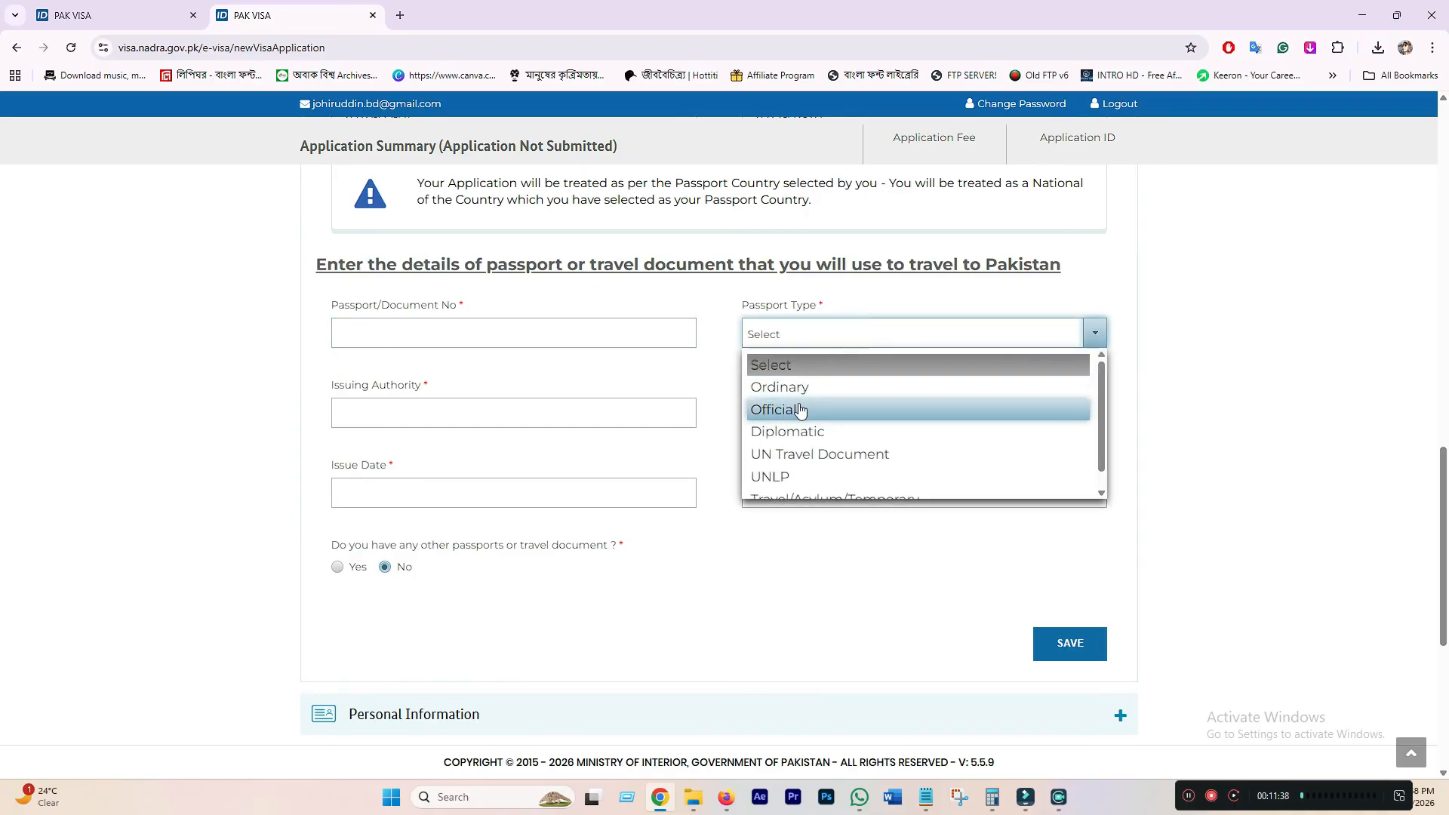
pyautogui.click(815, 398)
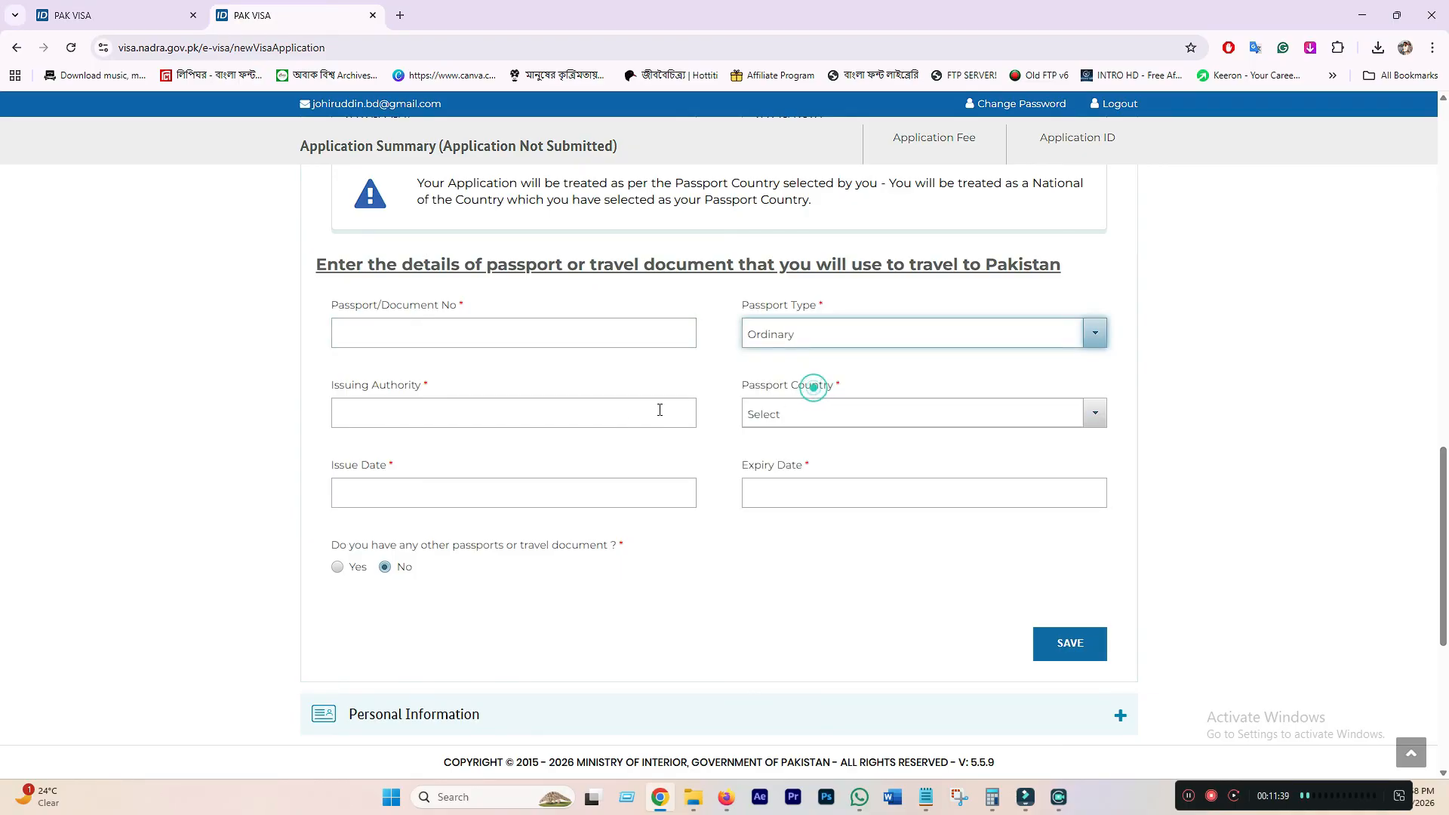
pyautogui.click(378, 421)
pyautogui.write('DIP ')
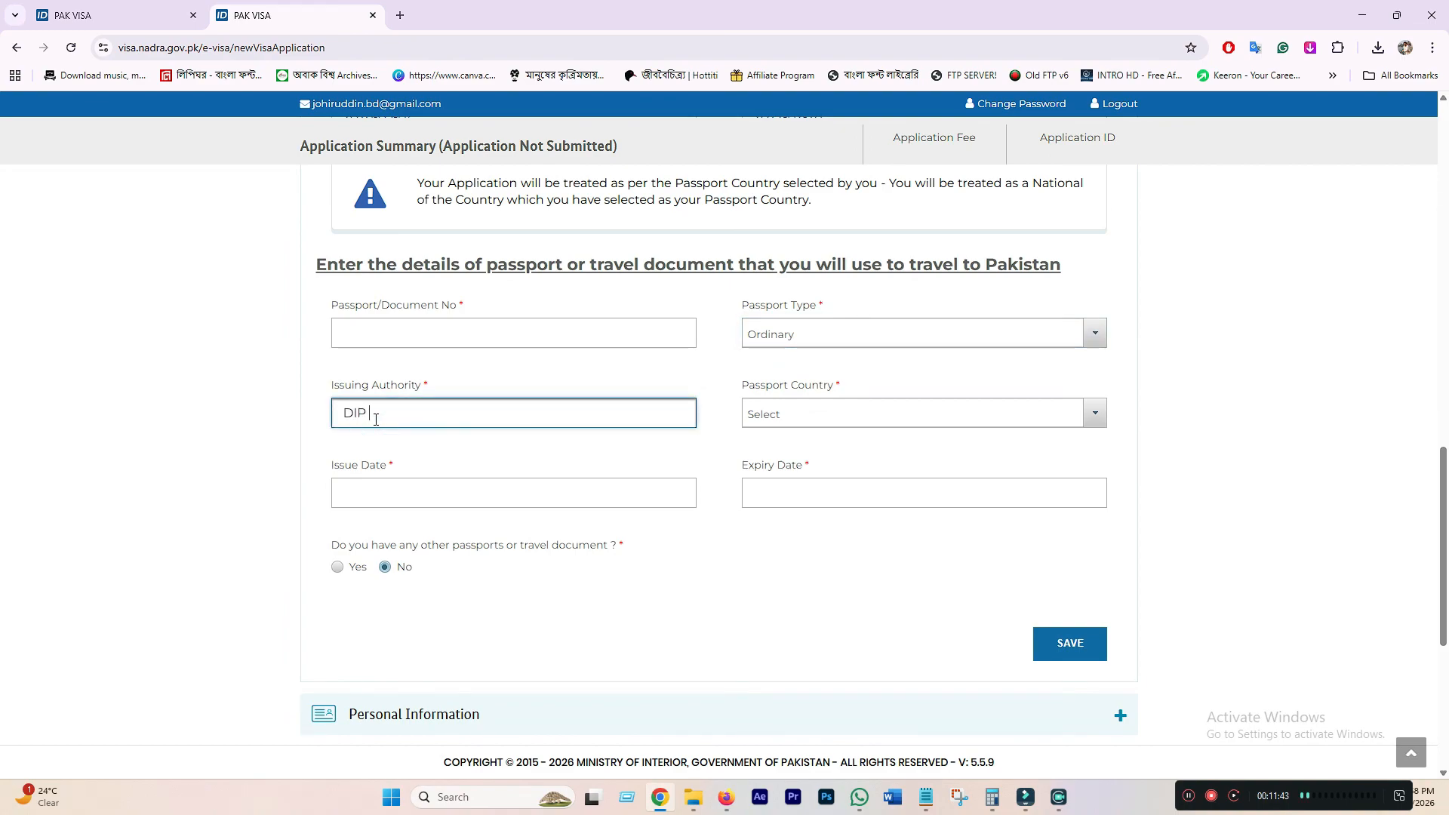
pyautogui.write('DHAKA')
pyautogui.click(838, 415)
pyautogui.write('BAN')
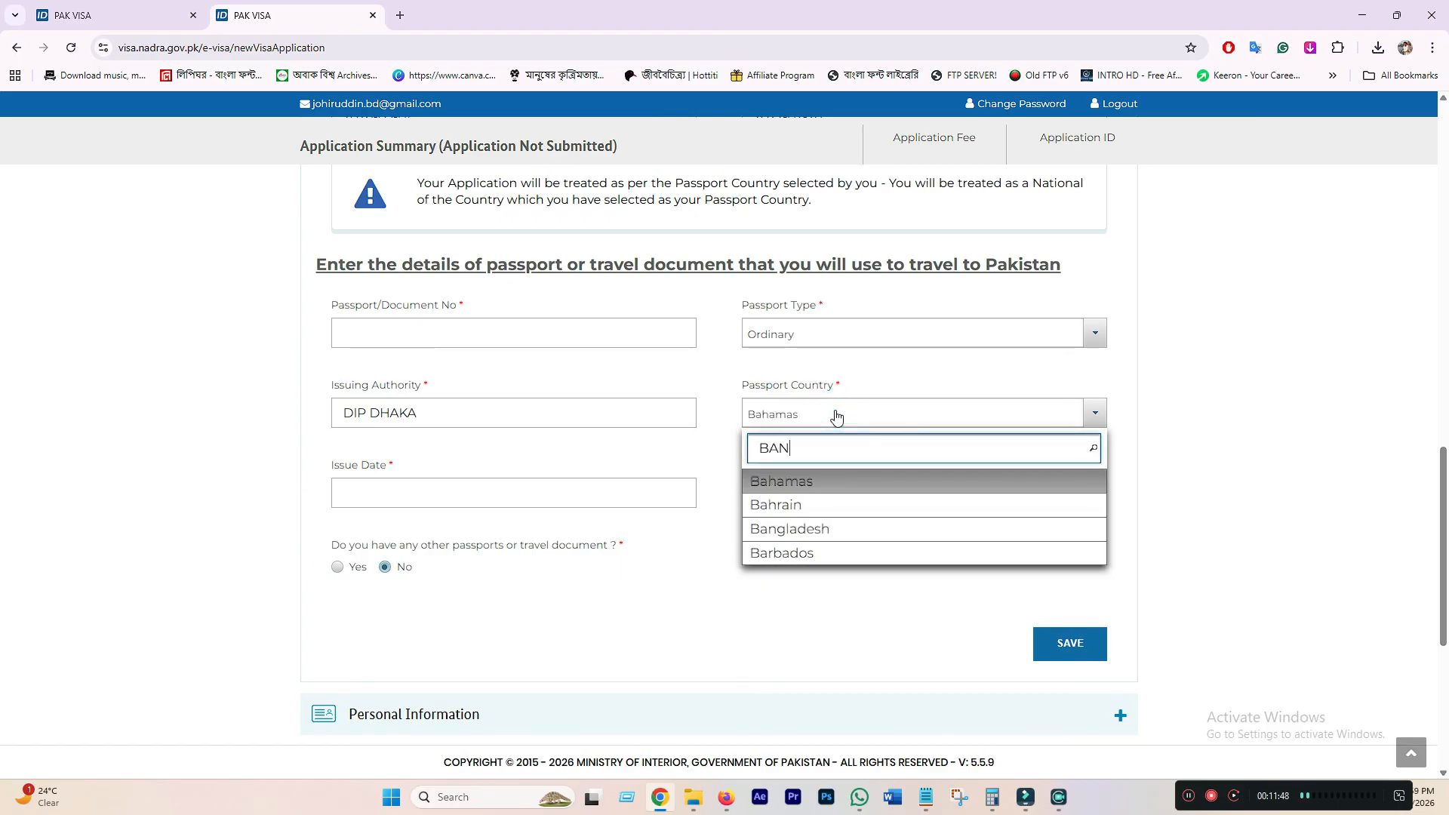
pyautogui.write('G')
pyautogui.click(834, 484)
# - Set the passport issue date to 2025-01-01
pyautogui.click(441, 492)
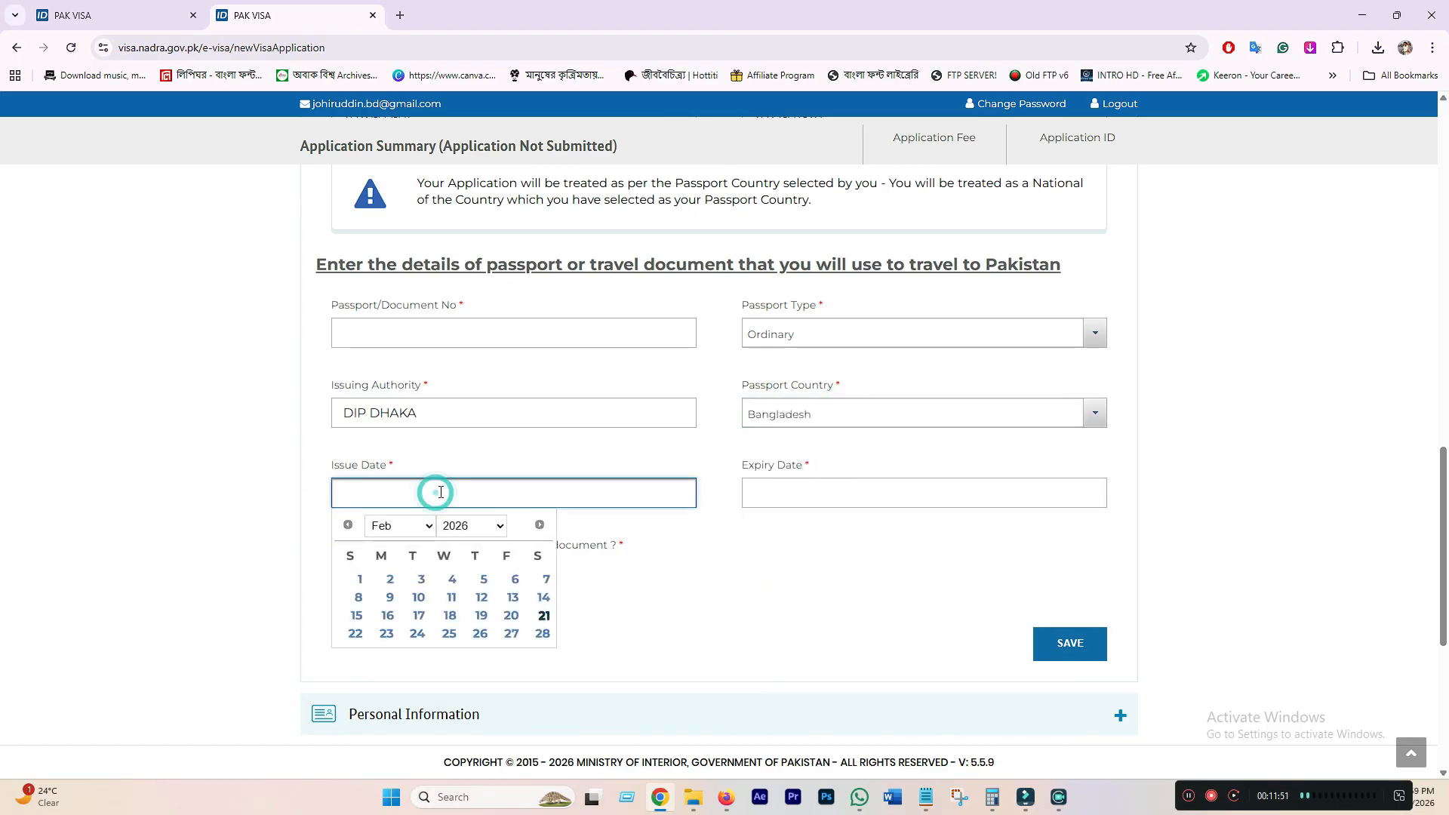
pyautogui.click(411, 523)
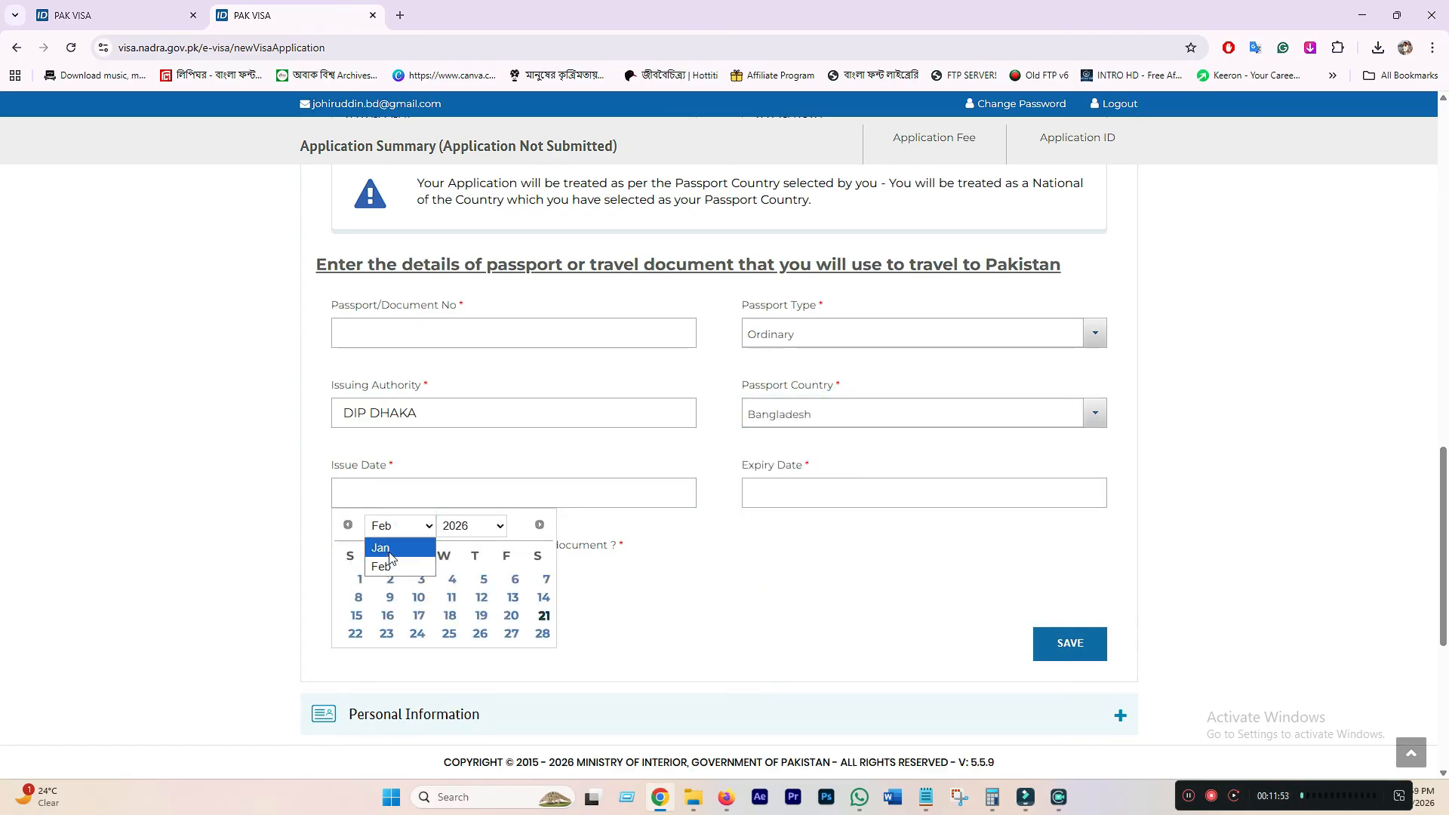
pyautogui.click(471, 526)
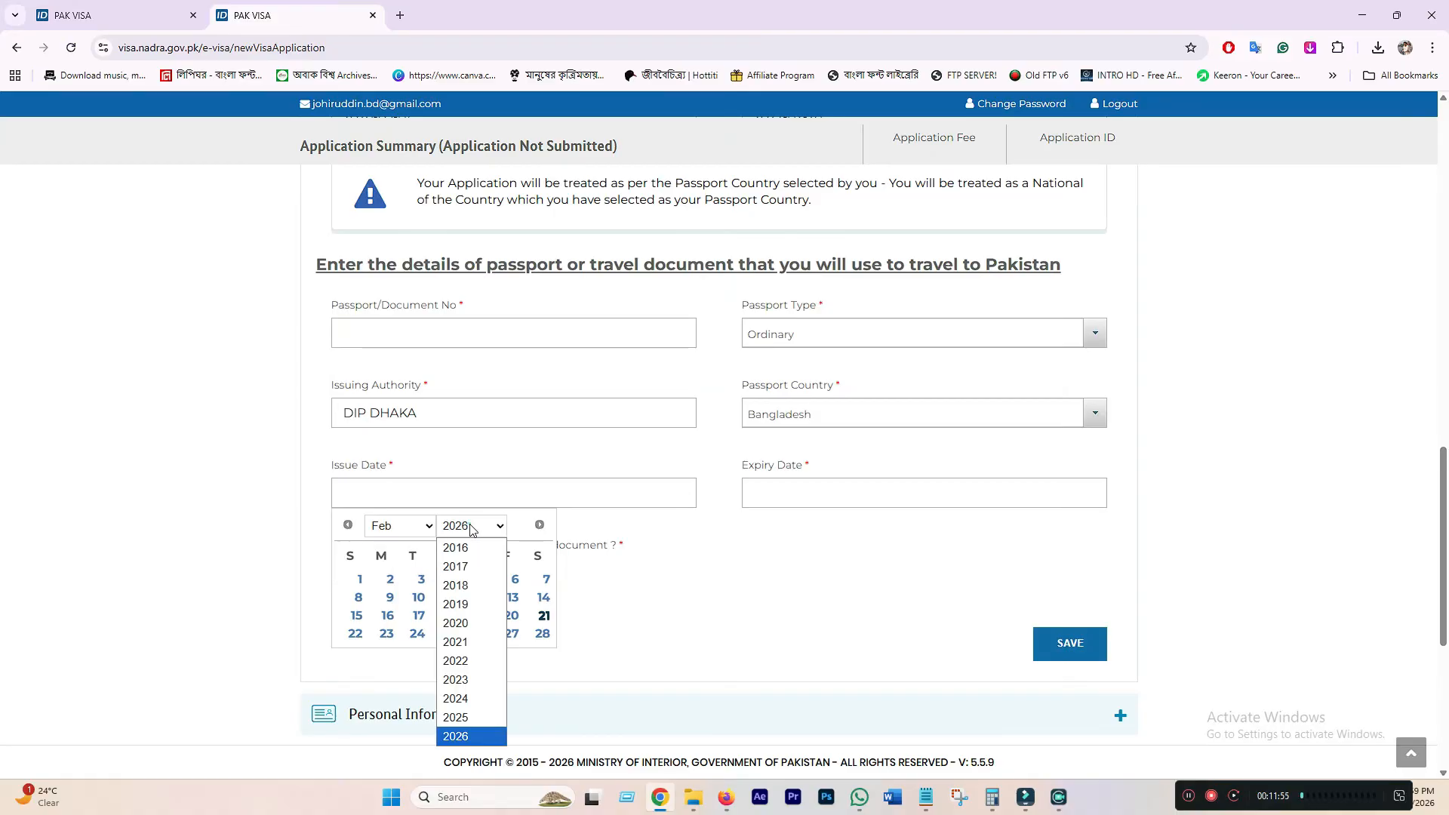
pyautogui.click(468, 718)
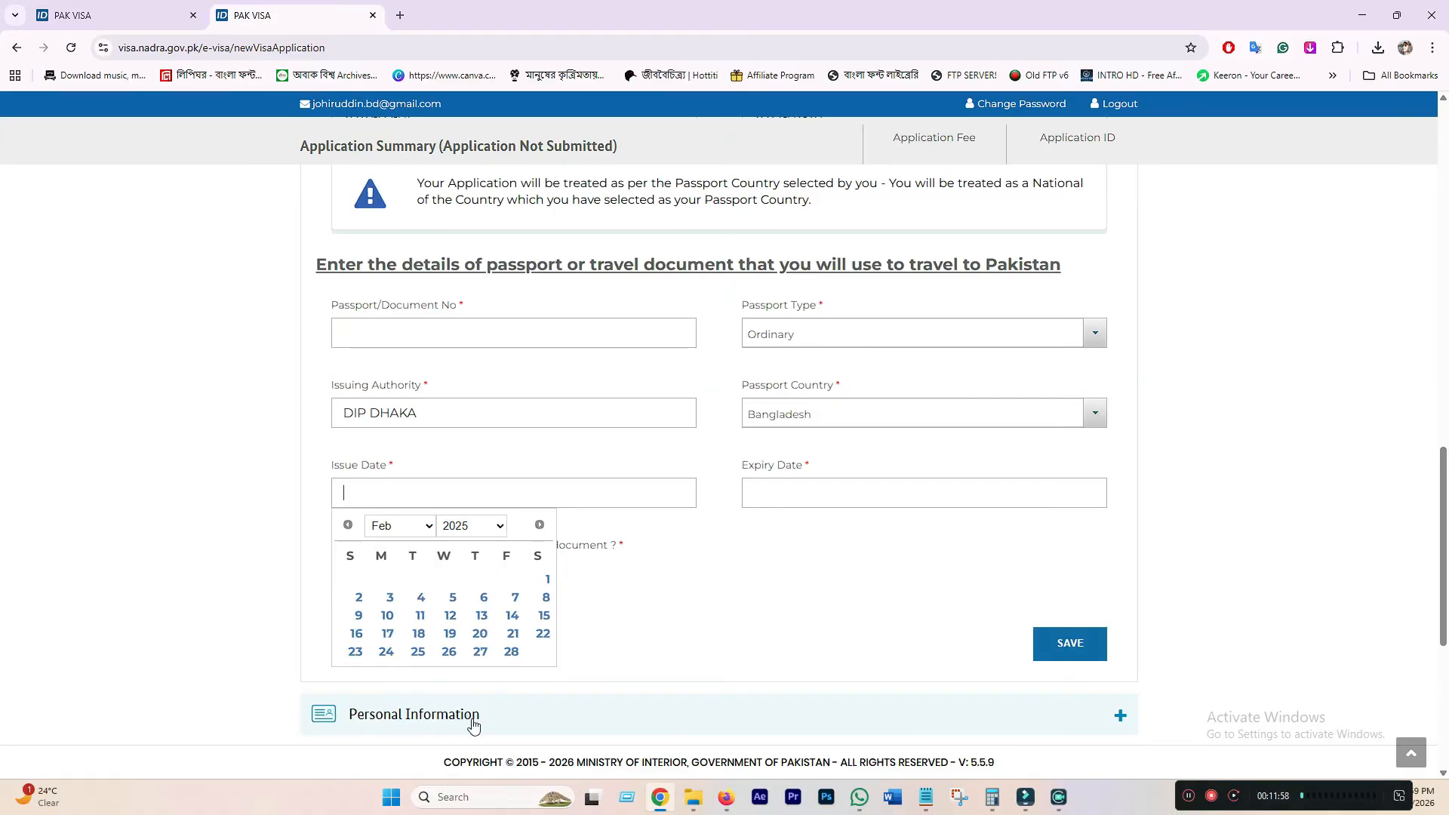
pyautogui.click(413, 526)
pyautogui.click(381, 553)
pyautogui.click(451, 580)
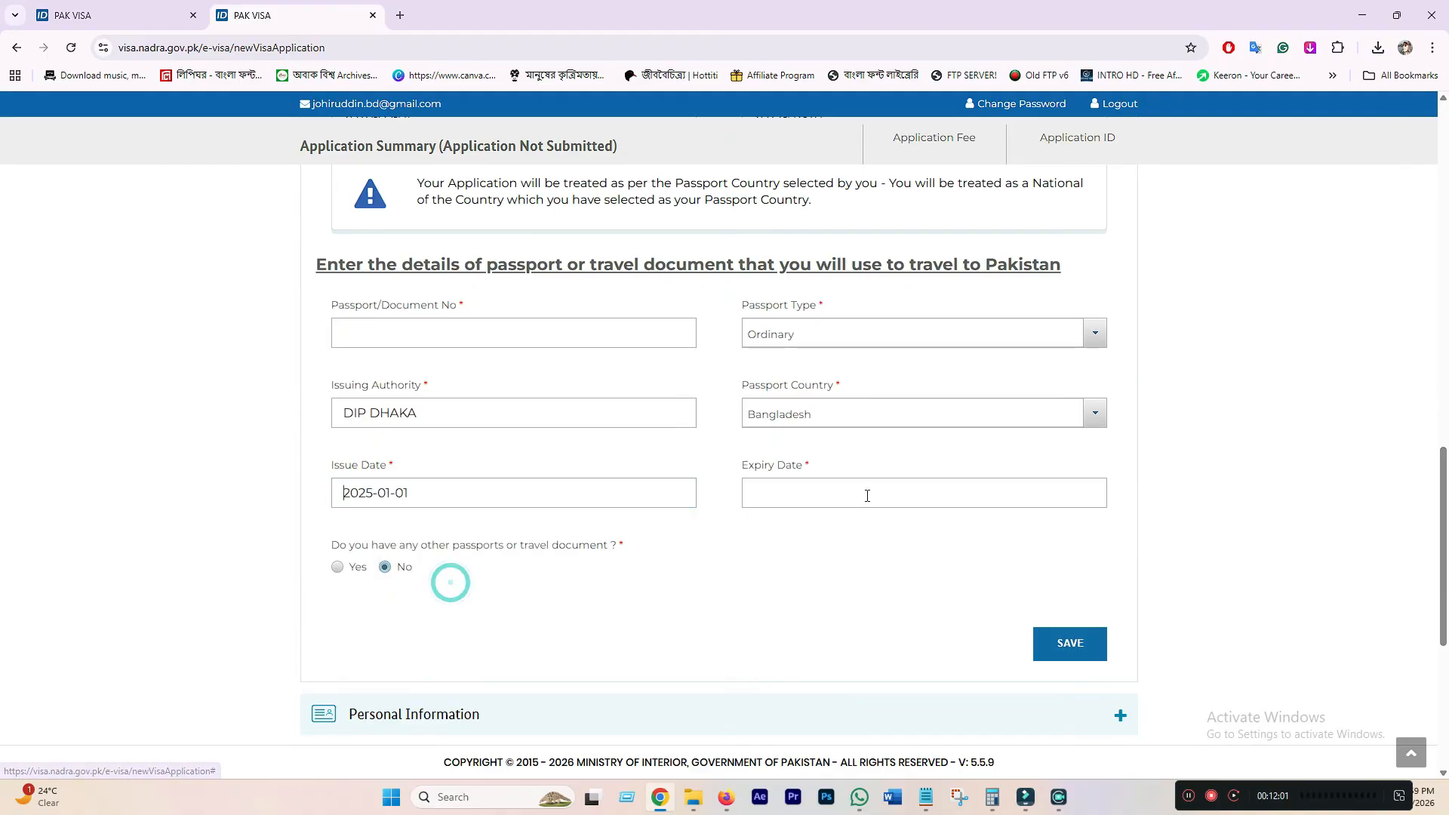
# - Set the passport expiry date to 2034-12-31 and save the passport details
pyautogui.click(849, 491)
pyautogui.click(879, 526)
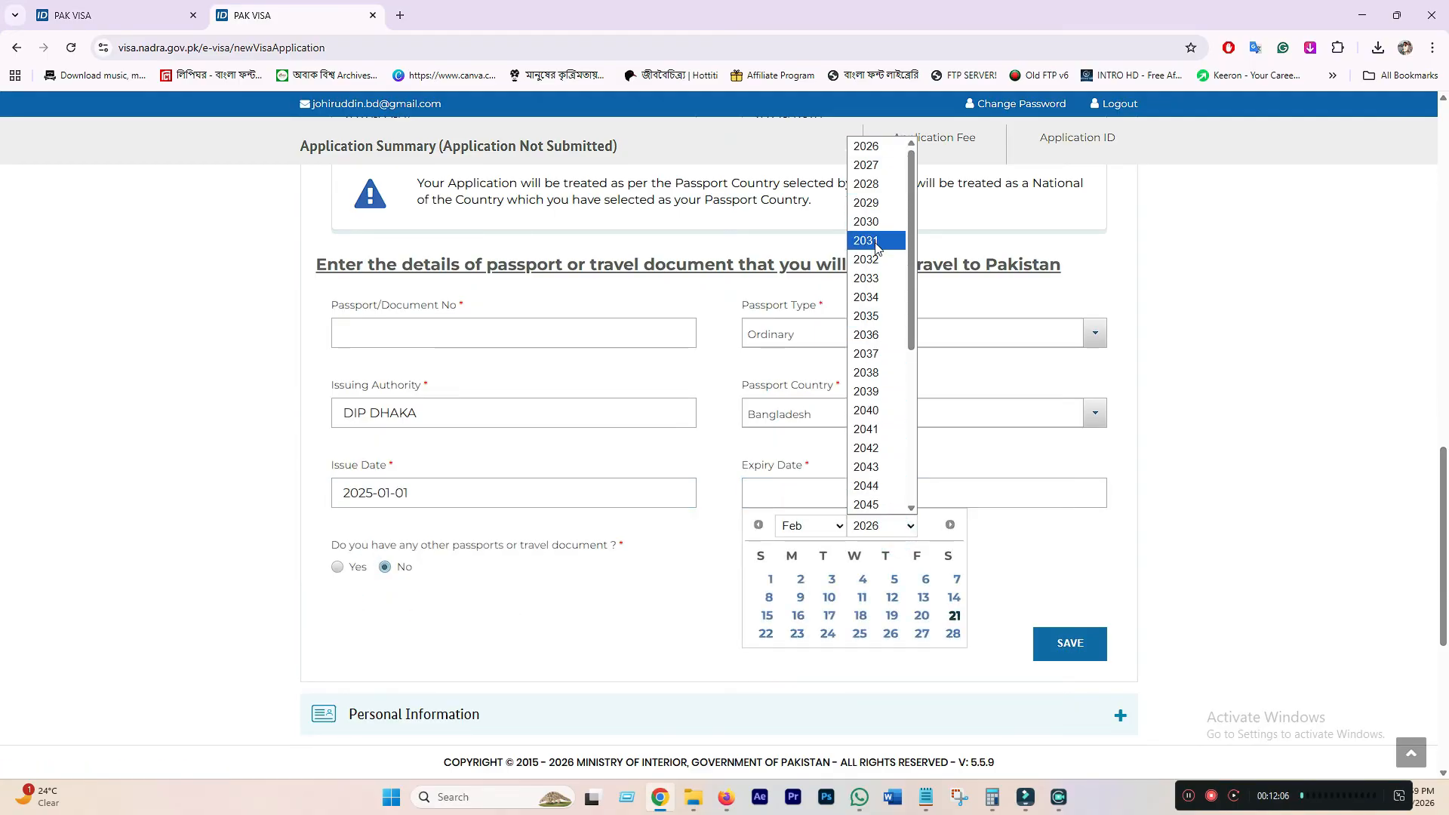
pyautogui.click(877, 317)
pyautogui.click(824, 531)
pyautogui.click(881, 526)
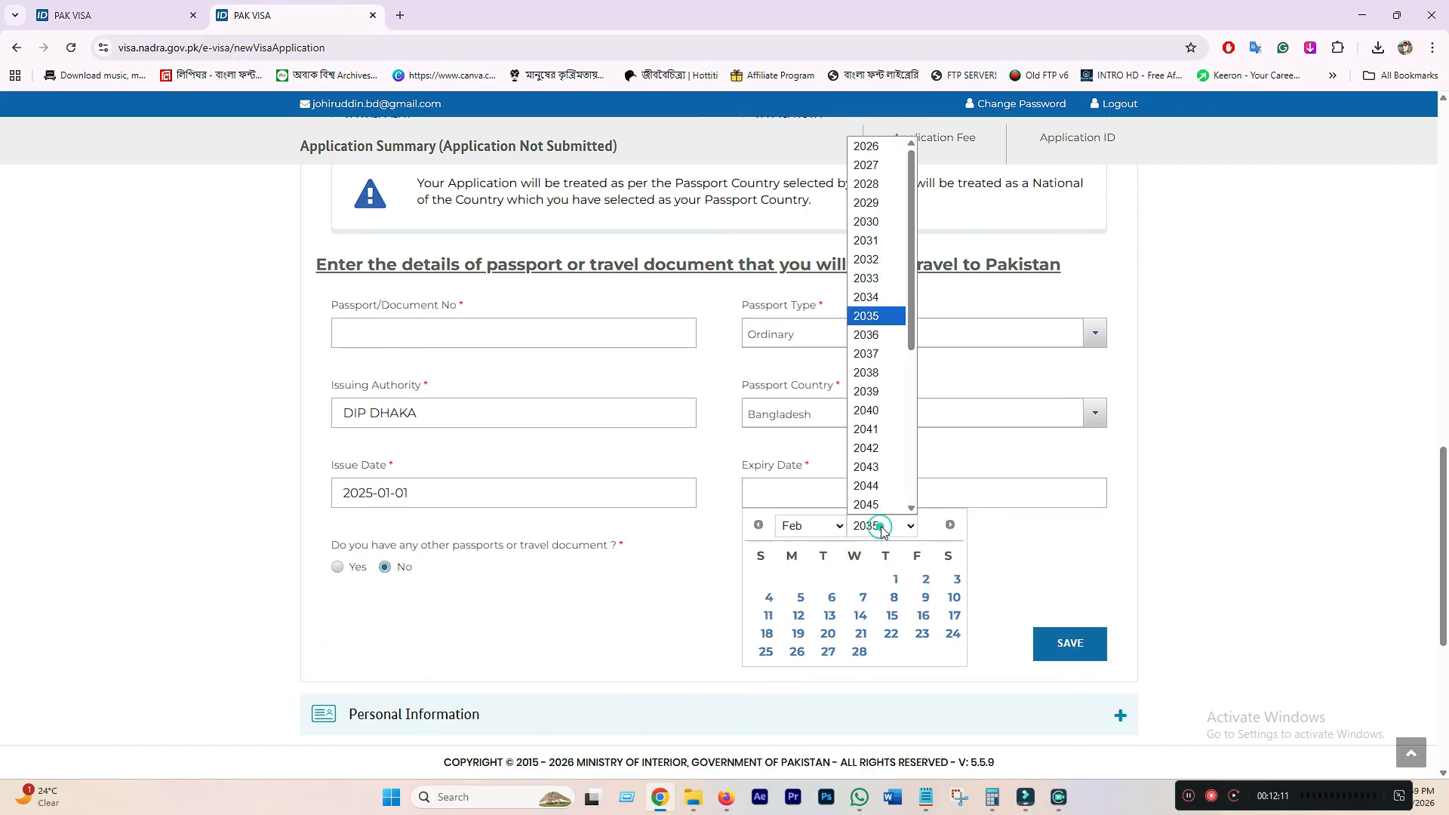
pyautogui.click(868, 330)
pyautogui.click(825, 526)
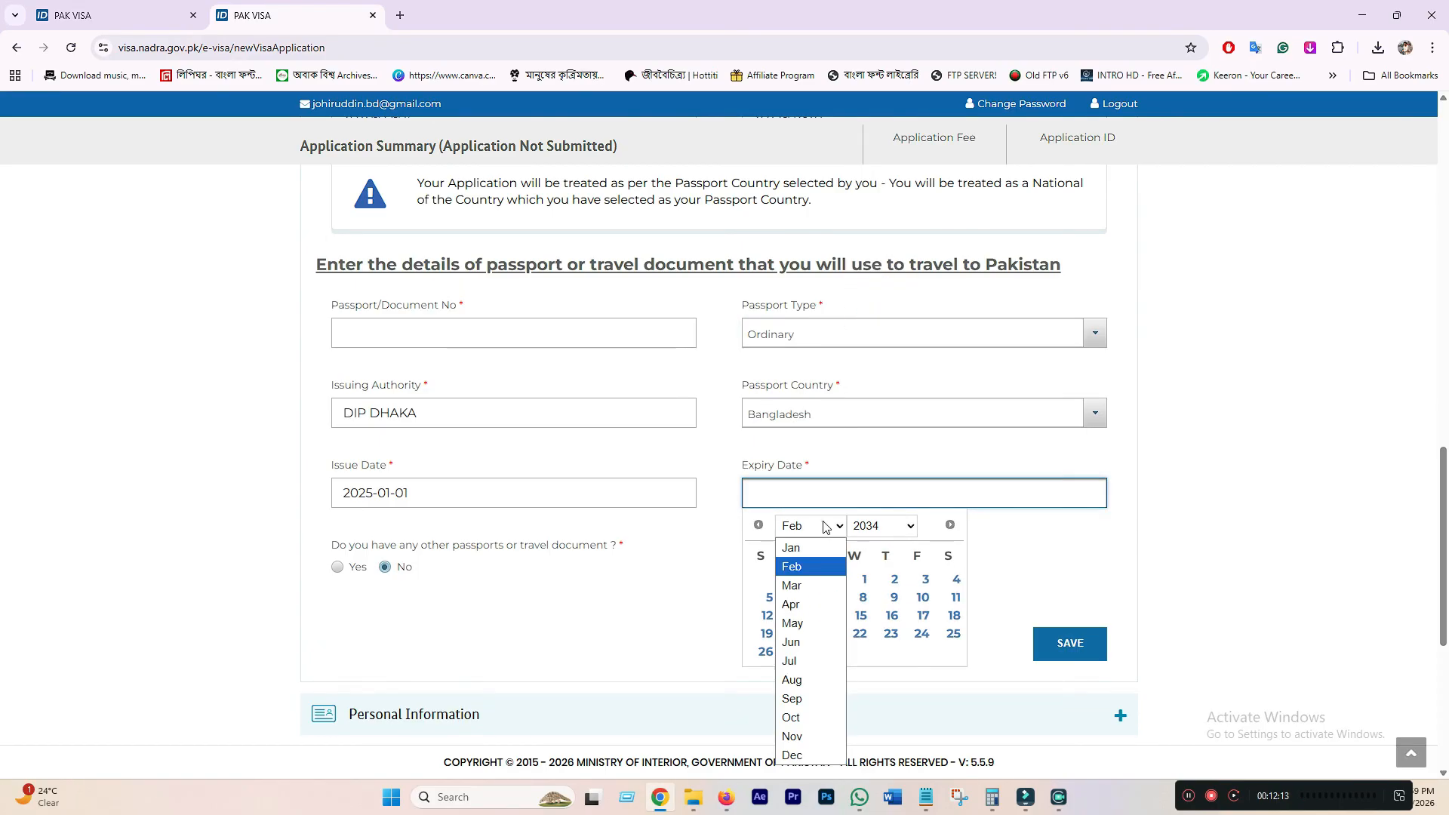
pyautogui.click(809, 756)
pyautogui.click(768, 671)
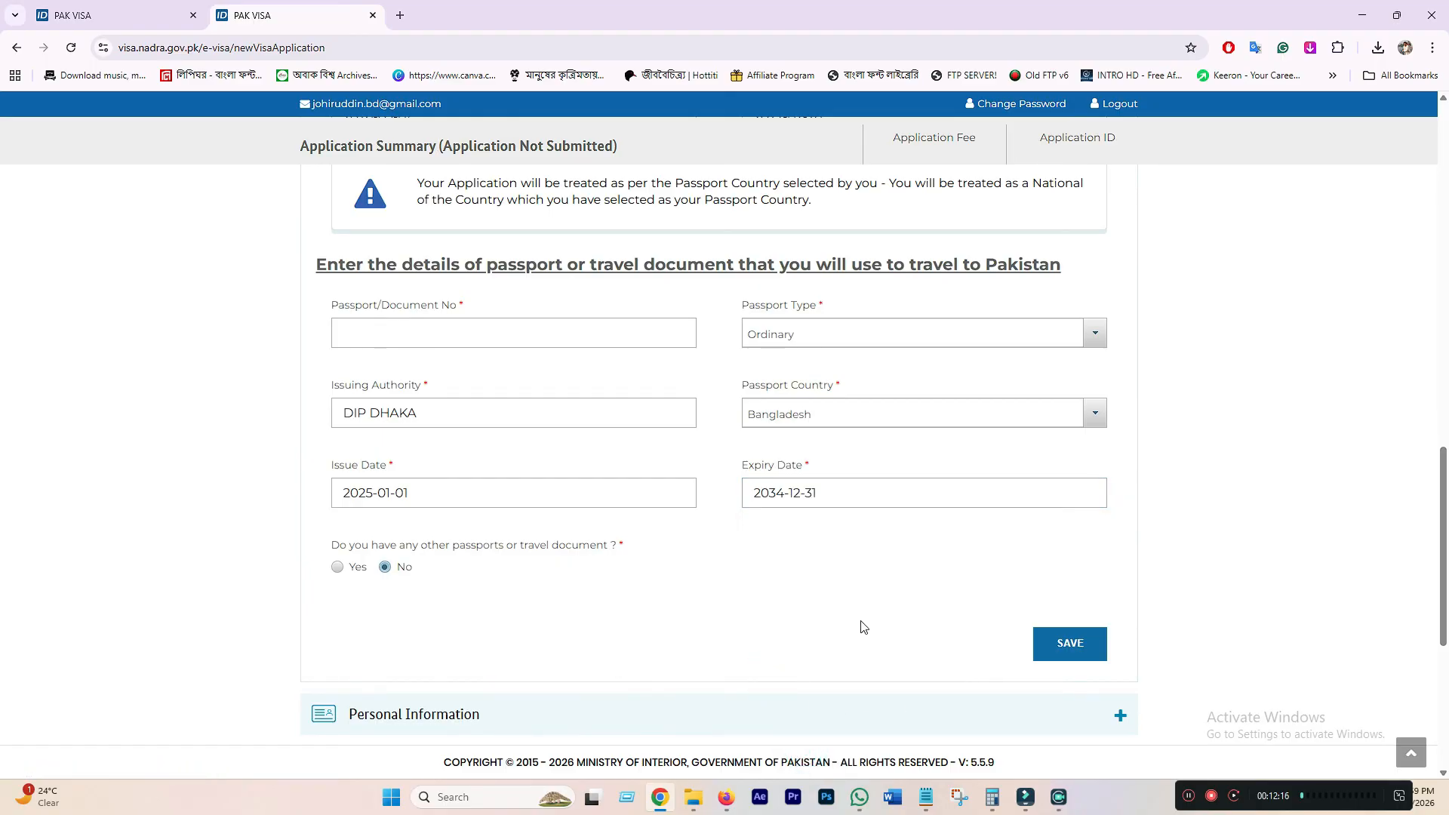
pyautogui.click(1052, 649)
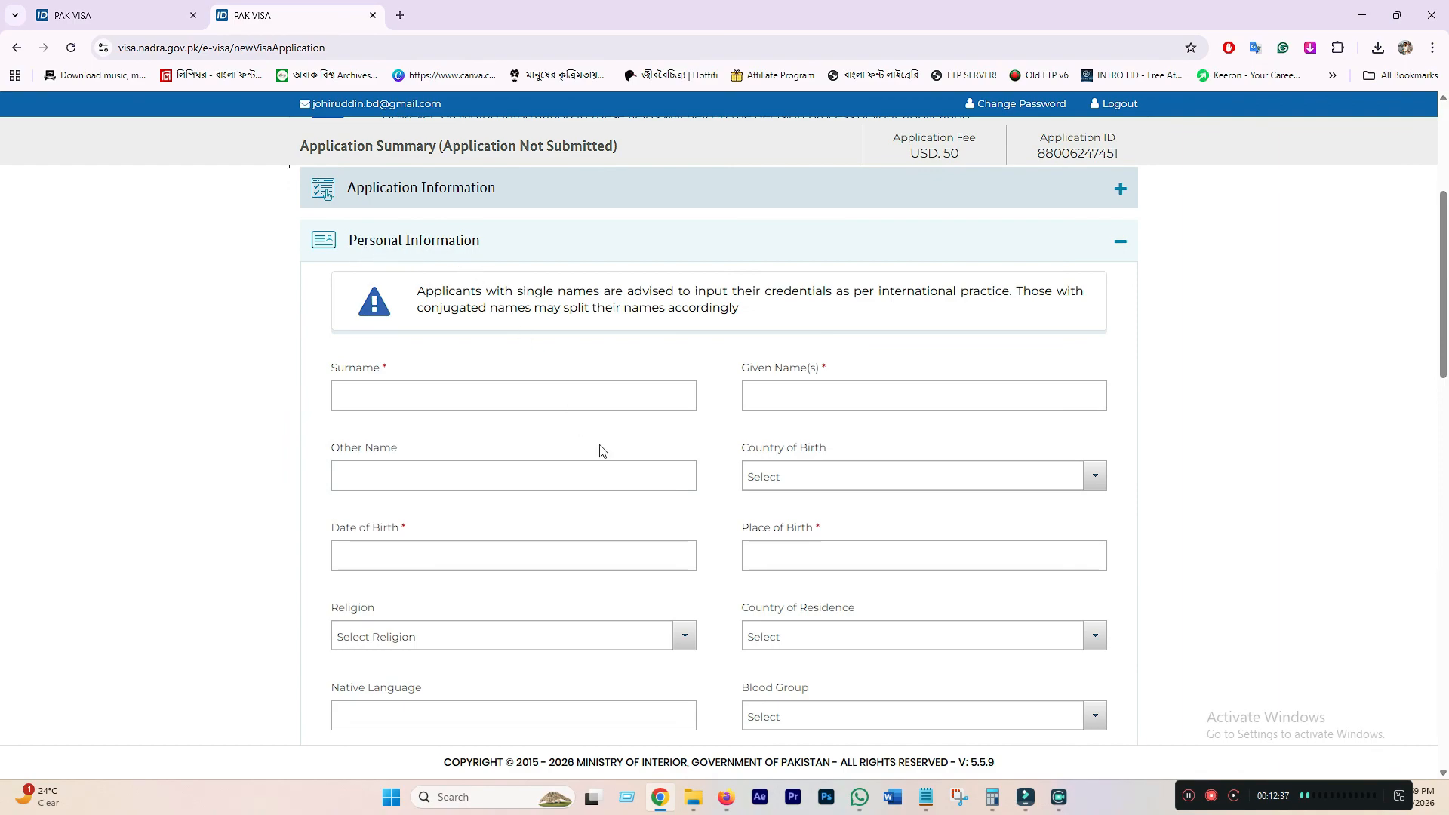
pyautogui.scroll(-2, 601, 450)
pyautogui.click(415, 244)
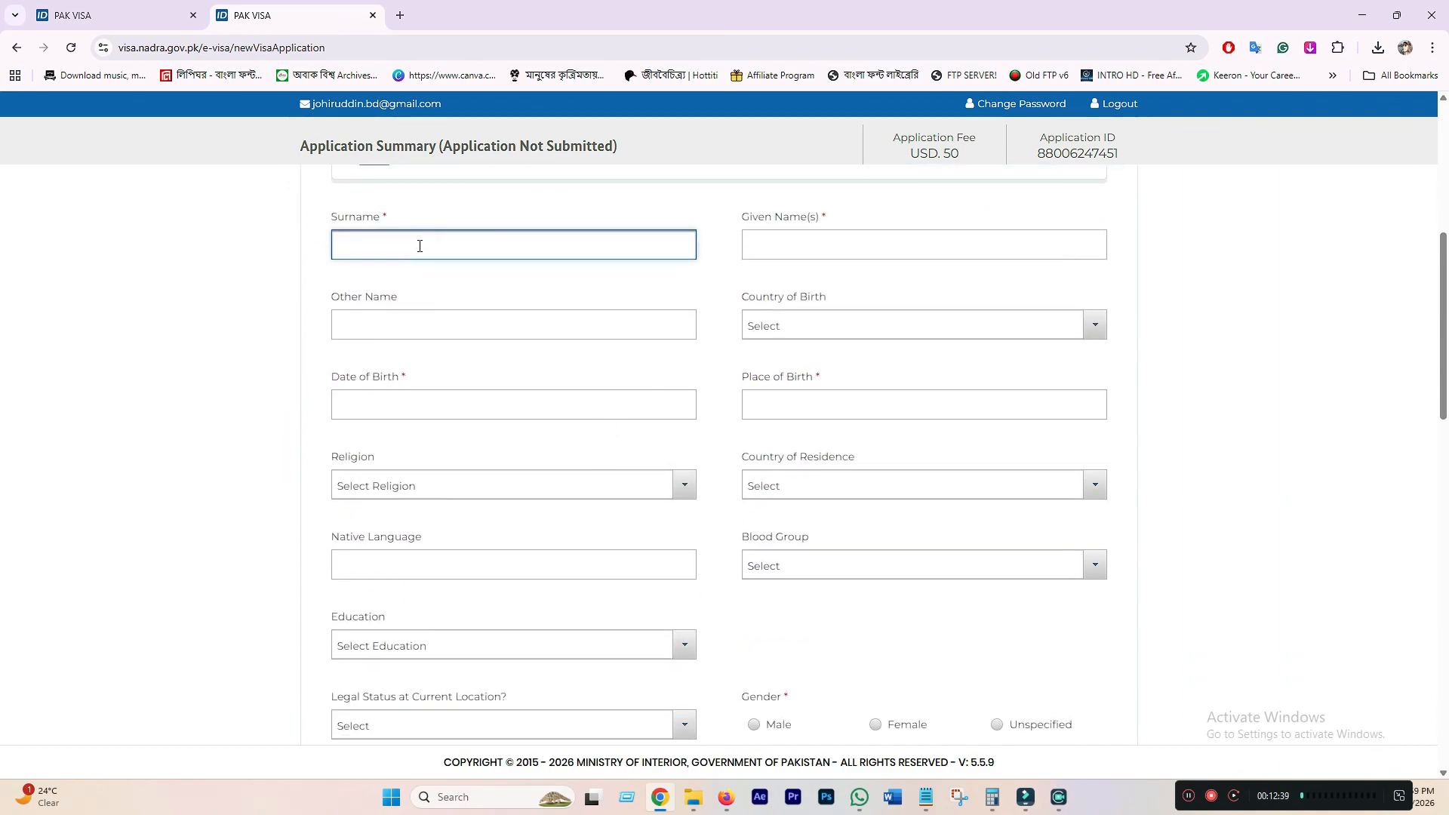
pyautogui.click(839, 254)
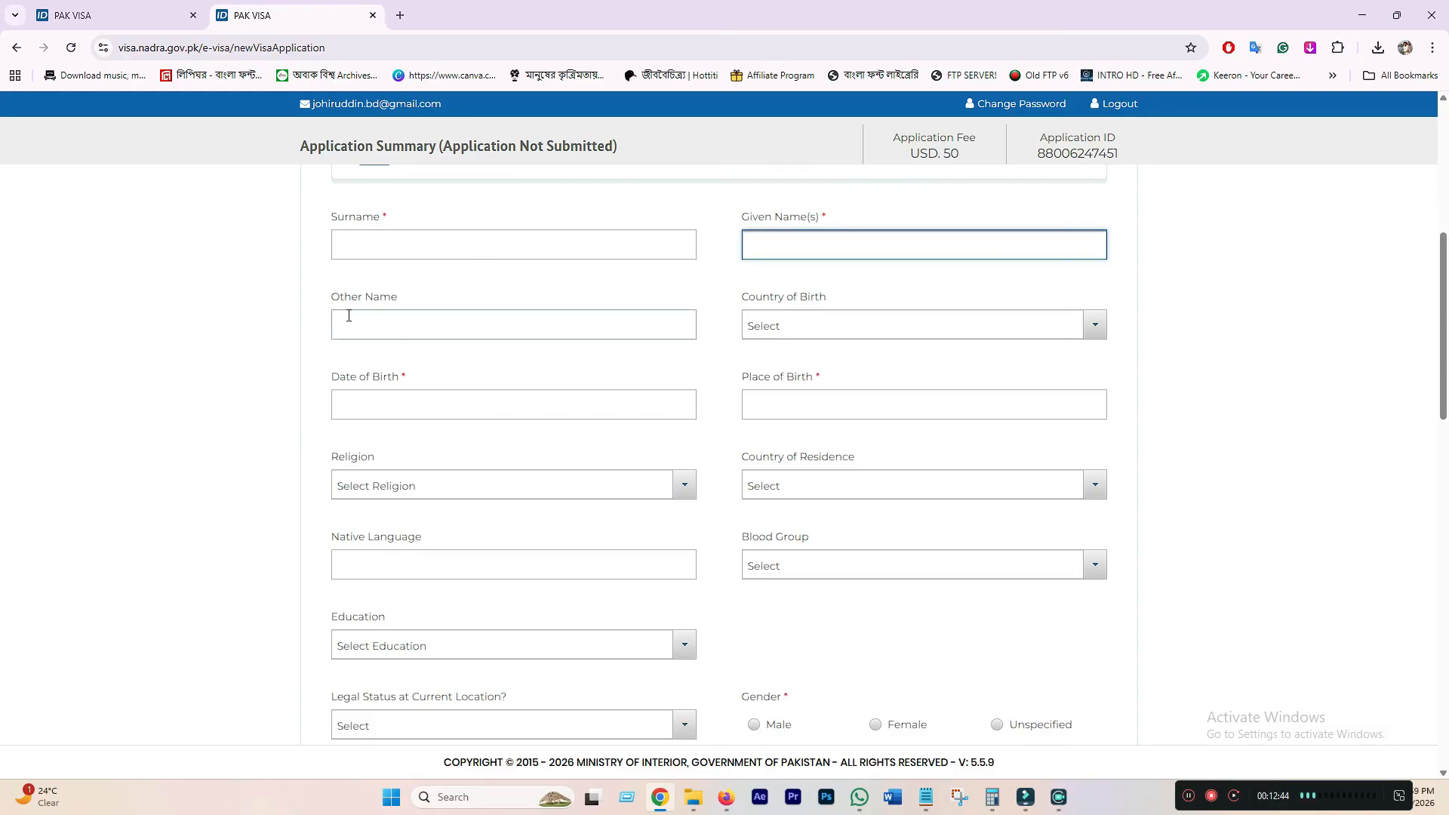
pyautogui.click(821, 326)
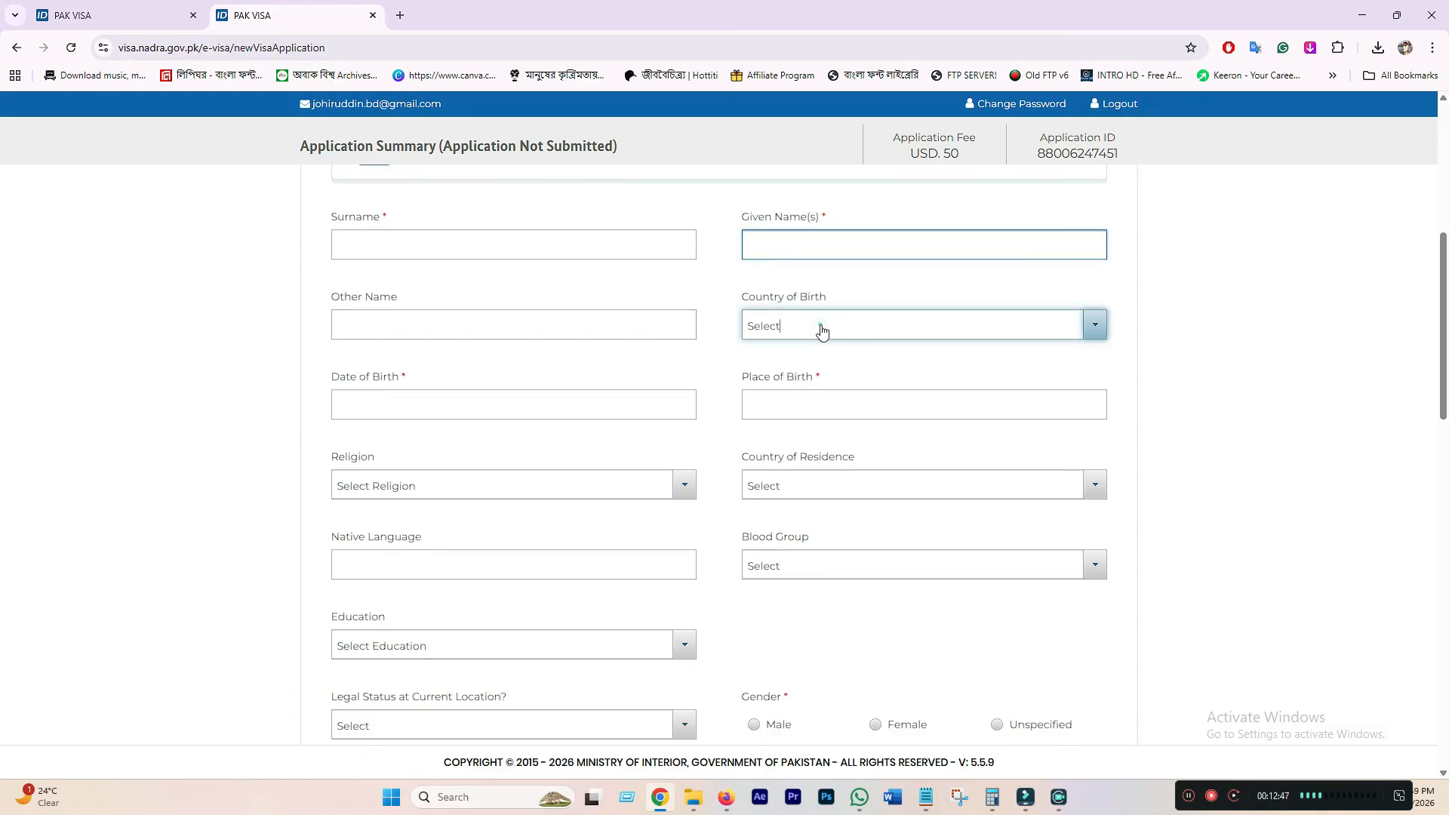
pyautogui.write('BAN')
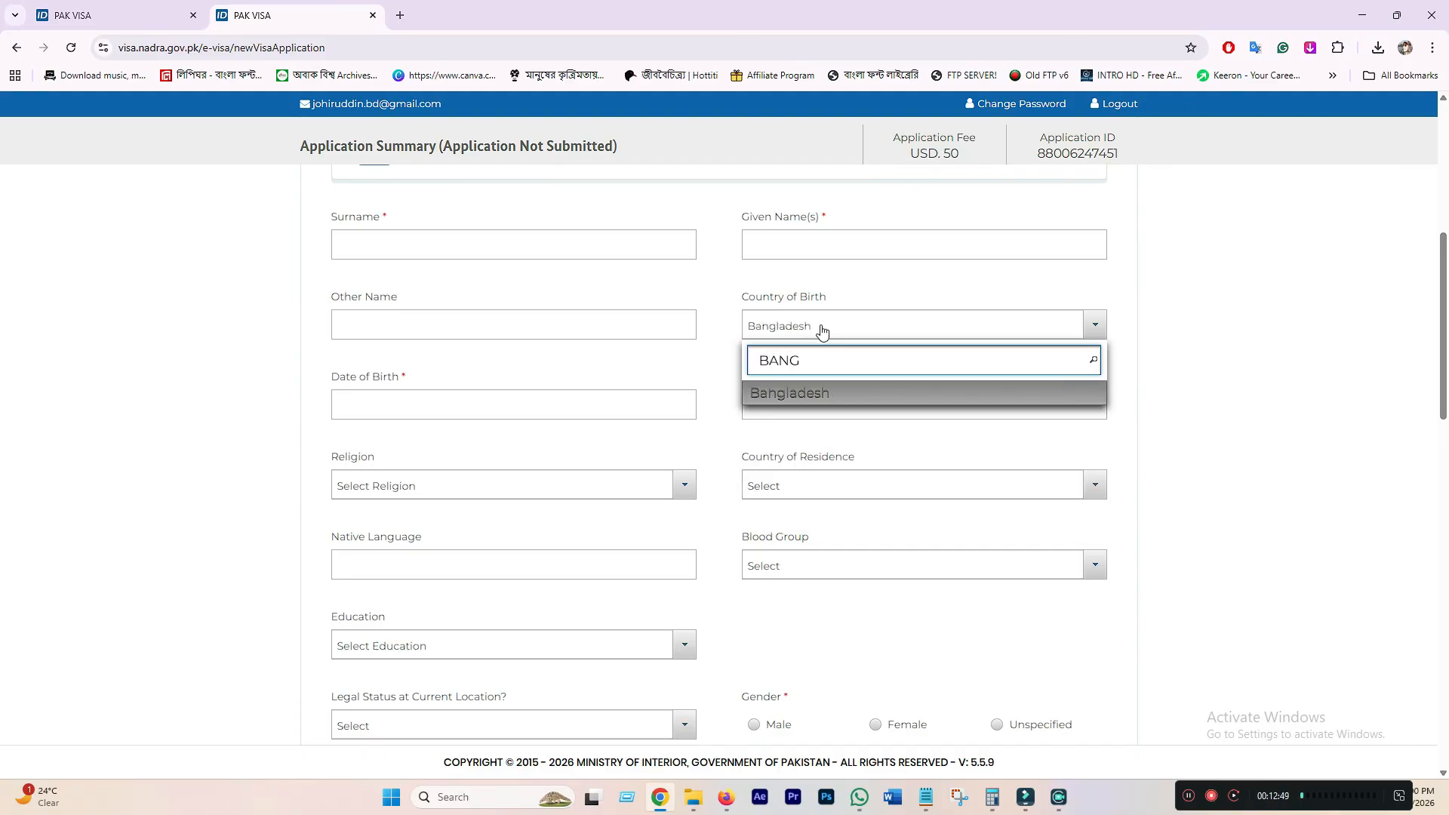
pyautogui.write('G')
pyautogui.click(786, 392)
pyautogui.click(536, 404)
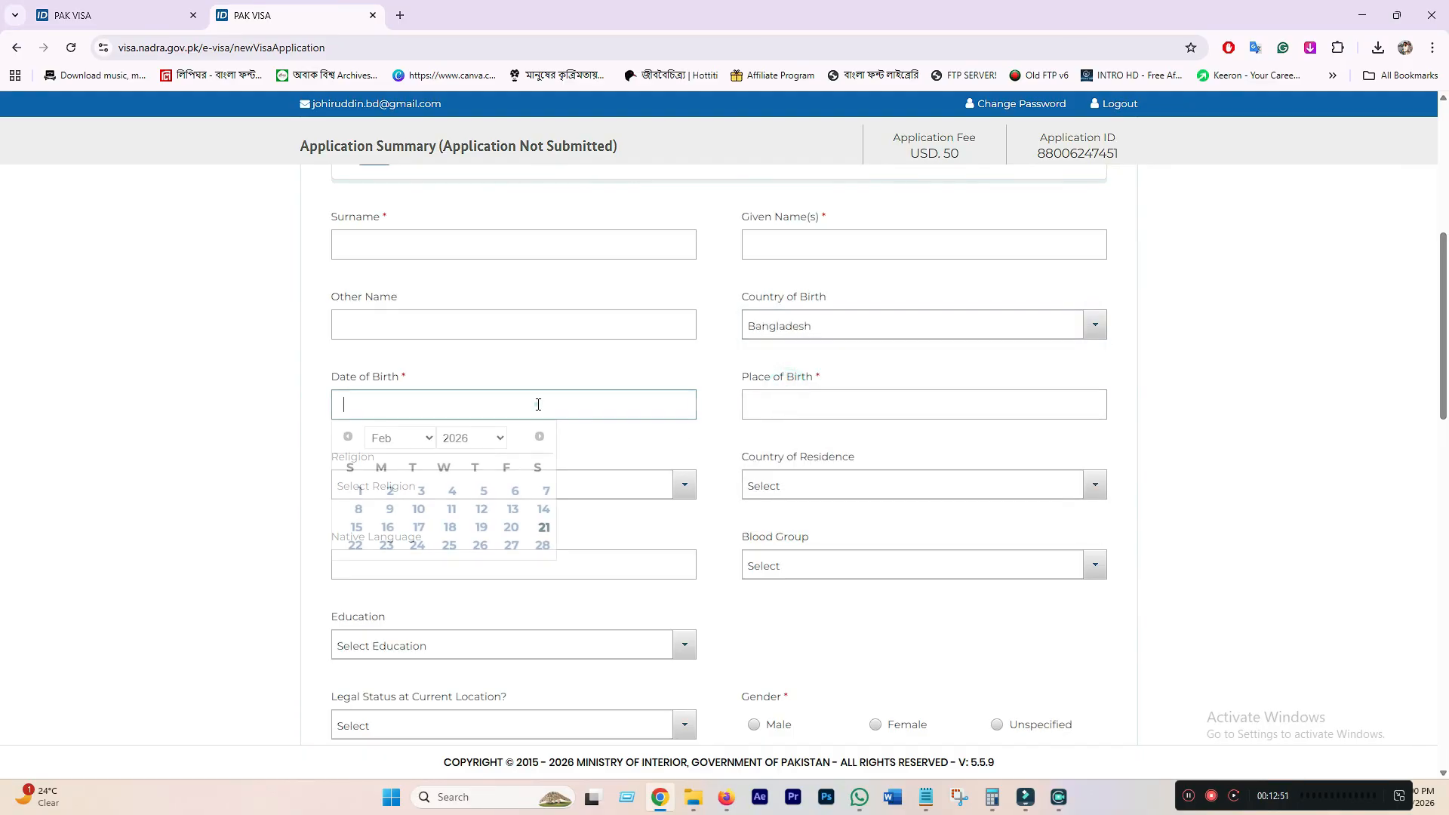
pyautogui.click(408, 439)
pyautogui.click(470, 439)
pyautogui.click(823, 408)
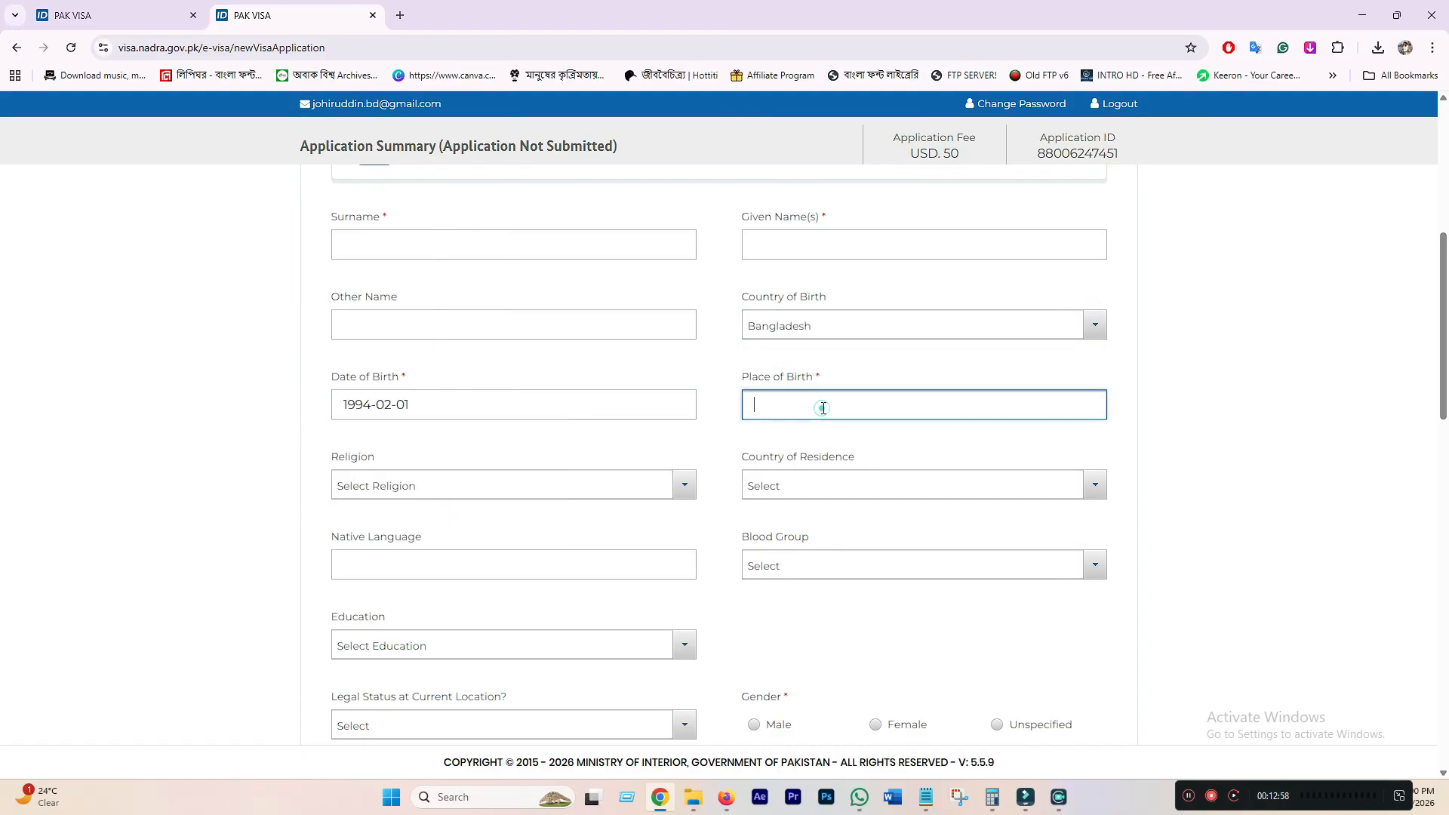
pyautogui.write('DHAKA')
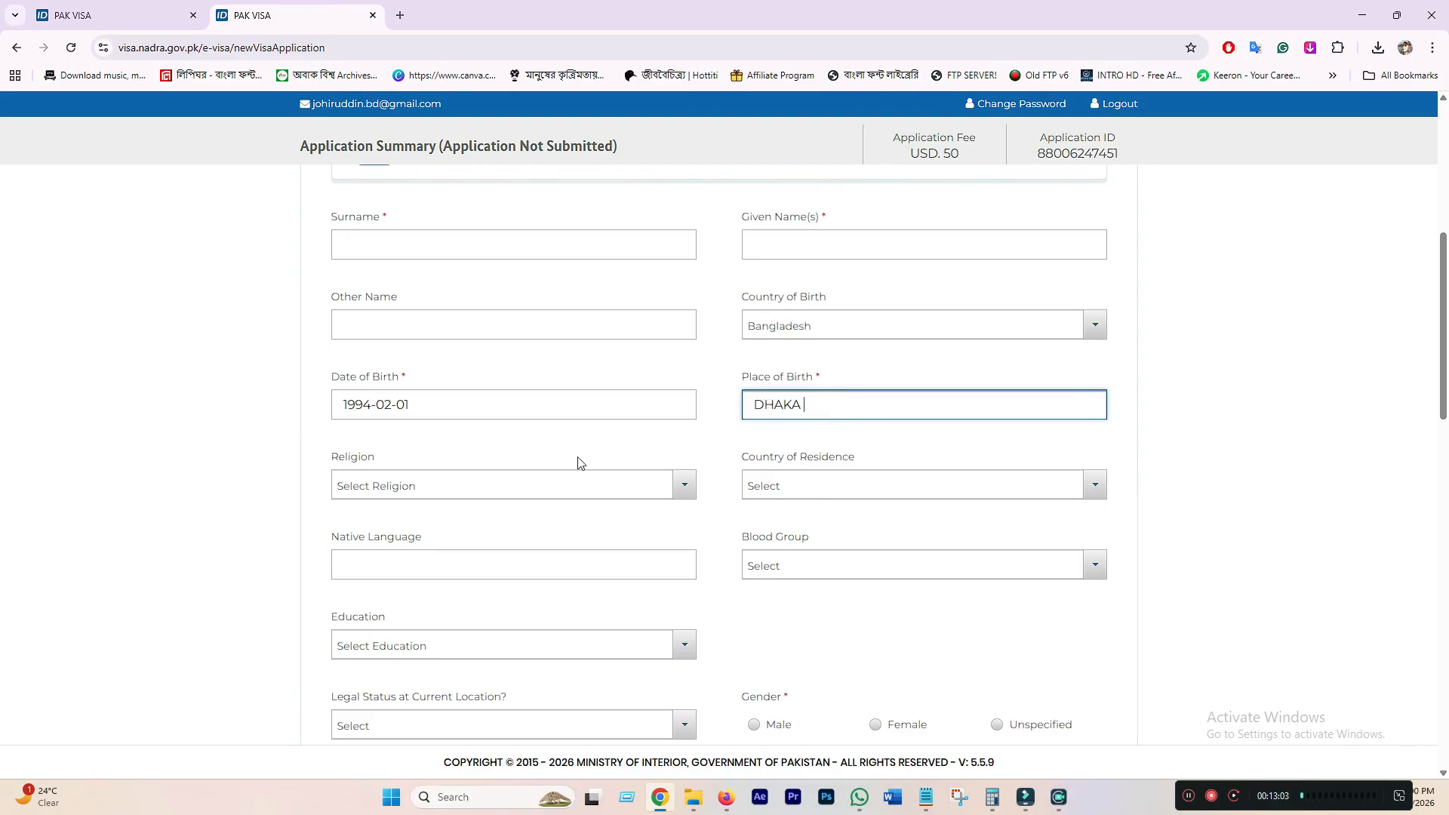
# - Set religion Islam, residence Bangladesh, native language BANGOLI, and blood group AB+
pyautogui.click(472, 489)
pyautogui.click(362, 539)
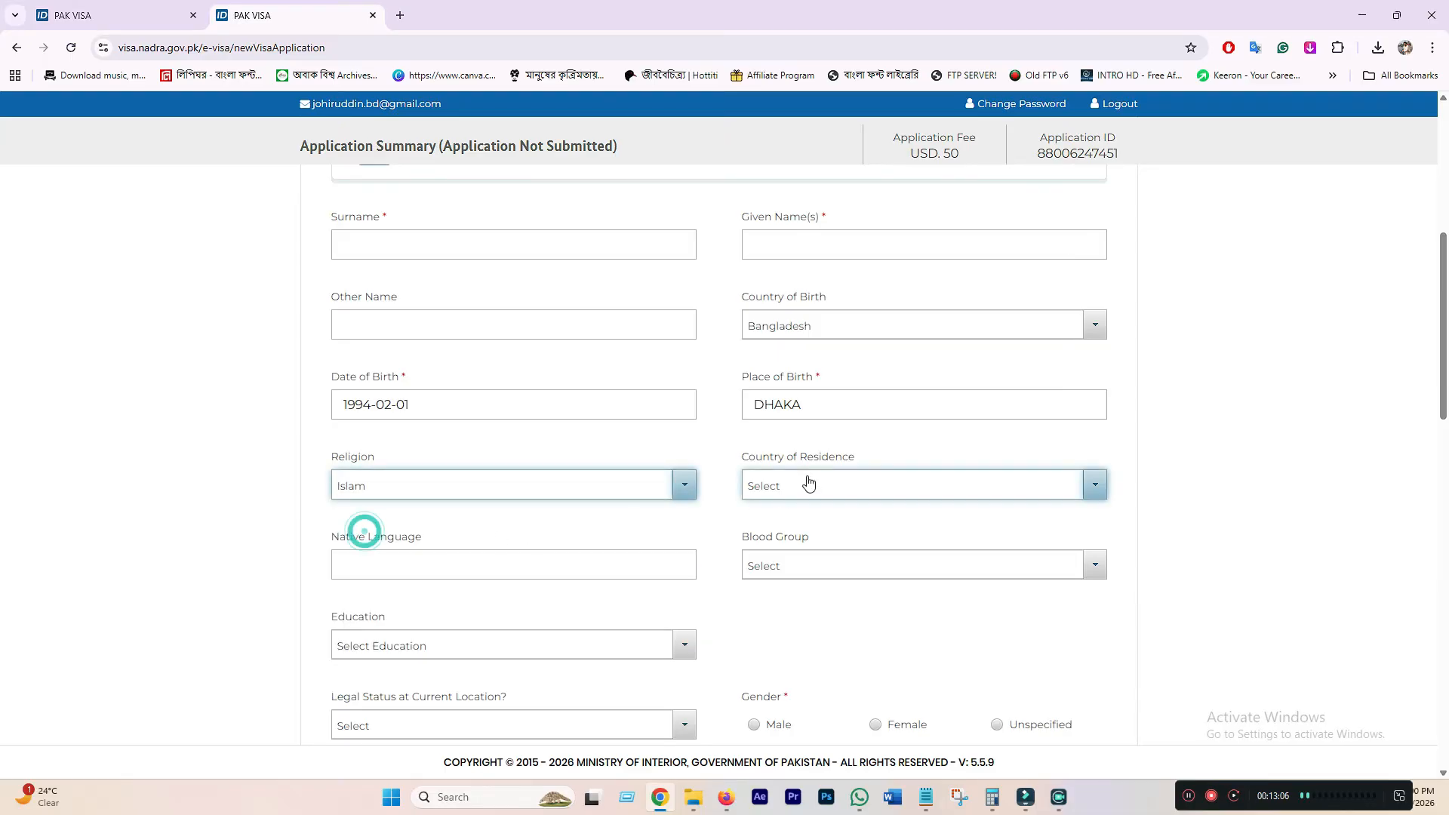
pyautogui.click(824, 484)
pyautogui.write('BANG')
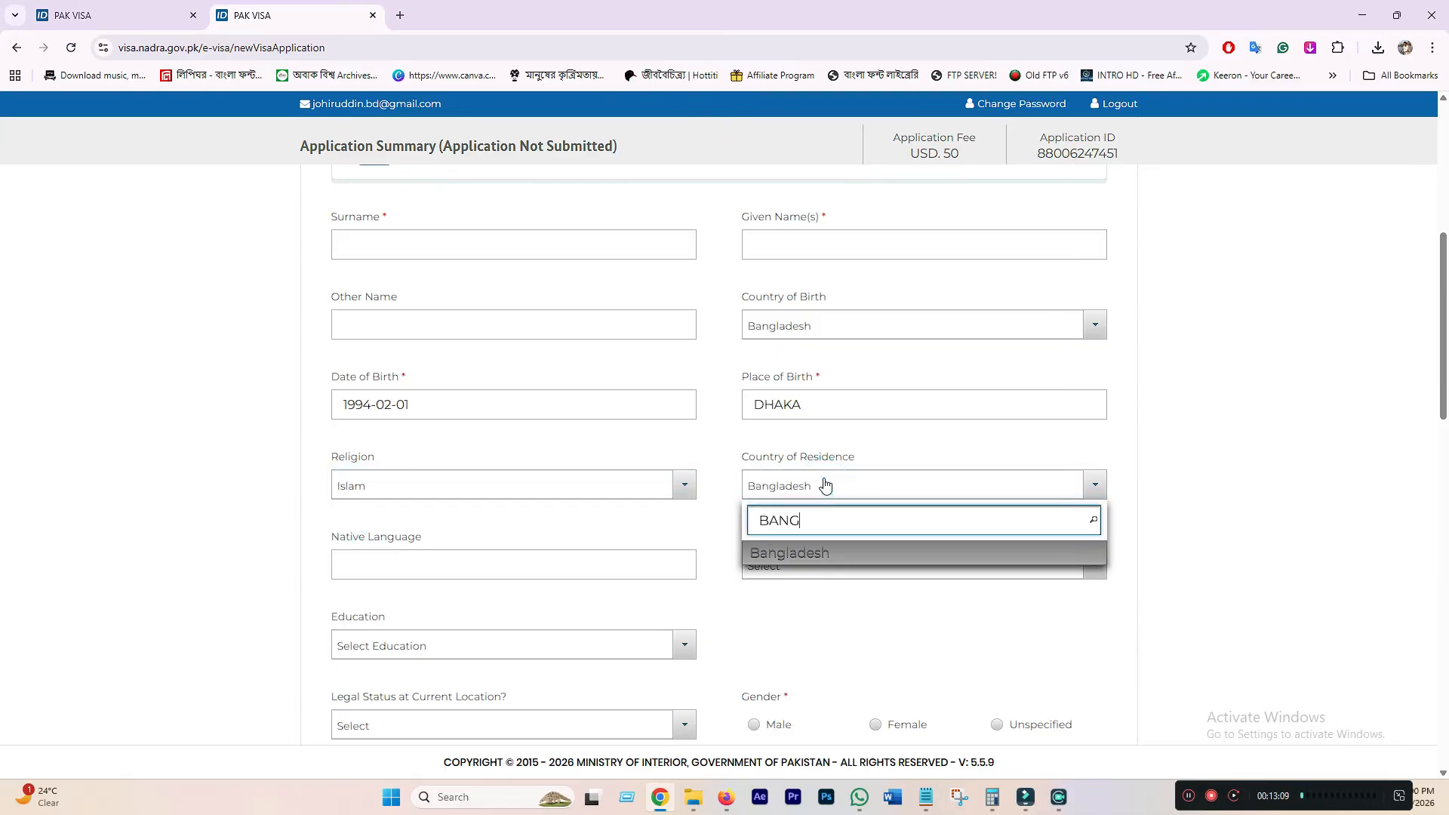
pyautogui.click(834, 556)
pyautogui.click(405, 565)
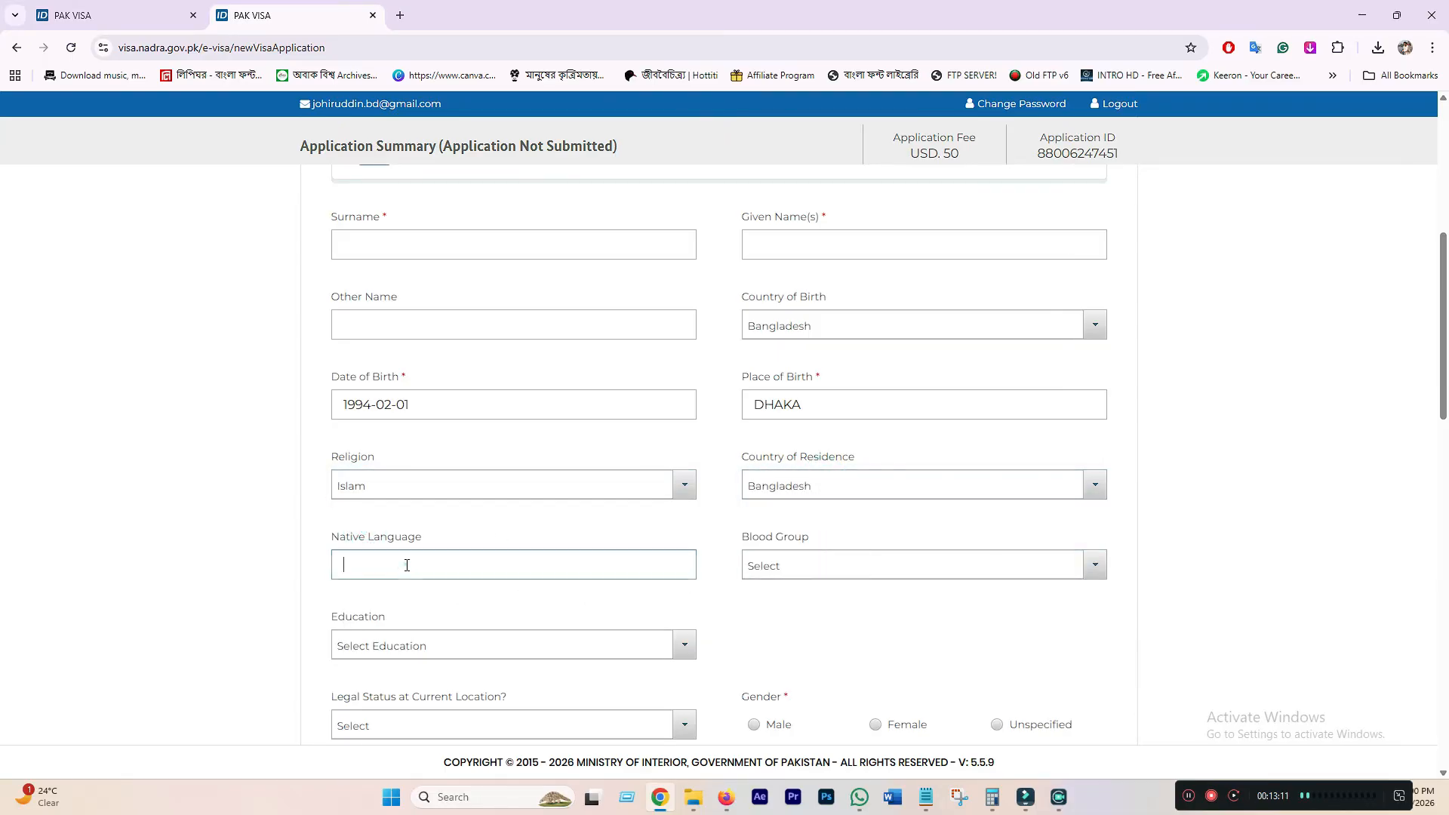
pyautogui.write('BA')
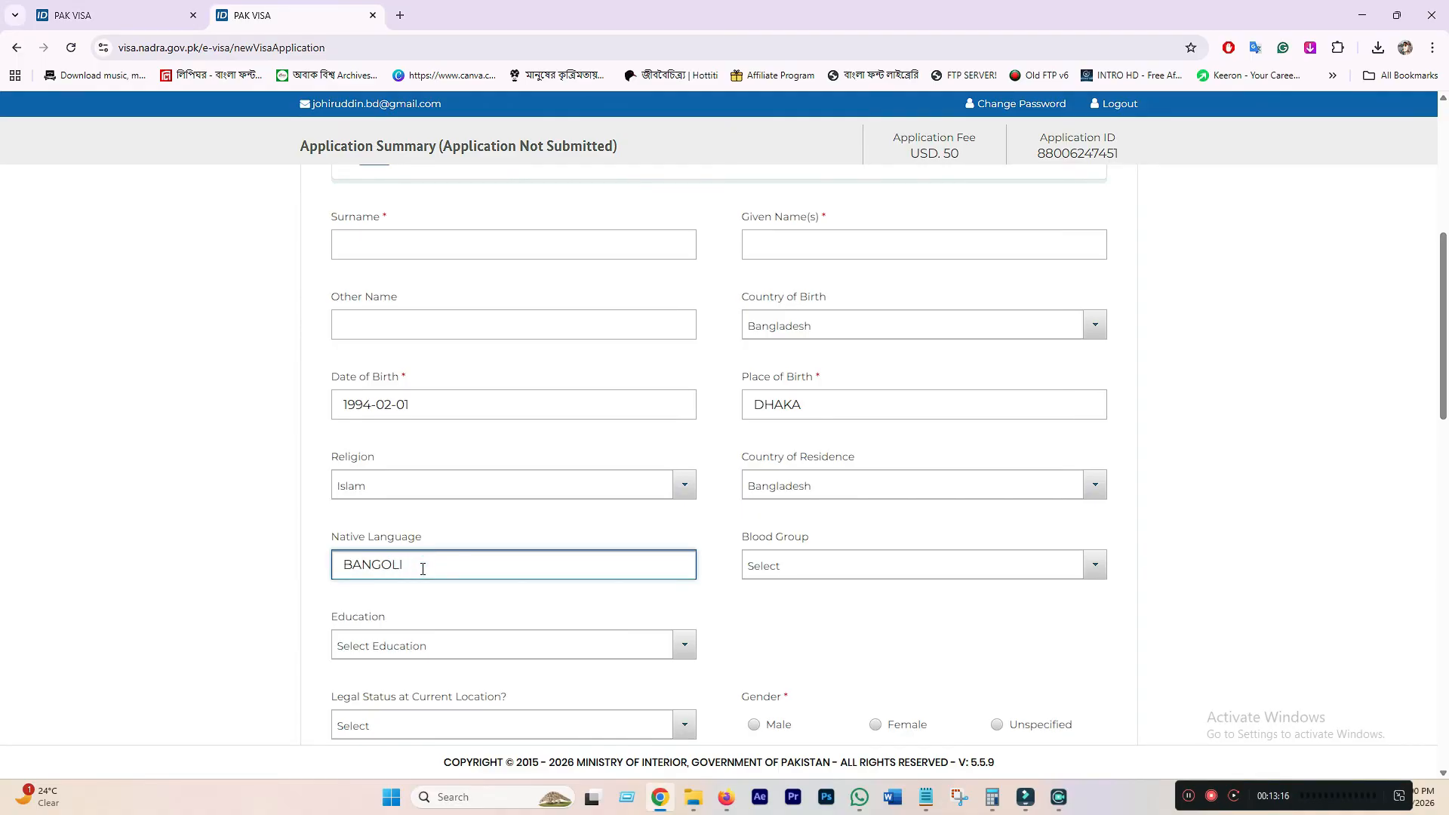
pyautogui.write('NGOLI')
pyautogui.click(839, 555)
pyautogui.click(782, 661)
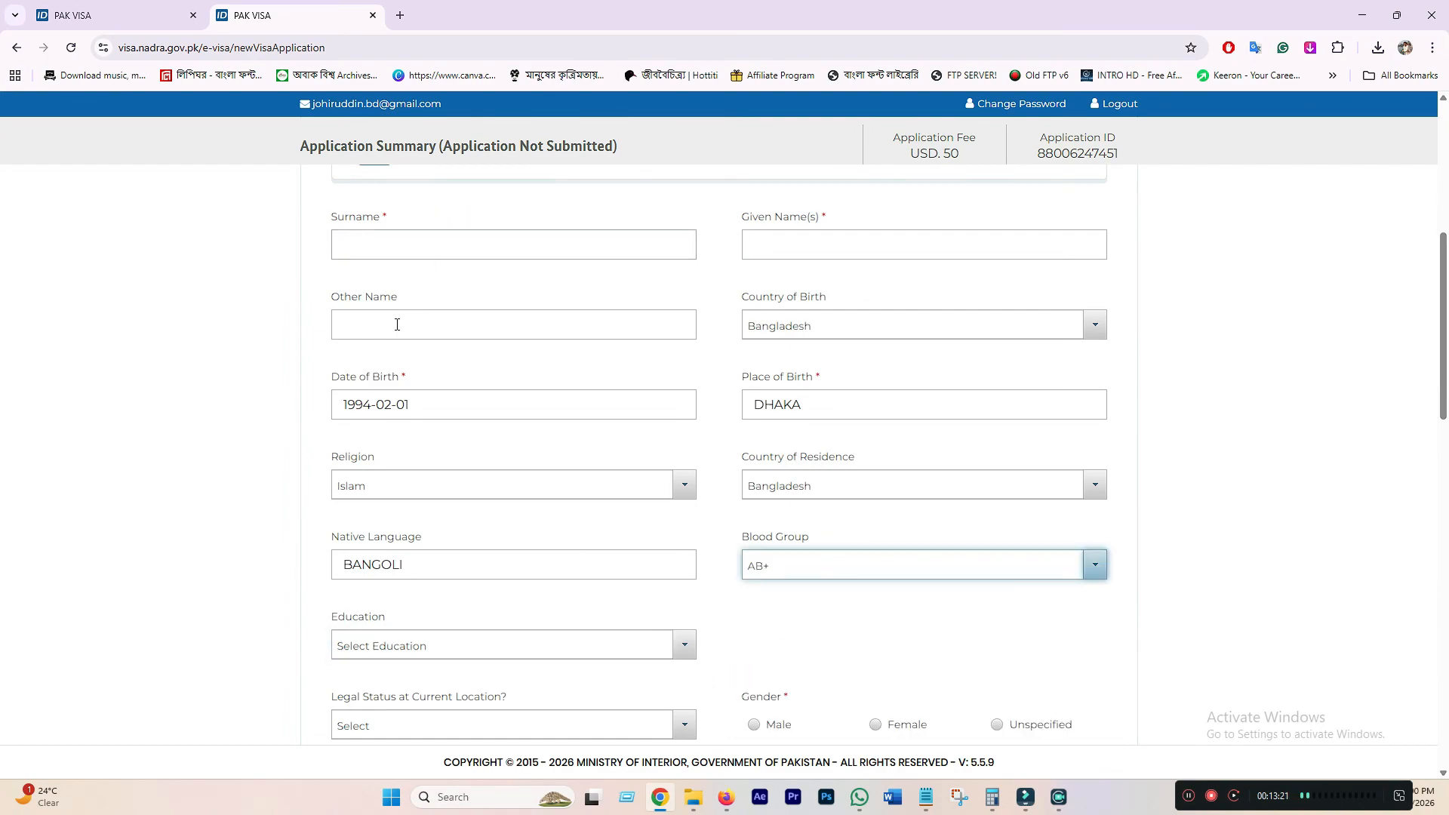
# - Set the applicant's education level to Graduate (bba)
pyautogui.scroll(-2, 627, 554)
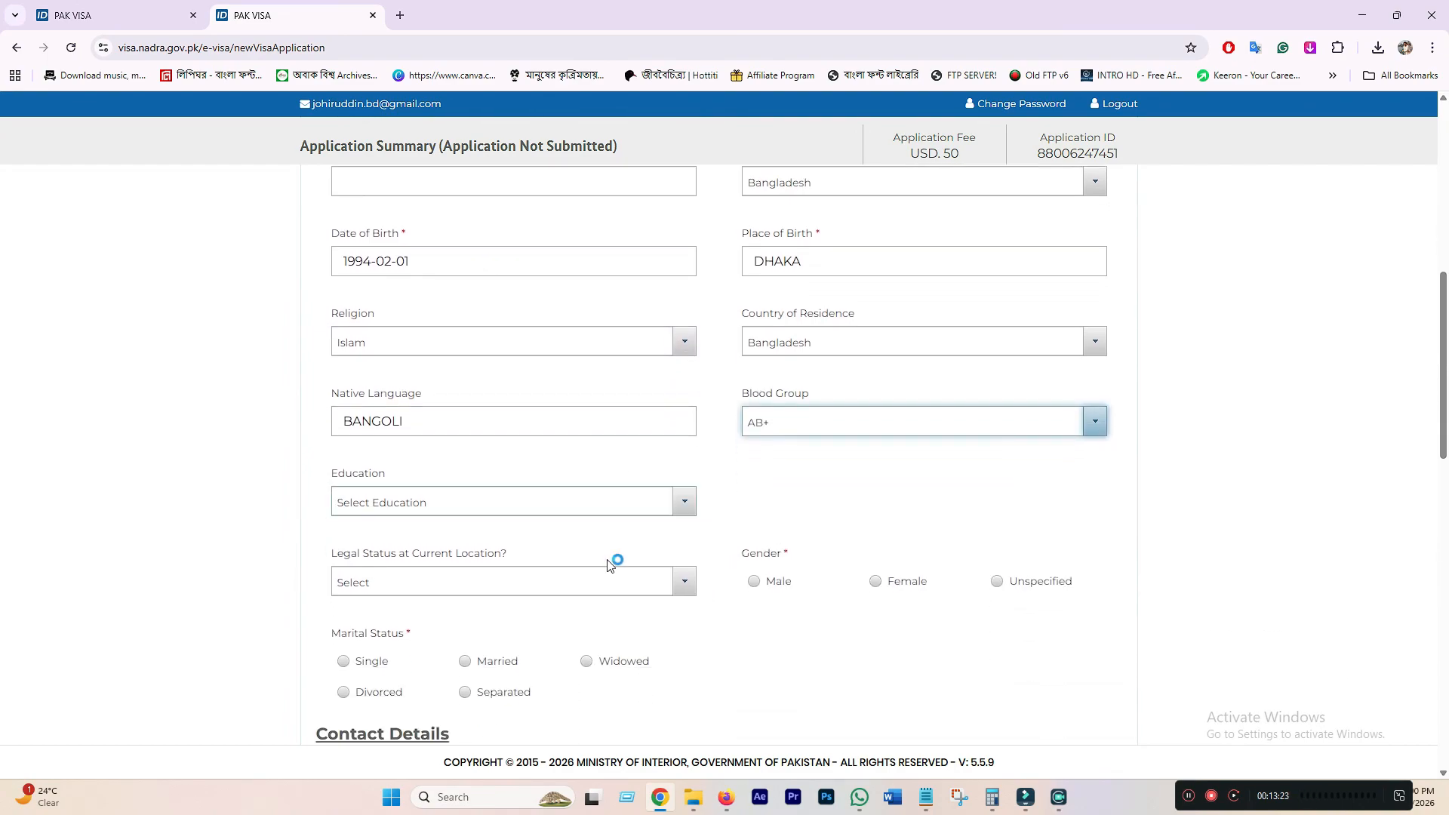
pyautogui.click(472, 500)
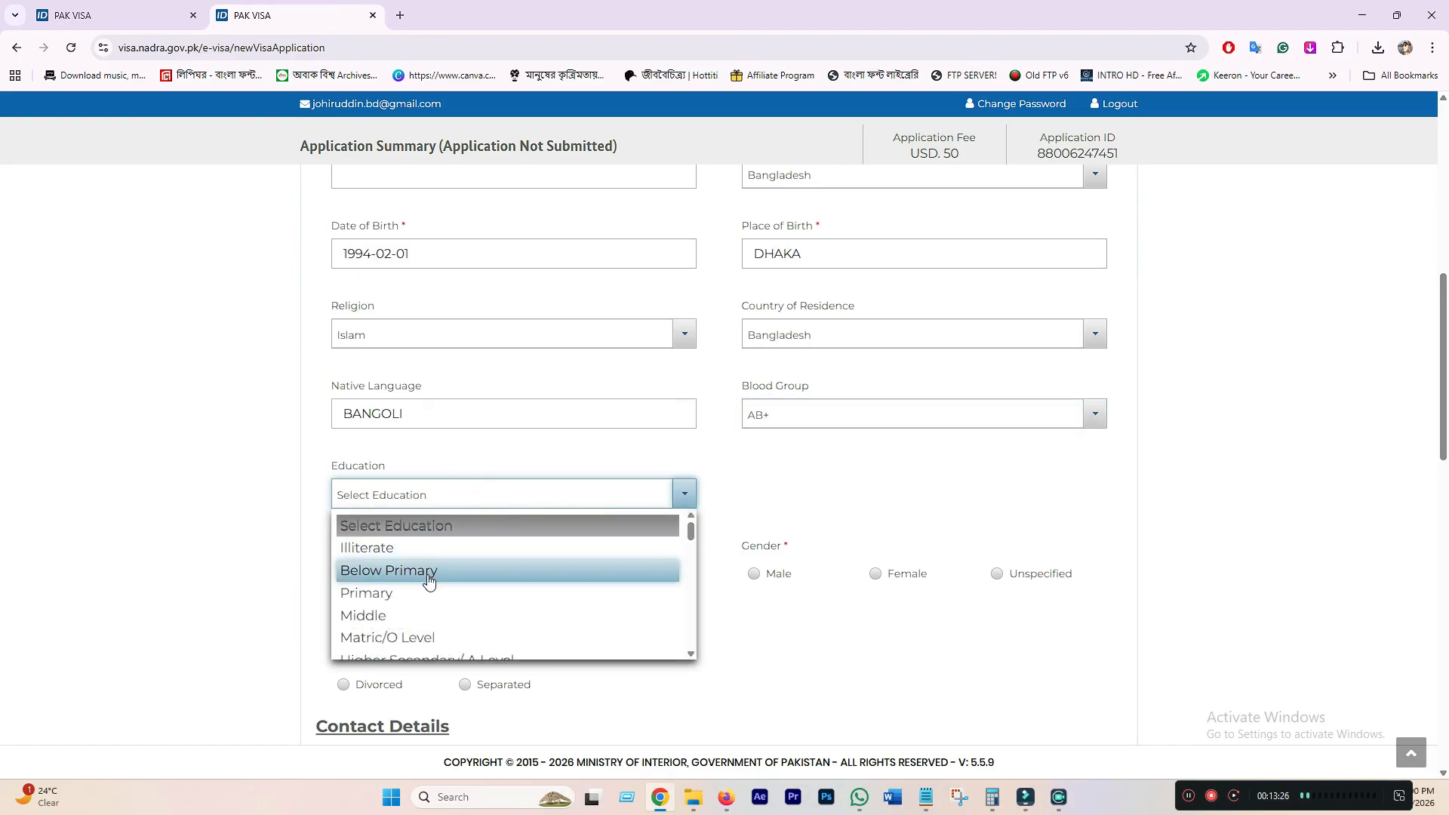
pyautogui.scroll(-4, 429, 580)
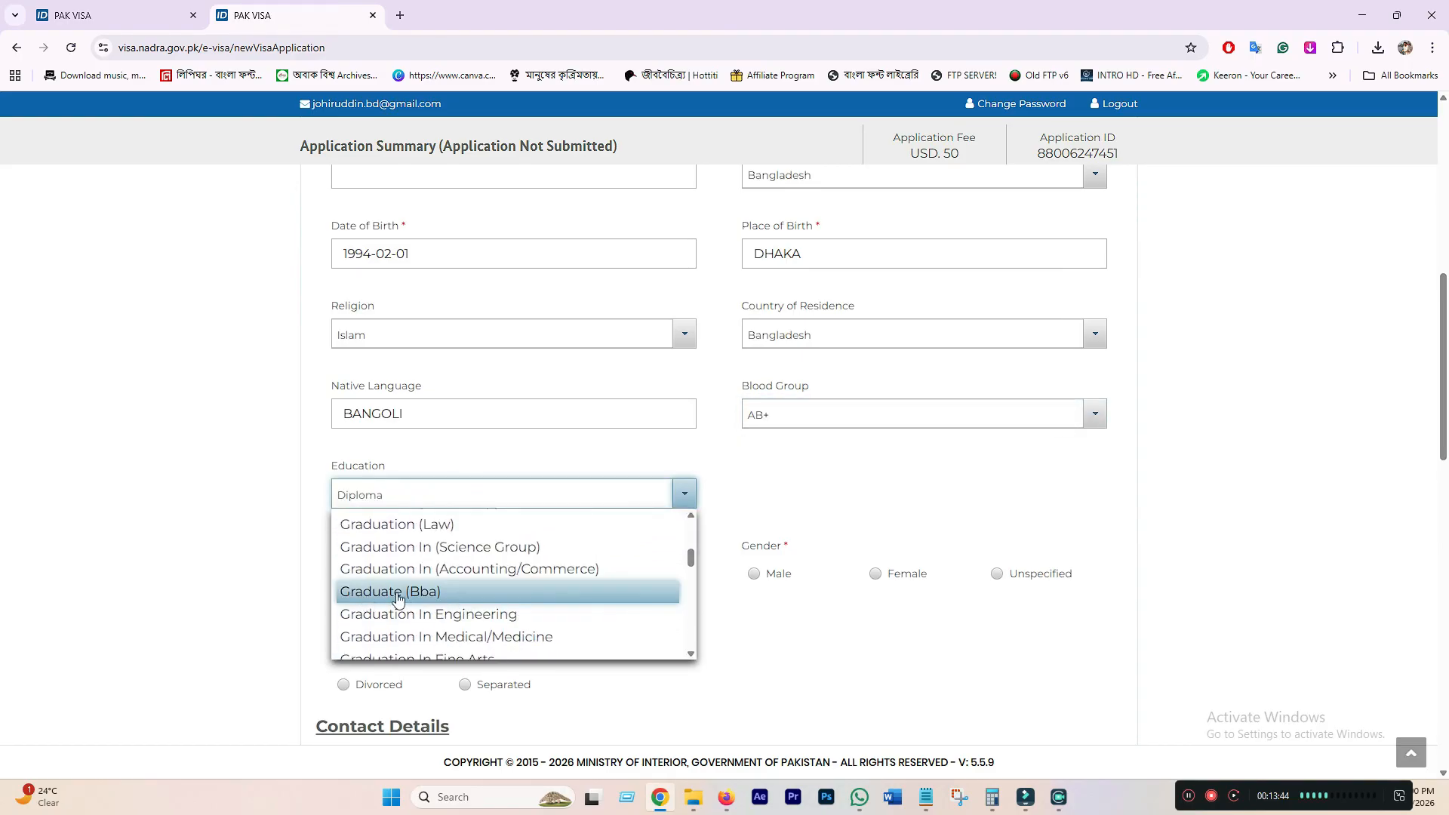
pyautogui.click(398, 594)
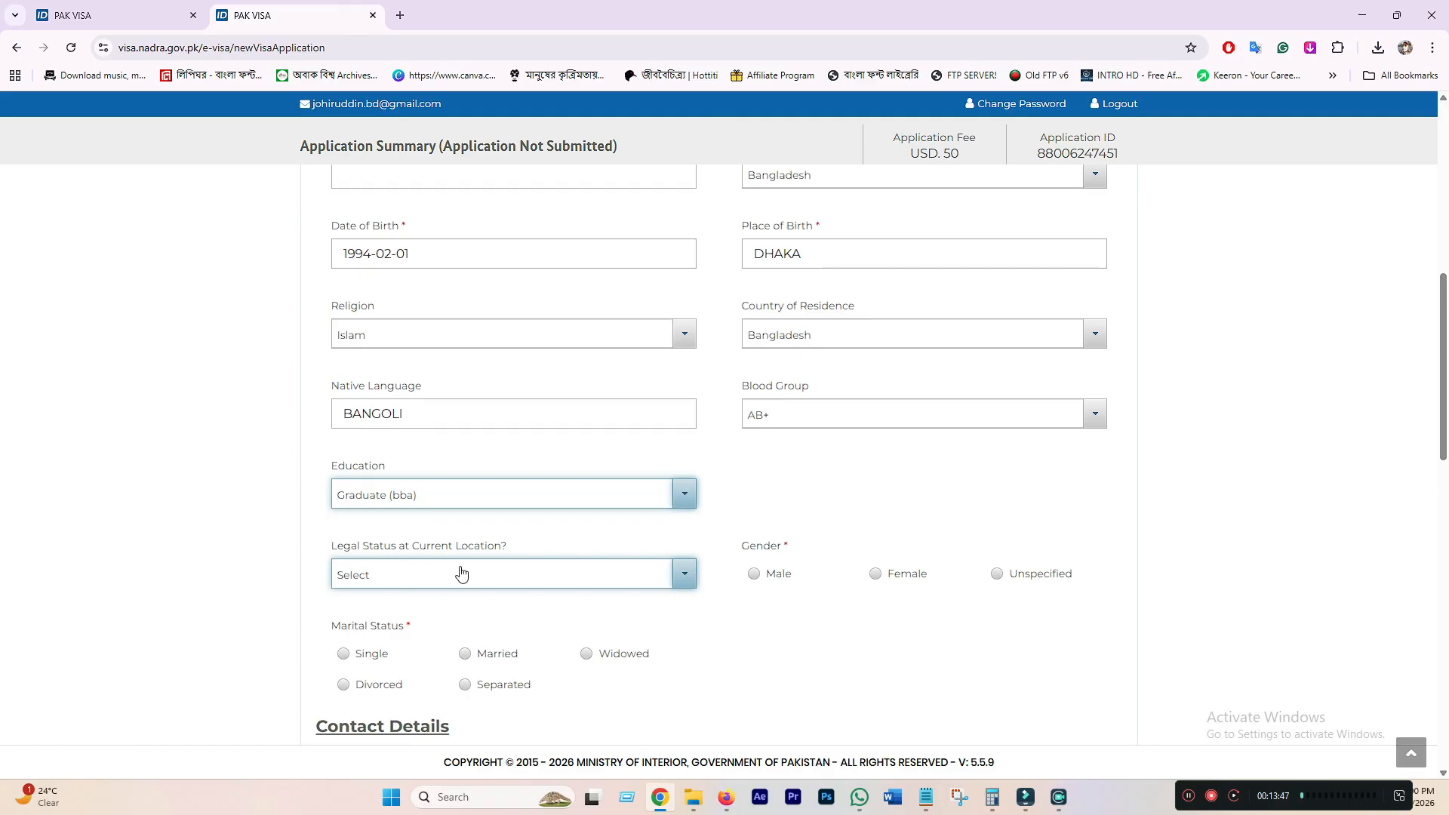
# - Set legal status Citizen, gender Male, and marital status Married
pyautogui.click(404, 581)
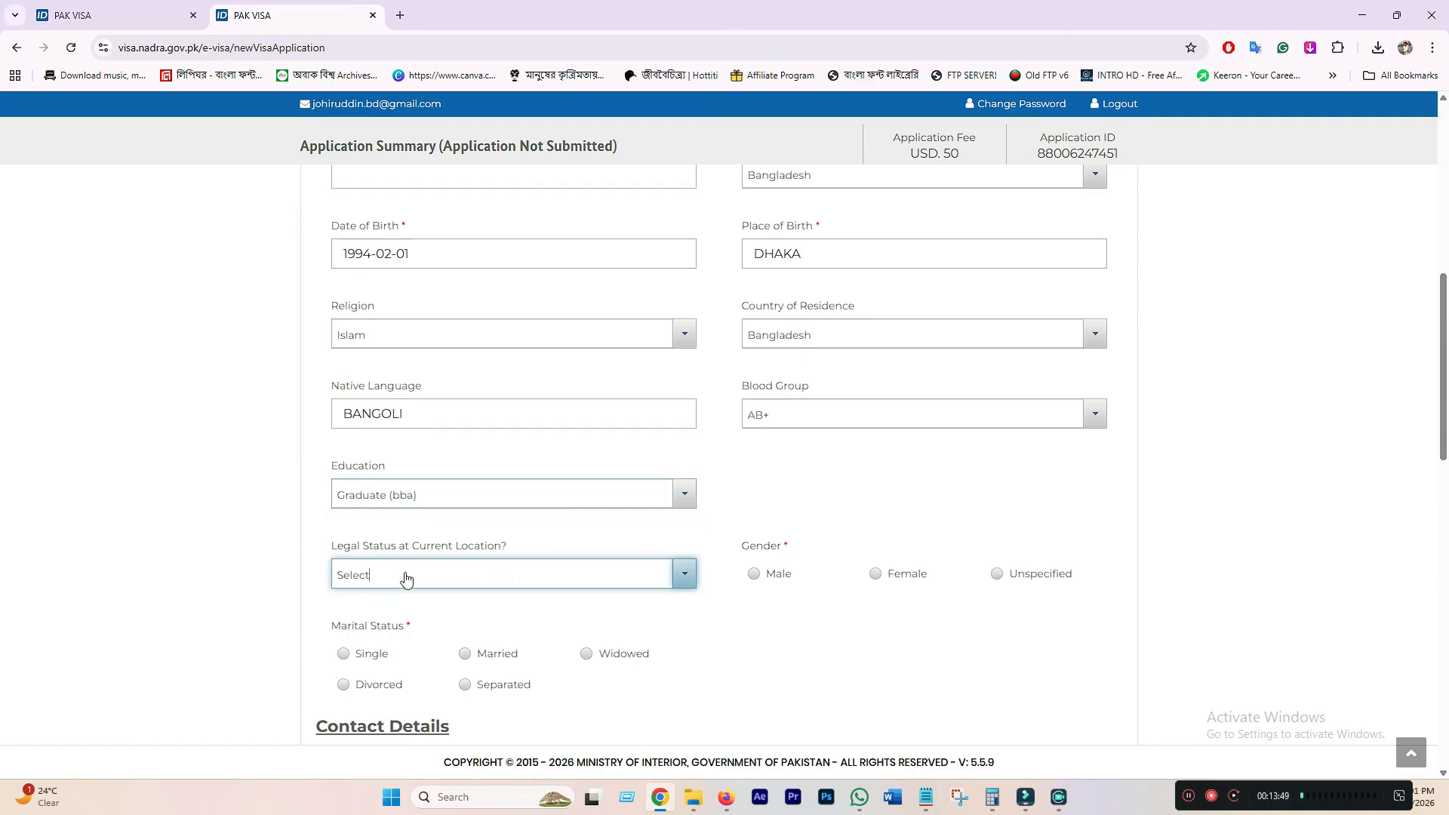
pyautogui.click(387, 630)
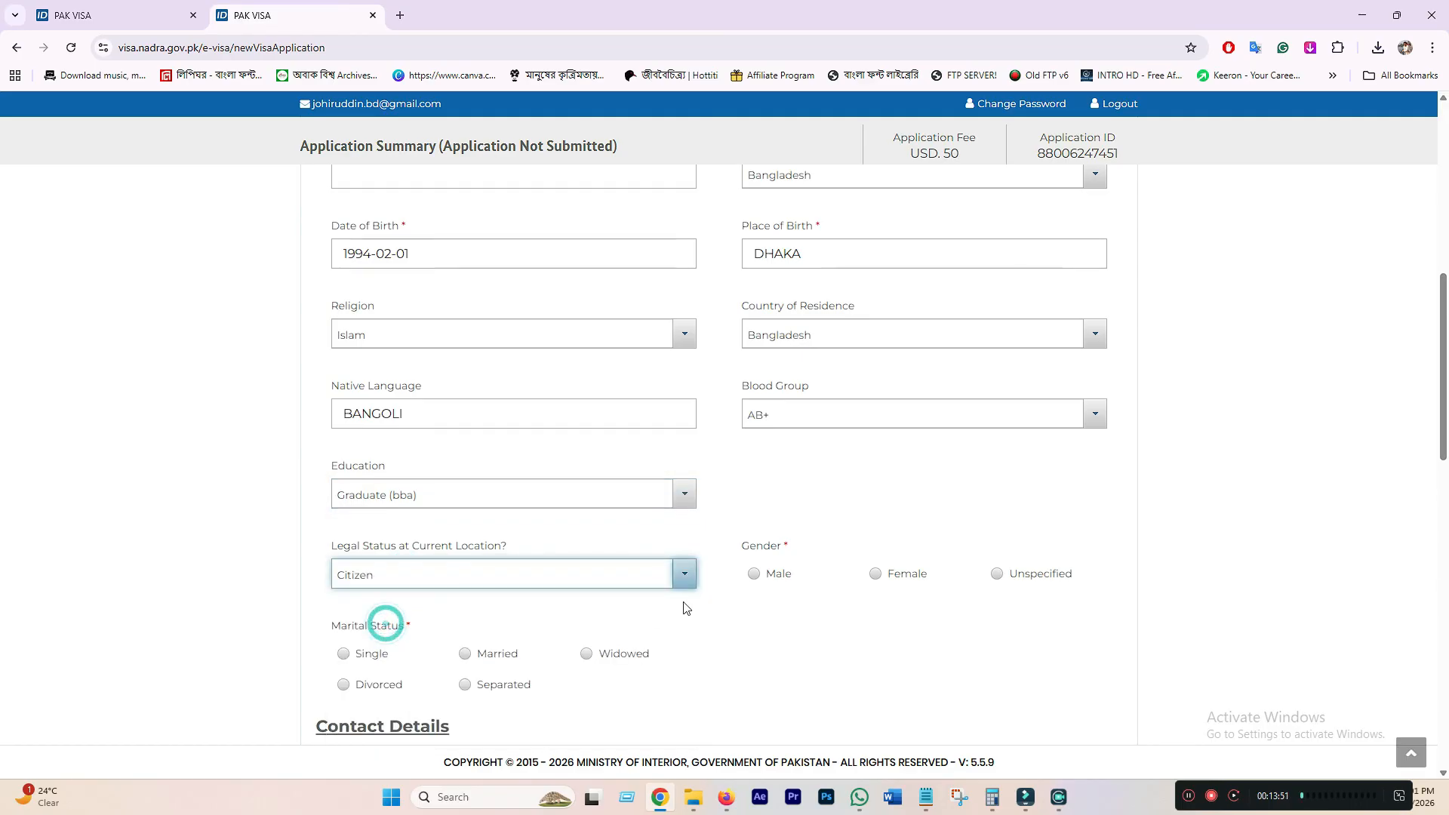
pyautogui.click(753, 573)
pyautogui.scroll(-3, 434, 414)
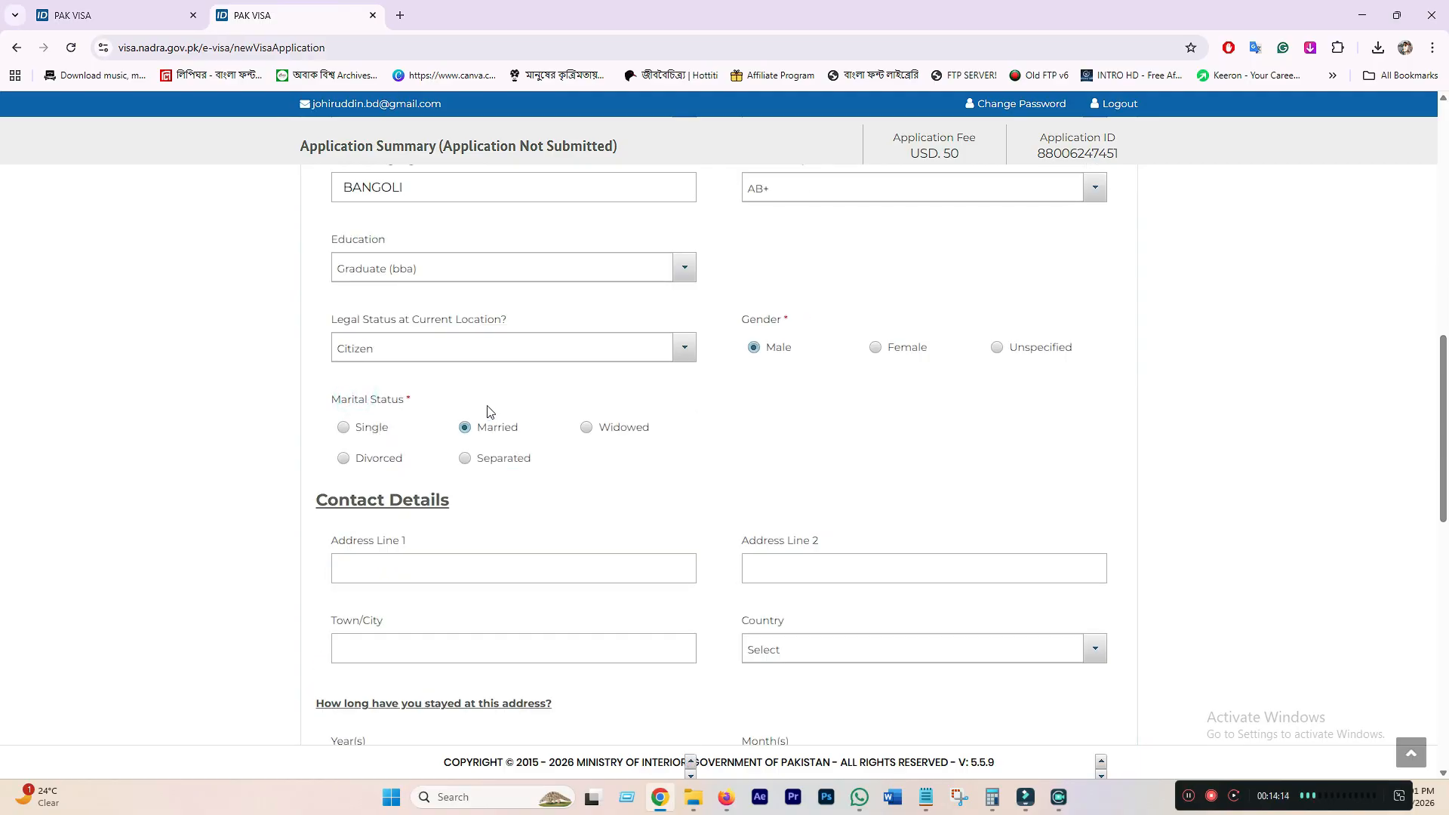
pyautogui.scroll(-1, 452, 400)
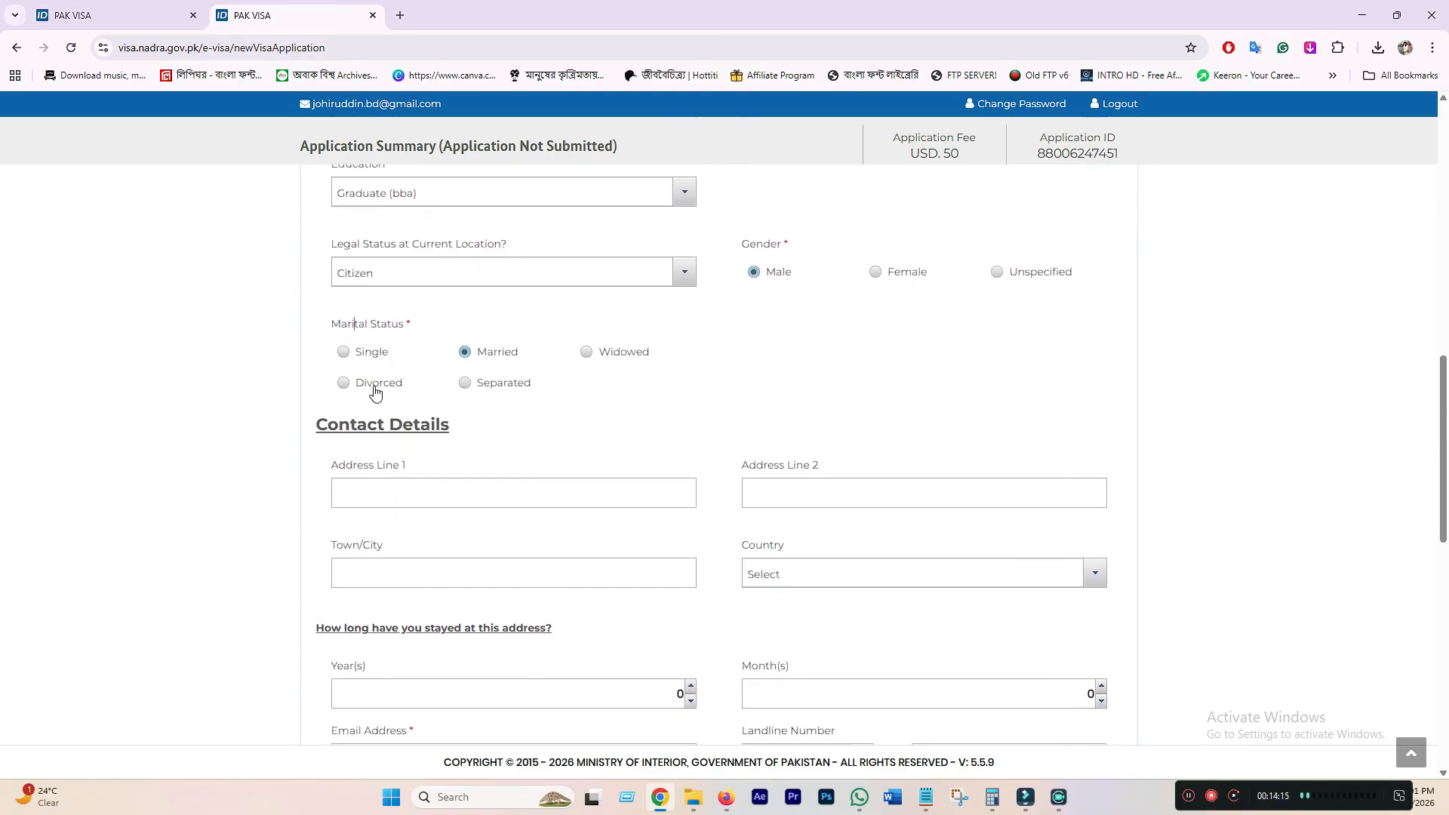
pyautogui.click(349, 354)
pyautogui.click(464, 354)
pyautogui.scroll(-1, 460, 490)
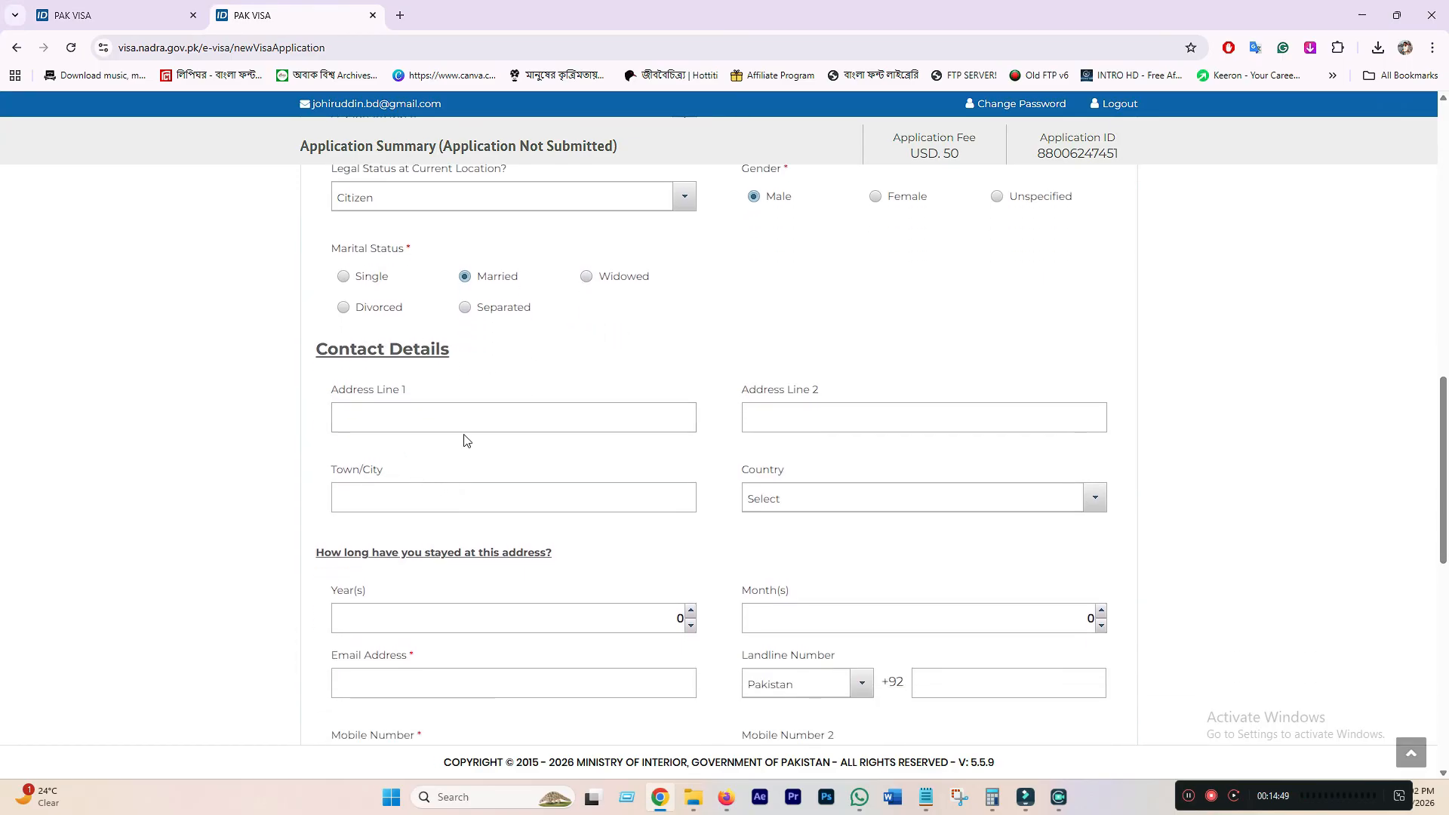
pyautogui.scroll(-1, 461, 431)
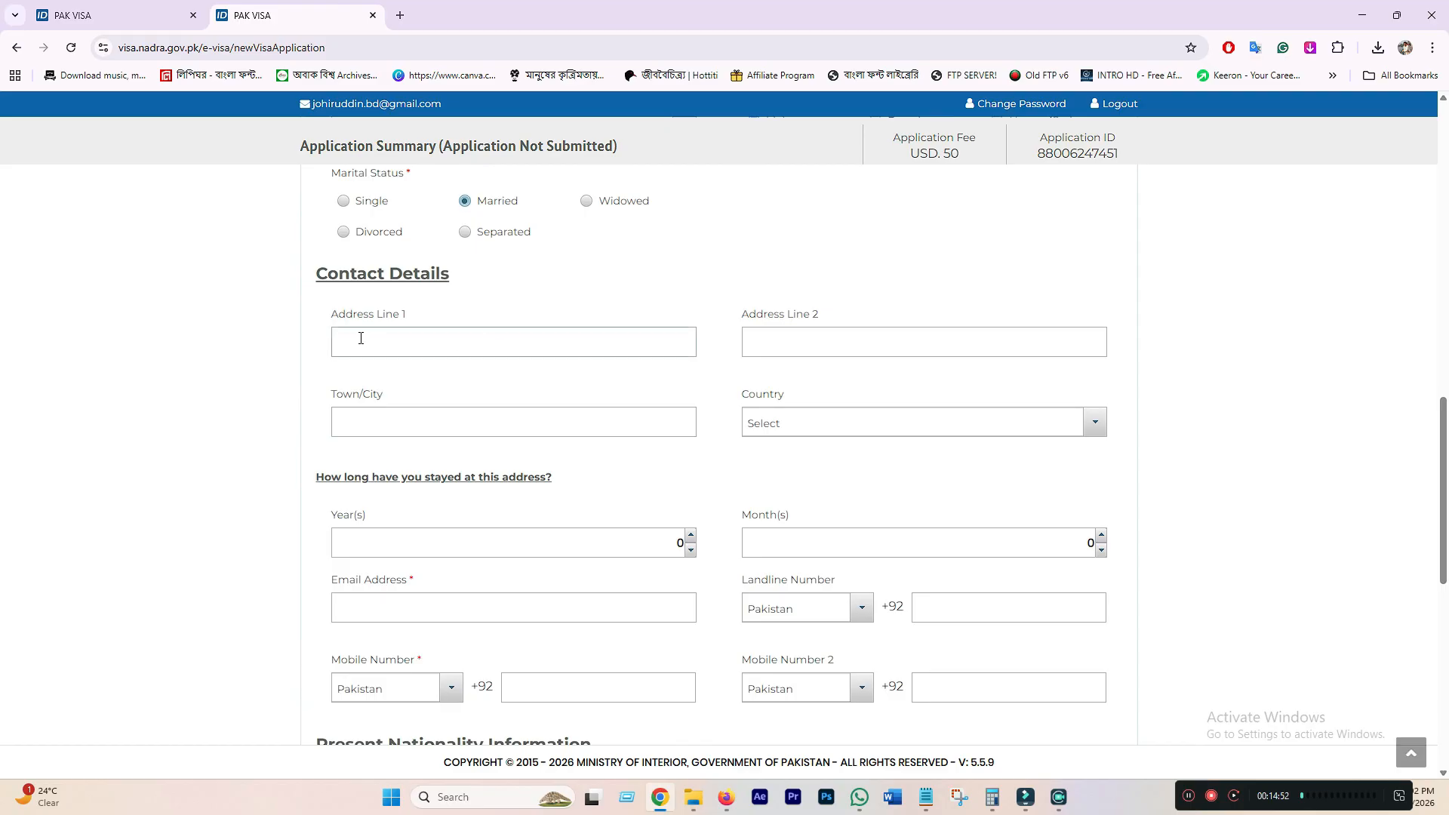
# - Enter the applicant's two address lines and town DHAKA, and choose Bangladesh as the country
pyautogui.click(371, 342)
pyautogui.click(371, 343)
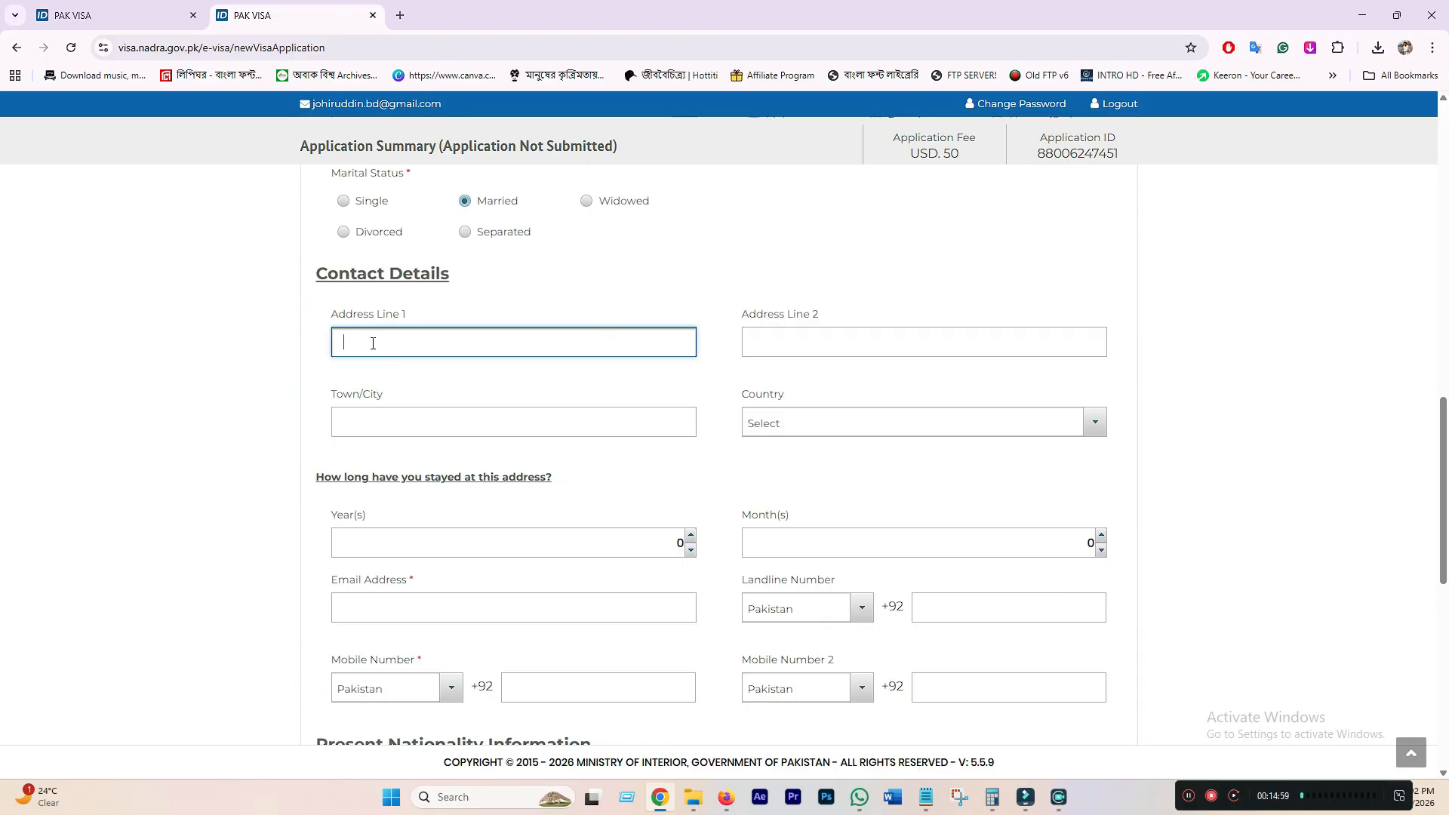
pyautogui.click(837, 341)
pyautogui.write('DHANMONDI')
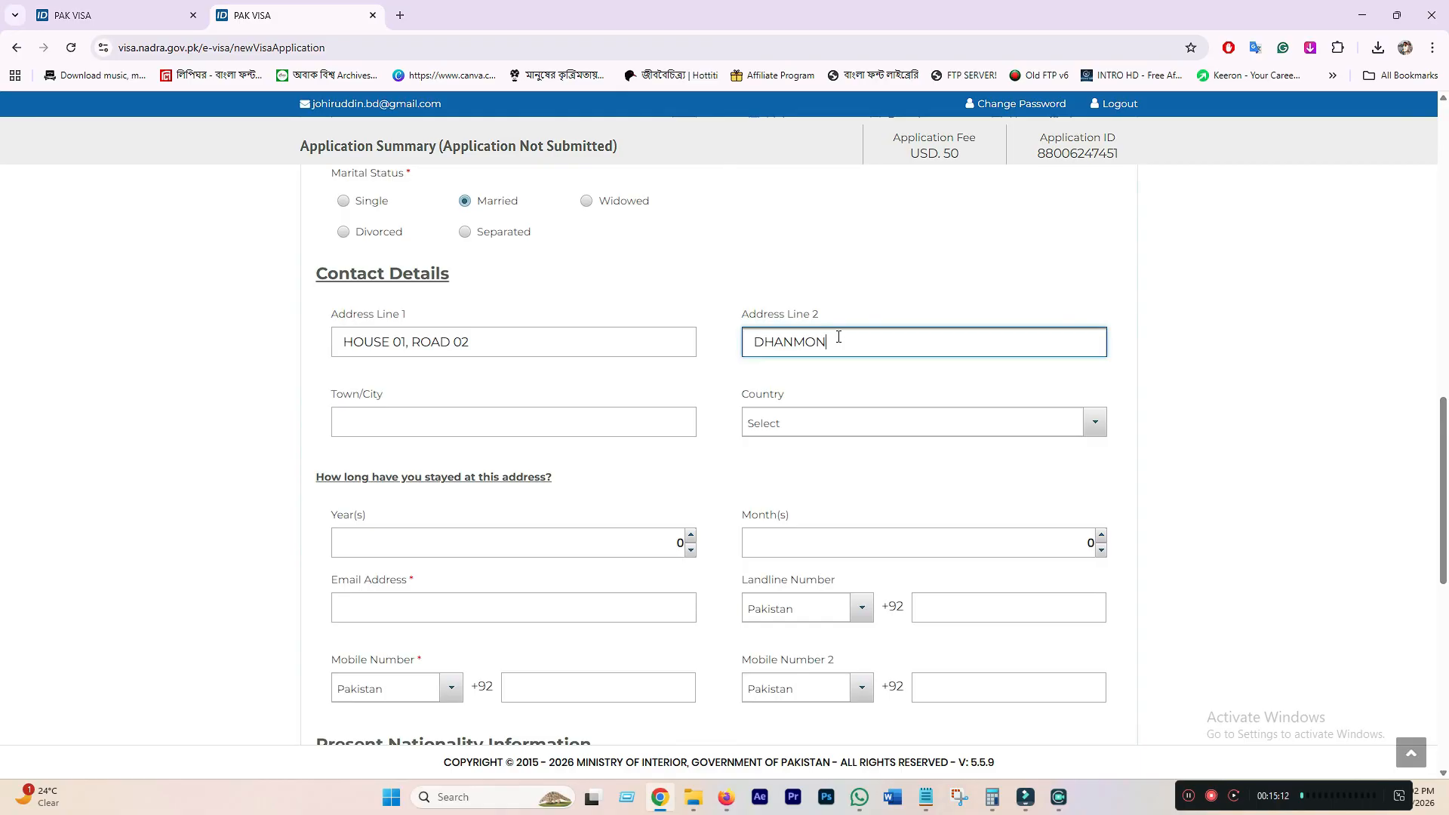
pyautogui.click(562, 422)
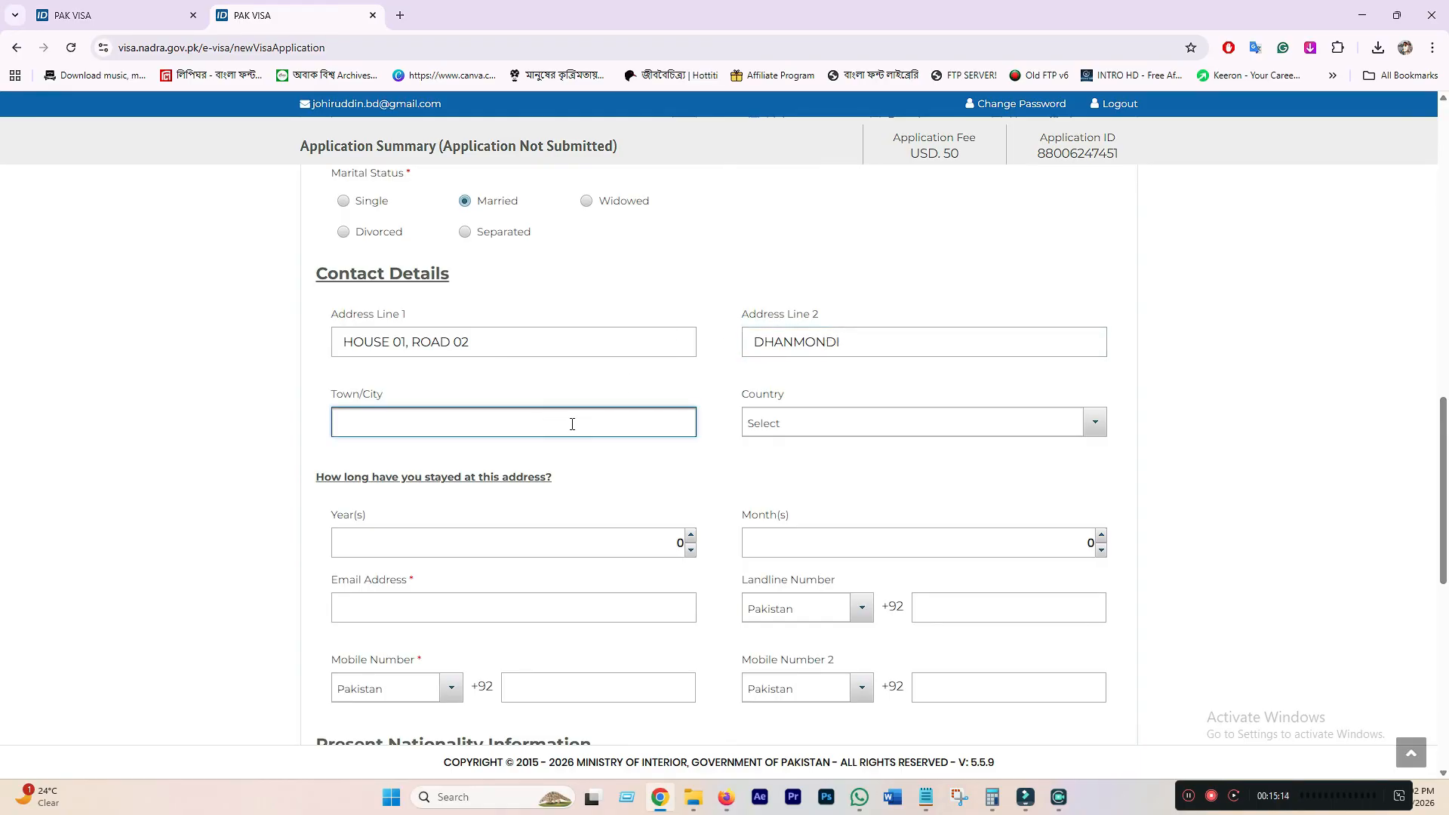
pyautogui.write('DHAKA')
pyautogui.click(824, 421)
pyautogui.write('BAN')
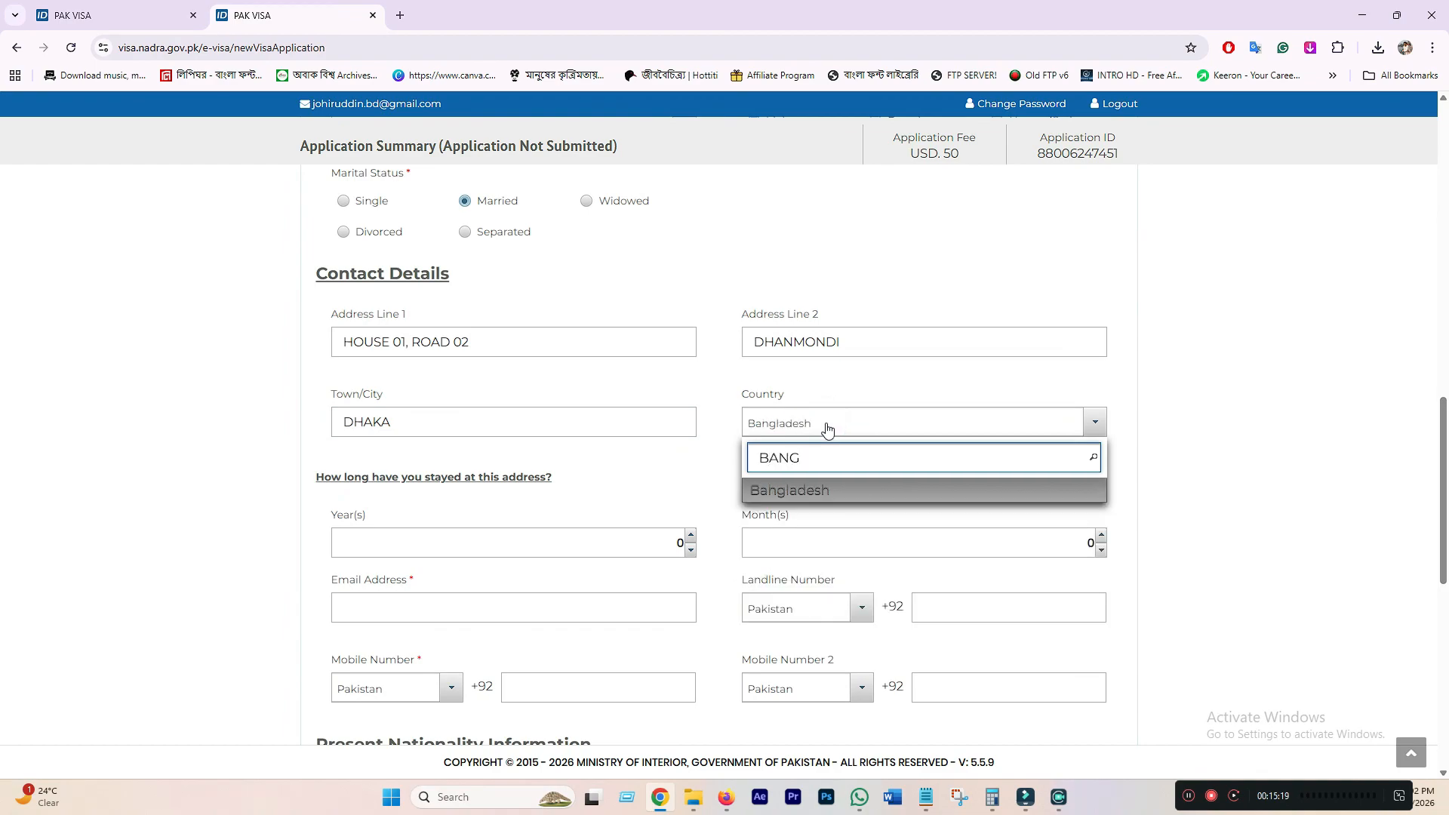
pyautogui.write('G')
pyautogui.click(834, 495)
# - Raise the years stayed at this address to 28, then move to the email and mobile fields
pyautogui.scroll(-2, 834, 492)
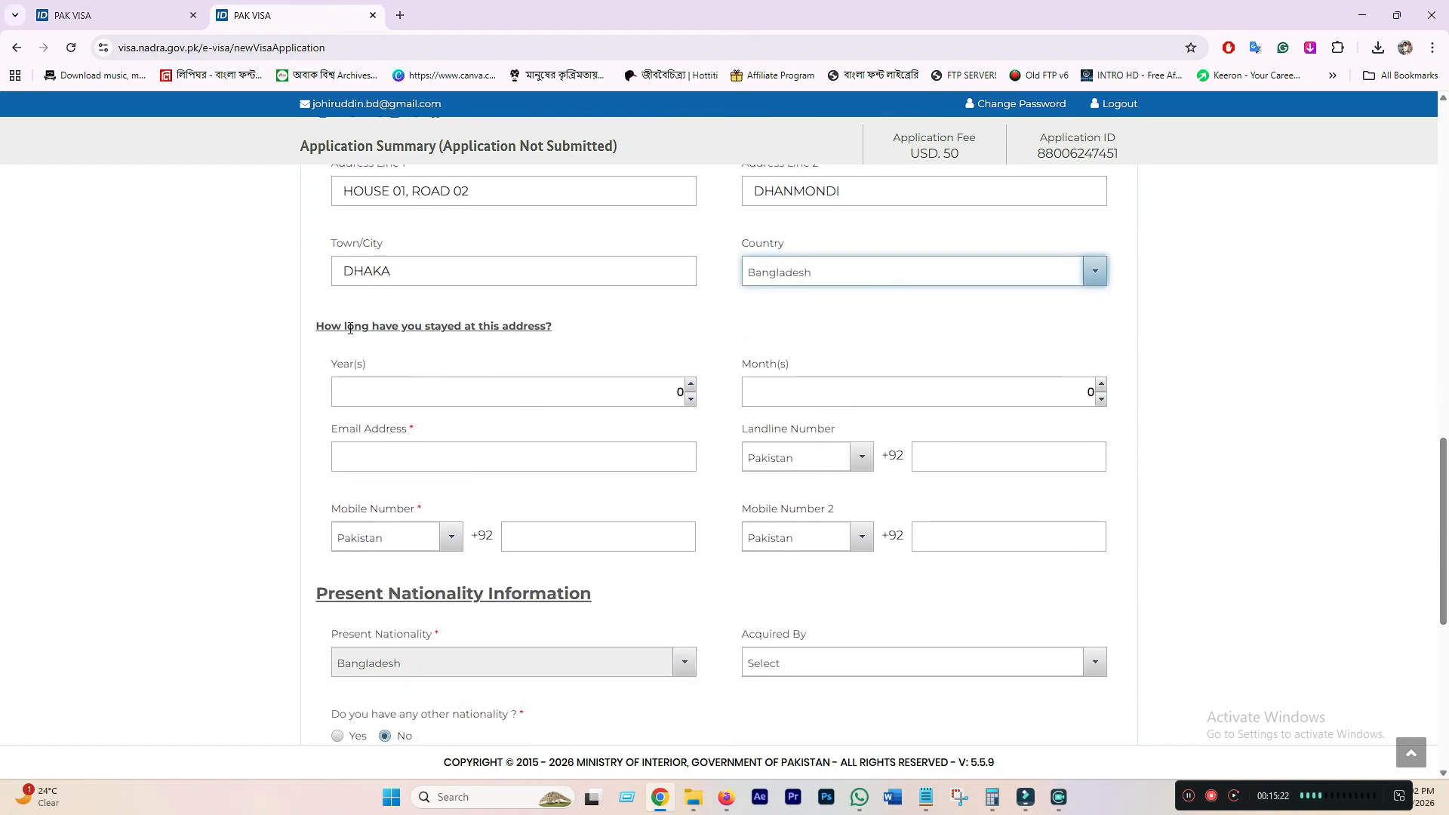
pyautogui.scroll(1, 547, 346)
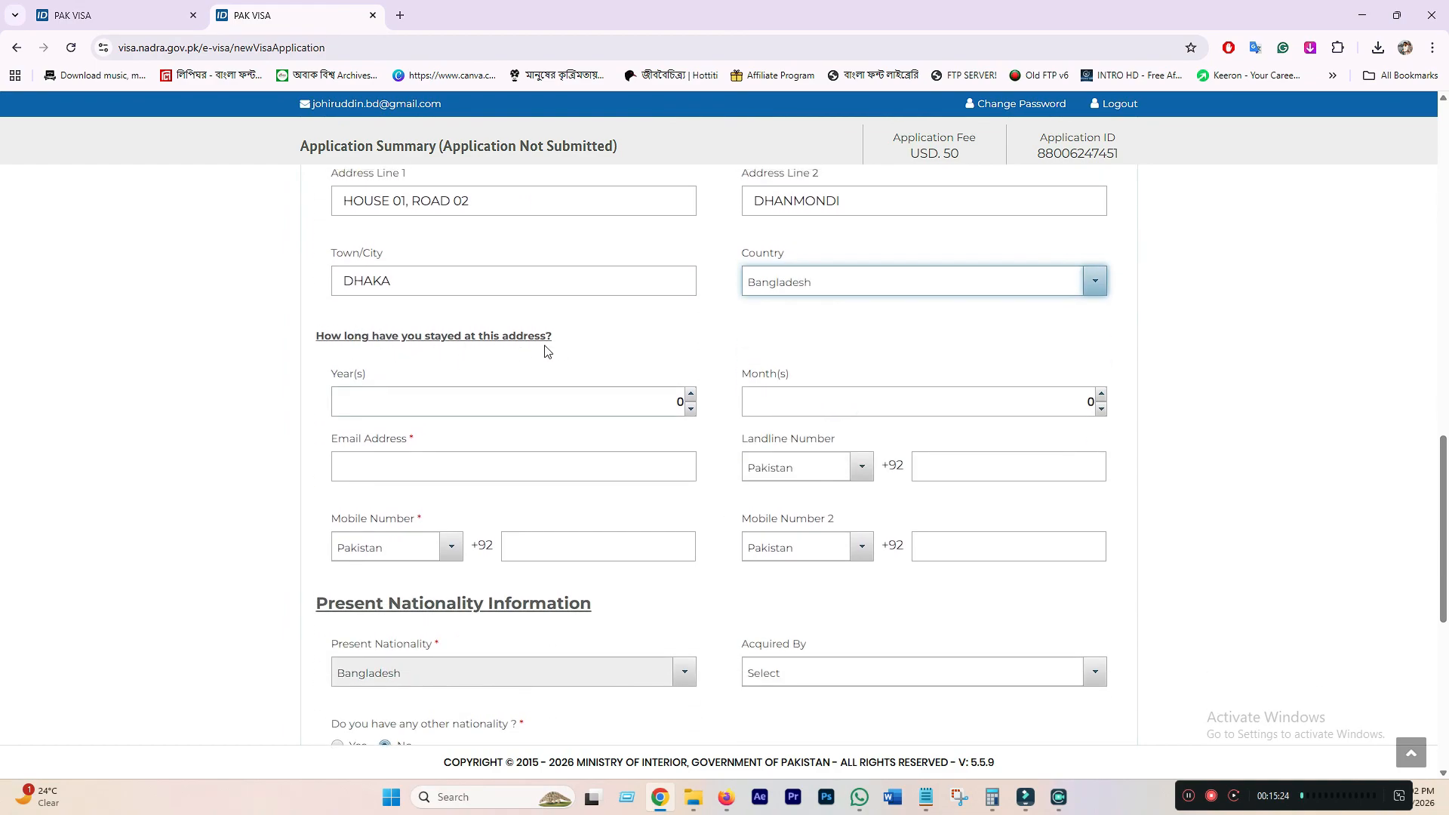
pyautogui.moveTo(306, 253); pyautogui.dragTo(776, 330)
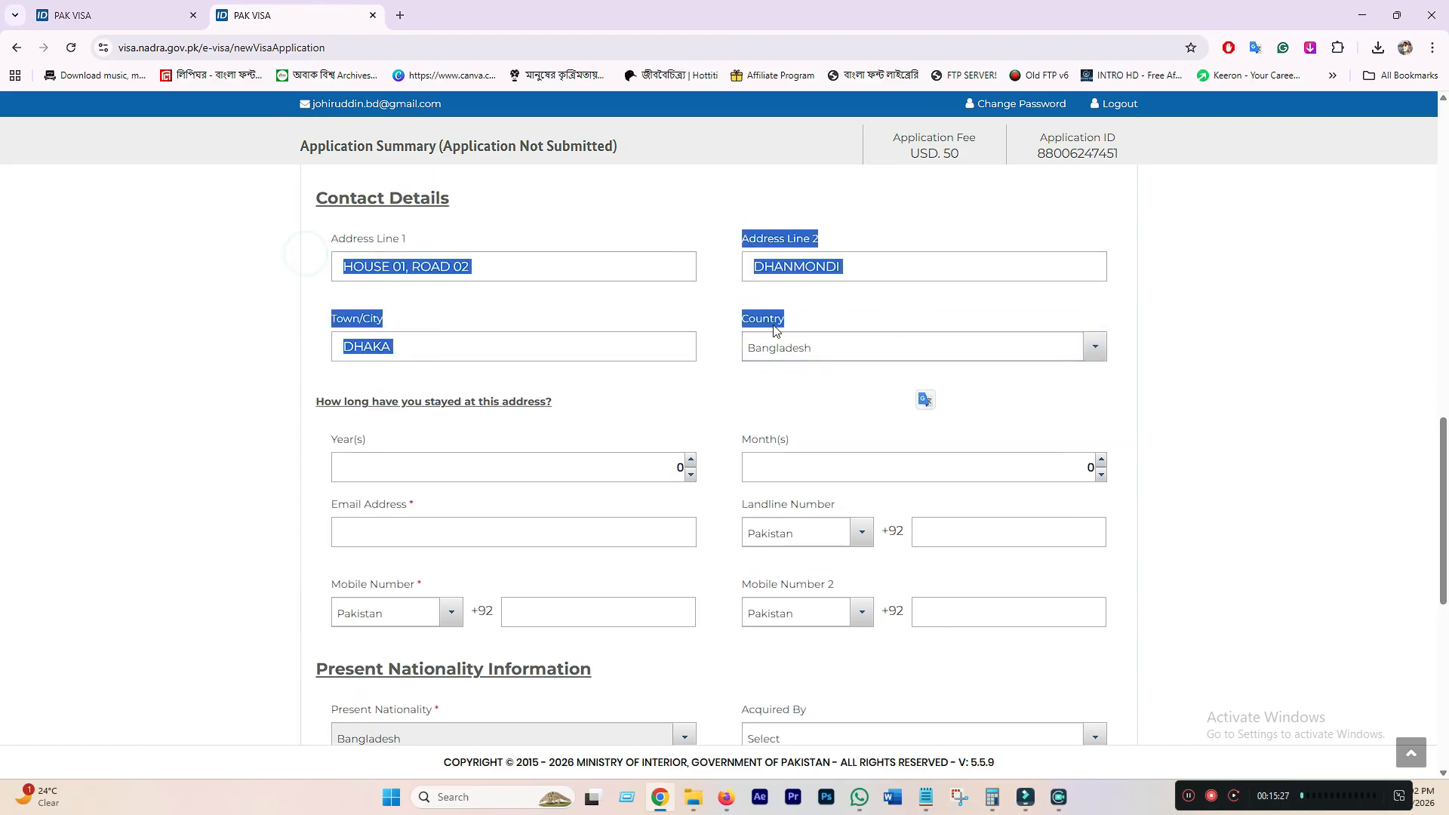
pyautogui.click(643, 312)
pyautogui.click(418, 469)
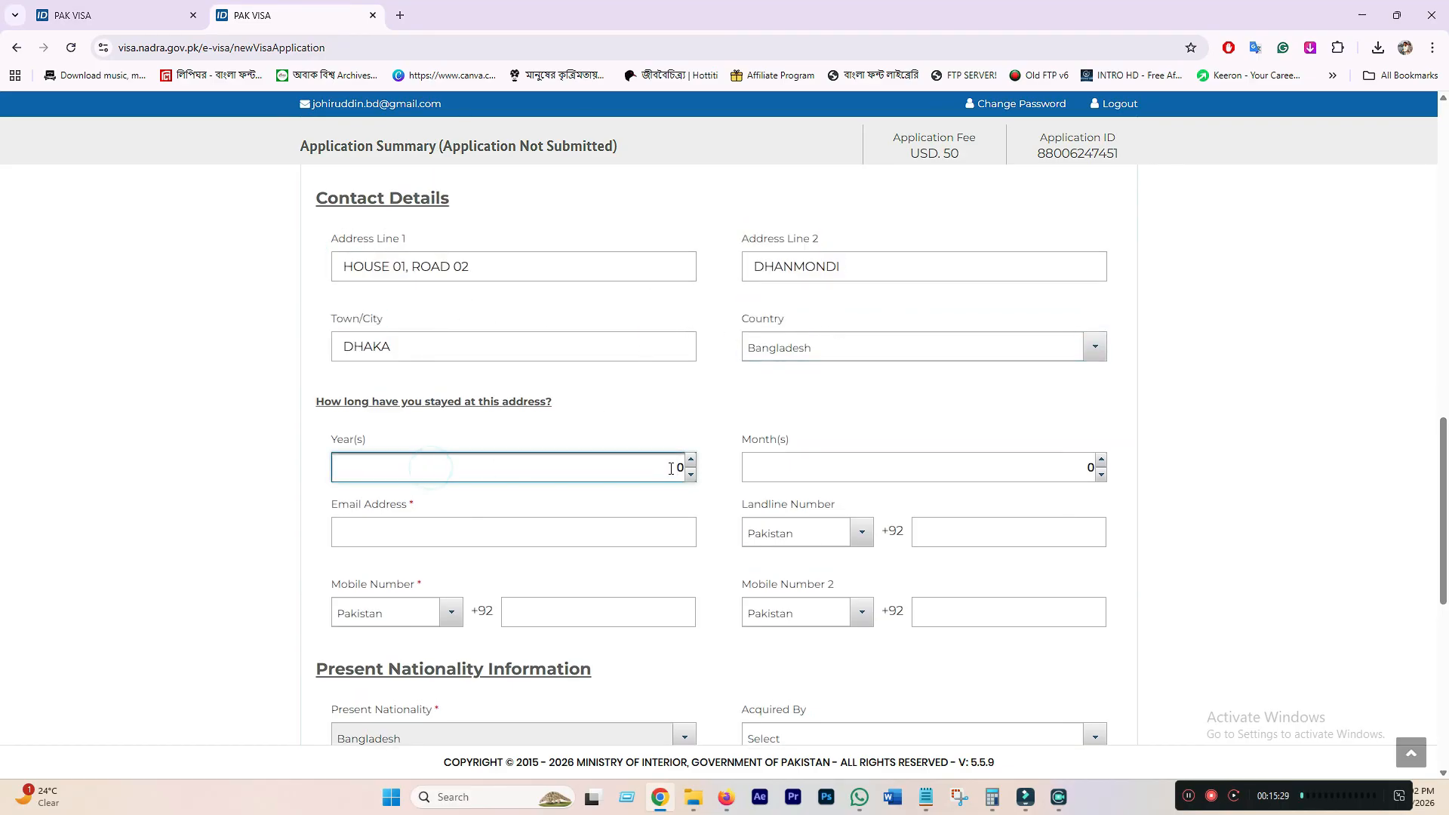
pyautogui.click(690, 460)
pyautogui.click(691, 459)
pyautogui.click(692, 459)
pyautogui.click(461, 534)
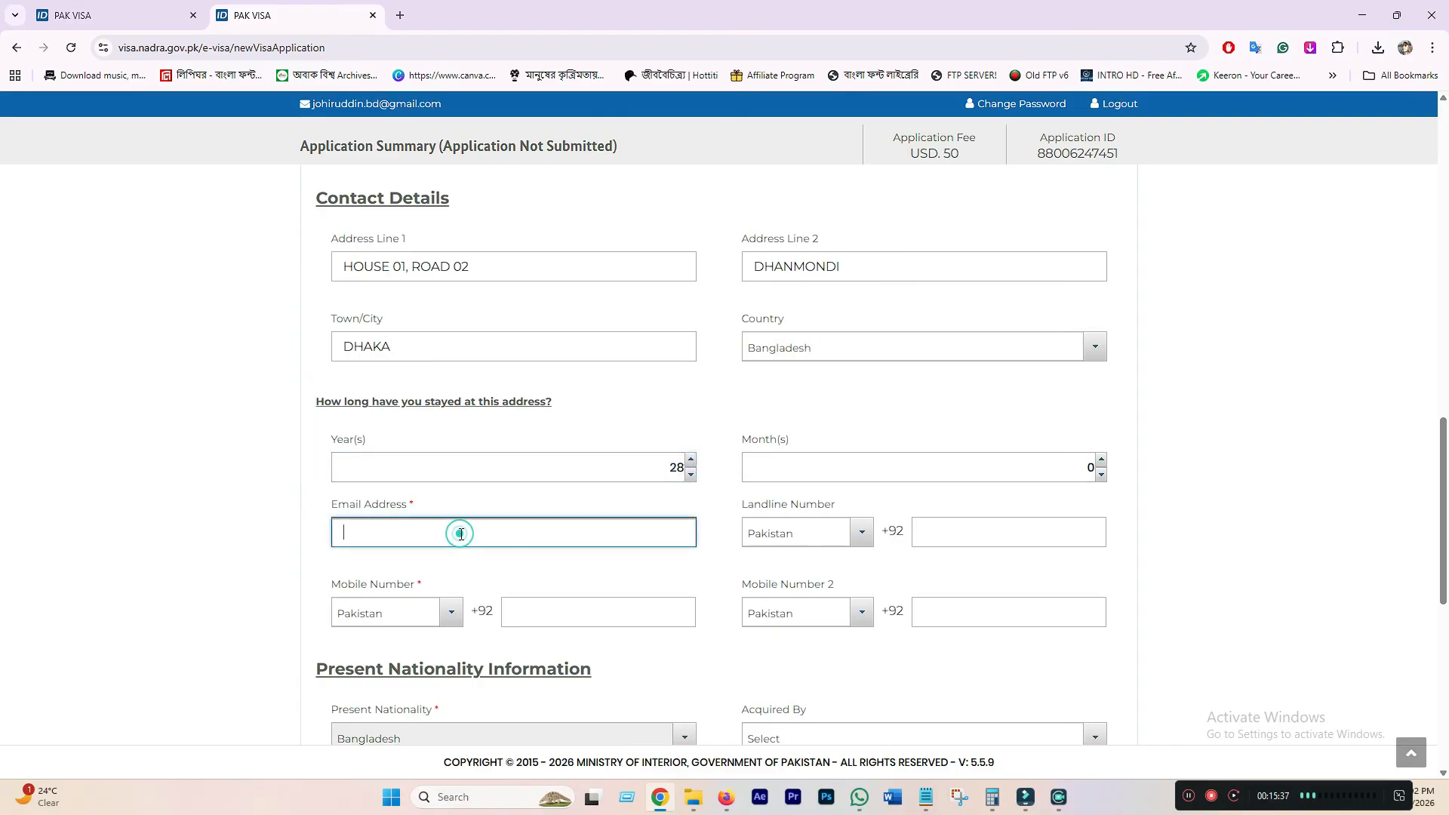
pyautogui.click(550, 616)
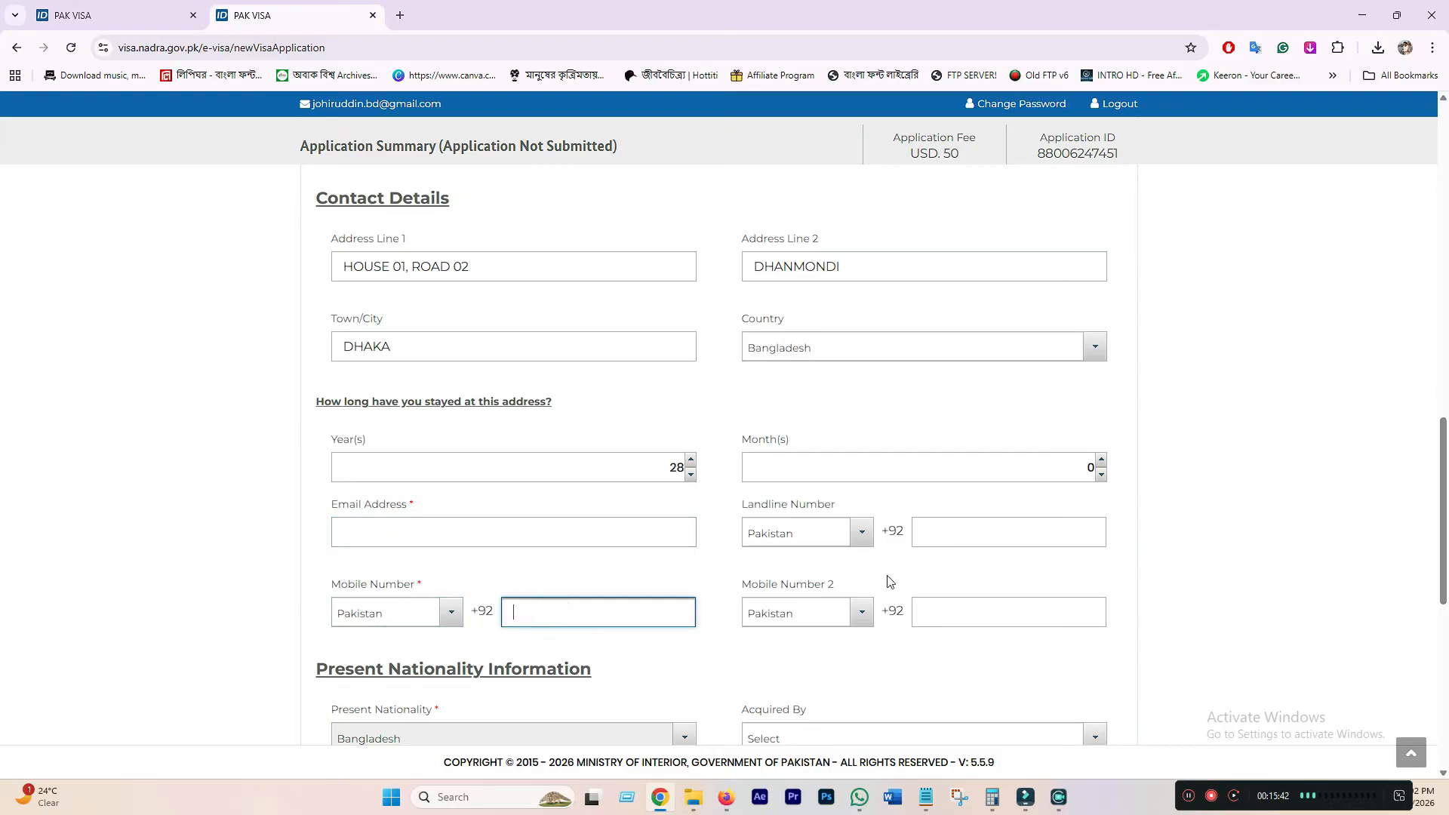
# - Record the applicant's nationality as acquired by Birth
pyautogui.scroll(-3, 498, 578)
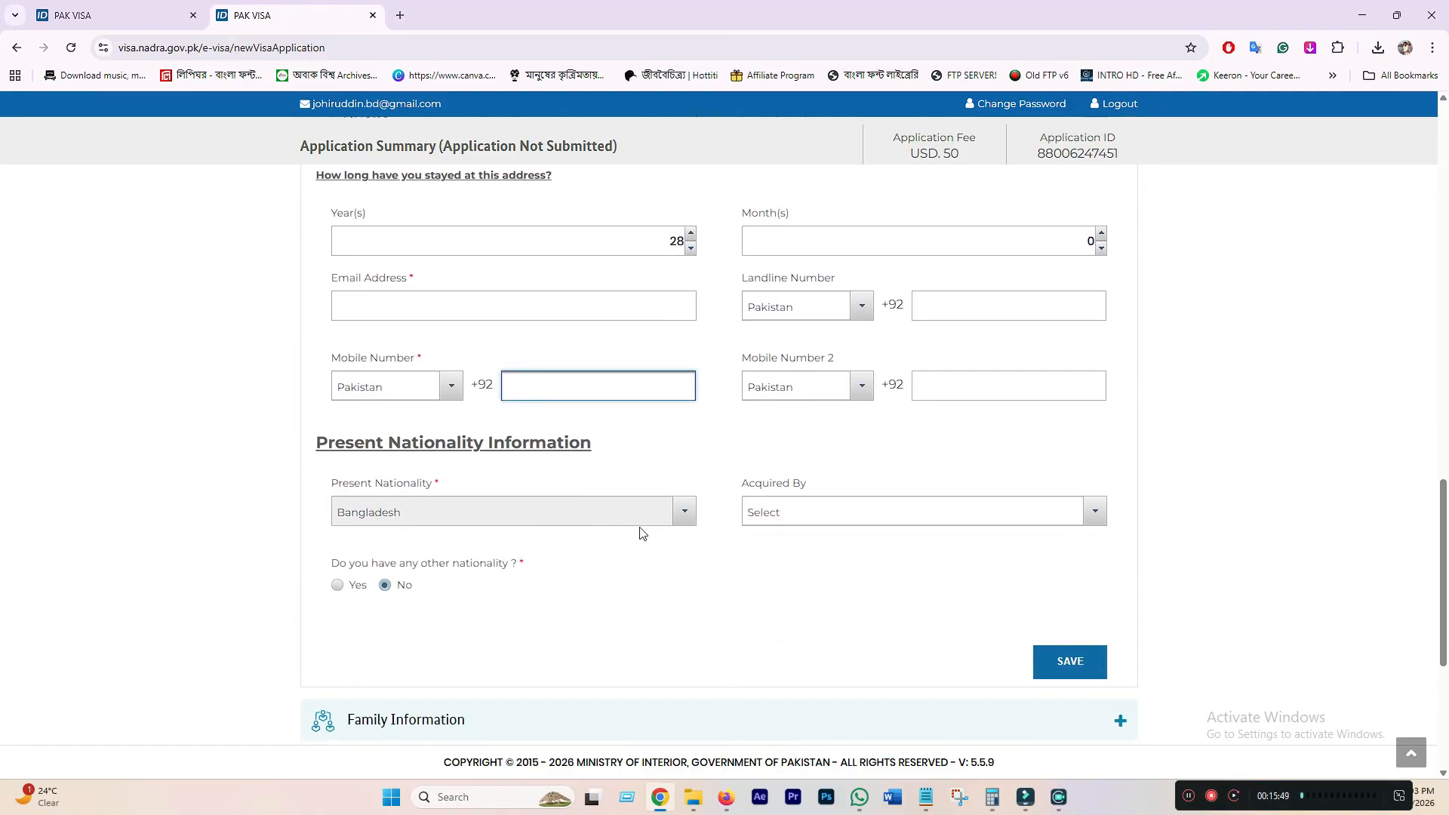
pyautogui.click(789, 511)
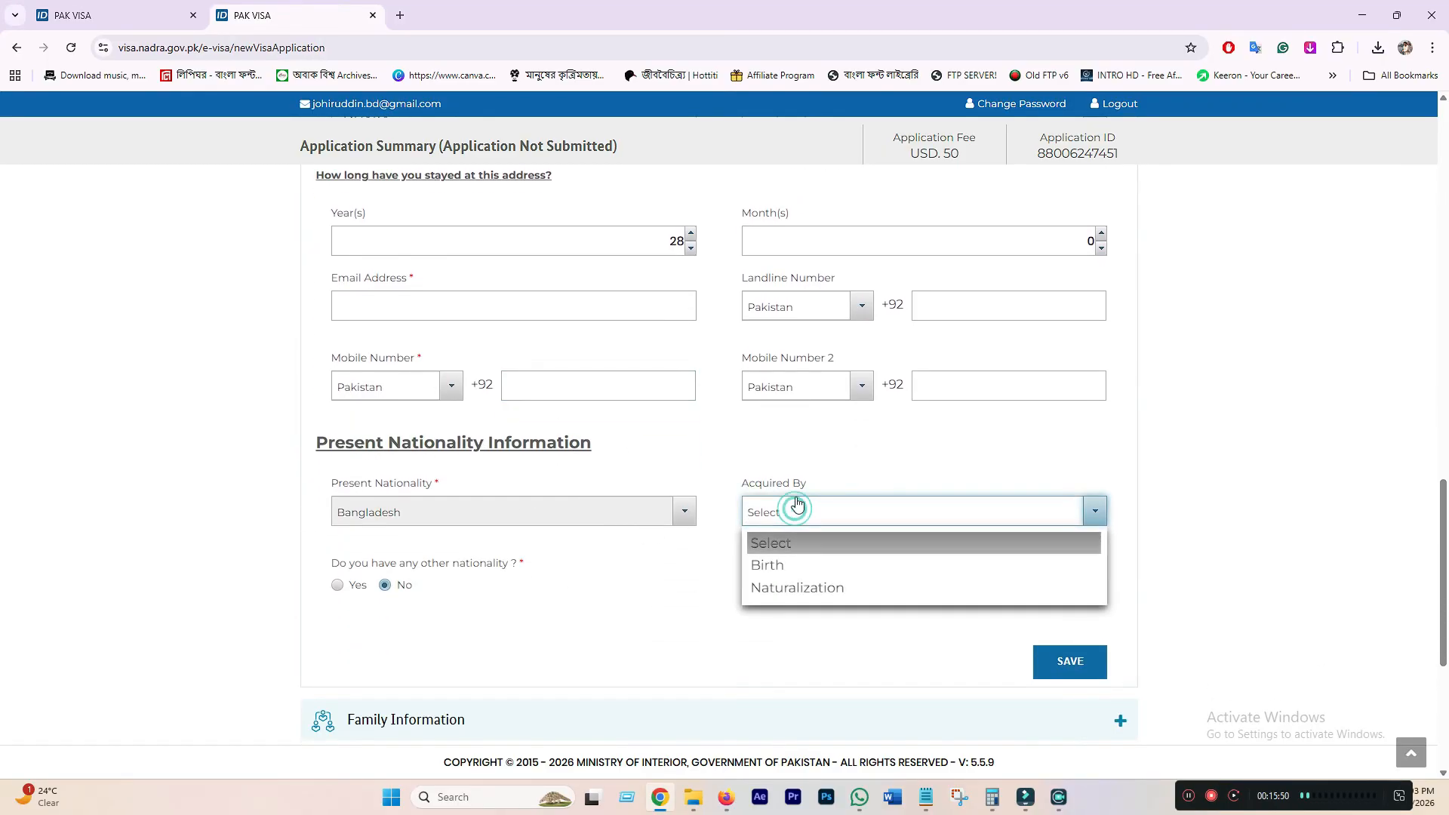
pyautogui.click(758, 565)
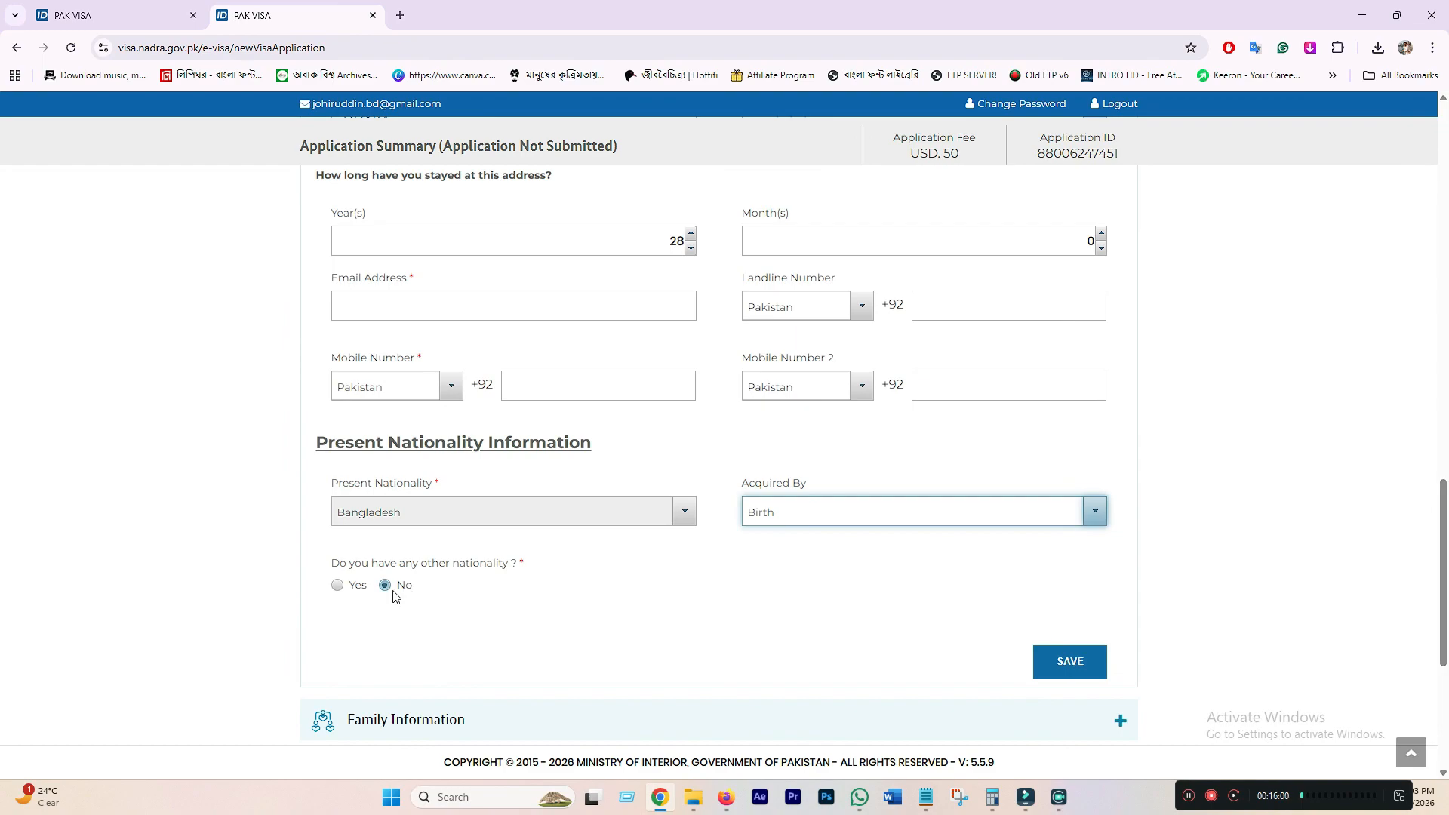
# - Answer No to holding any other nationality and scroll on to Family Information
pyautogui.click(337, 585)
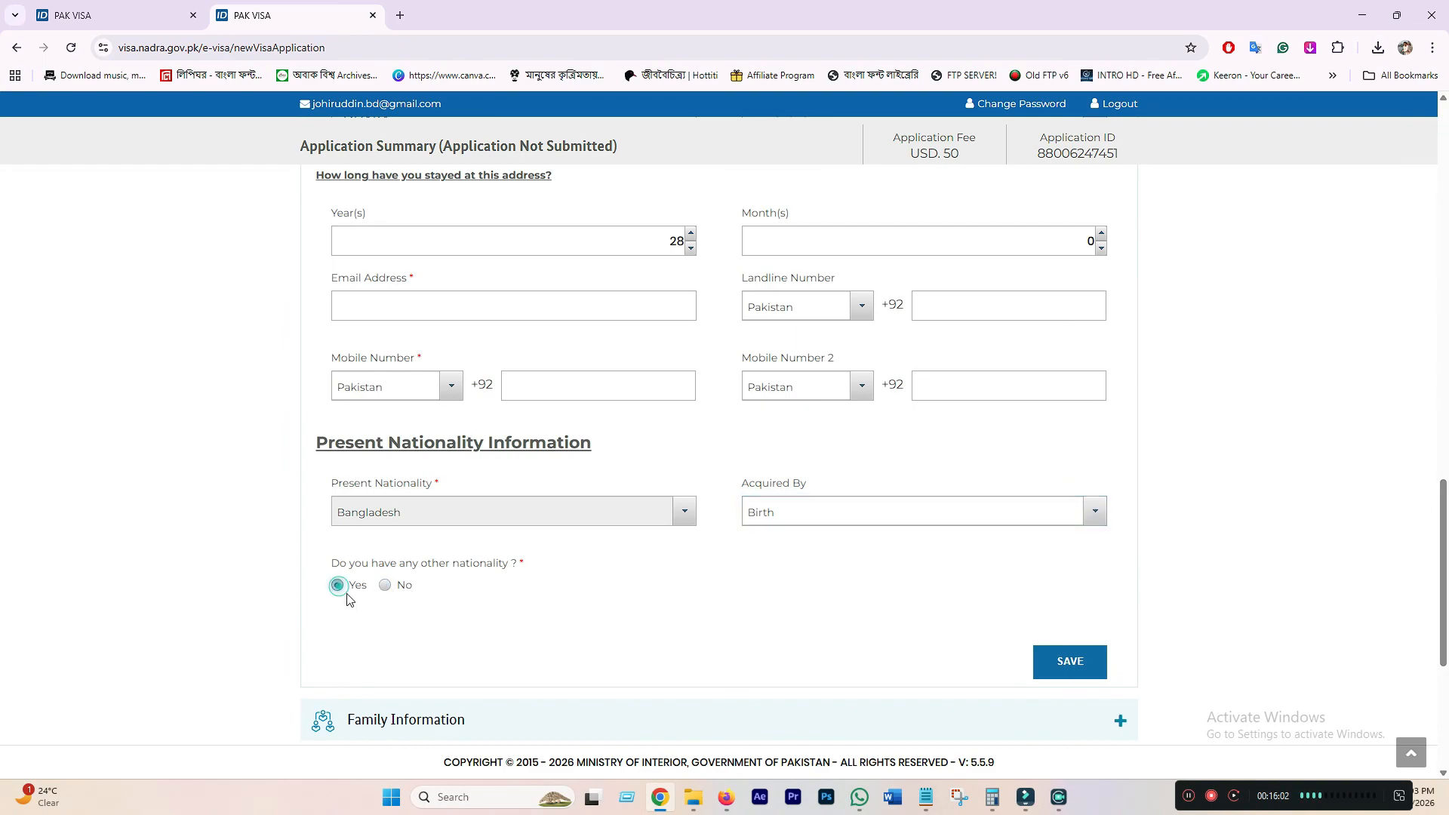
pyautogui.scroll(-3, 423, 589)
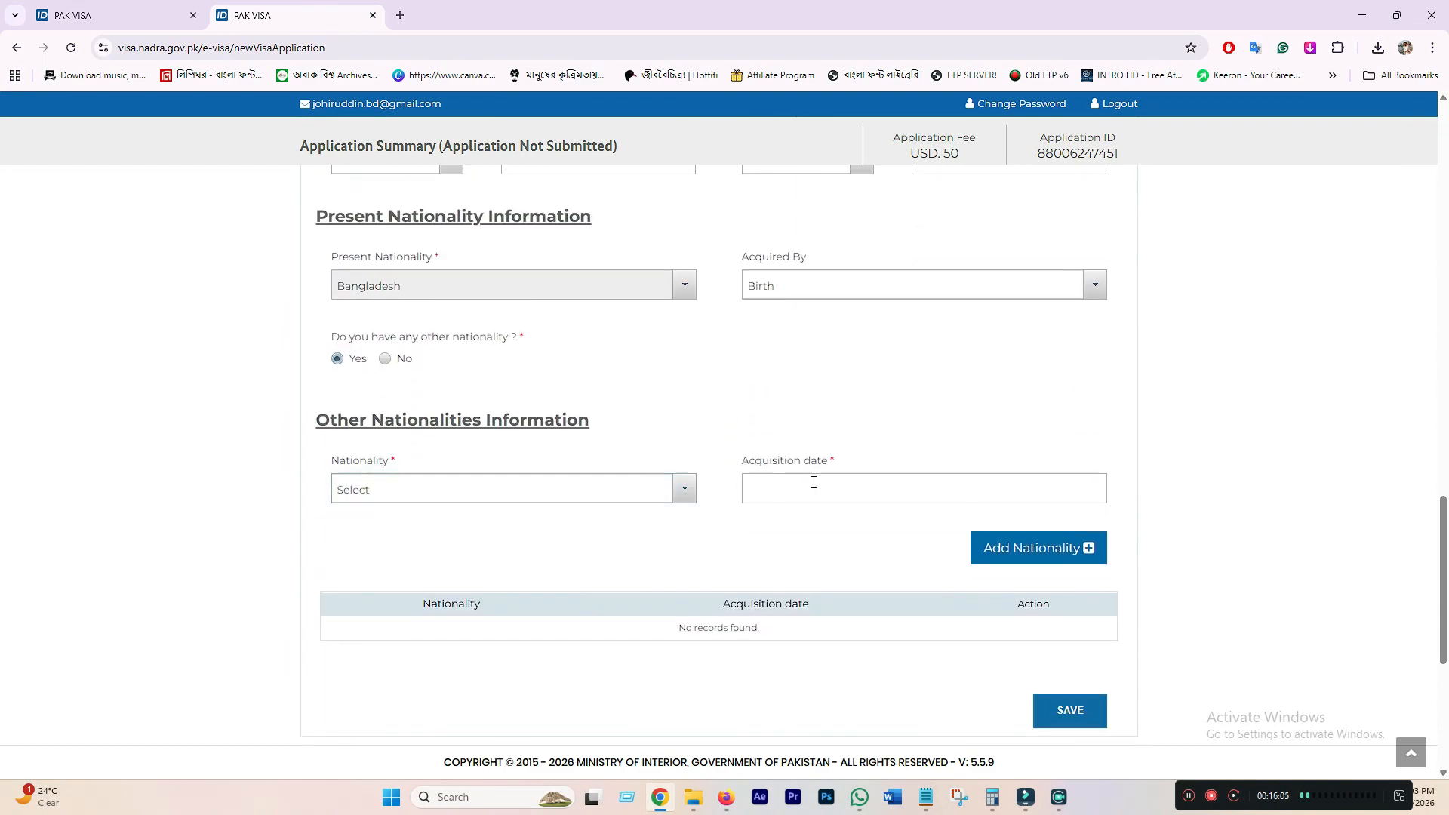
pyautogui.scroll(2, 453, 528)
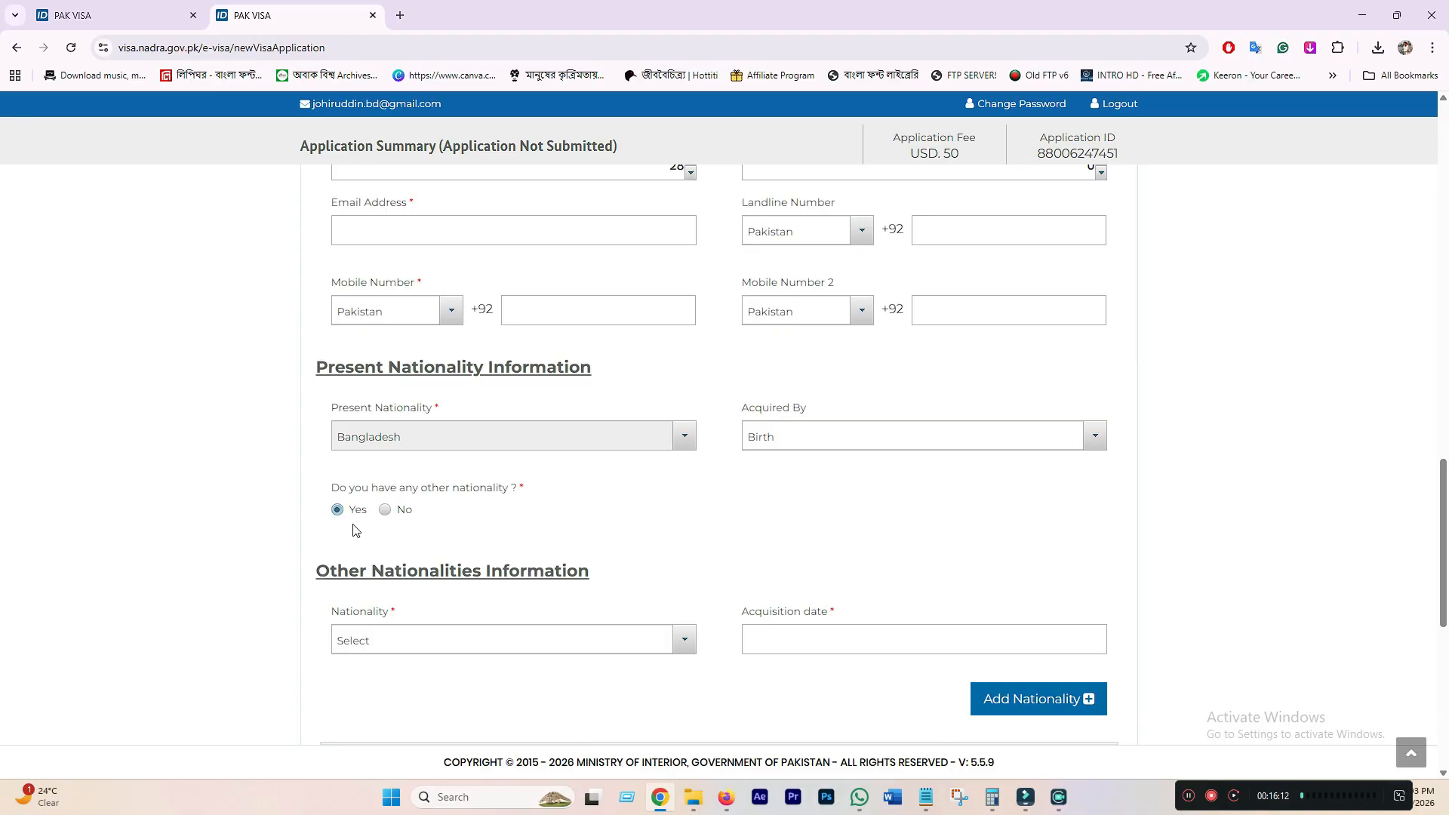
pyautogui.click(464, 647)
pyautogui.click(483, 649)
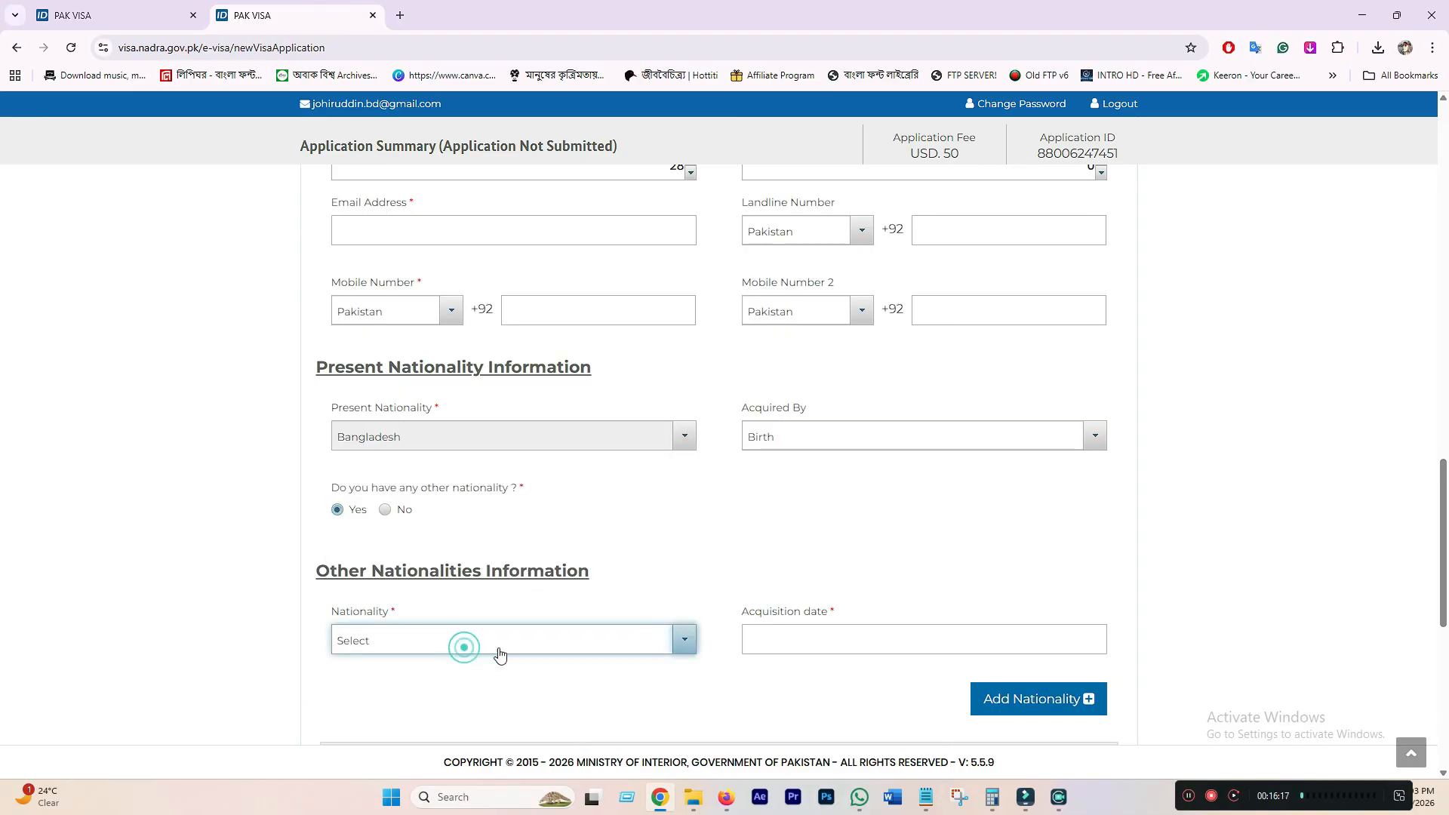
pyautogui.scroll(-2, 830, 645)
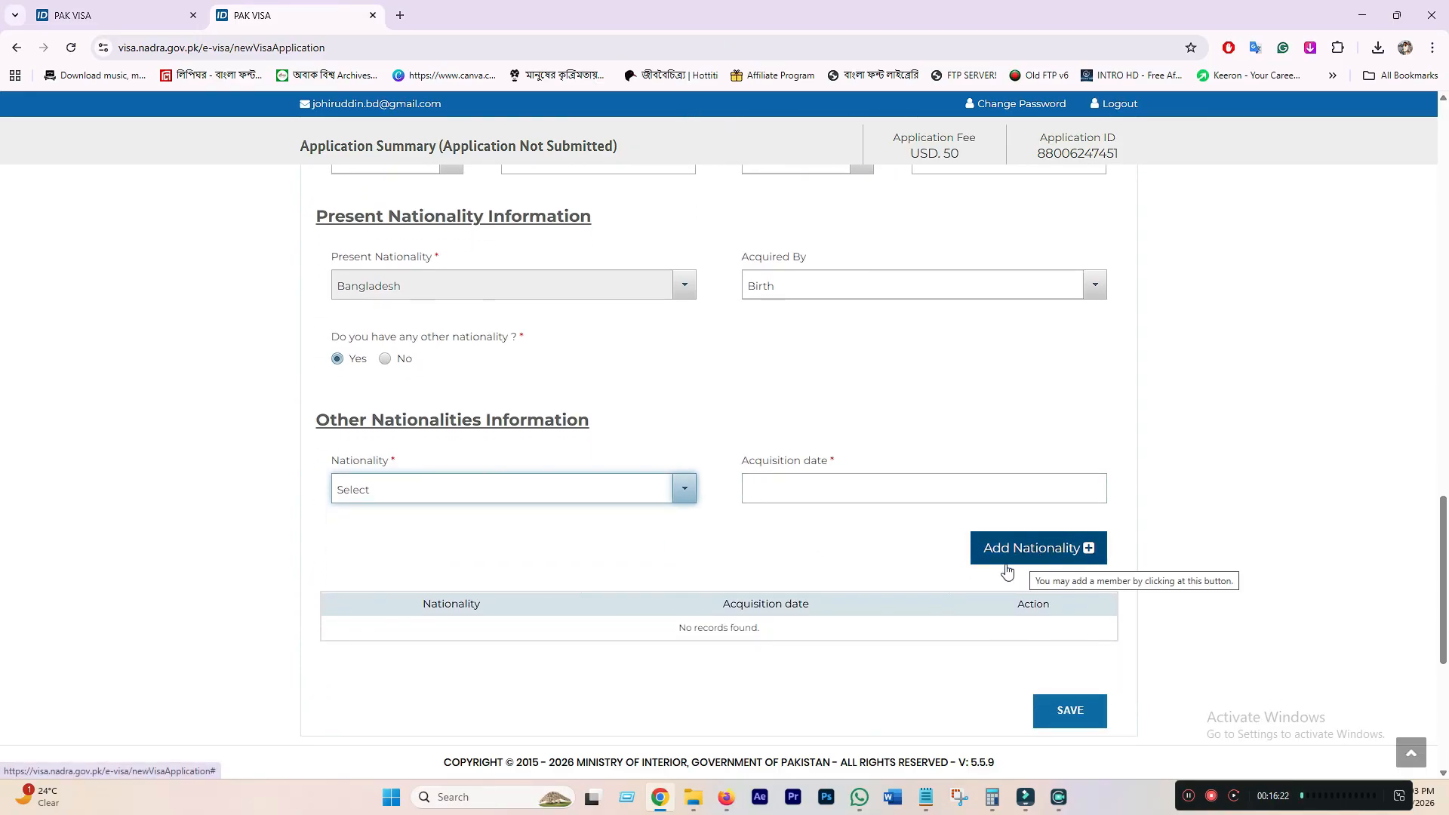
pyautogui.scroll(2, 417, 526)
pyautogui.click(385, 510)
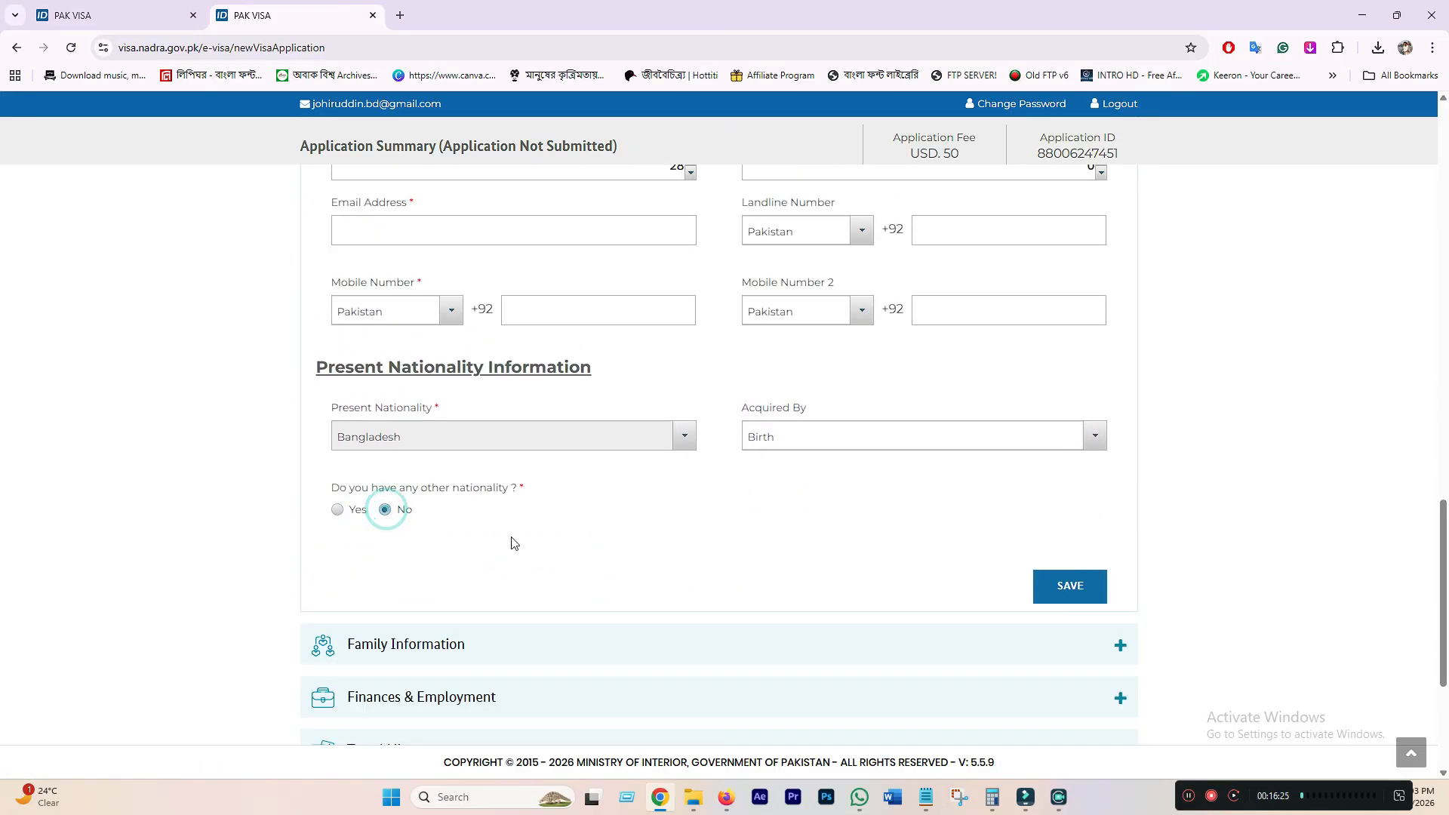
pyautogui.scroll(-2, 603, 554)
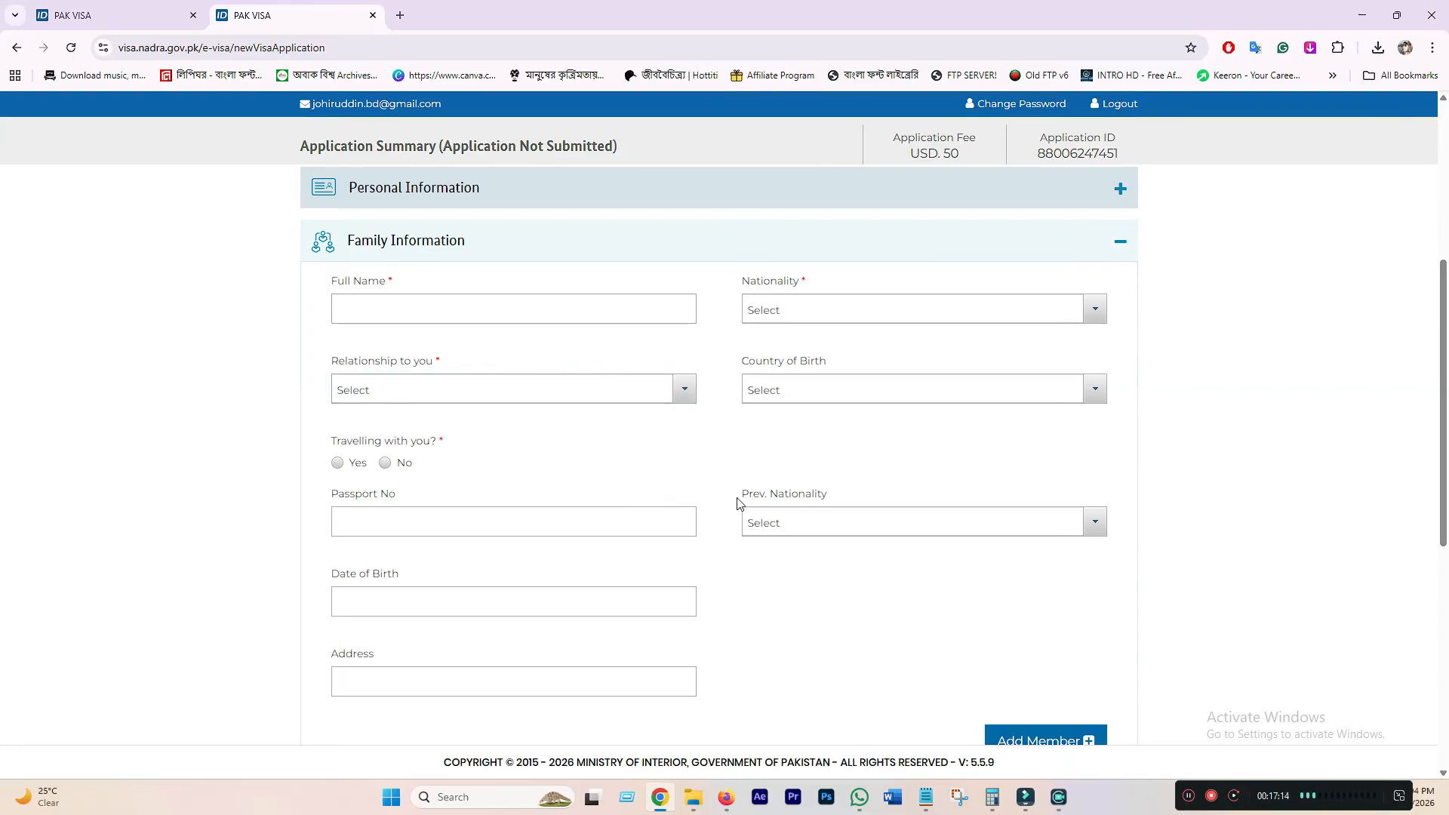
pyautogui.scroll(-2, 737, 504)
# - Enter the father's full name, with Bangladesh as nationality and Father as relationship
pyautogui.scroll(1, 720, 507)
pyautogui.scroll(1, 719, 507)
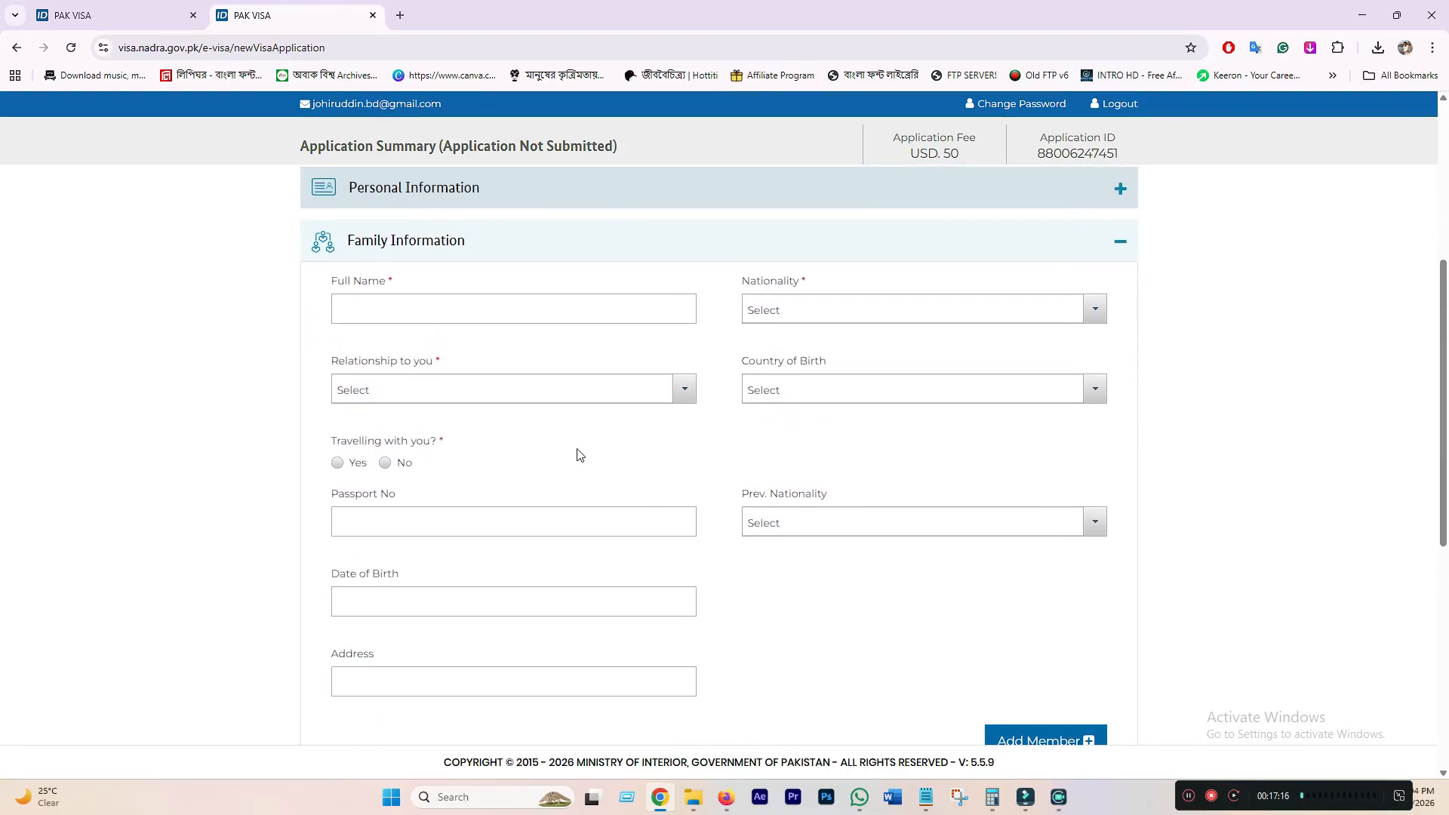
pyautogui.click(440, 309)
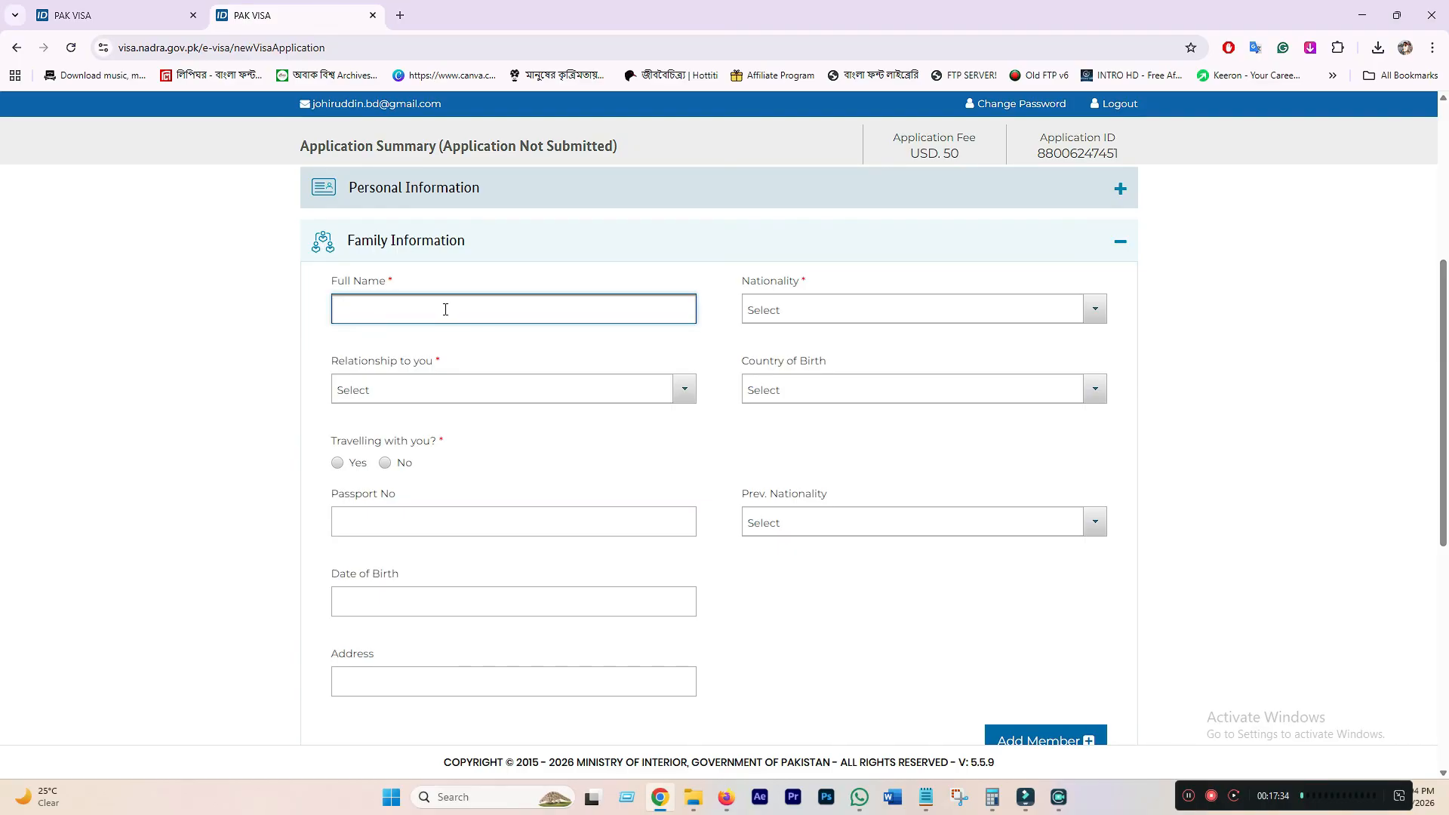
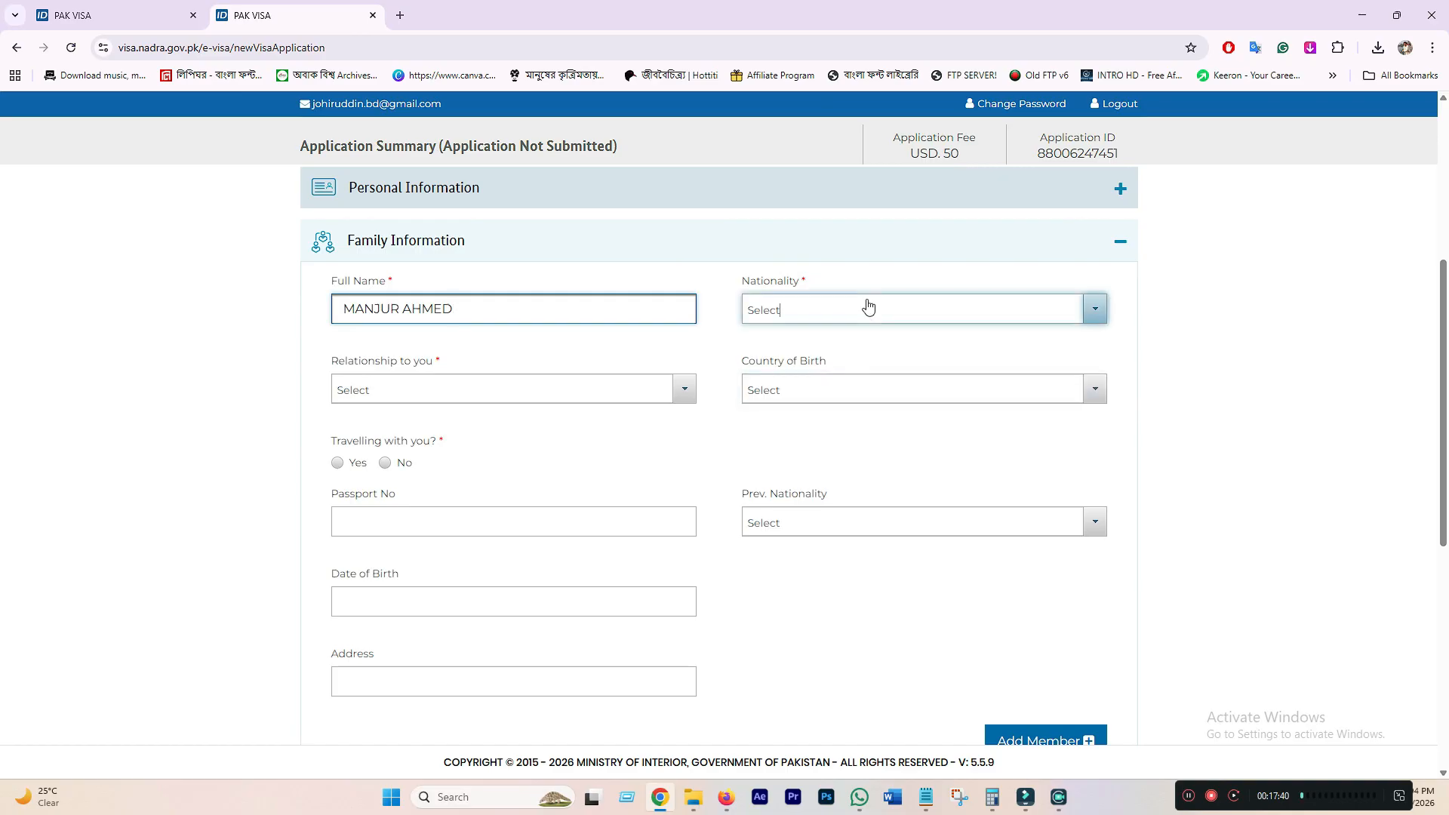
pyautogui.click(866, 307)
pyautogui.write('BANG')
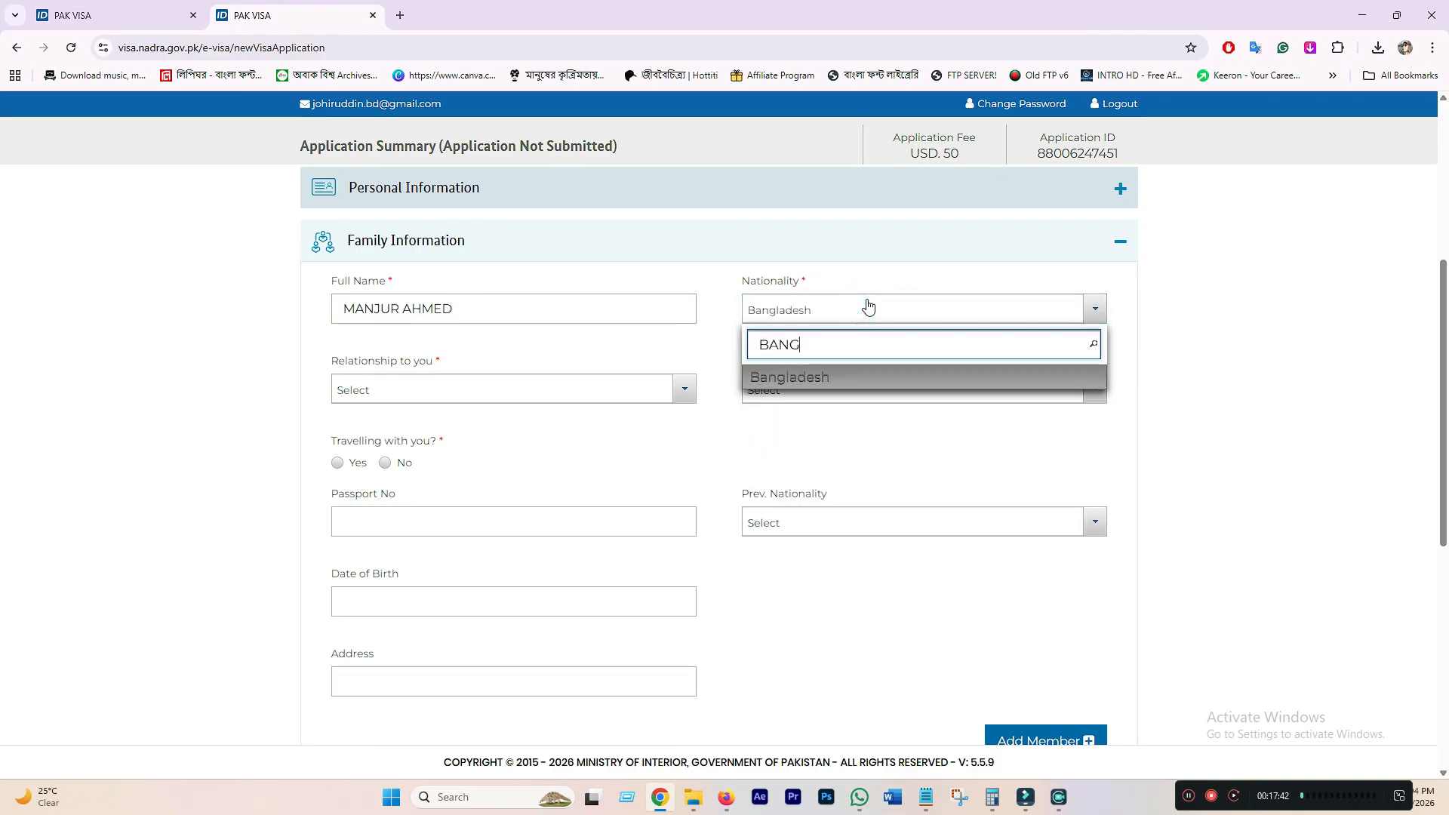
pyautogui.click(806, 377)
pyautogui.click(507, 389)
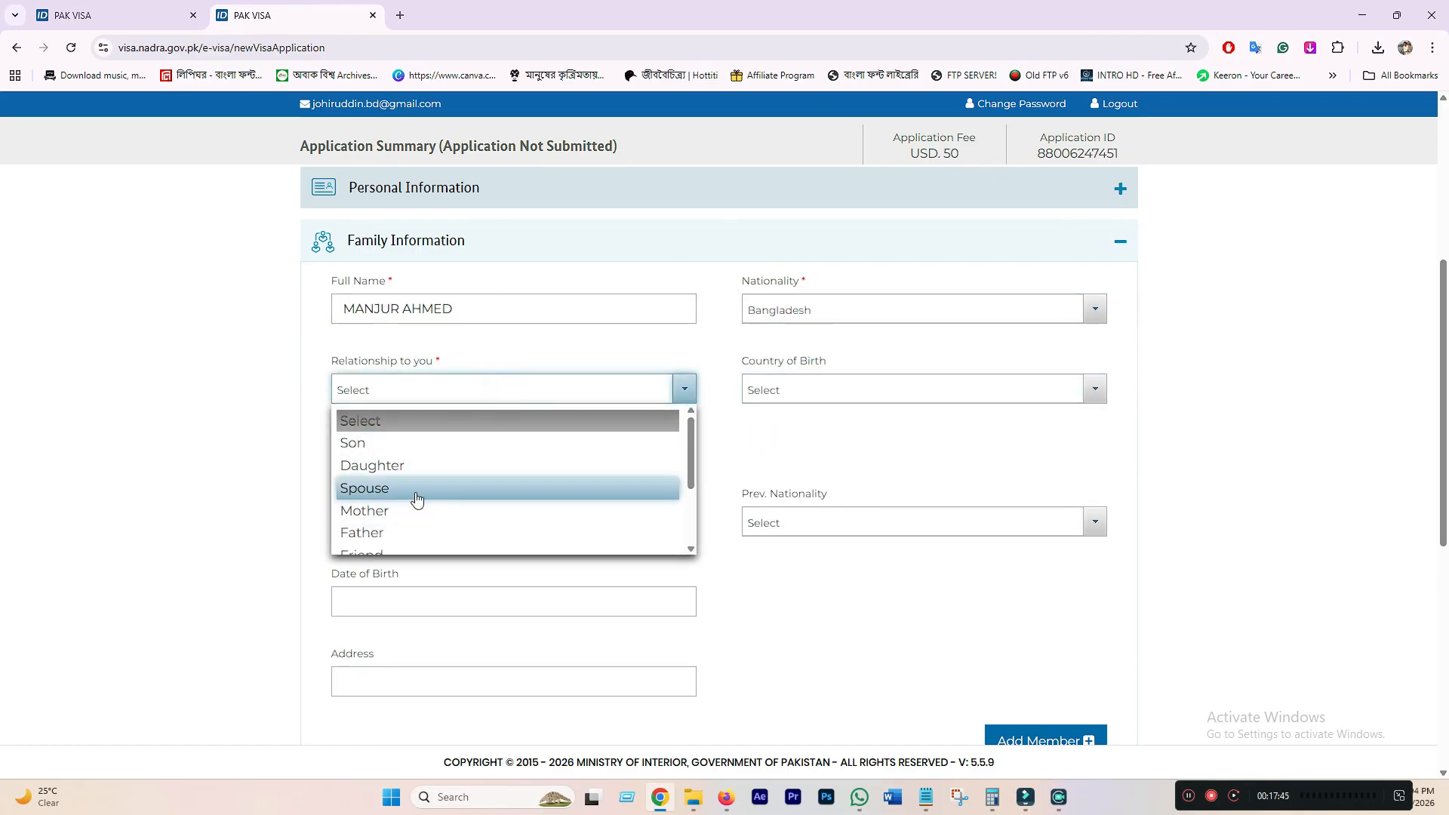
pyautogui.click(363, 532)
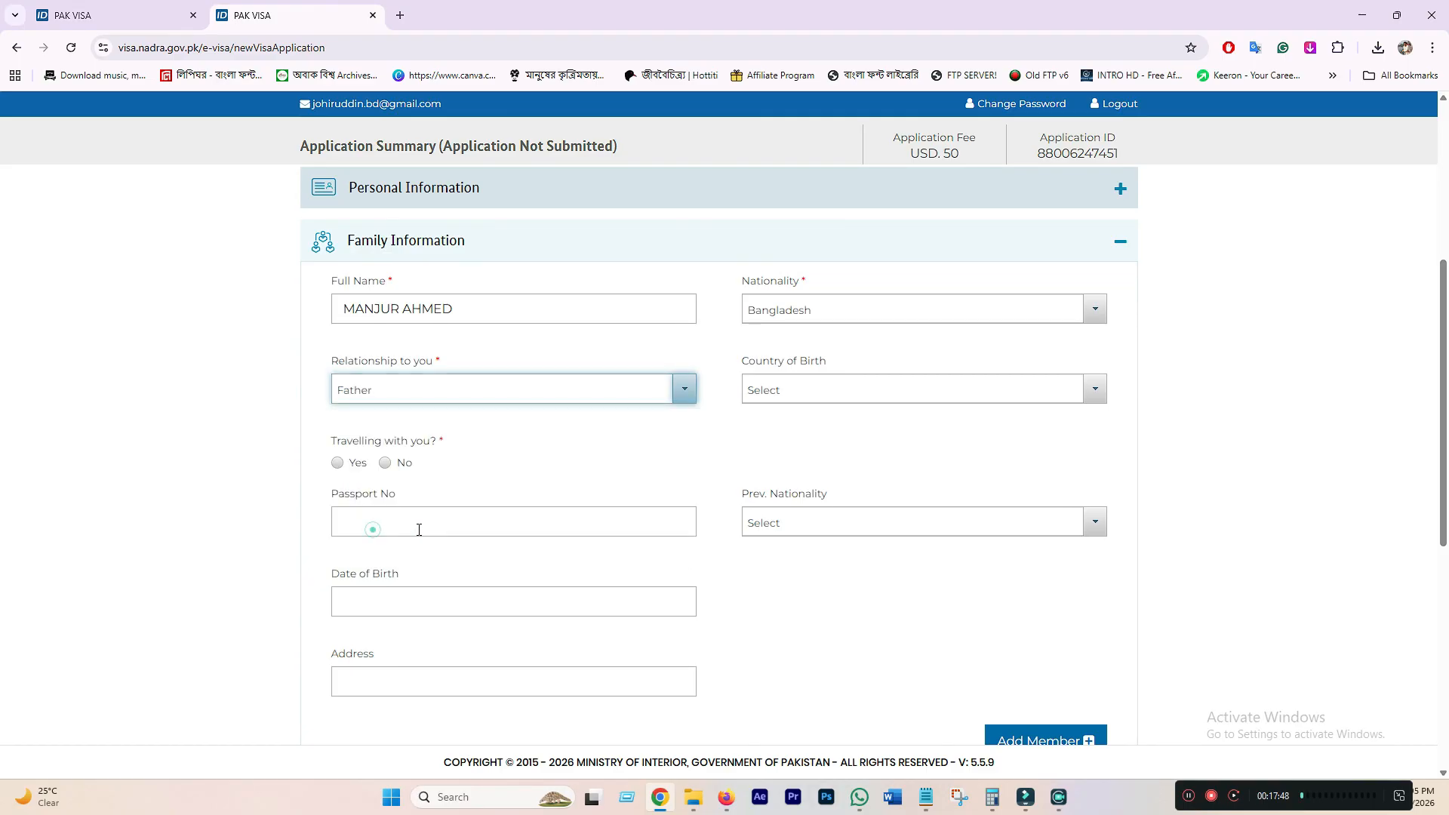
# - Set his birth country and previous nationality to Bangladesh, not travelling, and add him
pyautogui.click(838, 391)
pyautogui.write('BANG')
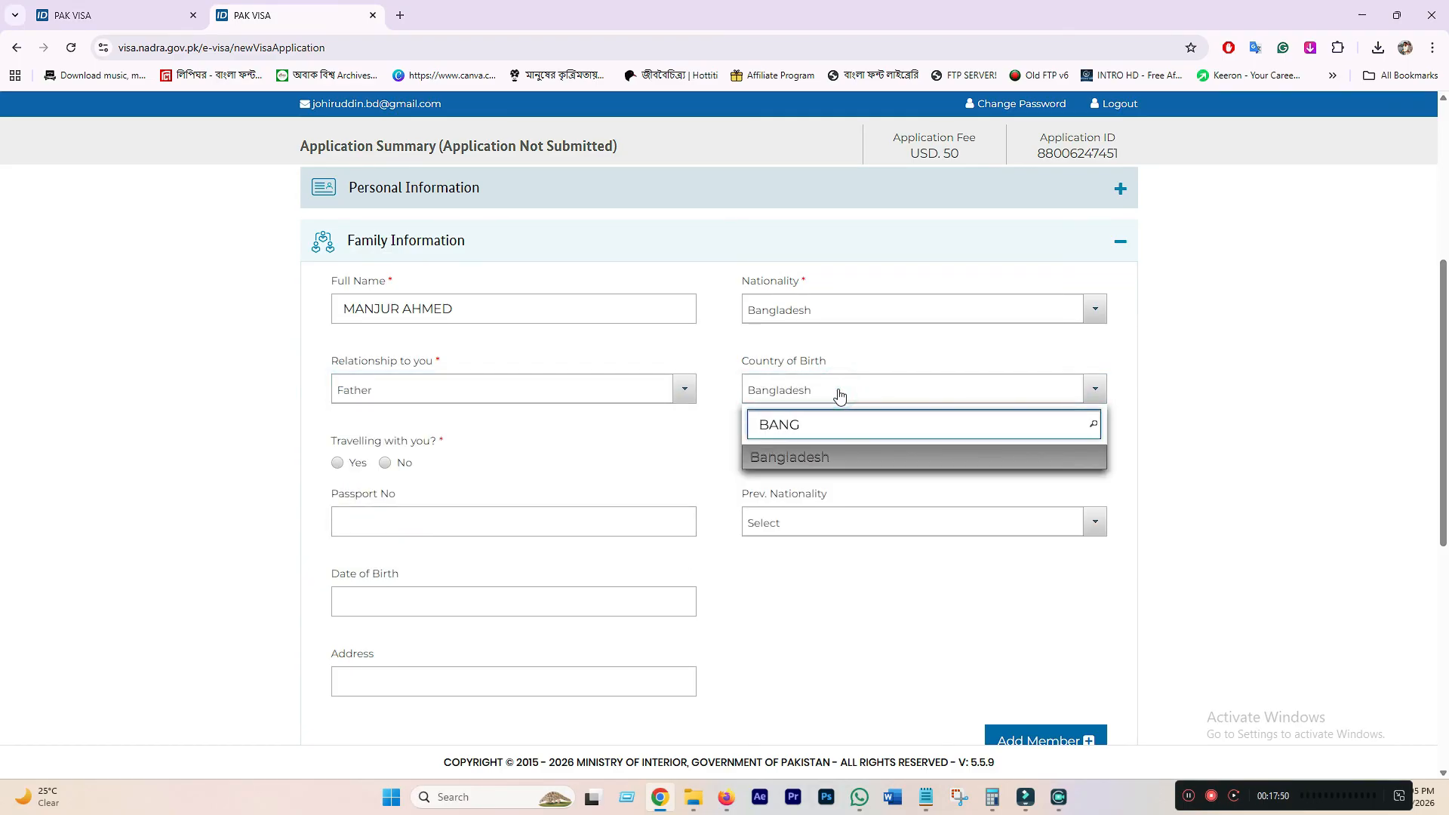
pyautogui.click(798, 457)
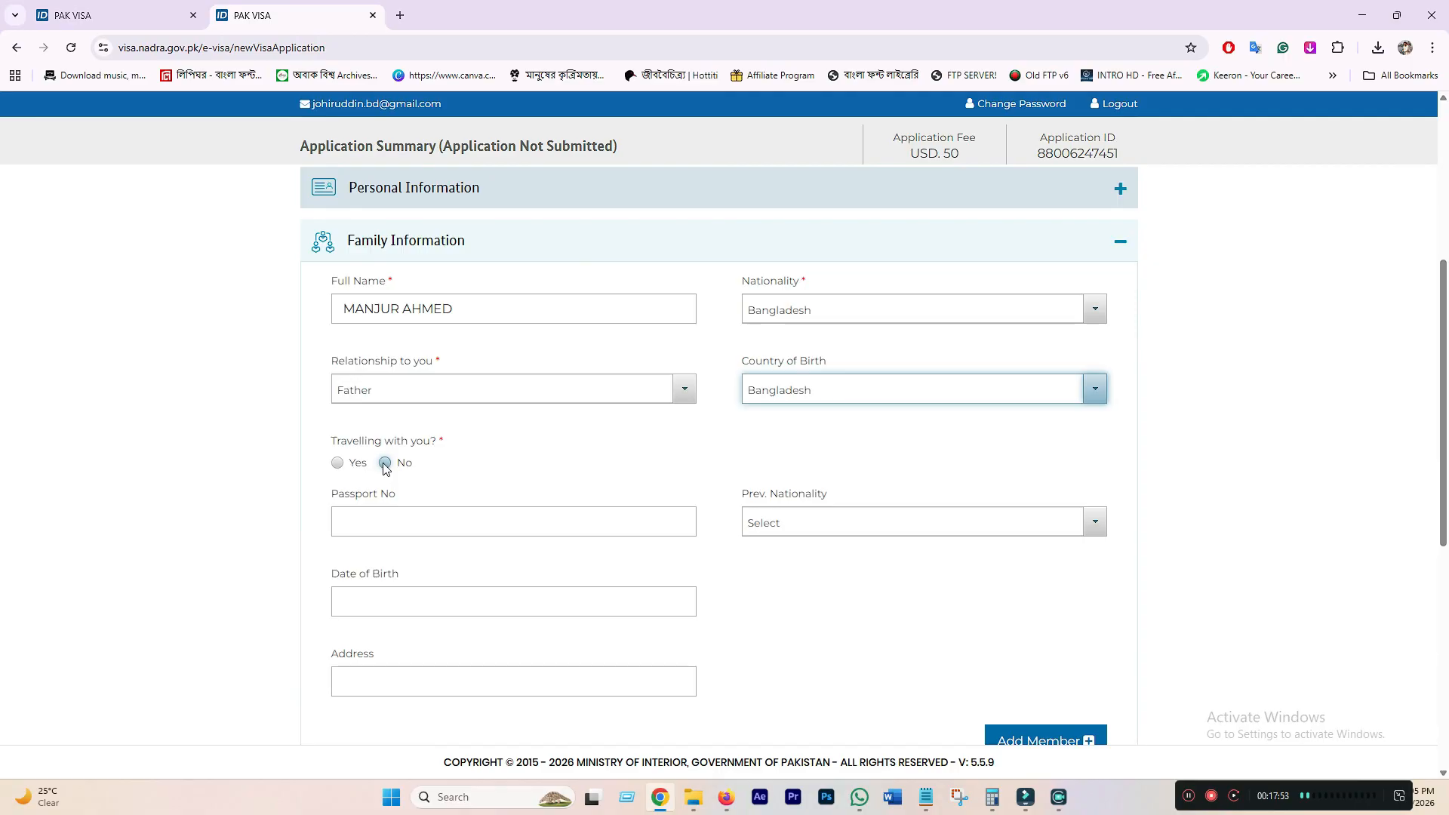
pyautogui.click(385, 463)
pyautogui.click(430, 527)
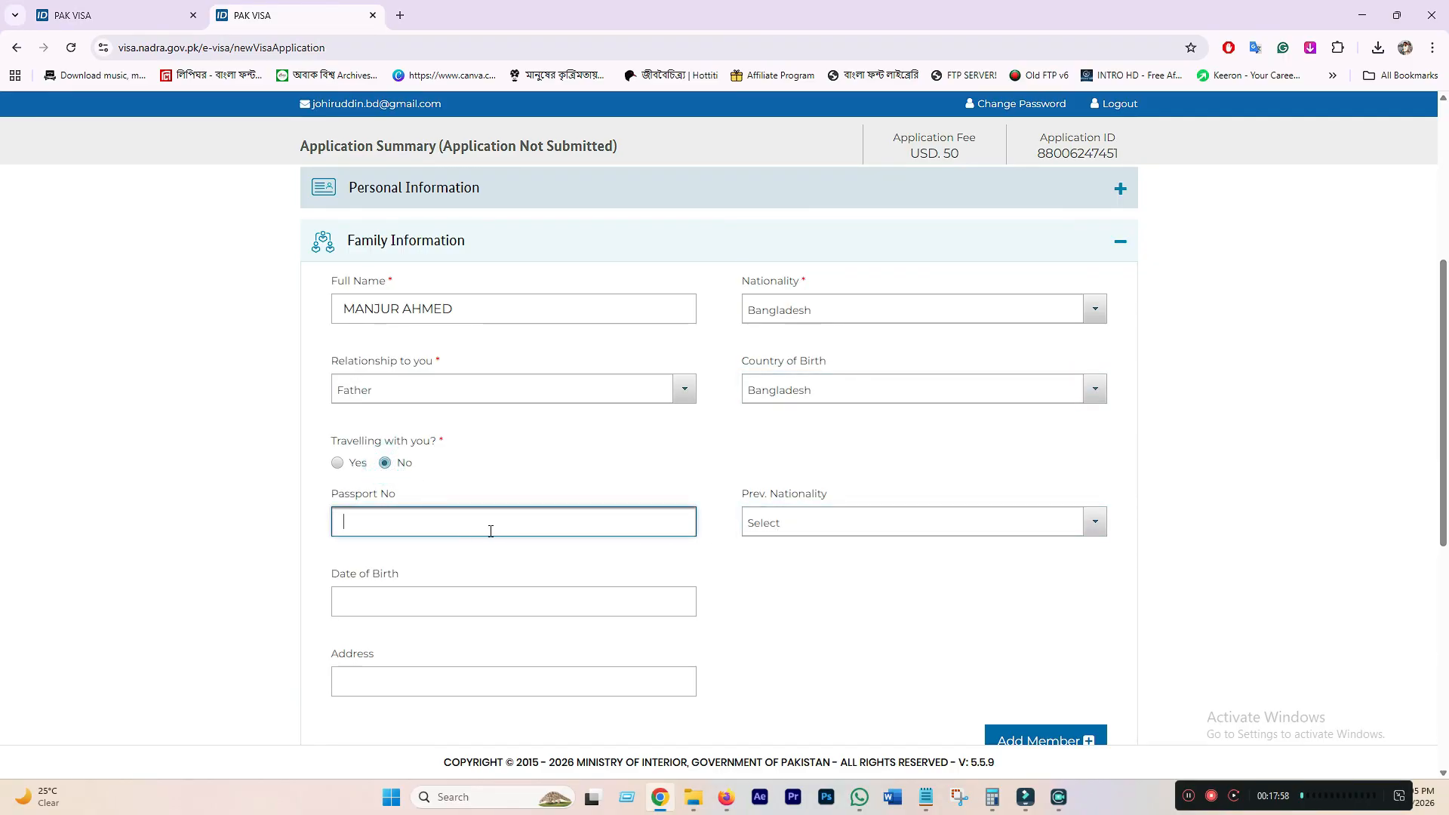
pyautogui.click(863, 524)
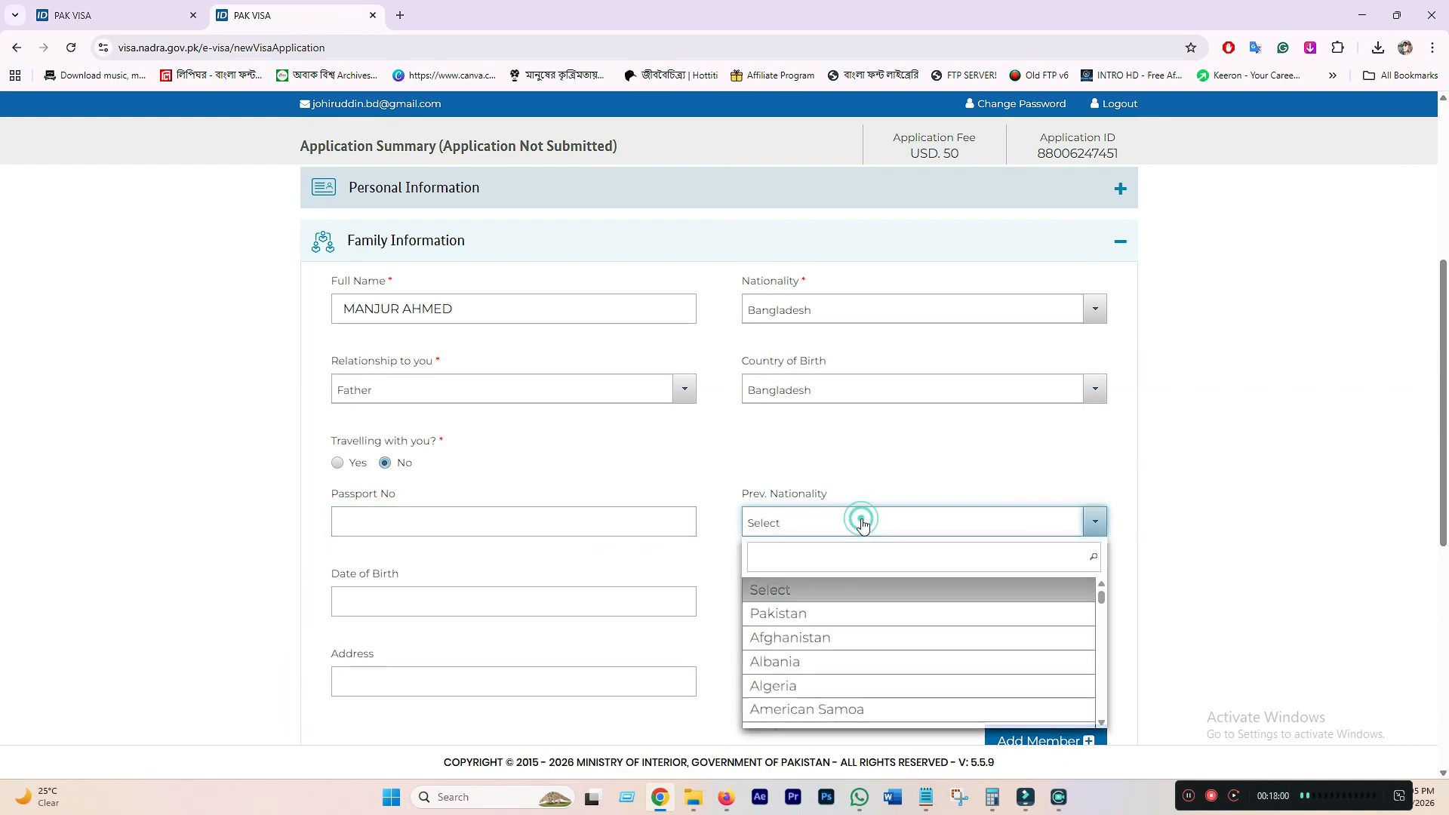
pyautogui.write('ABNG')
pyautogui.press('BackSpace')
pyautogui.press('BackSpace')
pyautogui.press('BackSpace')
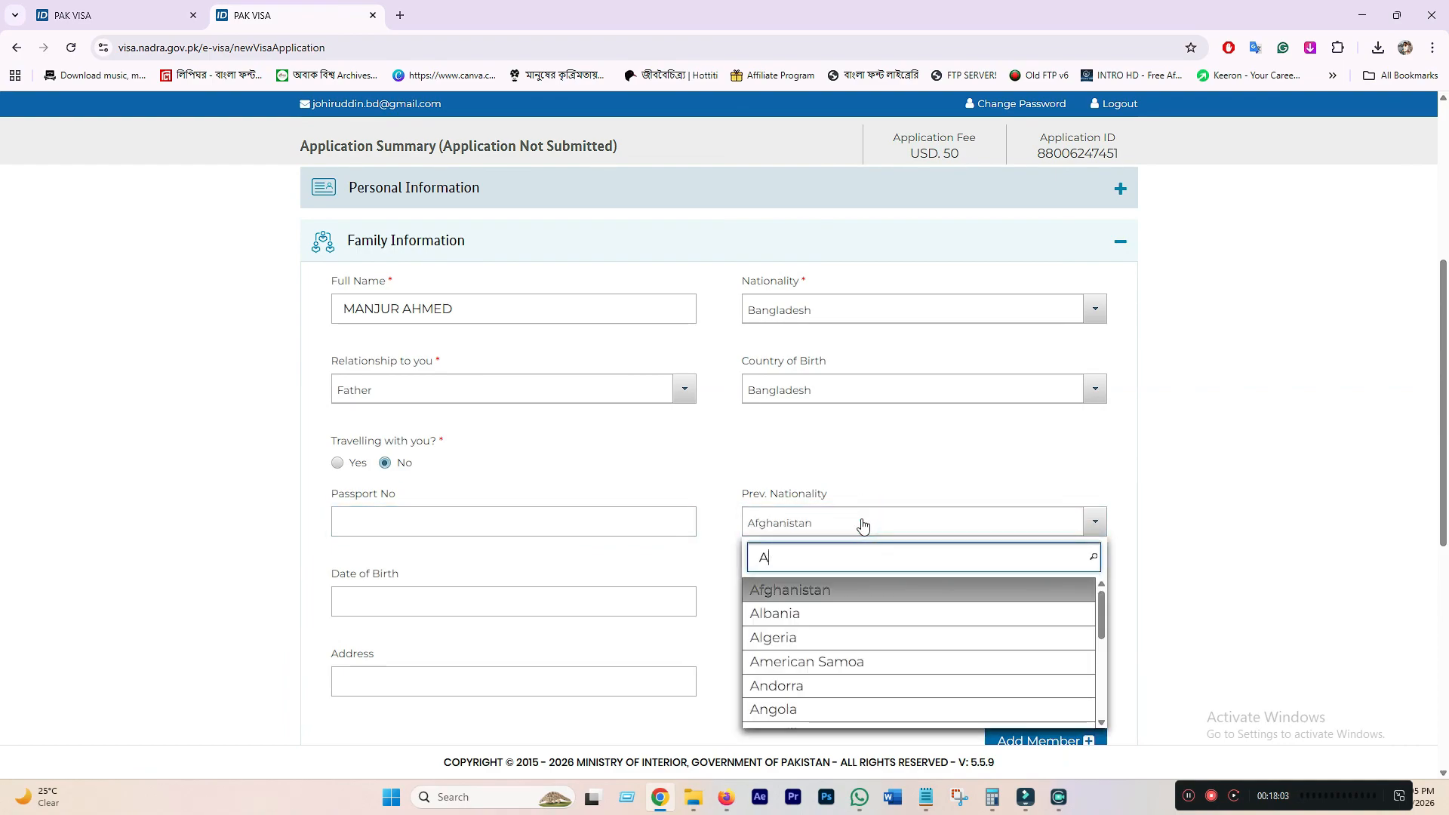
pyautogui.press('BackSpace')
pyautogui.write('BANG')
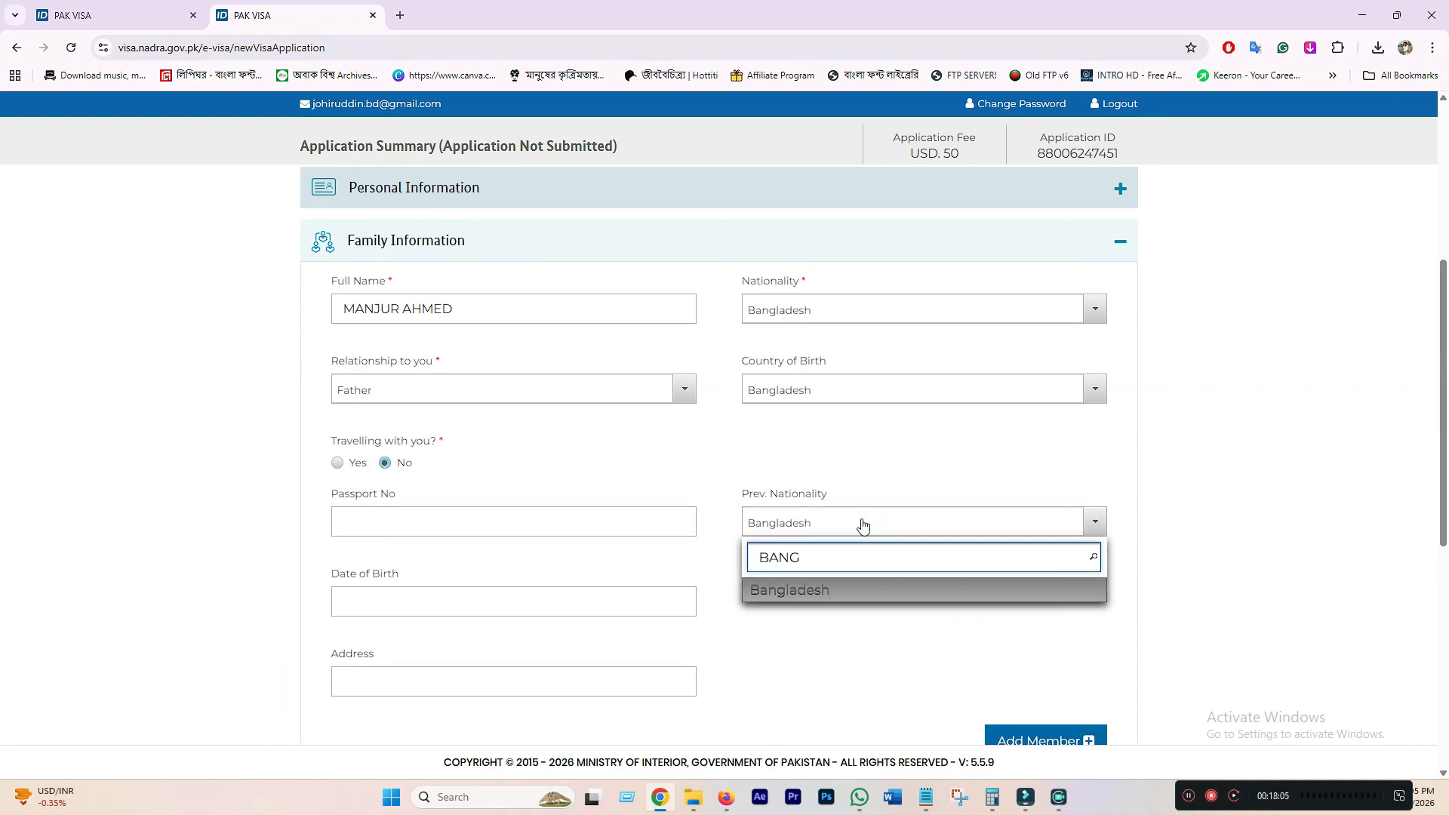
pyautogui.click(809, 591)
pyautogui.scroll(-1, 471, 604)
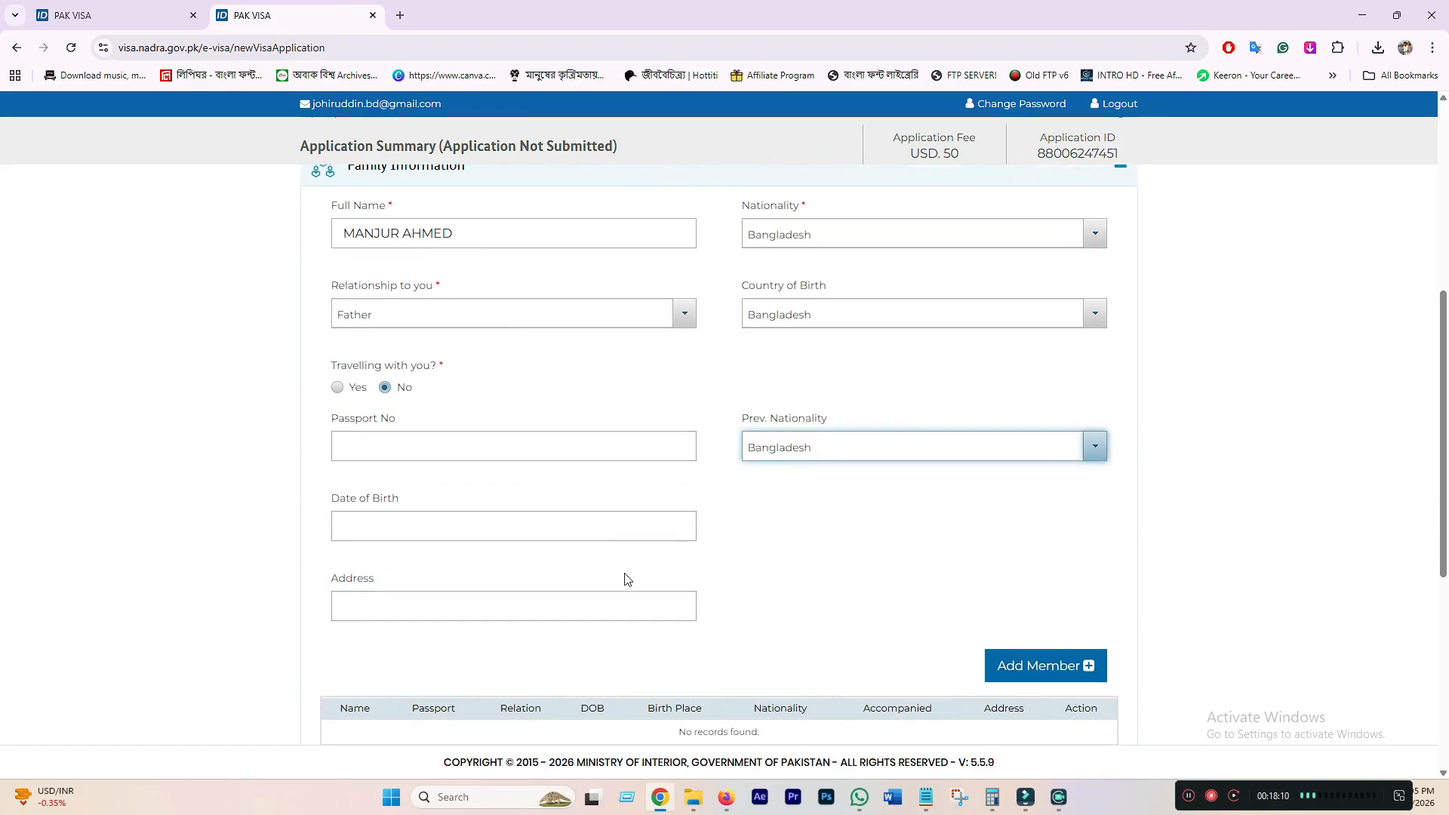
pyautogui.click(1041, 664)
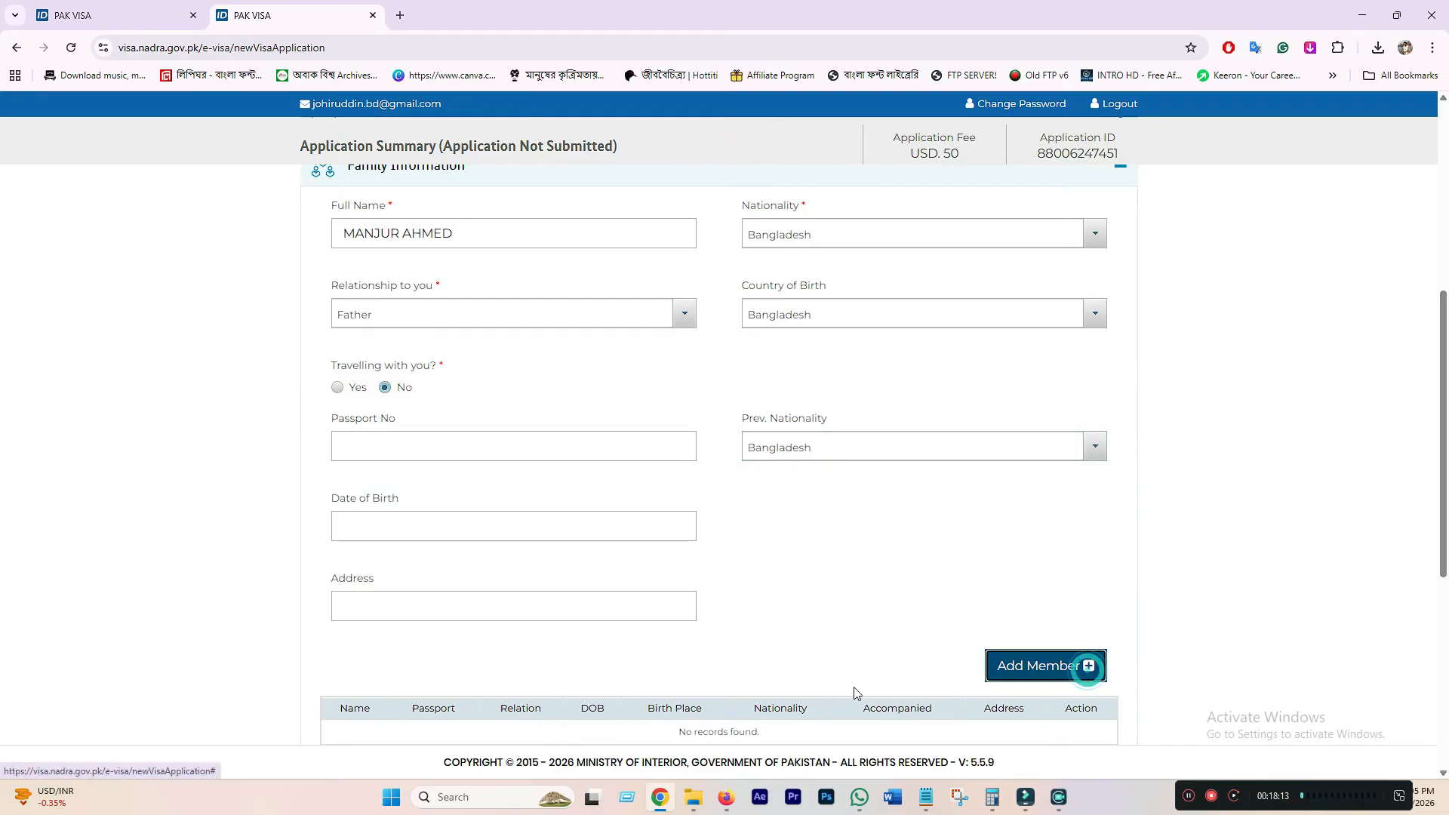
# - Enter the mother's name, with Bangladesh as nationality and Mother as relationship
pyautogui.scroll(-3, 368, 538)
pyautogui.scroll(4, 588, 543)
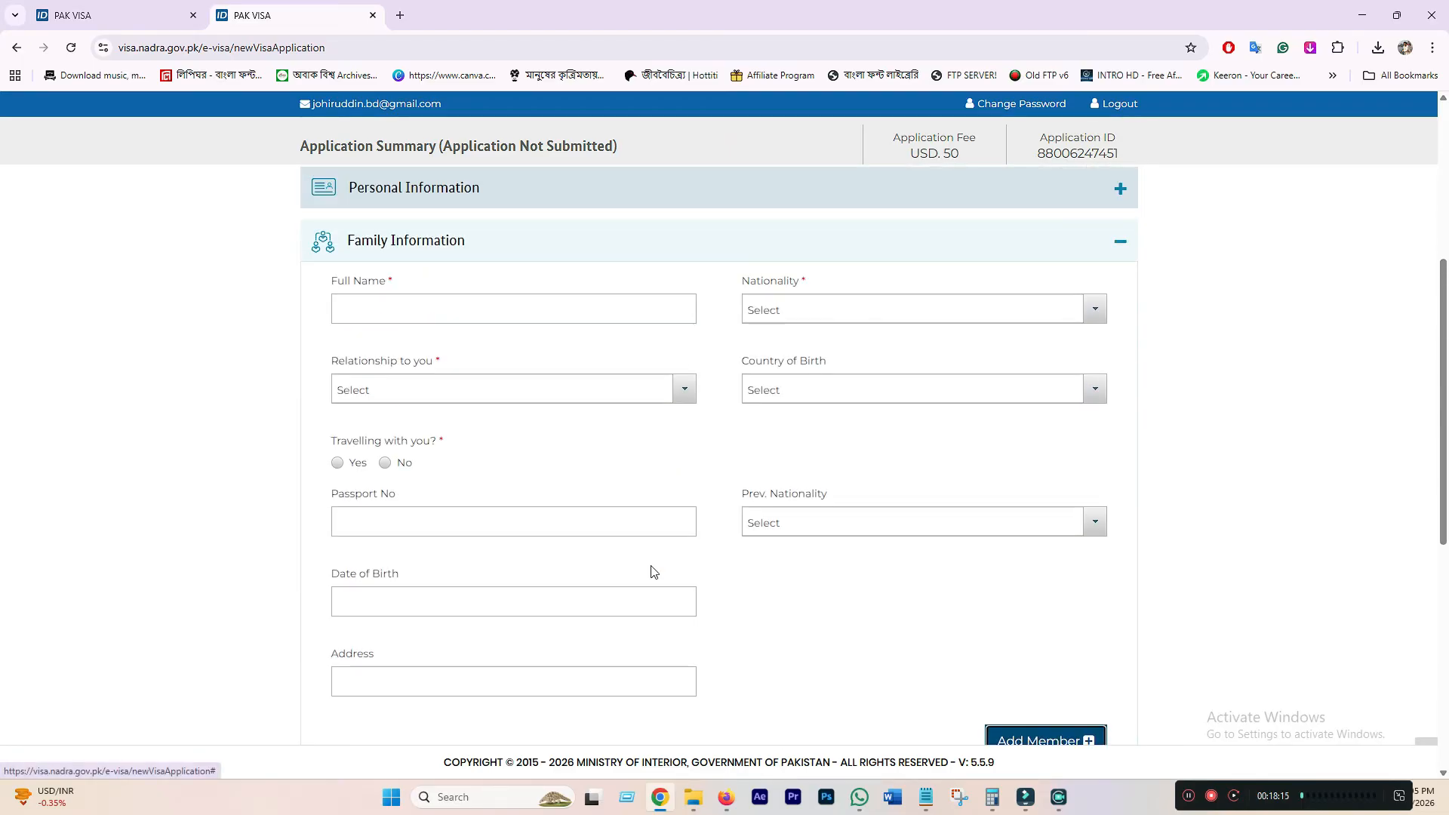
pyautogui.click(550, 307)
pyautogui.write('FAT')
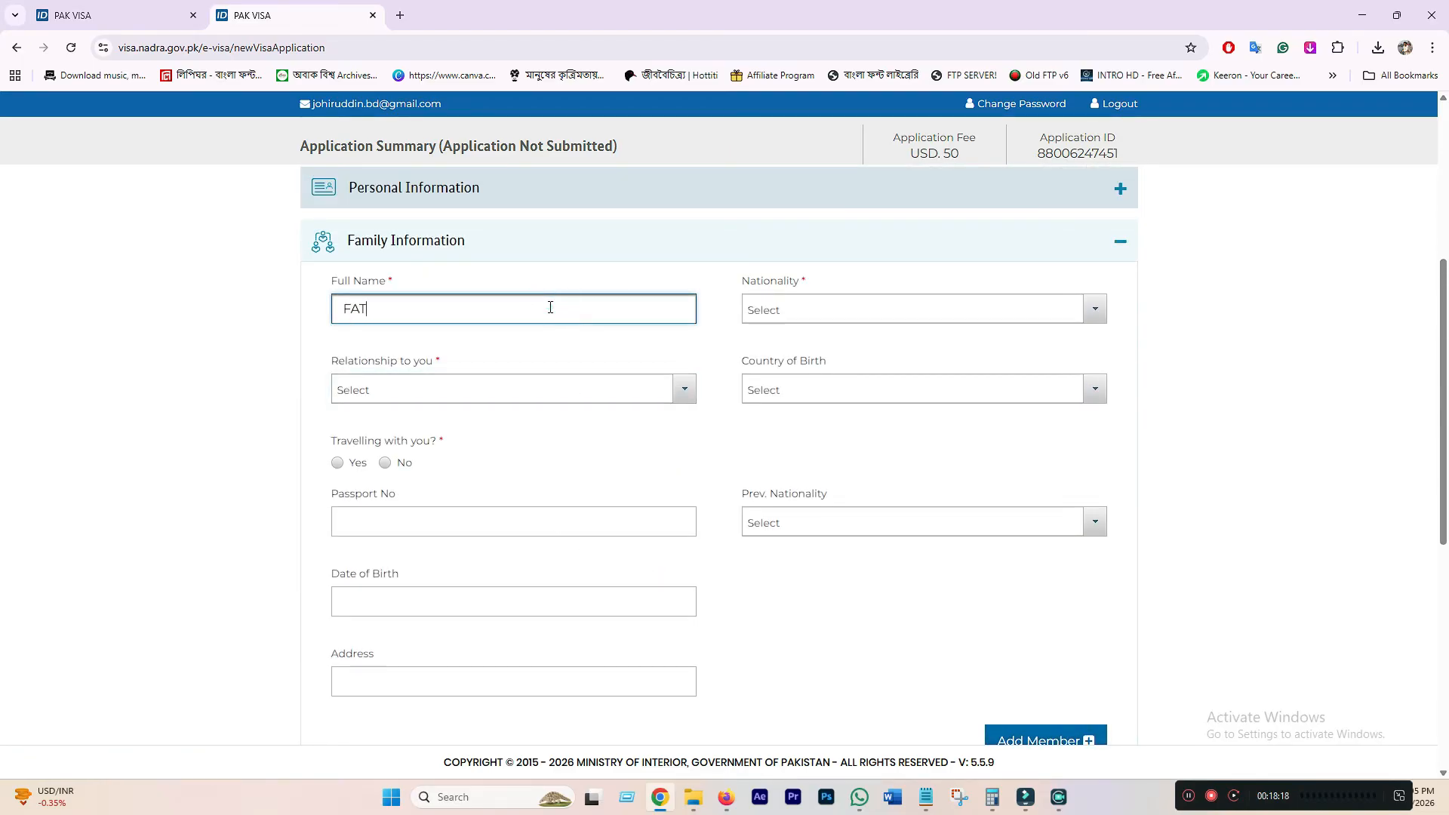
pyautogui.write('EMA')
pyautogui.click(830, 309)
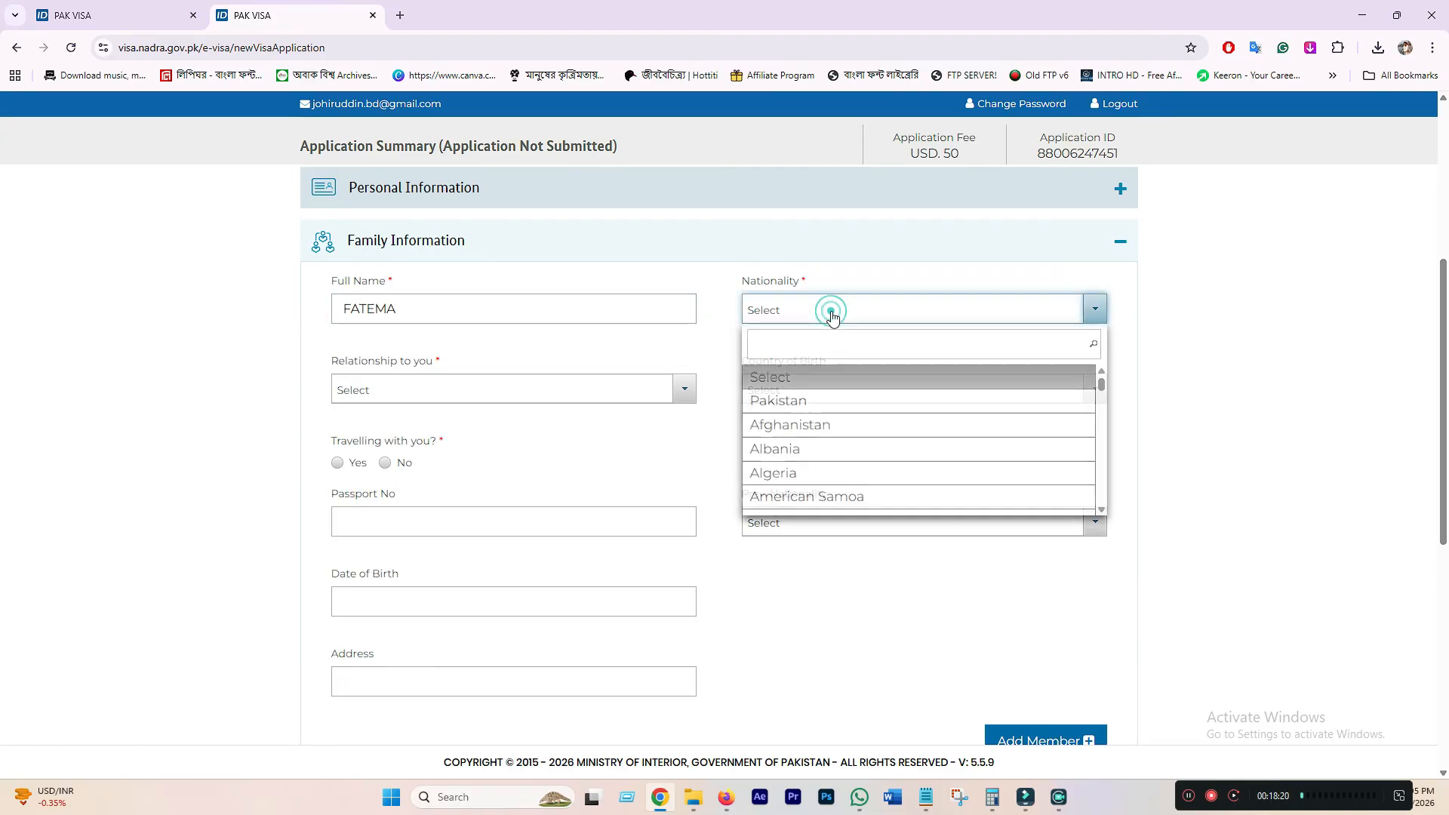
pyautogui.write('BANG')
pyautogui.click(838, 379)
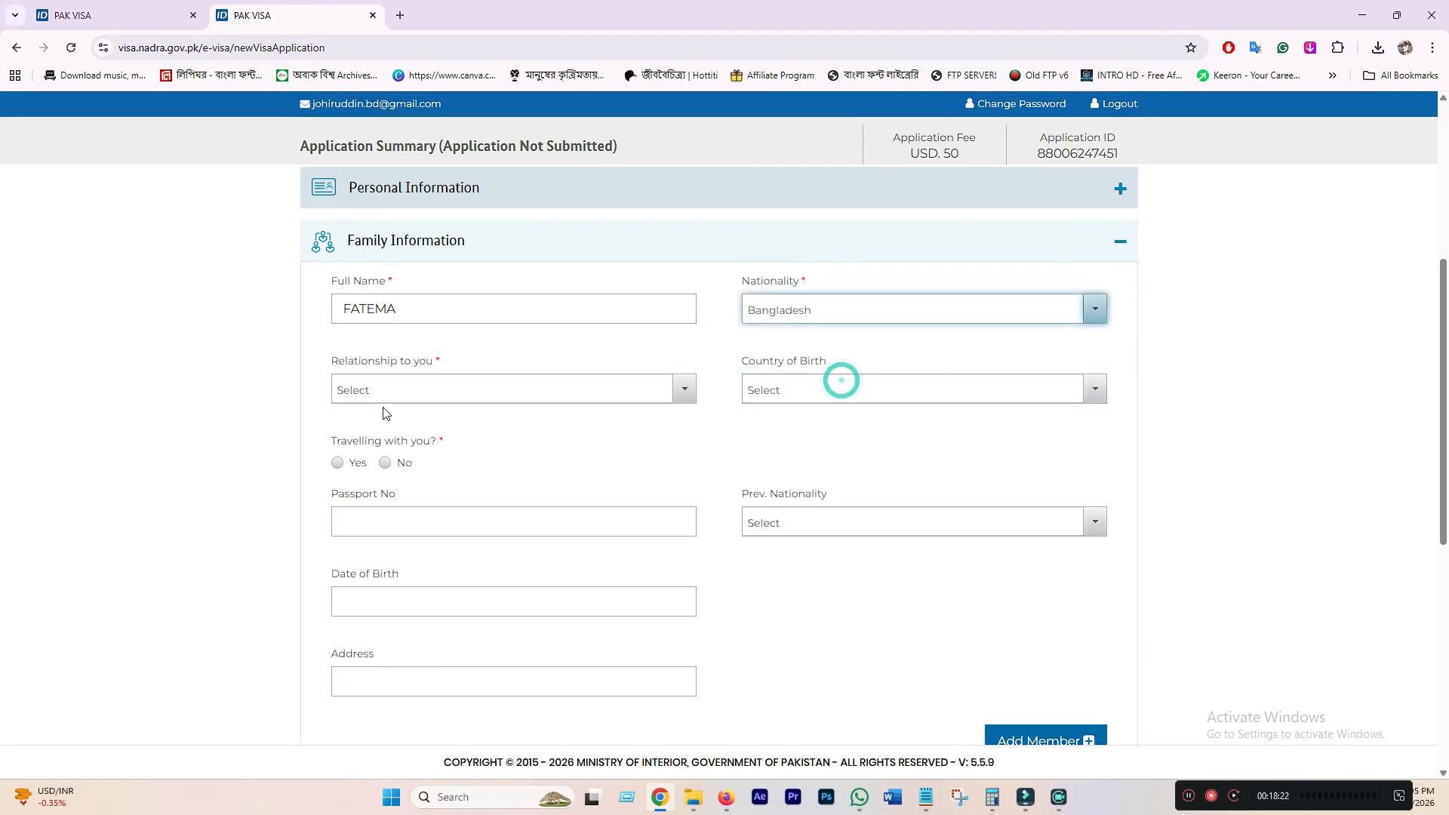
pyautogui.click(478, 387)
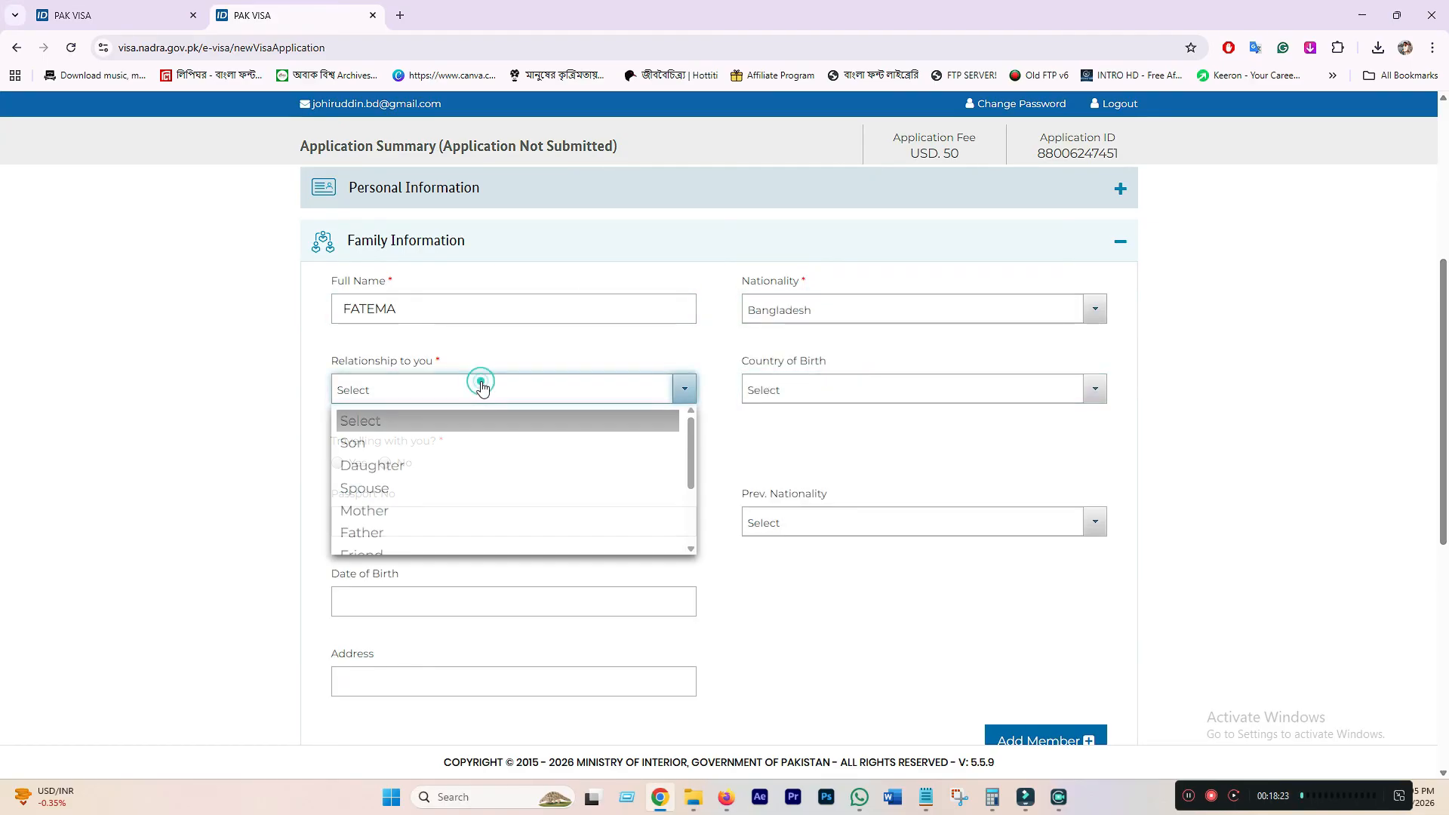
pyautogui.click(372, 509)
# - Set her birth country and previous nationality to Bangladesh, not travelling, and add her
pyautogui.click(821, 397)
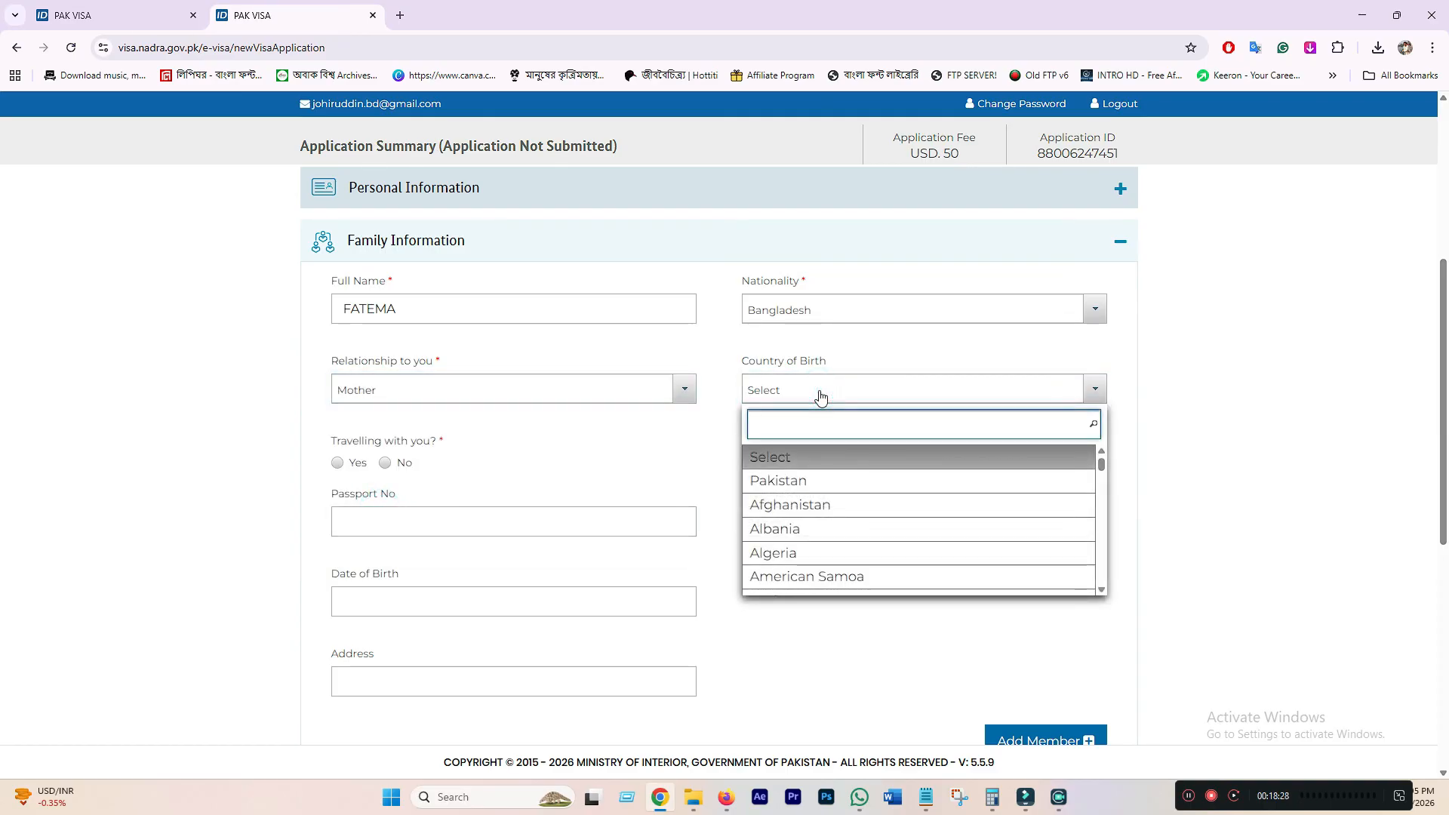
pyautogui.write('BANG')
pyautogui.click(834, 459)
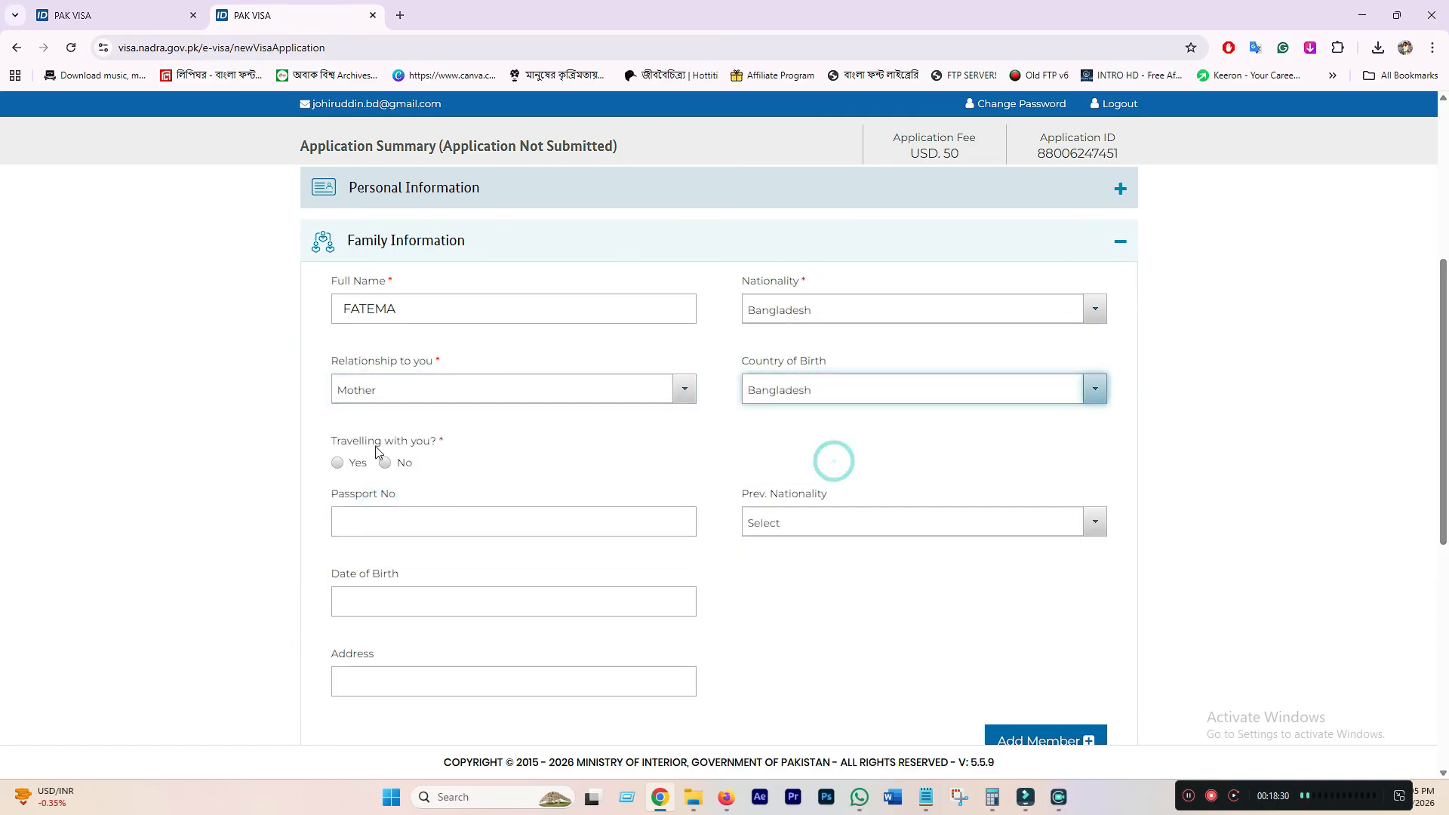
pyautogui.click(385, 463)
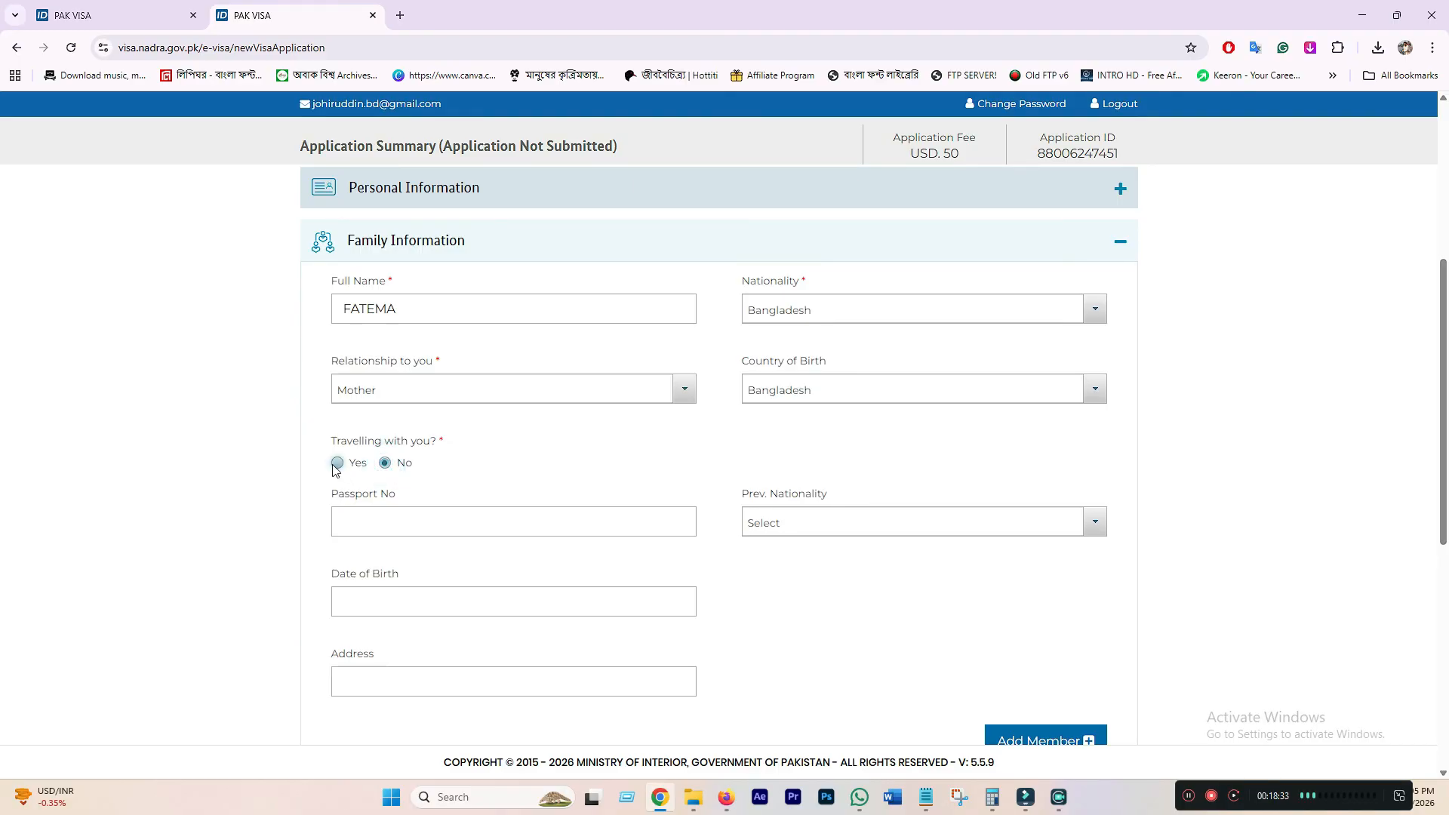
pyautogui.click(846, 533)
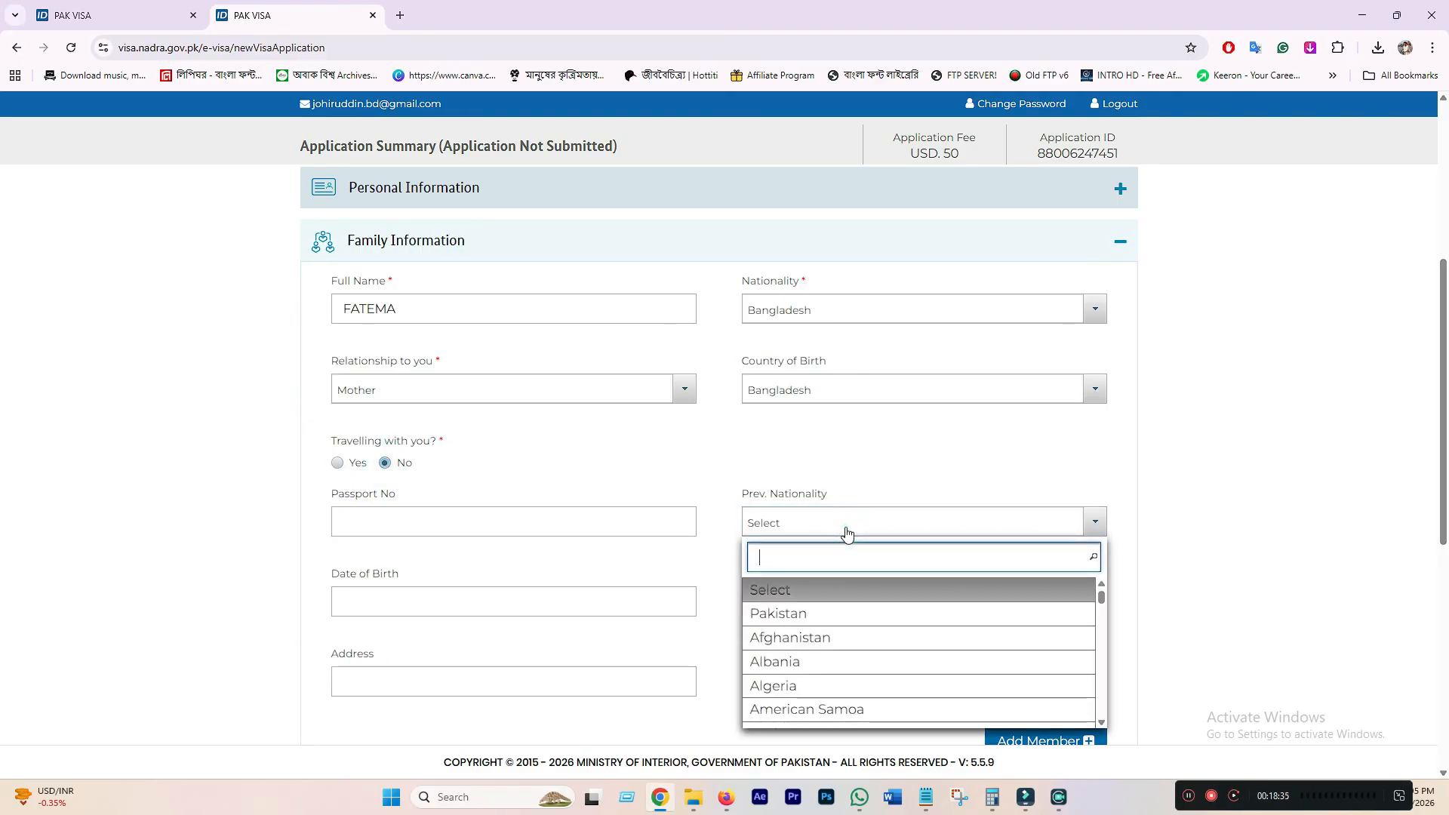
pyautogui.write('BANG')
pyautogui.click(837, 596)
pyautogui.scroll(-2, 556, 647)
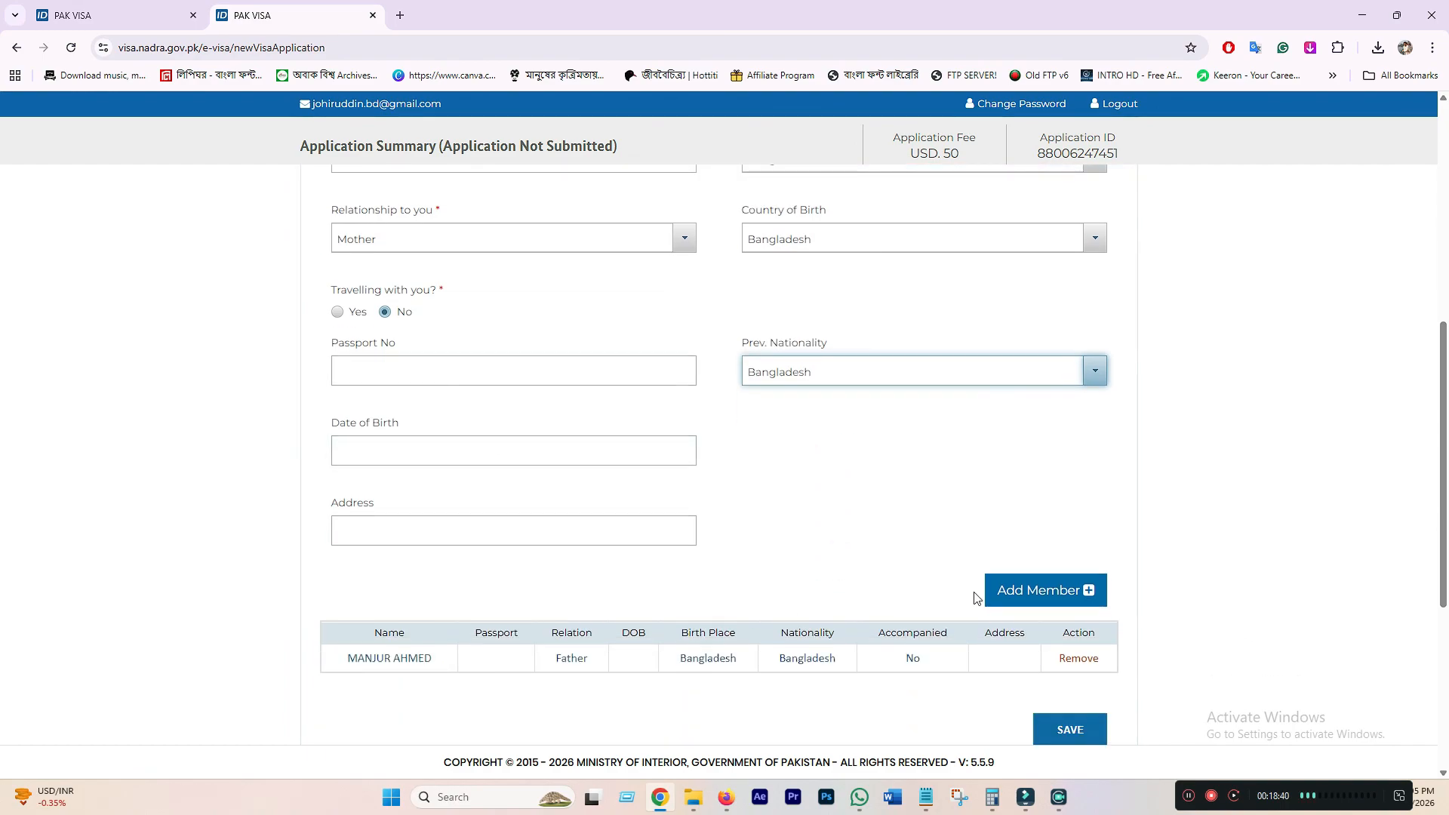
pyautogui.click(1060, 596)
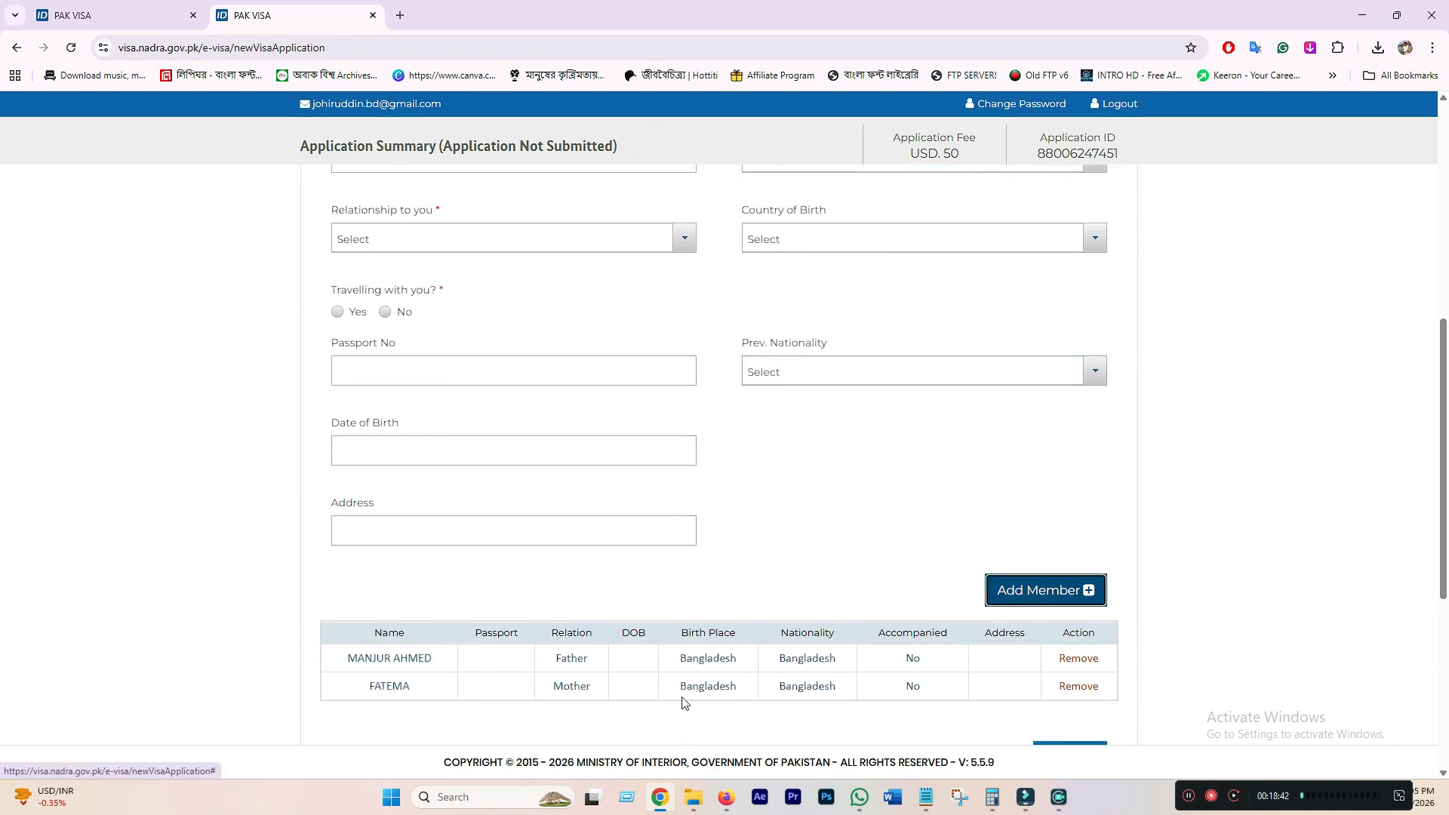
pyautogui.scroll(-4, 780, 644)
pyautogui.scroll(3, 904, 559)
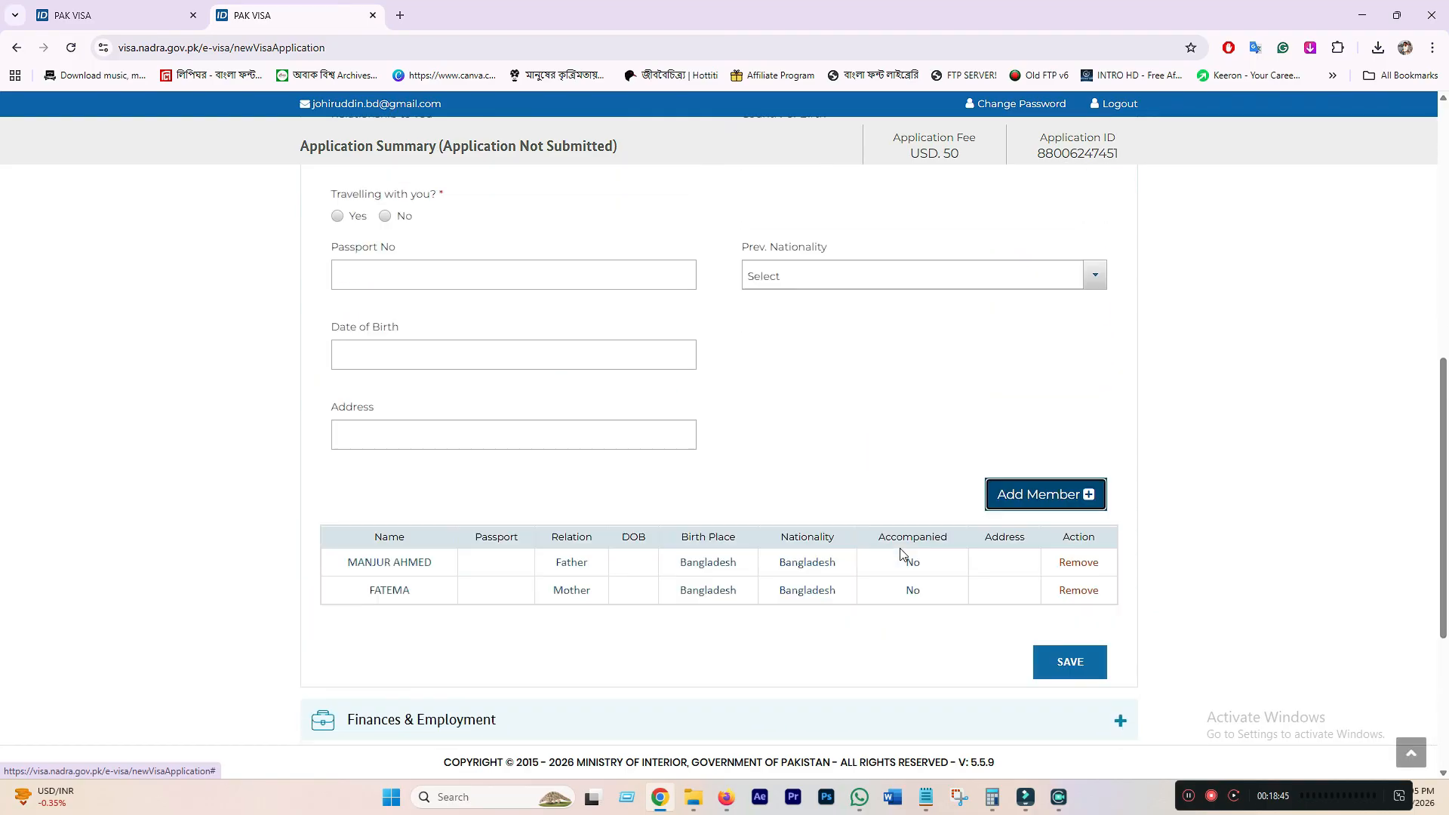
pyautogui.scroll(-2, 903, 573)
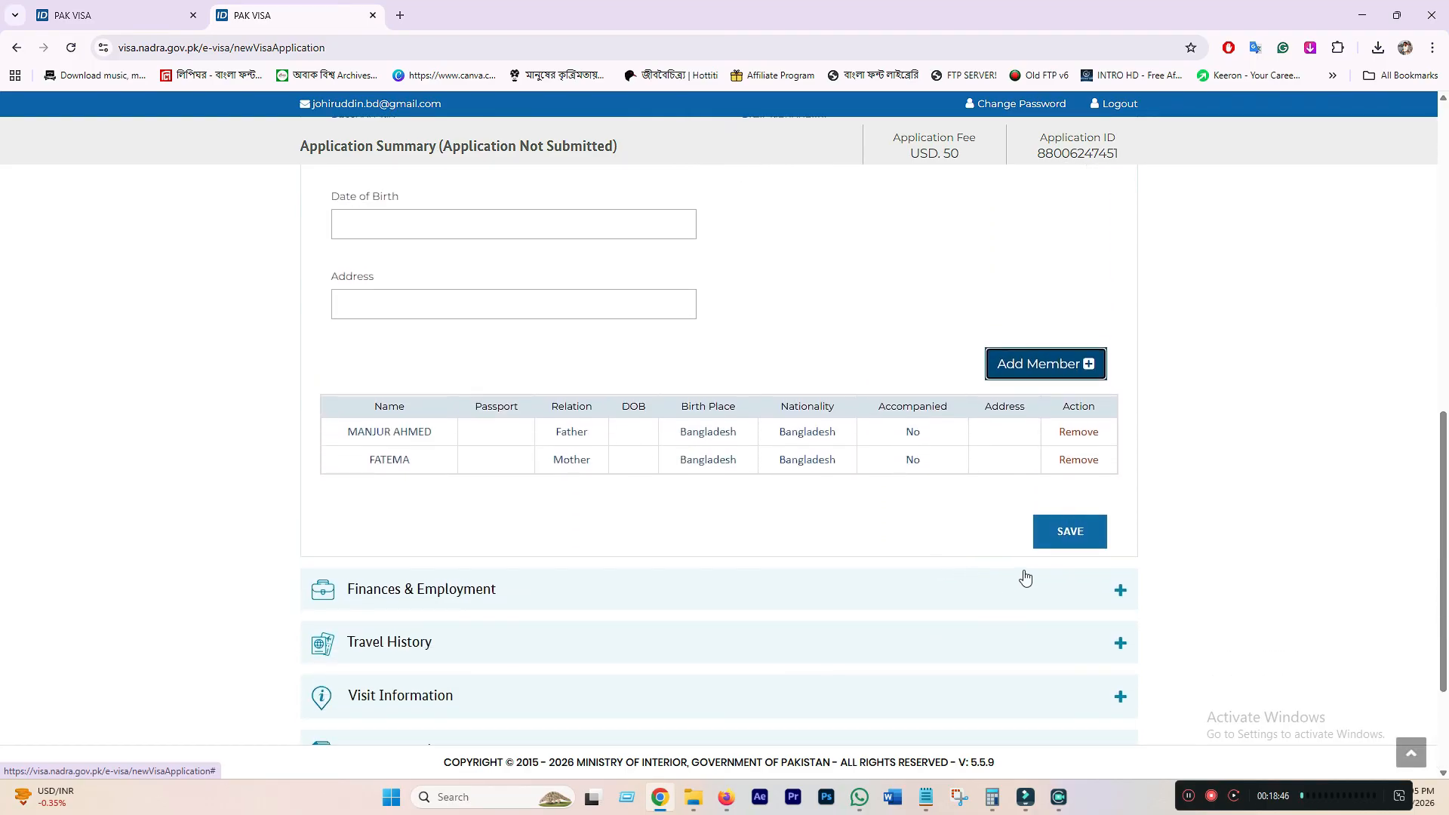
# - Save Family Information, then mark the applicant as Employed with a Civilian employment type
pyautogui.click(1083, 539)
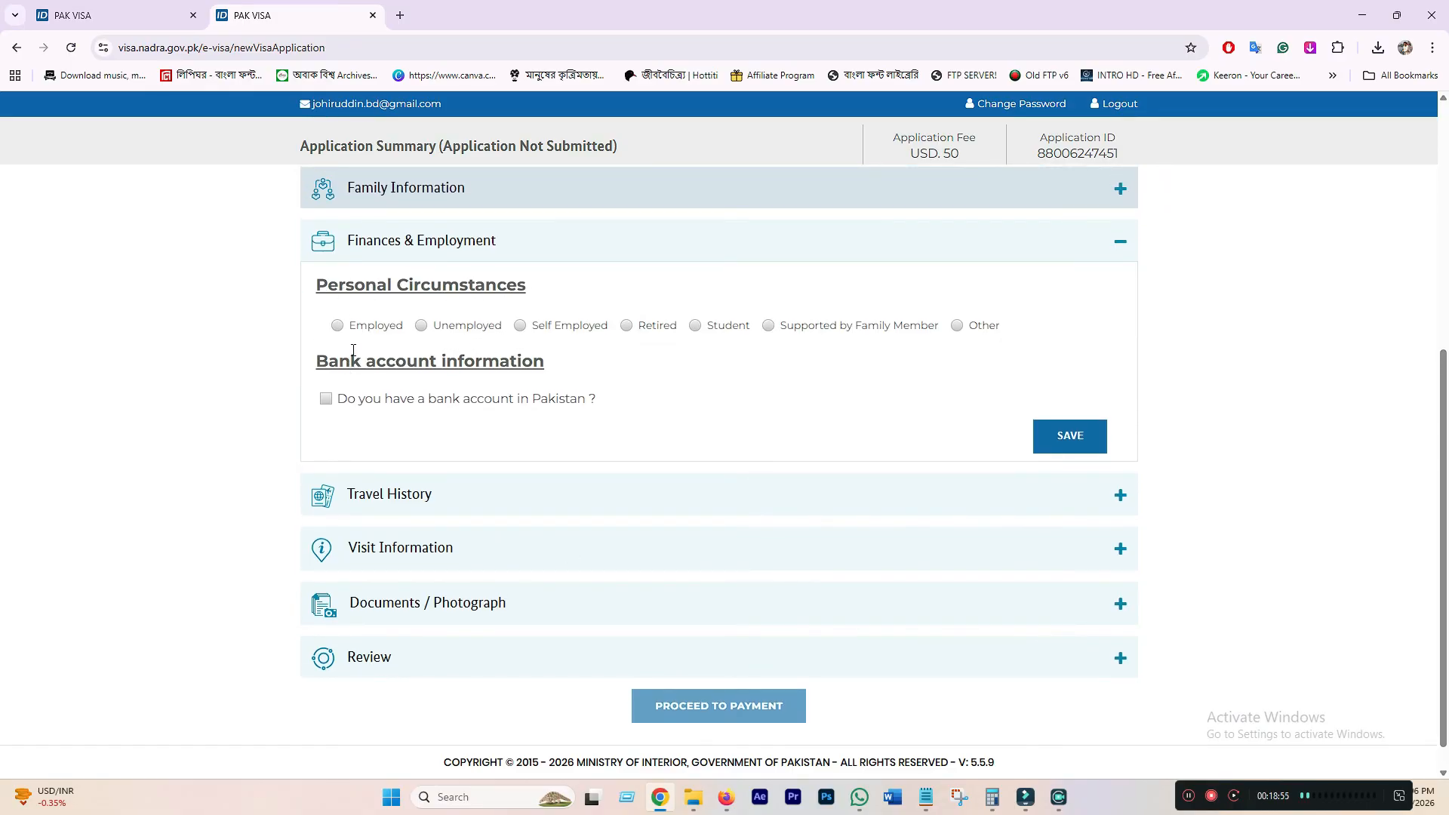
pyautogui.click(337, 325)
pyautogui.scroll(-2, 466, 455)
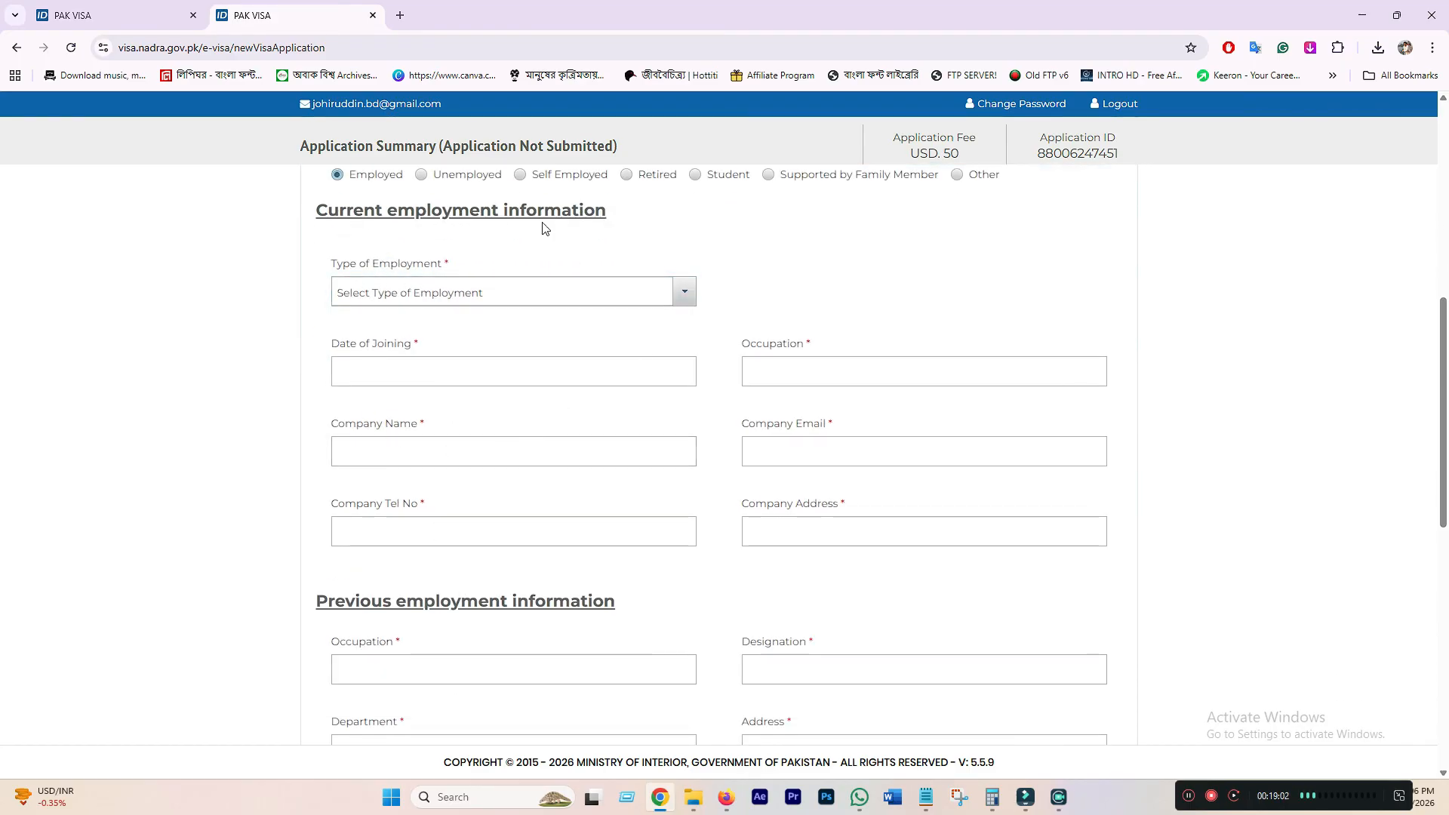
pyautogui.click(537, 294)
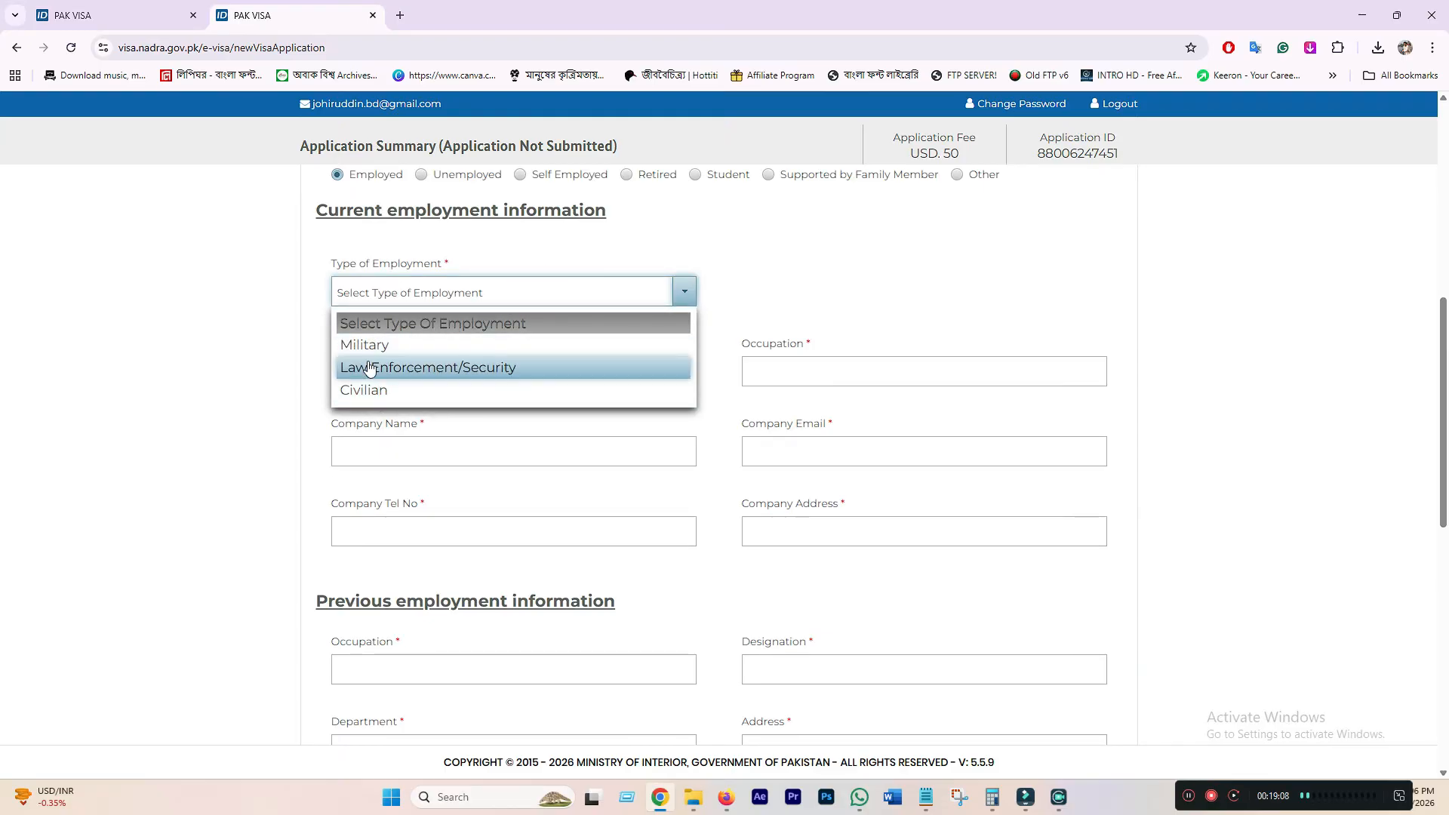
pyautogui.click(361, 399)
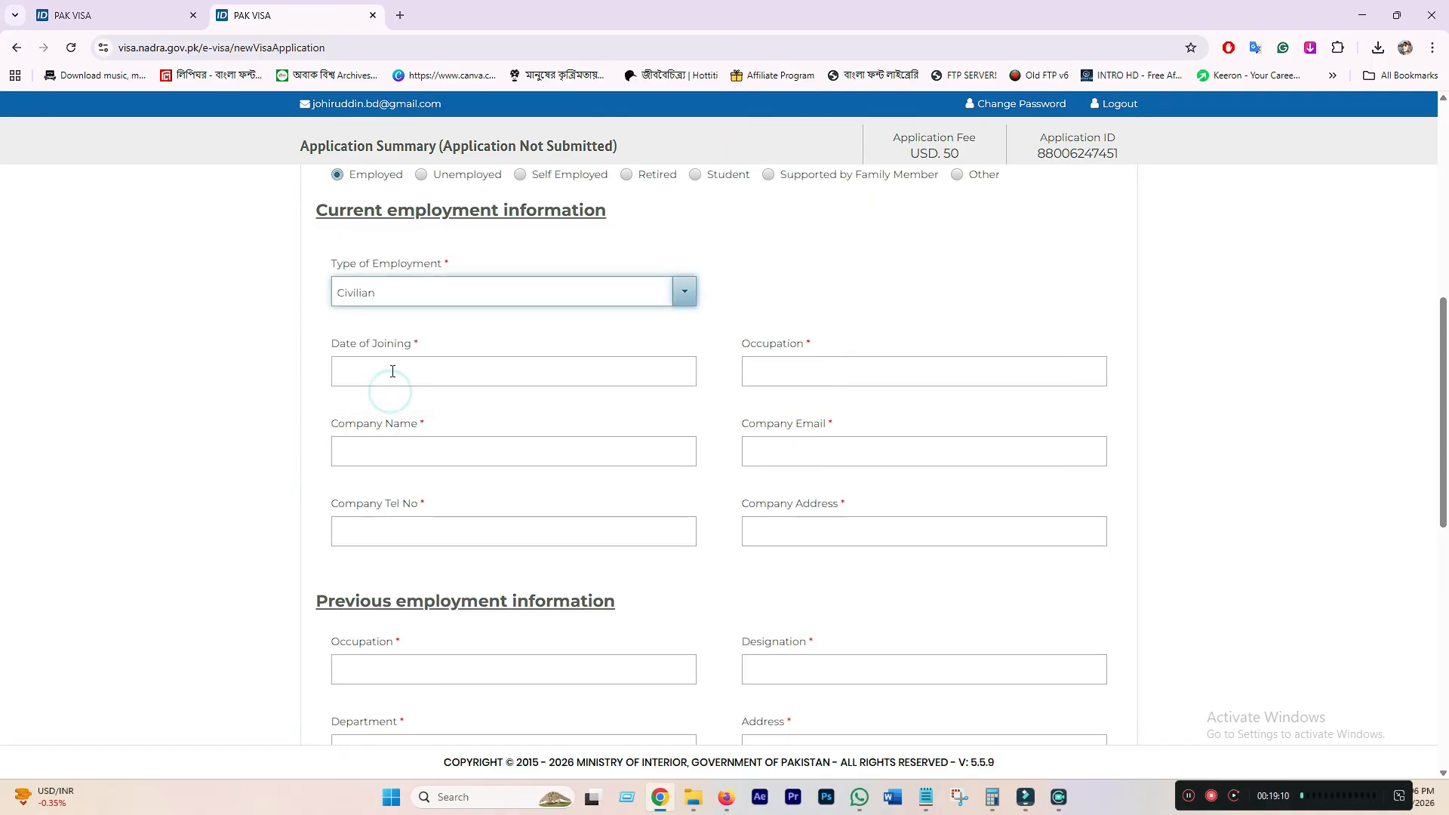
pyautogui.click(499, 294)
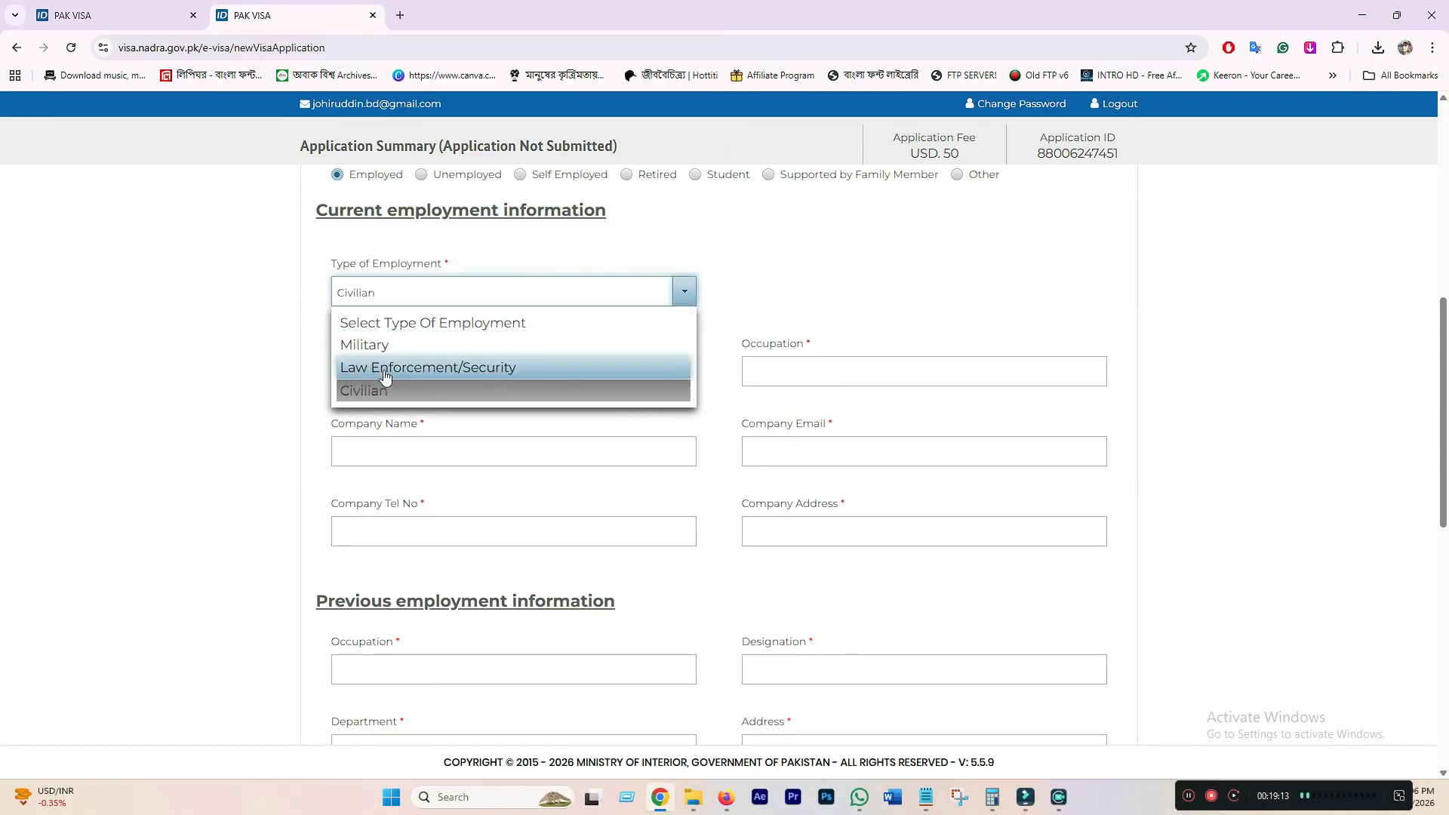
pyautogui.click(383, 391)
pyautogui.click(790, 284)
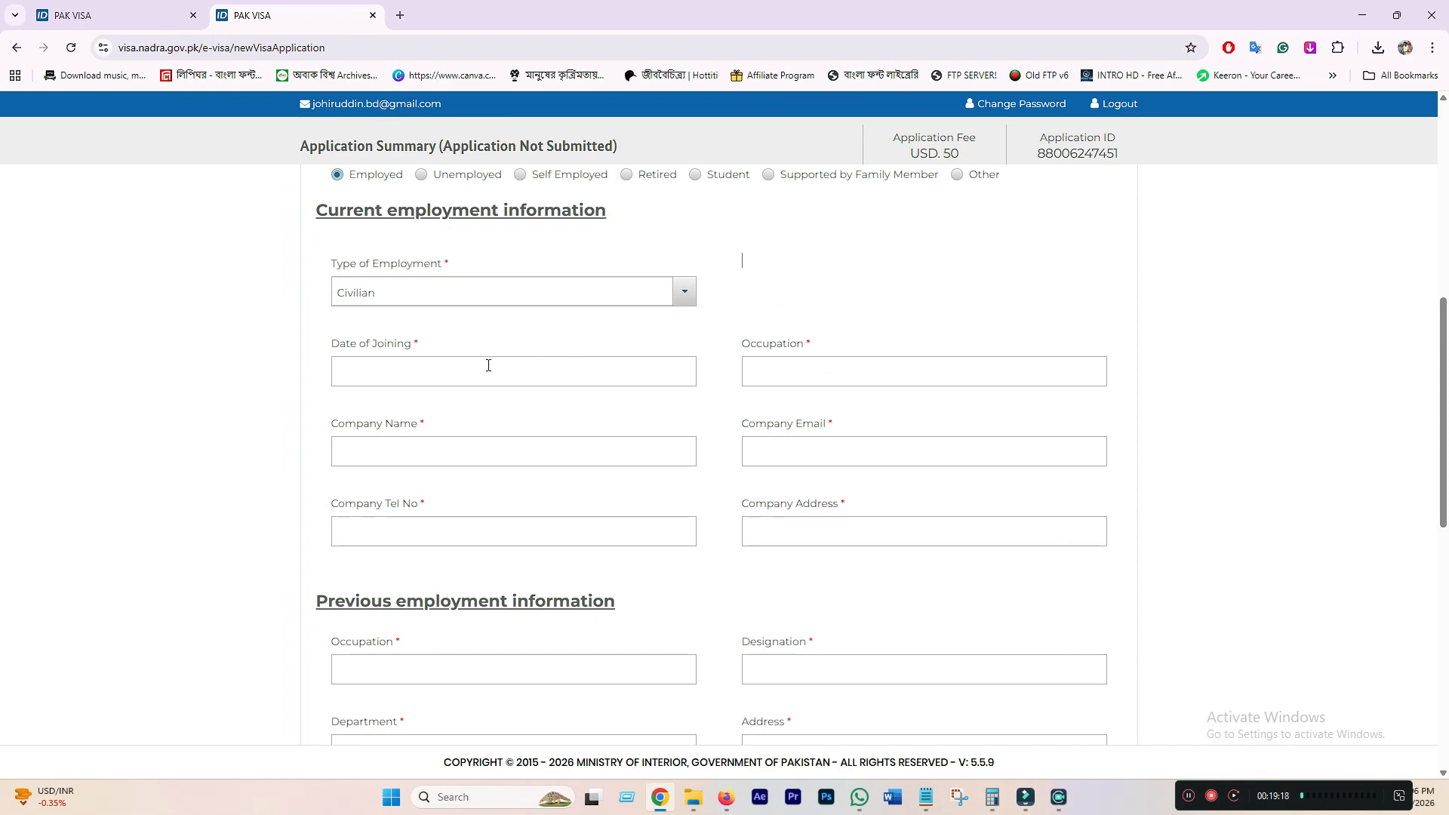
# - Leave the employment detail fields empty and switch personal circumstances to Unemployed
pyautogui.click(385, 374)
pyautogui.click(401, 523)
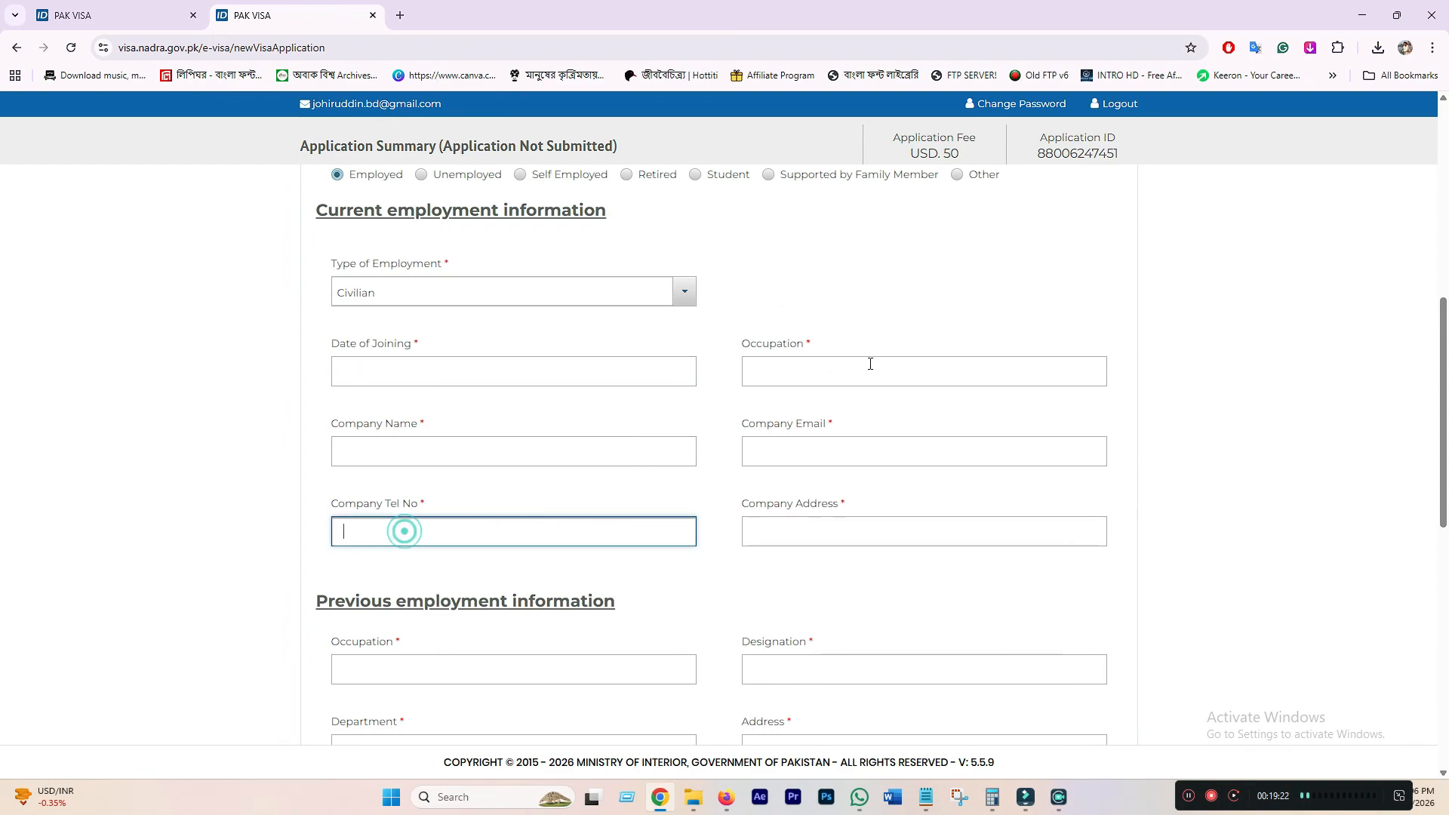
pyautogui.click(813, 372)
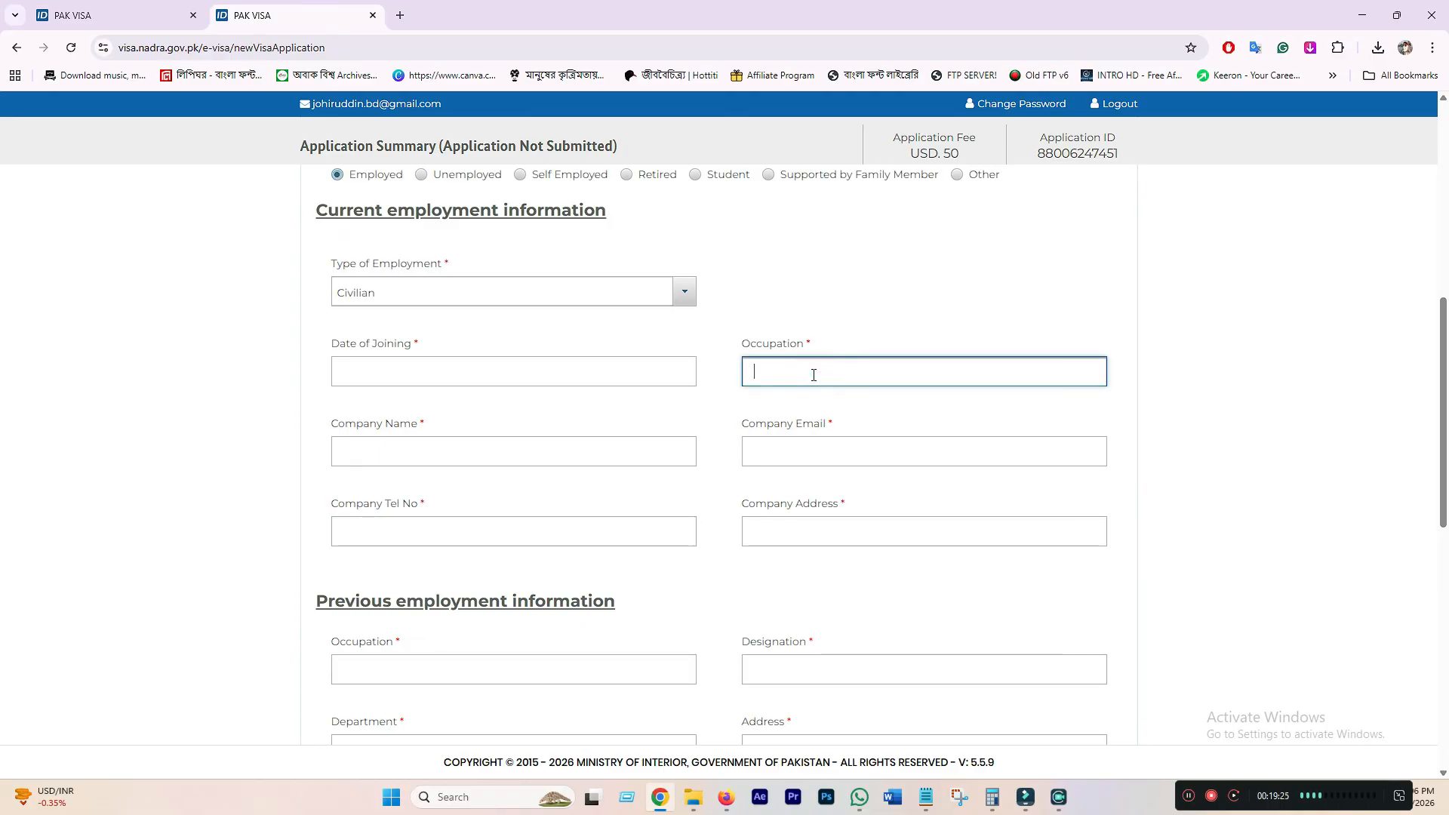
pyautogui.click(781, 456)
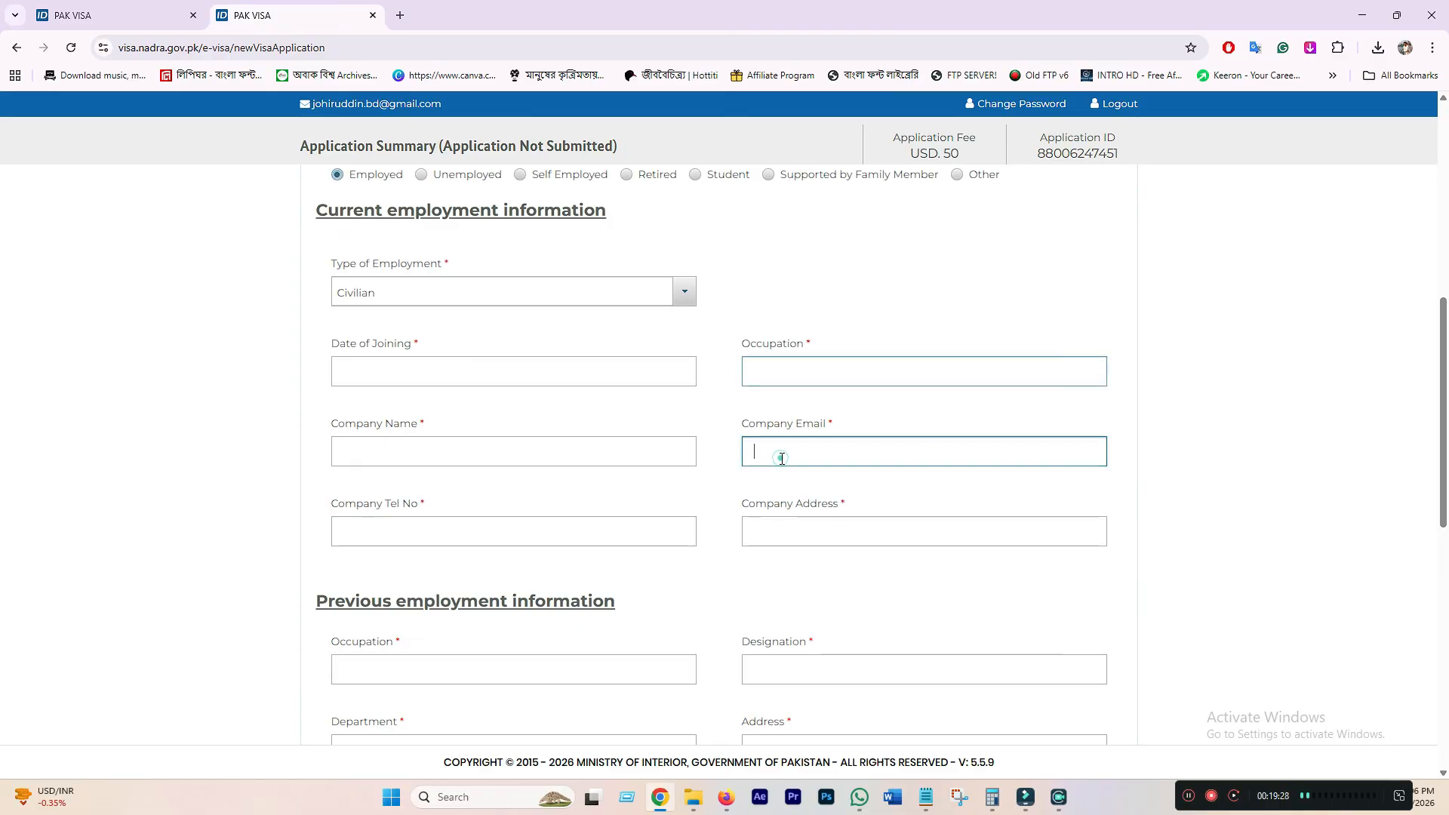
pyautogui.click(789, 520)
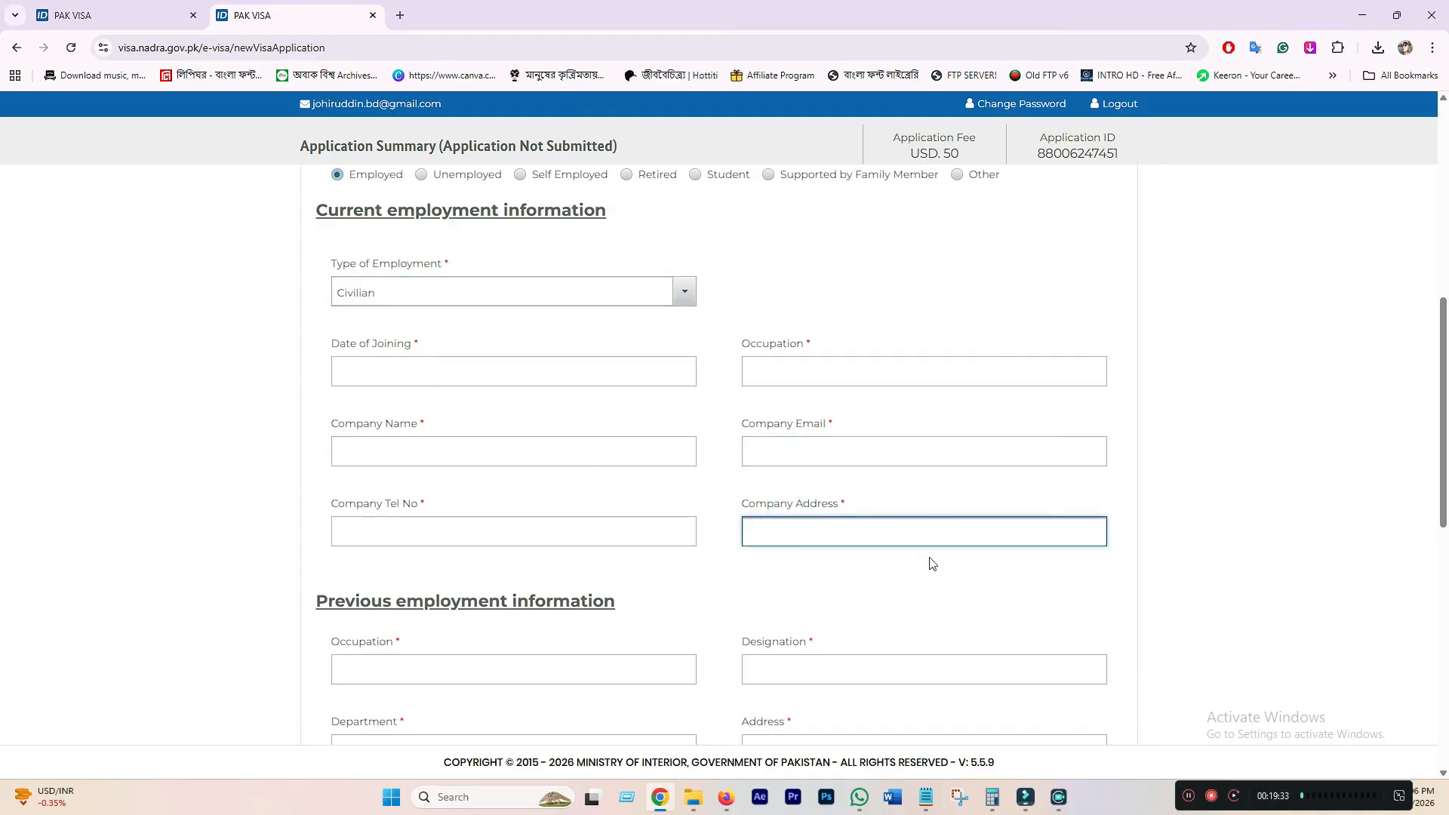
pyautogui.scroll(-5, 689, 572)
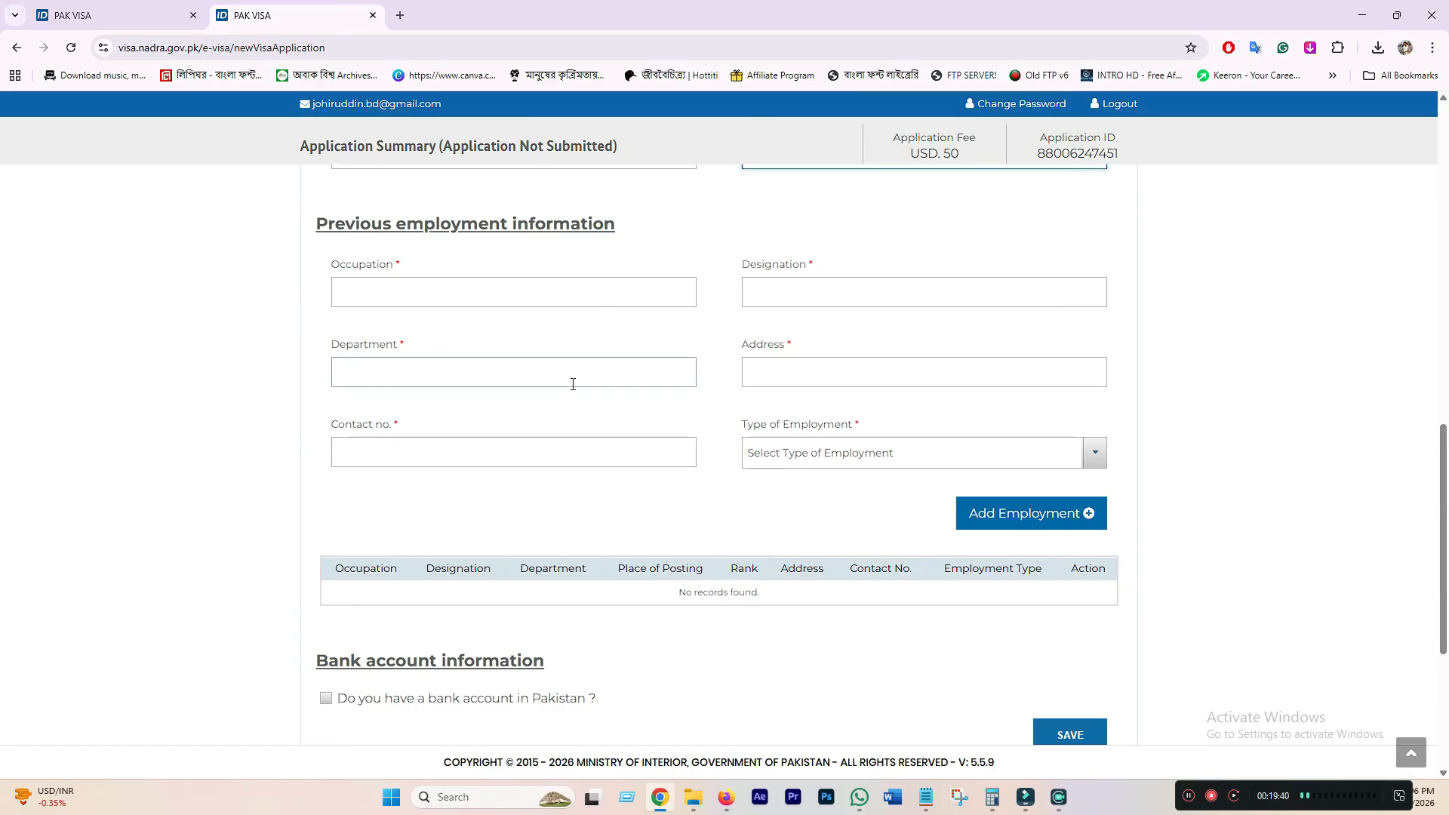
pyautogui.scroll(1, 582, 385)
pyautogui.scroll(3, 449, 401)
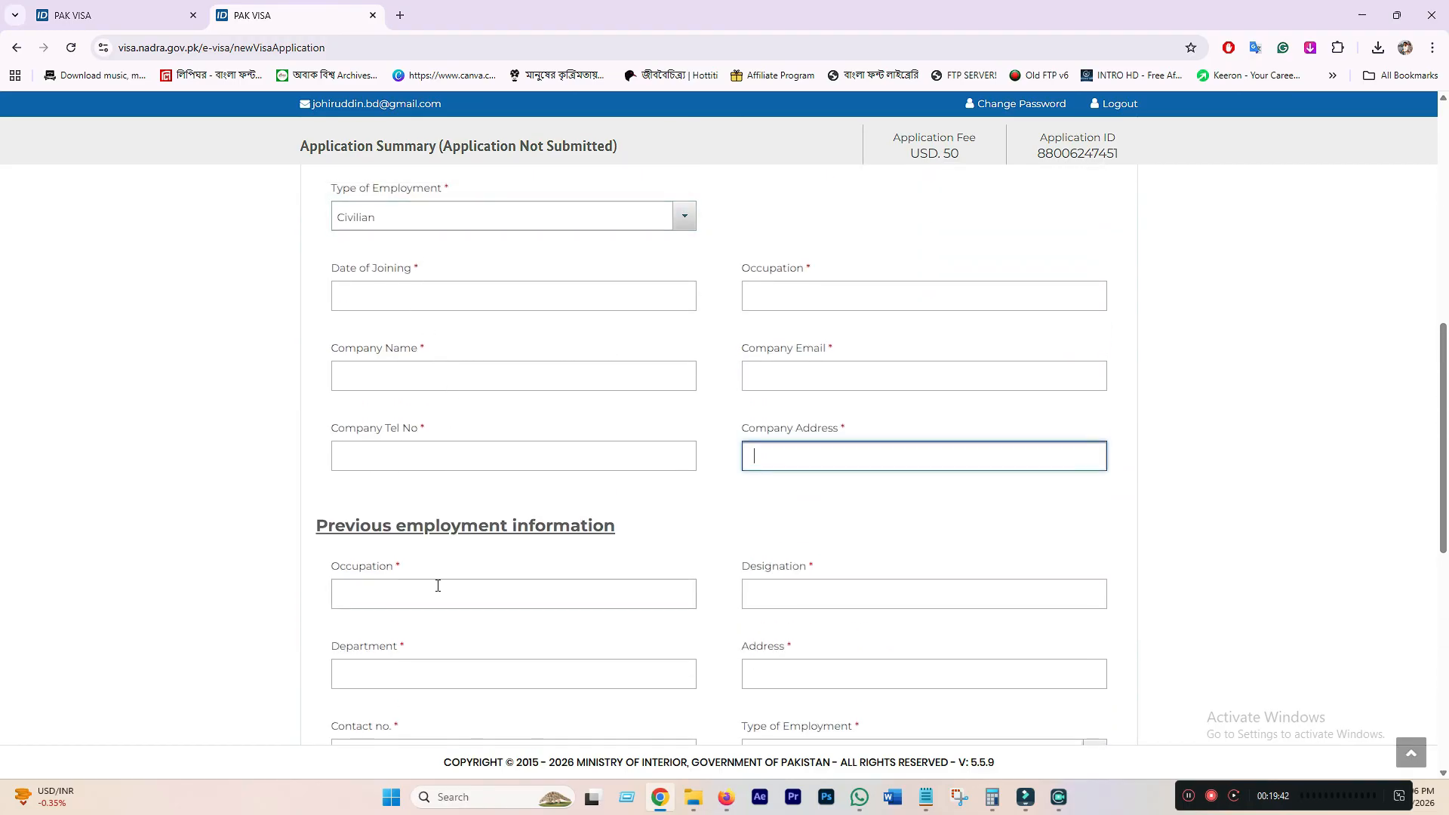
pyautogui.scroll(-2, 460, 581)
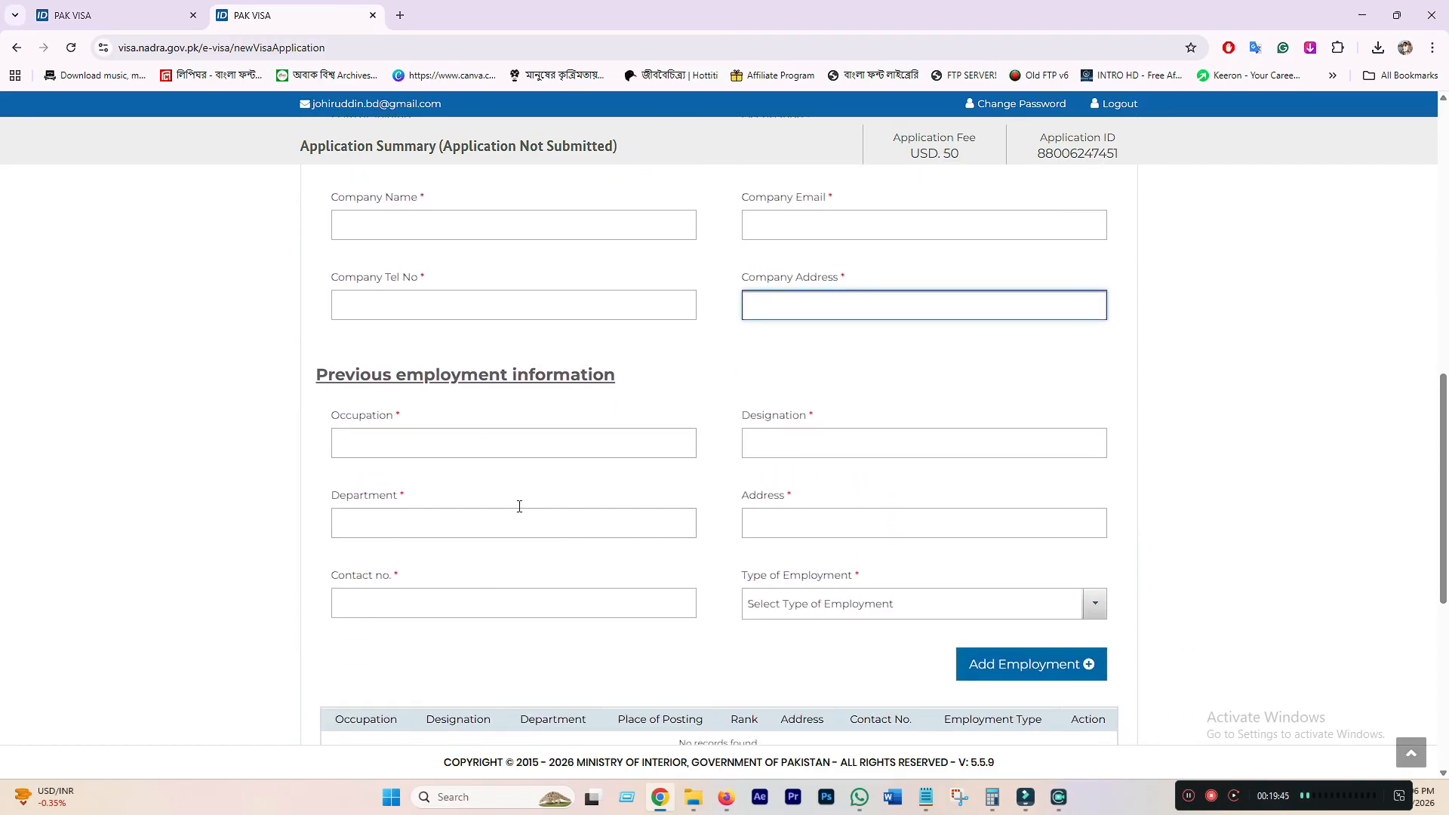
pyautogui.scroll(2, 490, 494)
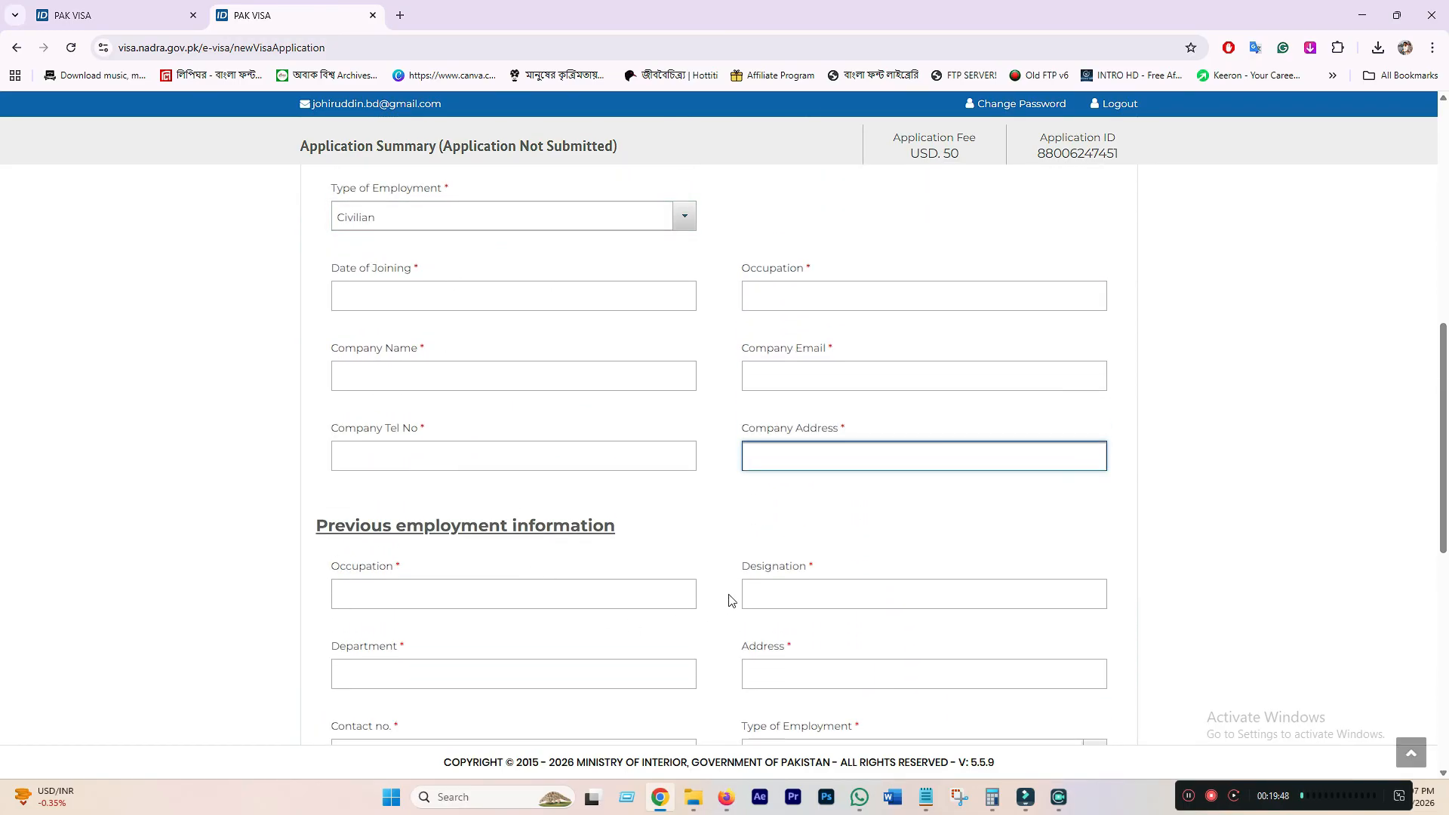
pyautogui.scroll(-2, 792, 592)
pyautogui.scroll(1, 641, 581)
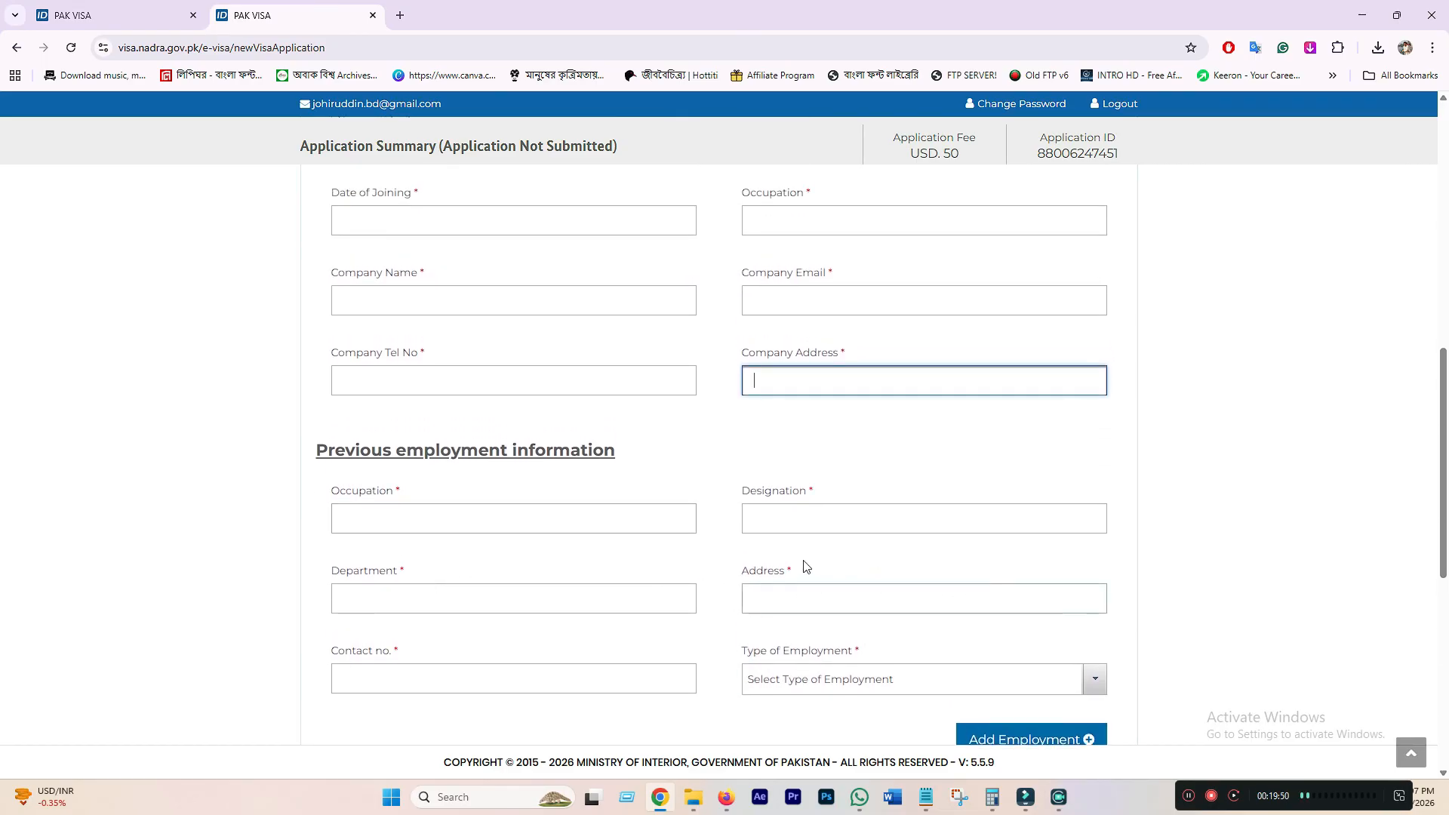
pyautogui.scroll(6, 679, 567)
pyautogui.click(438, 477)
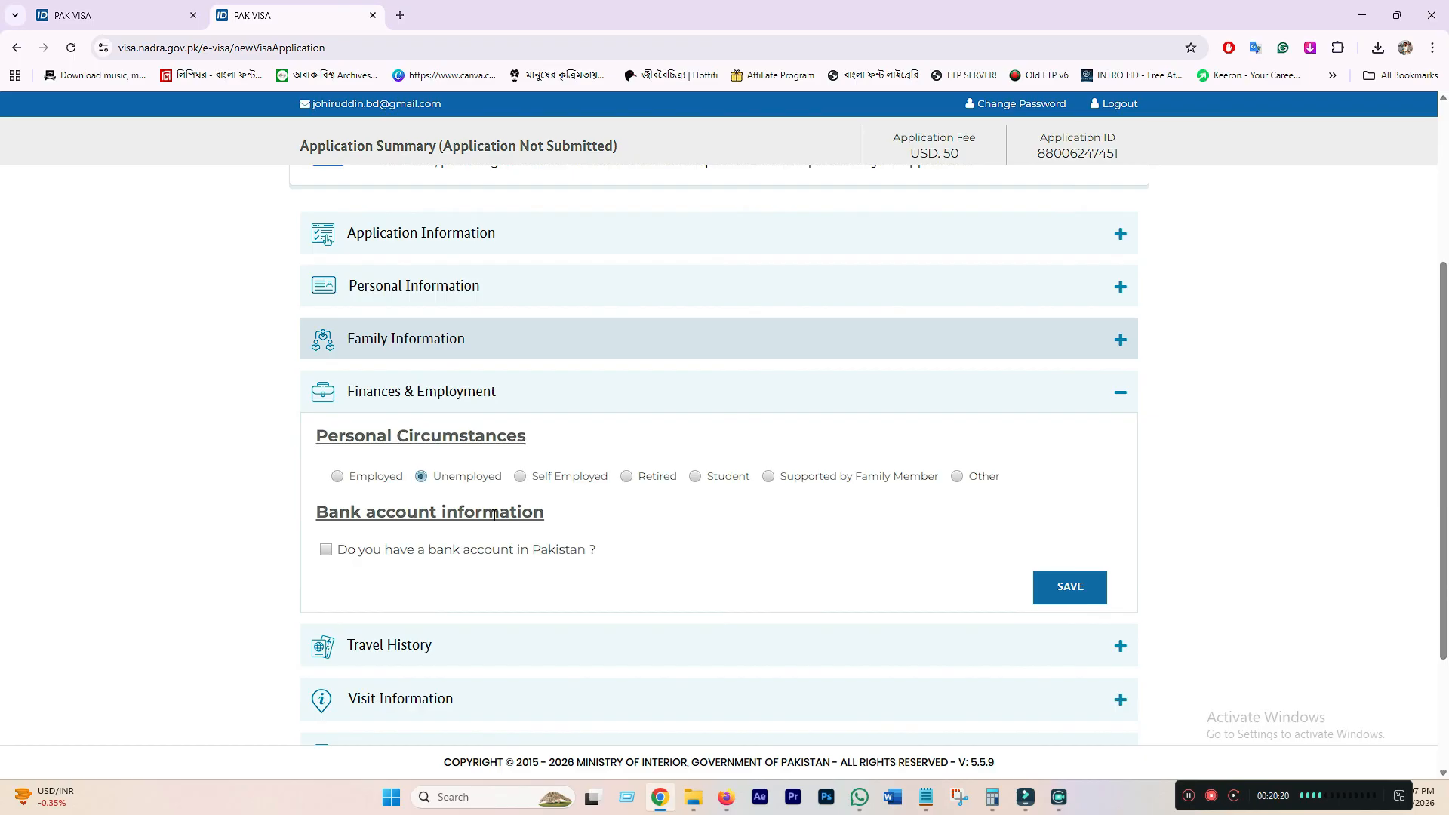
# - Try Self Employed, then Retired, checking the previous-employment fields it shows
pyautogui.click(520, 476)
pyautogui.click(626, 476)
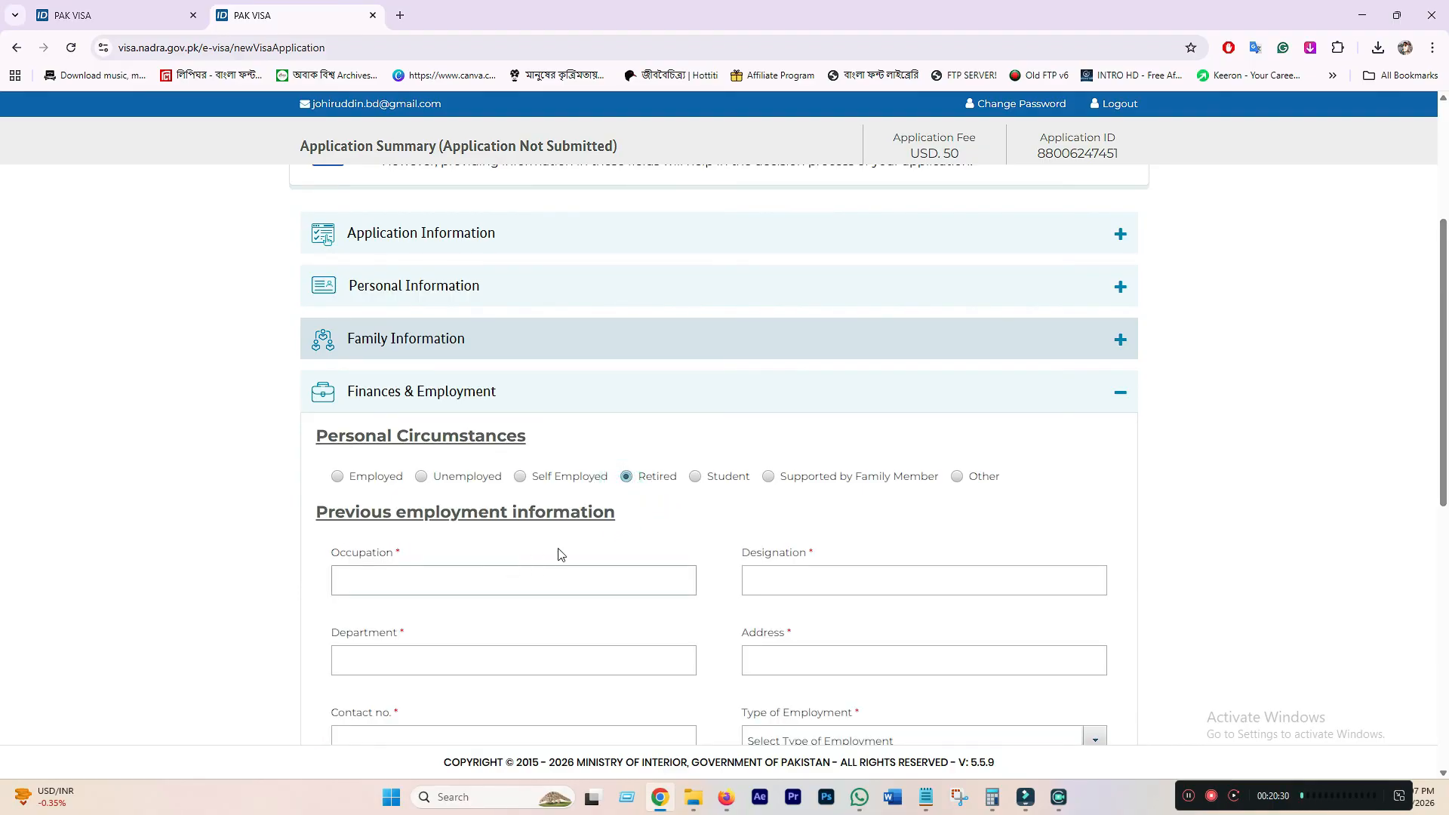
pyautogui.scroll(-3, 400, 388)
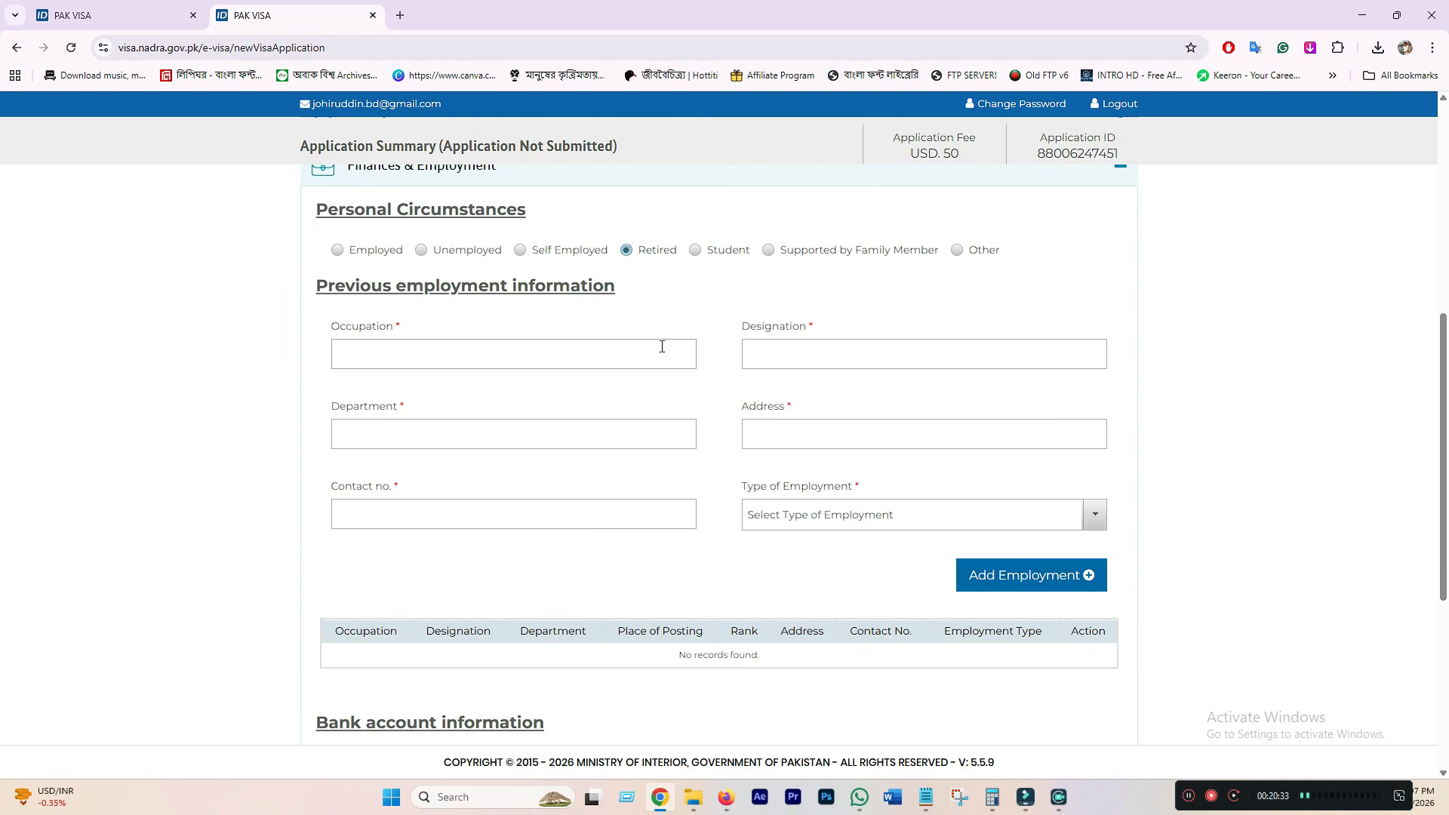
pyautogui.click(414, 358)
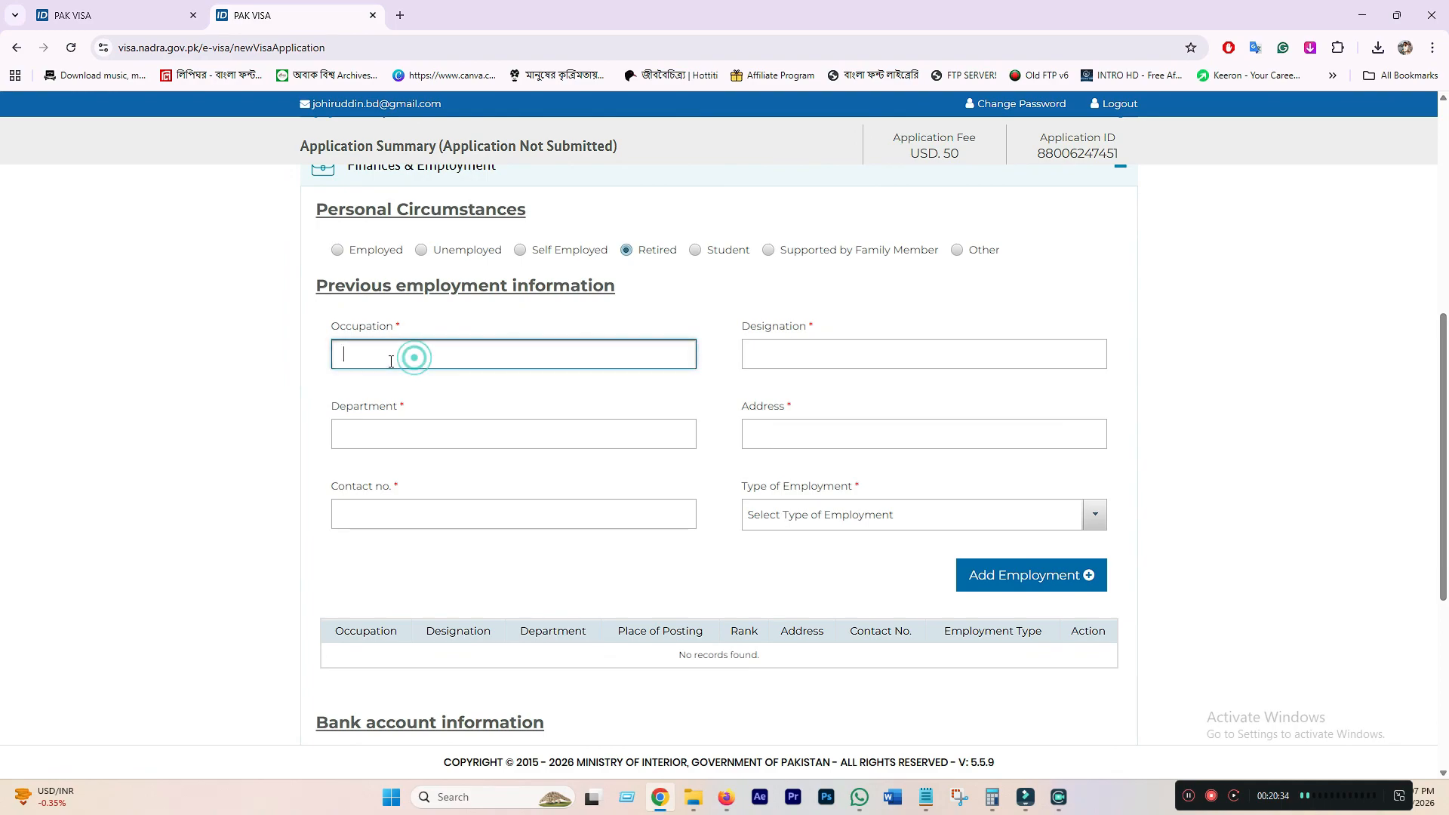
pyautogui.click(802, 364)
pyautogui.click(474, 437)
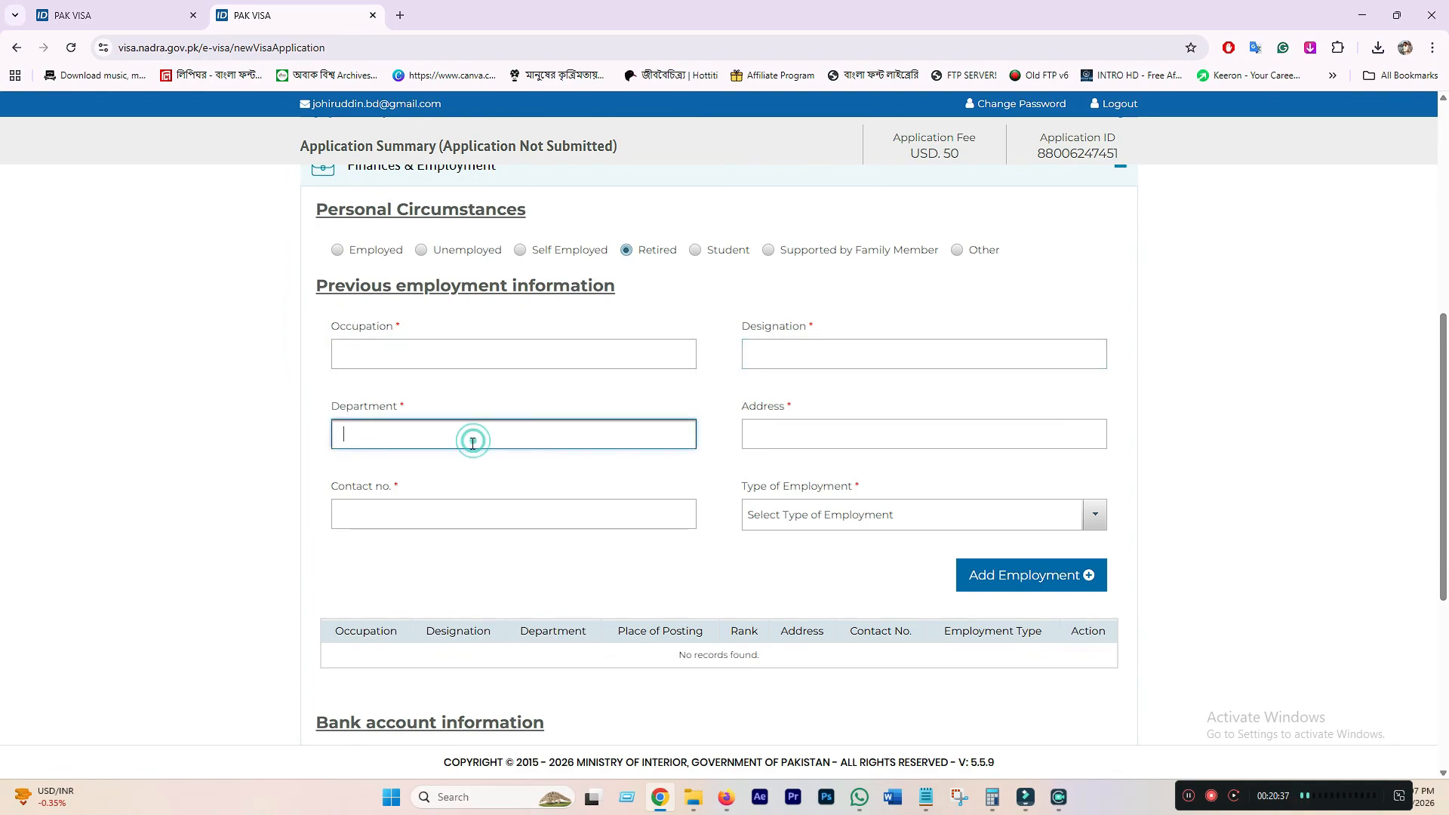
pyautogui.click(379, 521)
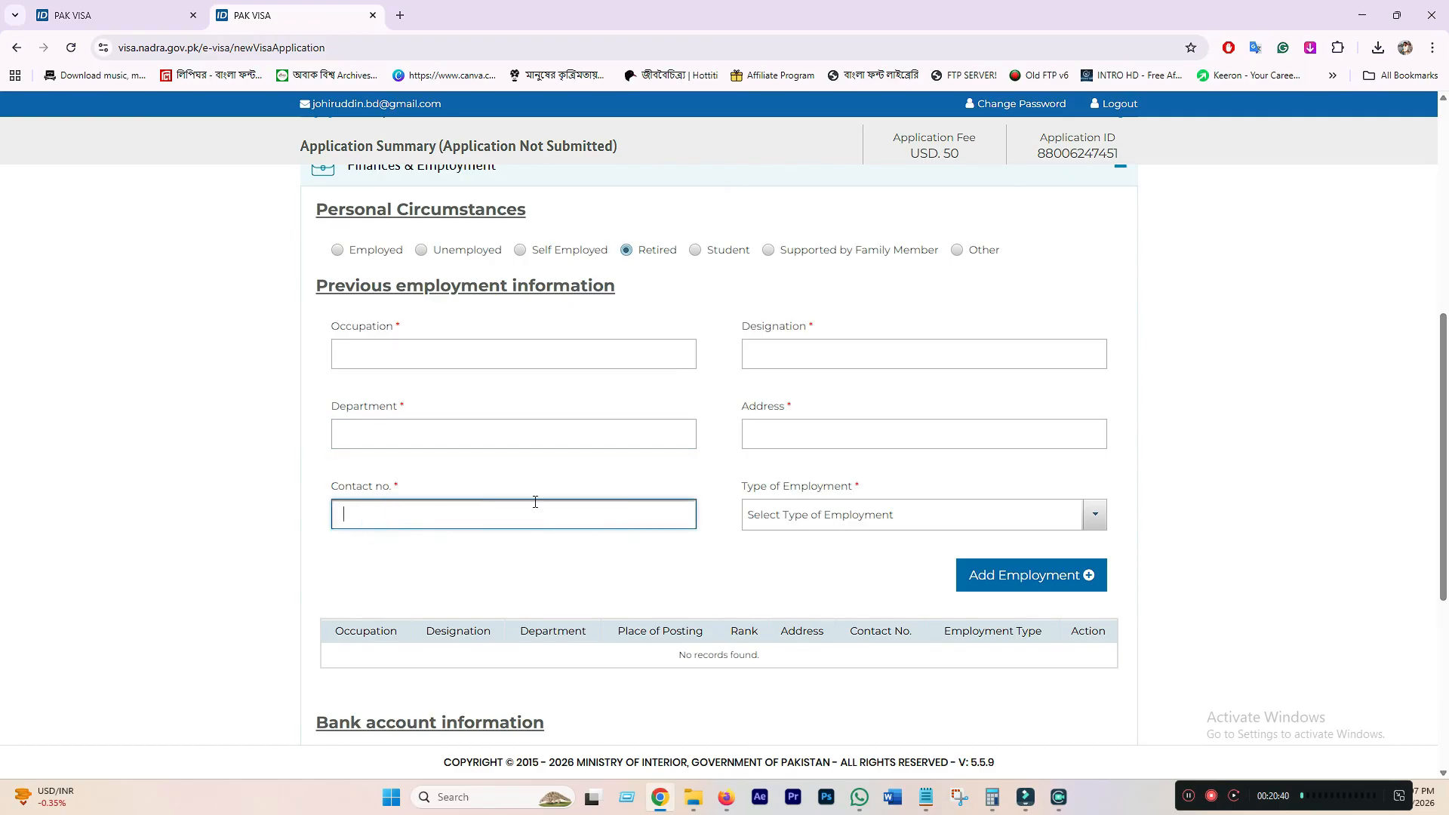
pyautogui.click(770, 438)
pyautogui.scroll(3, 773, 463)
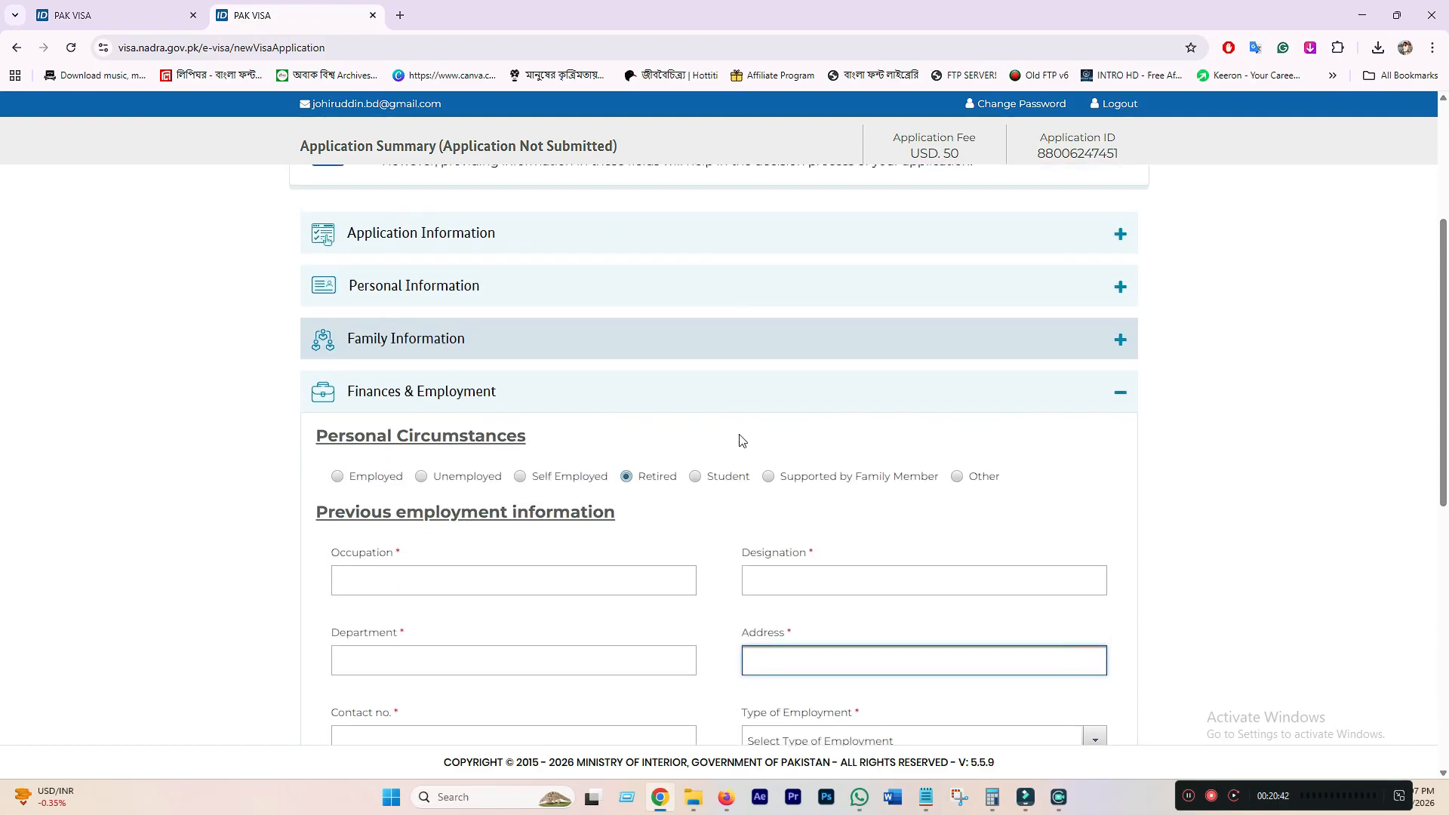
# - Try Student and Supported by Family Member, then settle on Self Employed
pyautogui.click(694, 478)
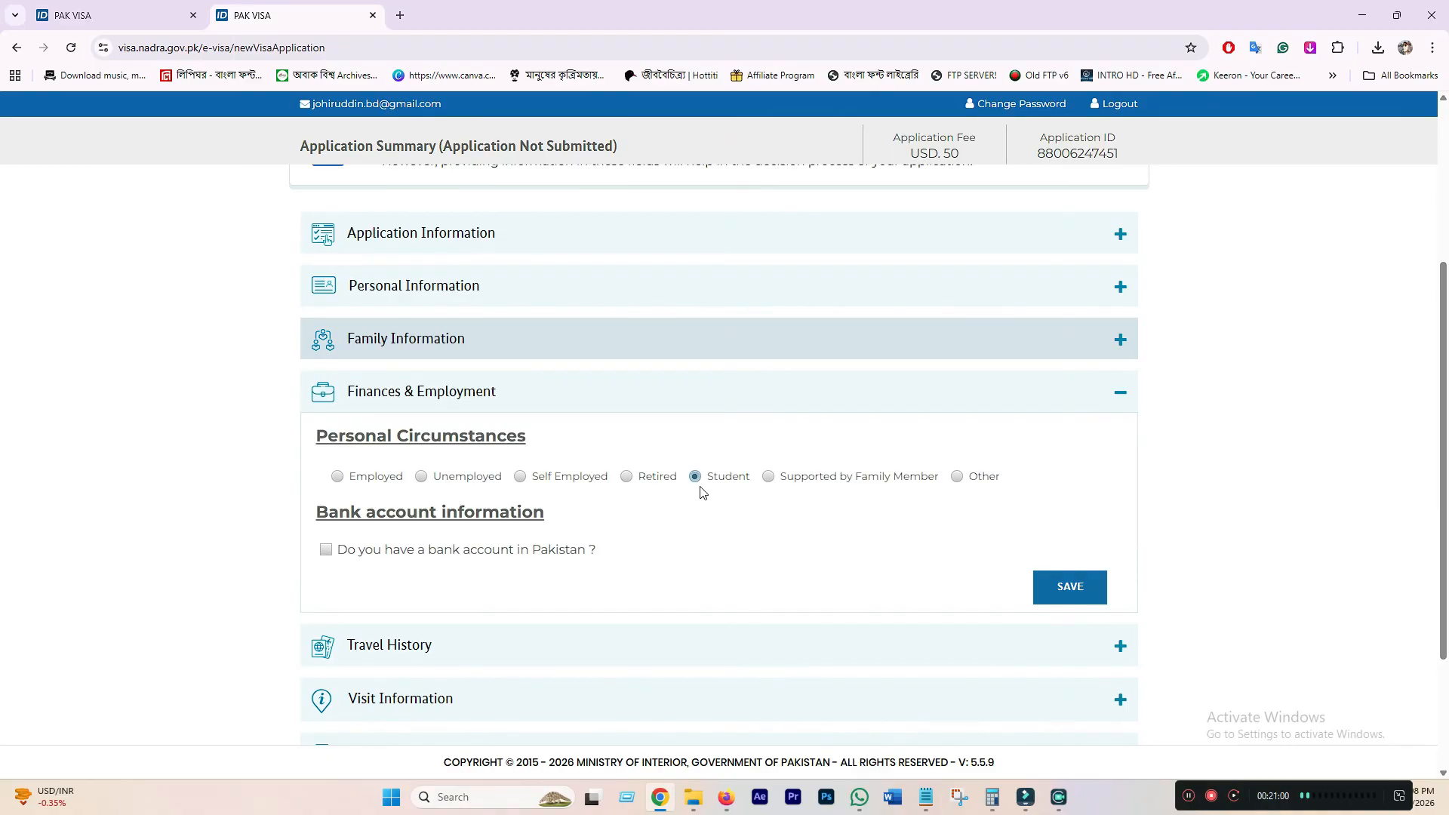
pyautogui.click(770, 480)
pyautogui.click(520, 477)
pyautogui.moveTo(456, 550); pyautogui.dragTo(585, 566)
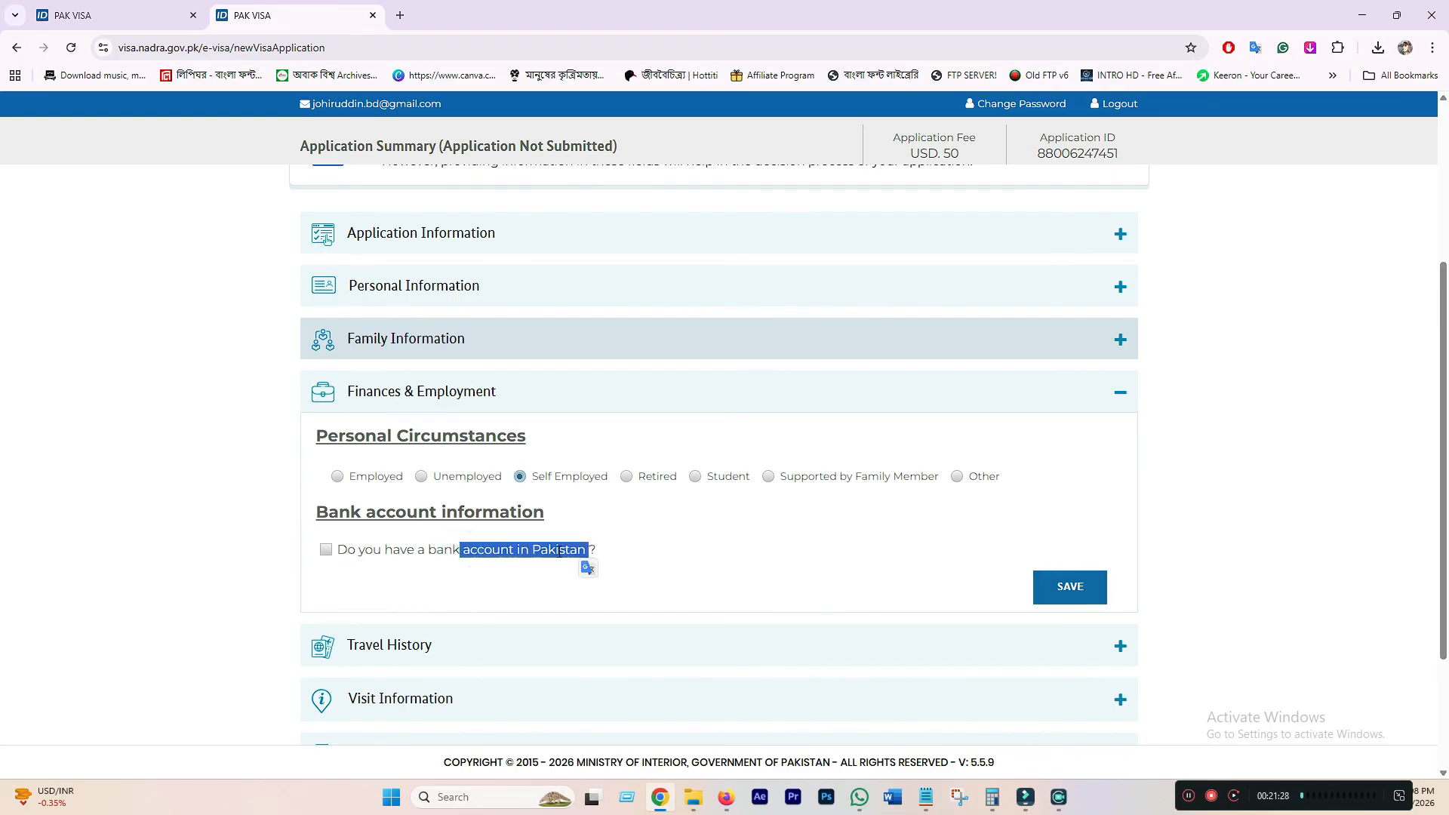
# - Leave the Pakistan bank account box unticked and save Finances & Employment
pyautogui.click(517, 550)
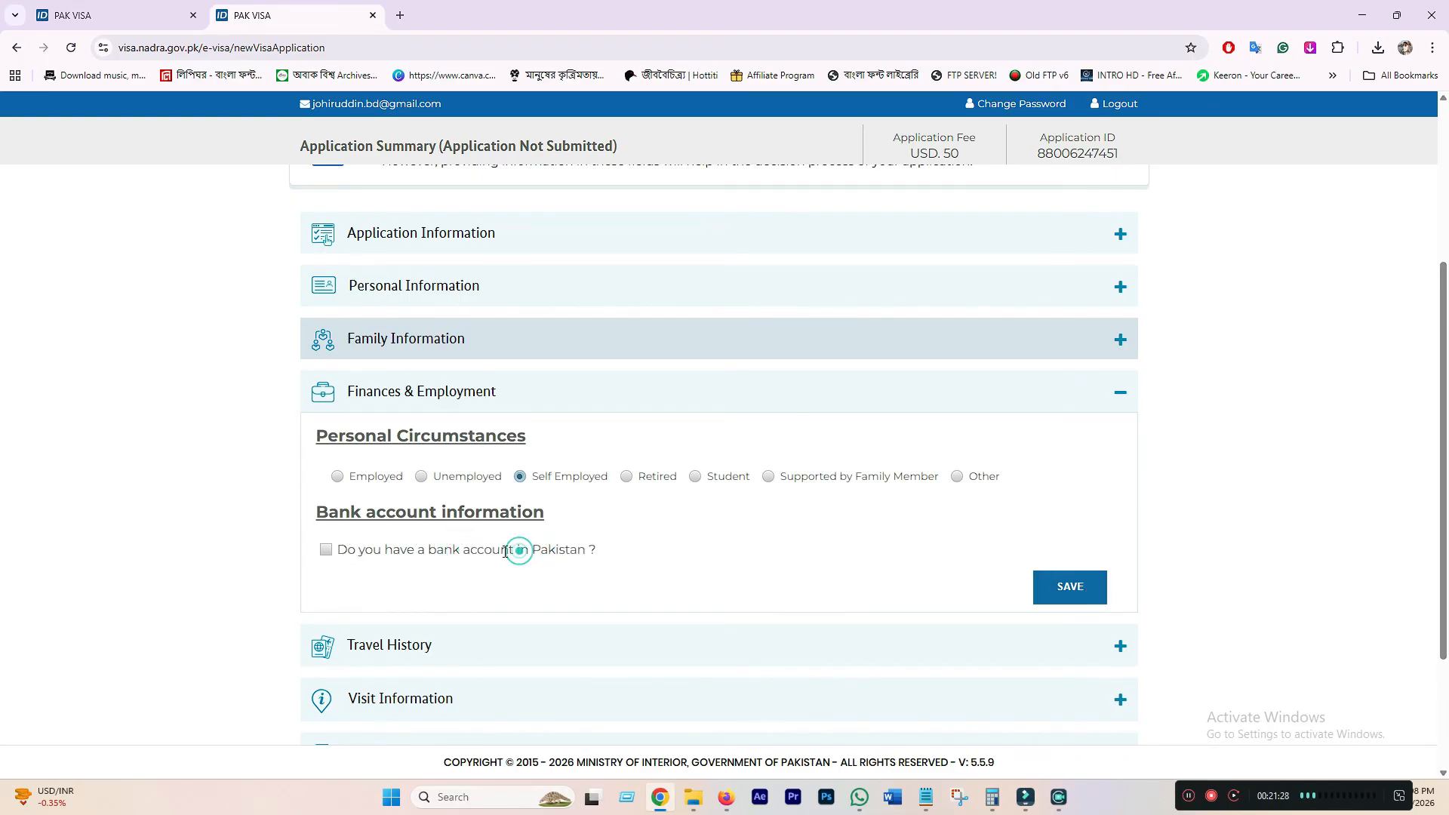
pyautogui.click(326, 551)
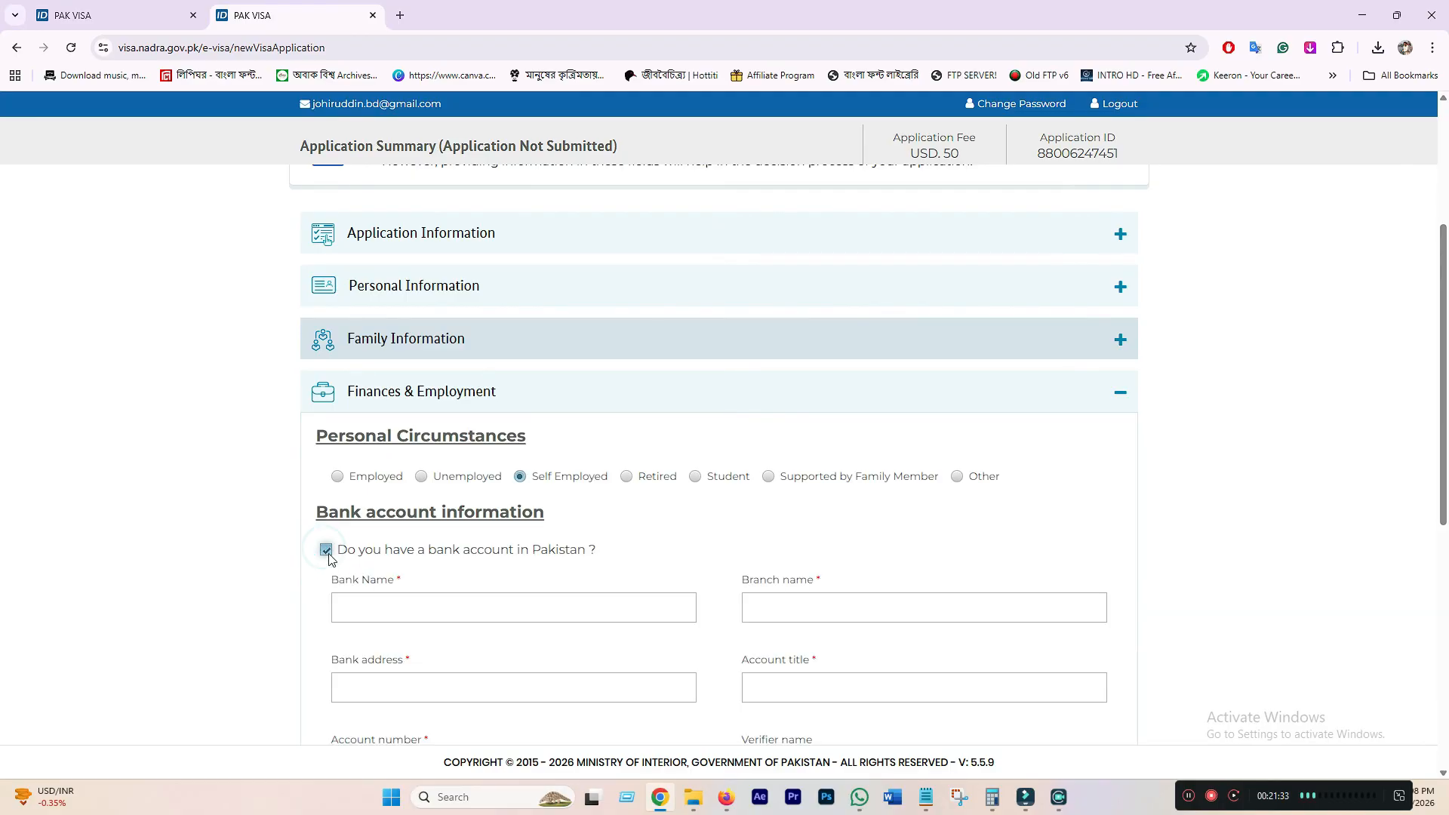
pyautogui.scroll(-3, 528, 593)
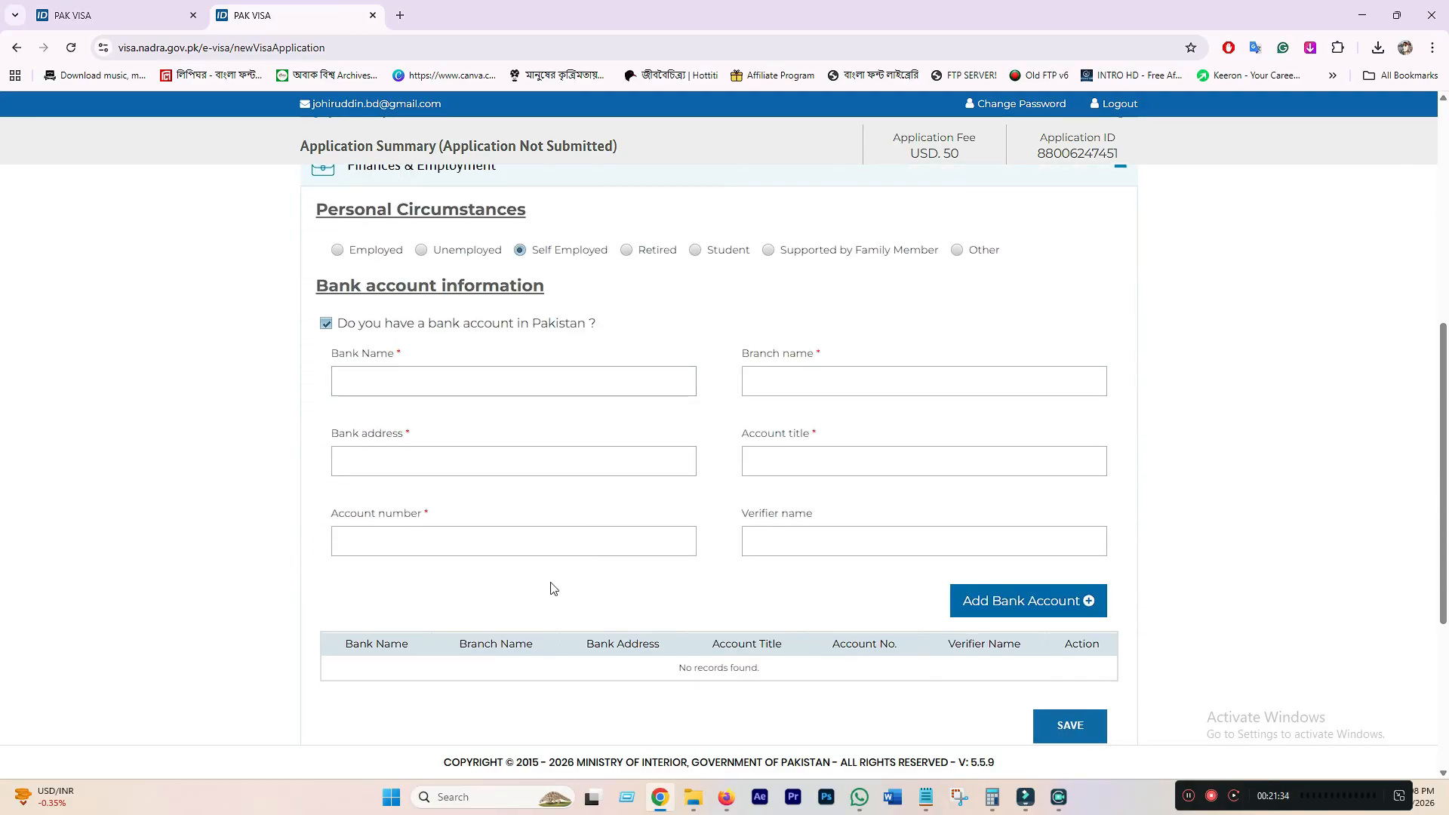
pyautogui.click(388, 384)
pyautogui.click(763, 384)
pyautogui.click(416, 461)
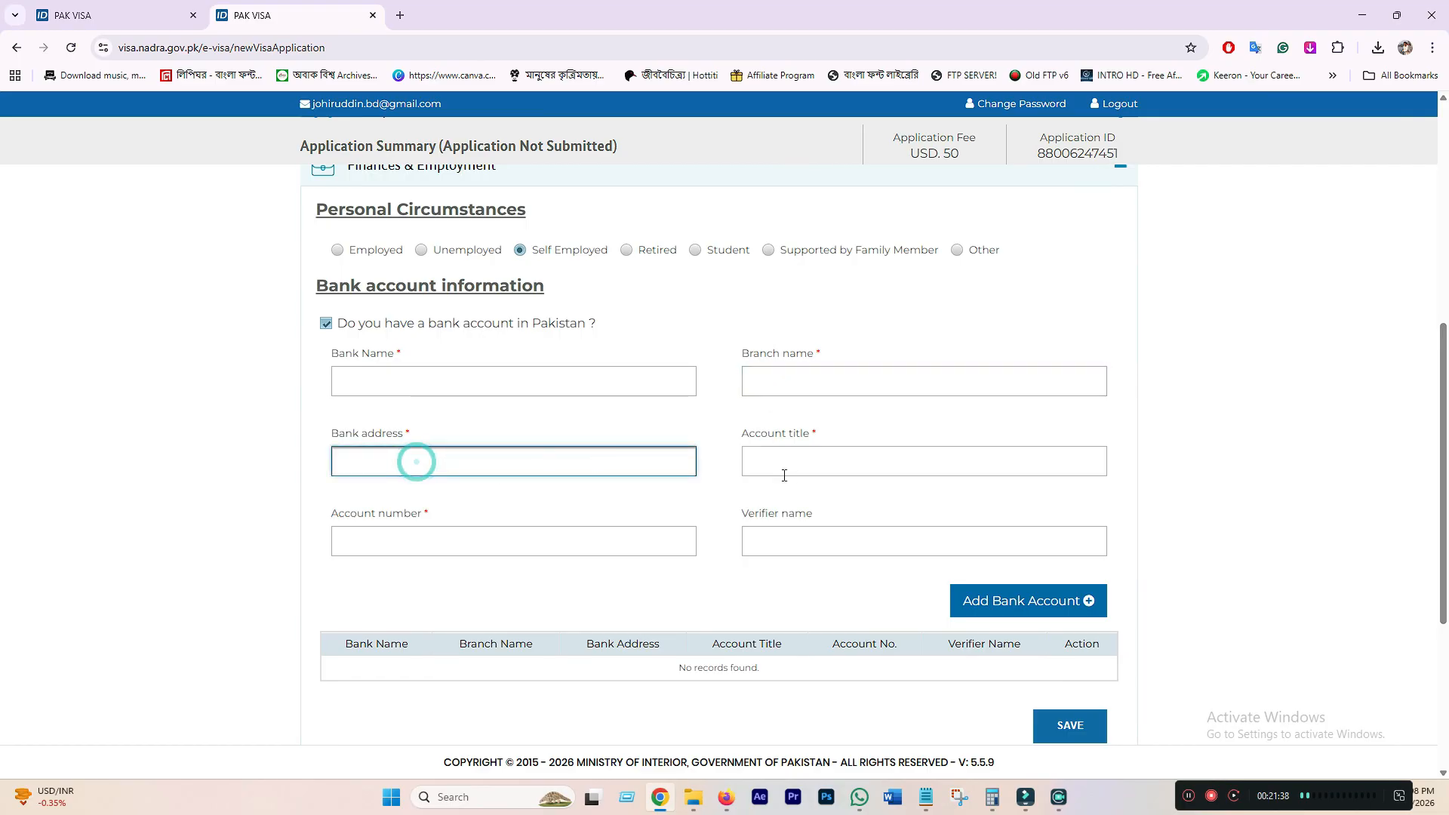
pyautogui.click(326, 325)
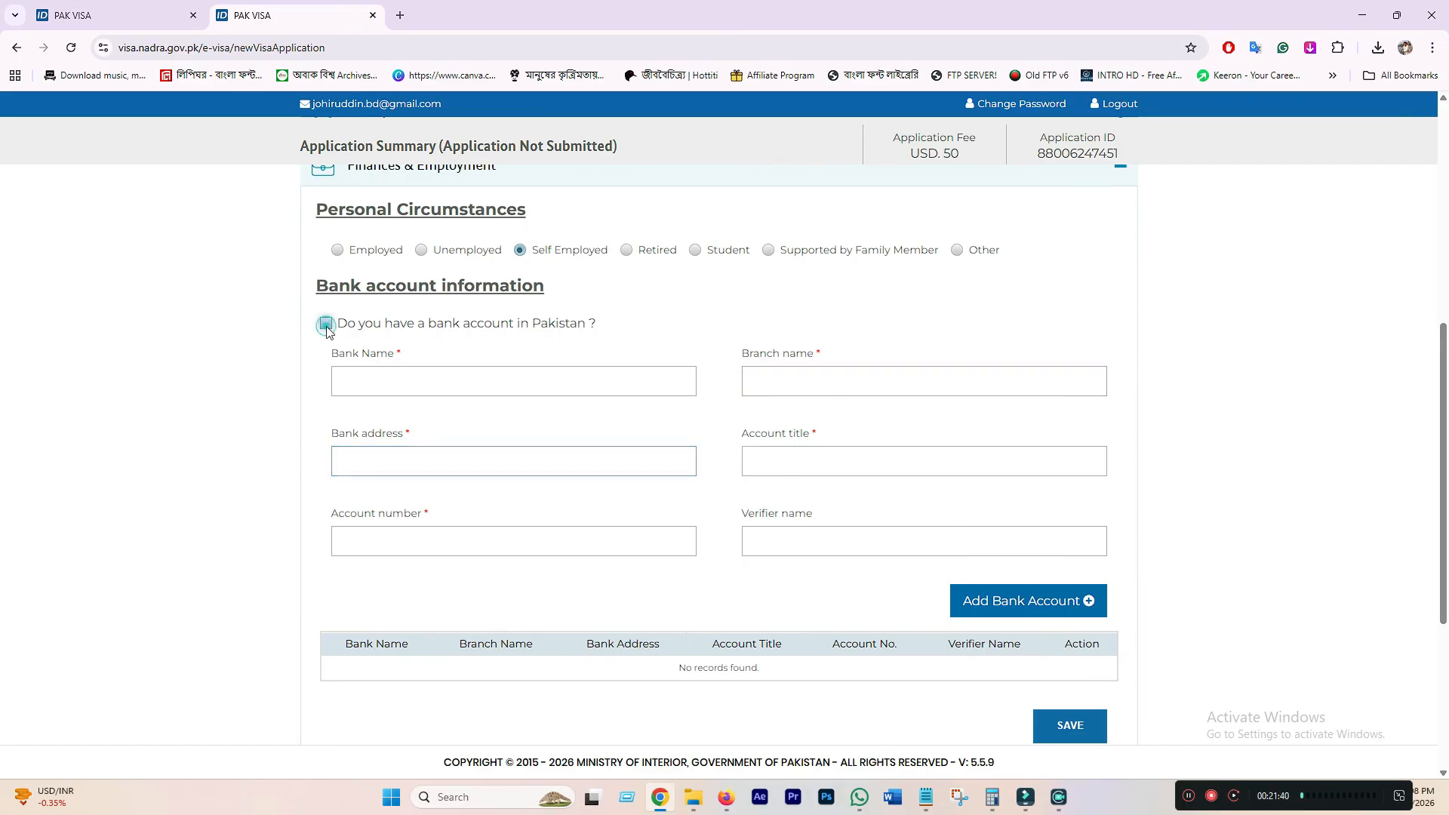
pyautogui.click(1072, 408)
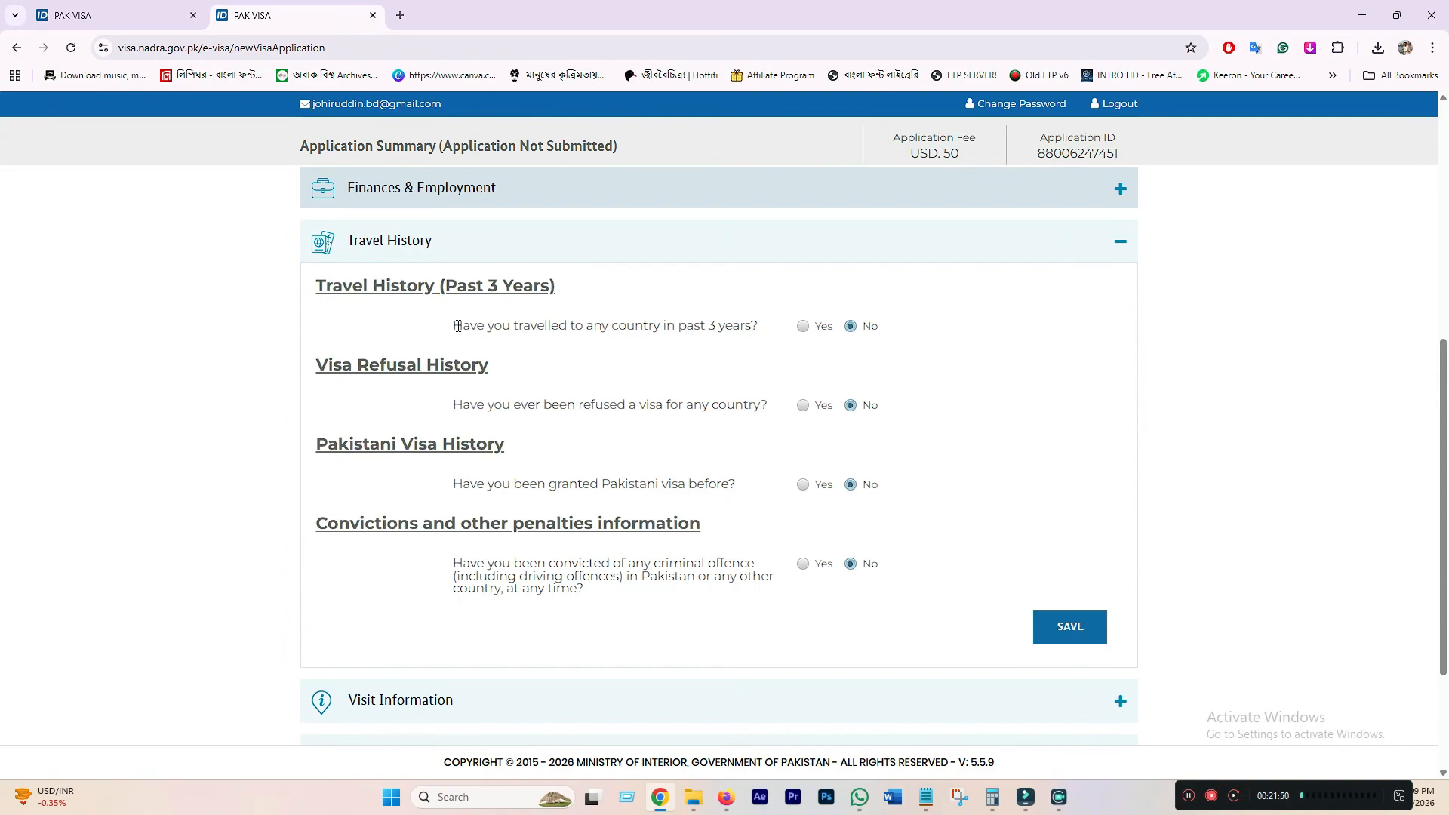
# - Answer Yes under Travel History (Past 3 Years) to show Country, Destination and Date of visit fields
pyautogui.moveTo(457, 326); pyautogui.dragTo(609, 326)
pyautogui.click(744, 327)
pyautogui.click(802, 326)
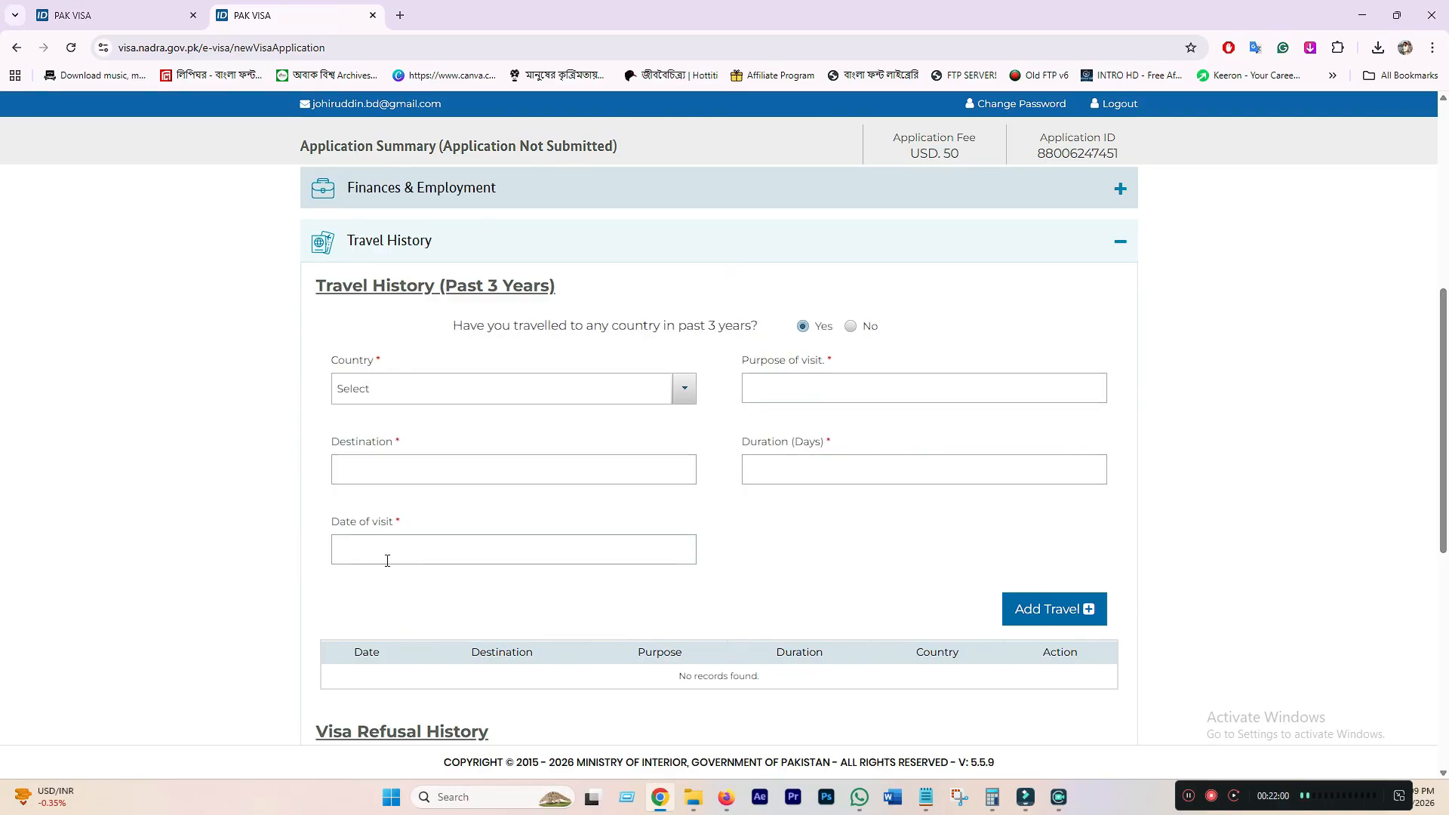
pyautogui.scroll(-1, 757, 316)
pyautogui.click(850, 250)
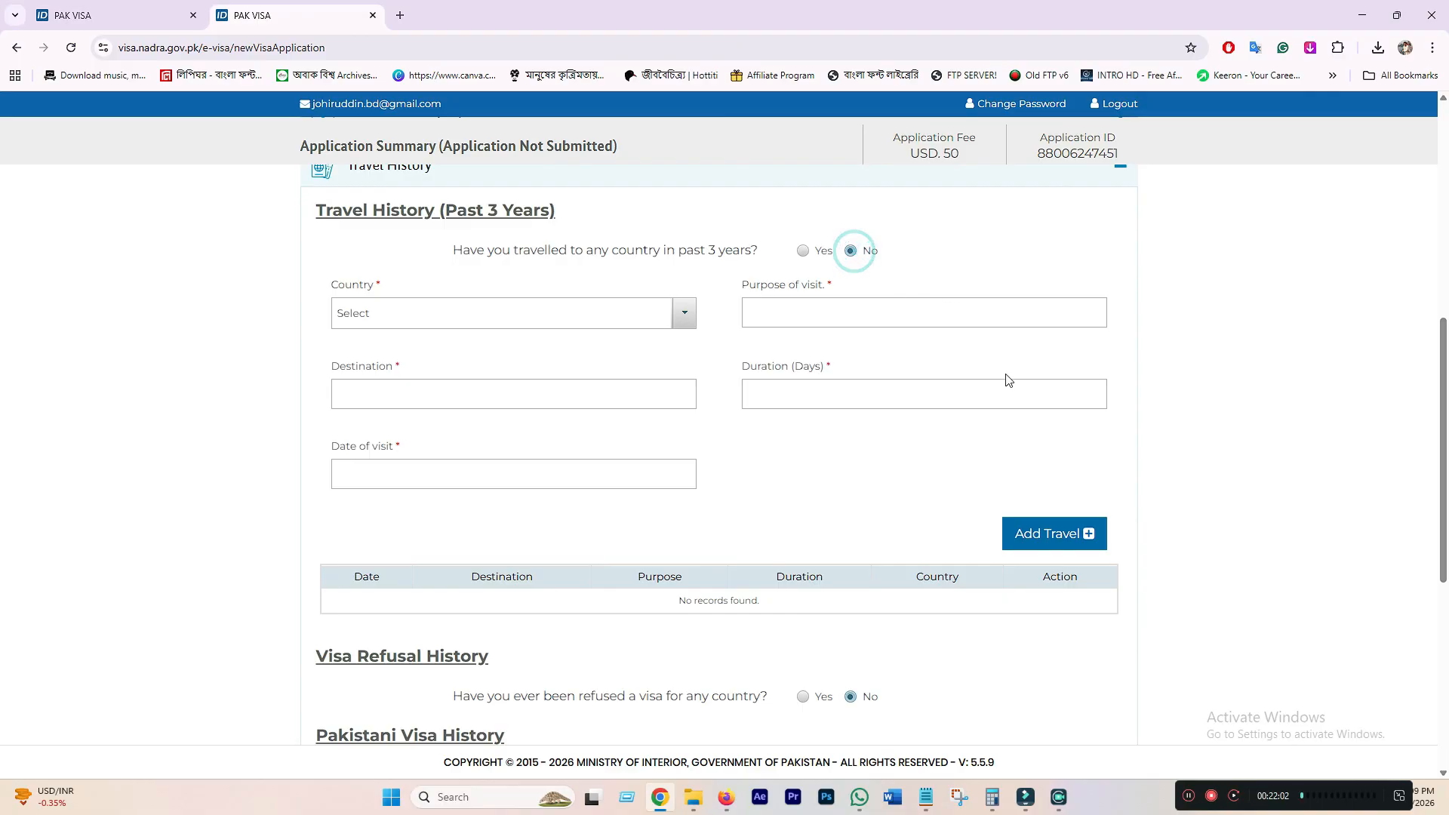
pyautogui.click(802, 250)
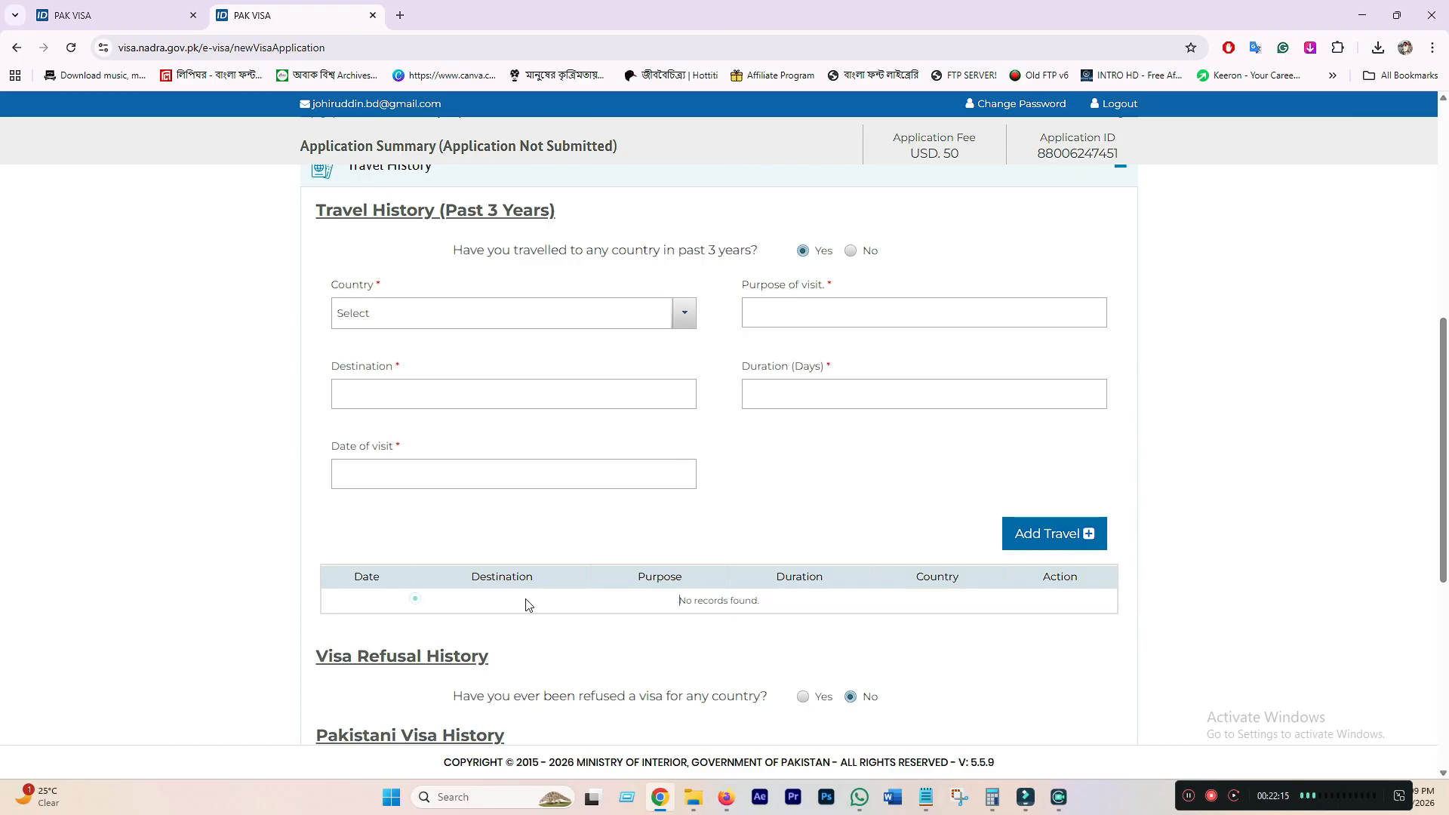
# - Answer No to travel in the past three years and save Travel History with all answers No
pyautogui.moveTo(526, 603); pyautogui.dragTo(970, 601)
pyautogui.moveTo(627, 602); pyautogui.dragTo(764, 611)
pyautogui.click(895, 459)
pyautogui.click(850, 252)
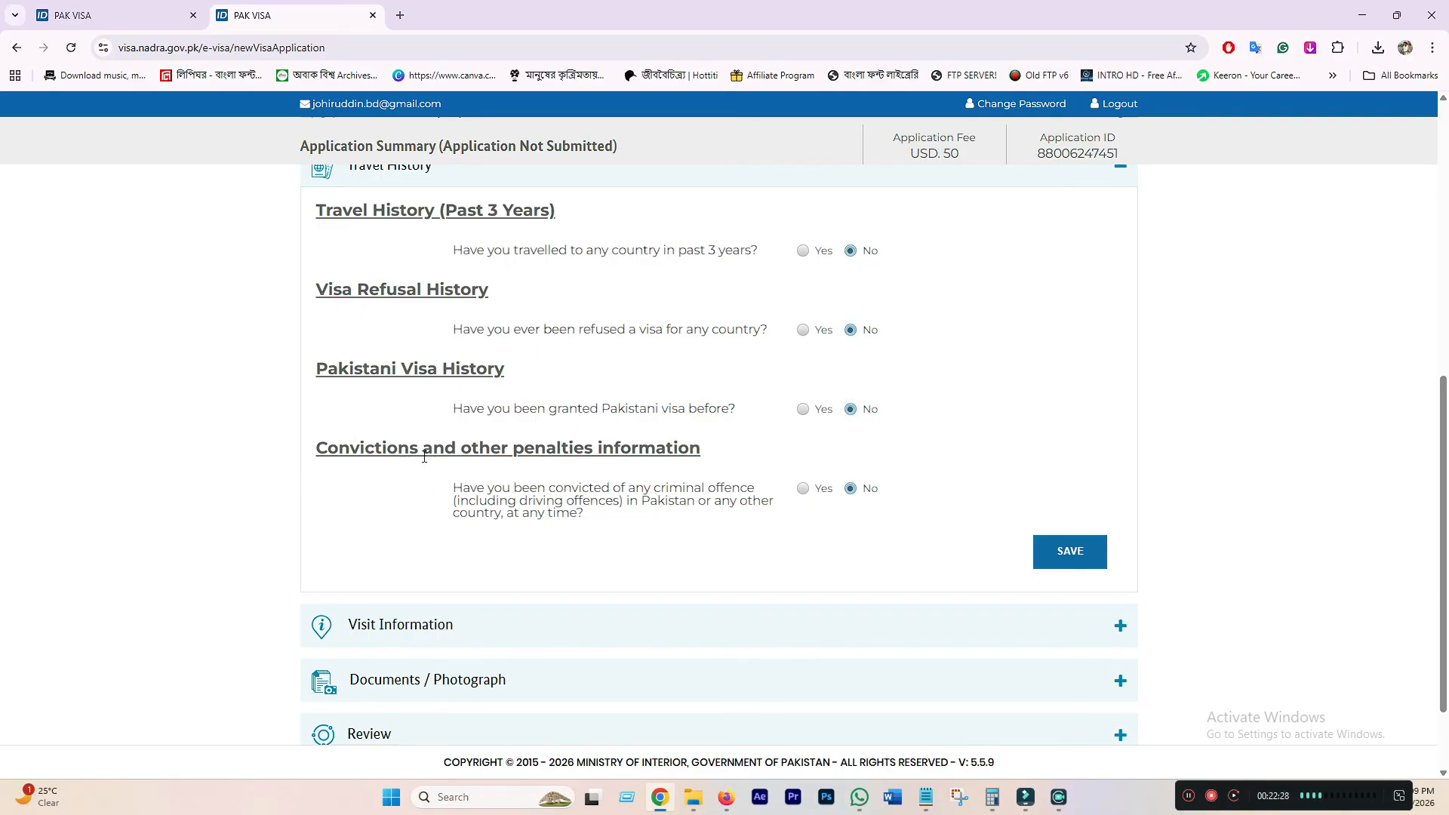
pyautogui.moveTo(513, 448); pyautogui.dragTo(623, 453)
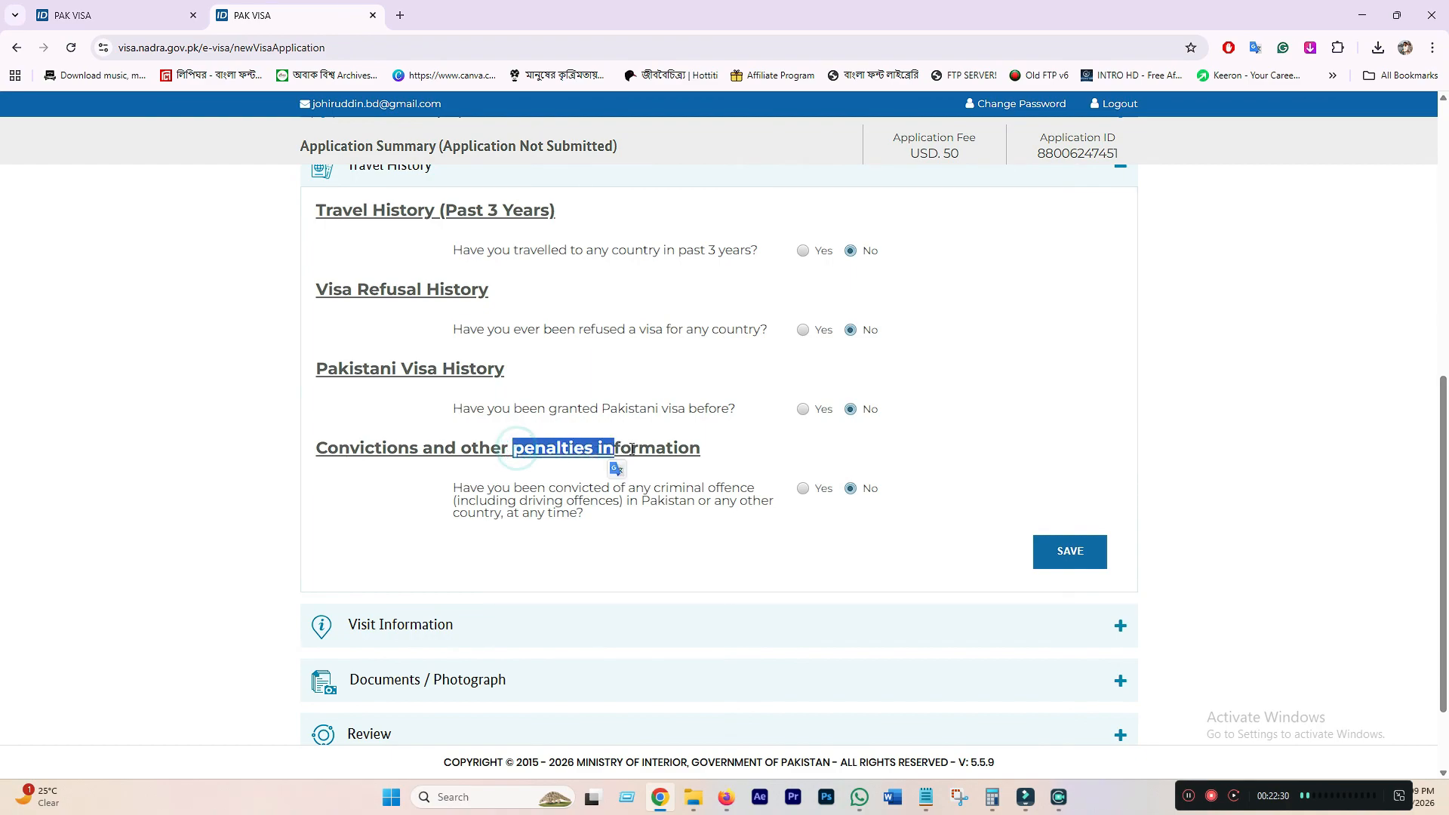
pyautogui.click(658, 448)
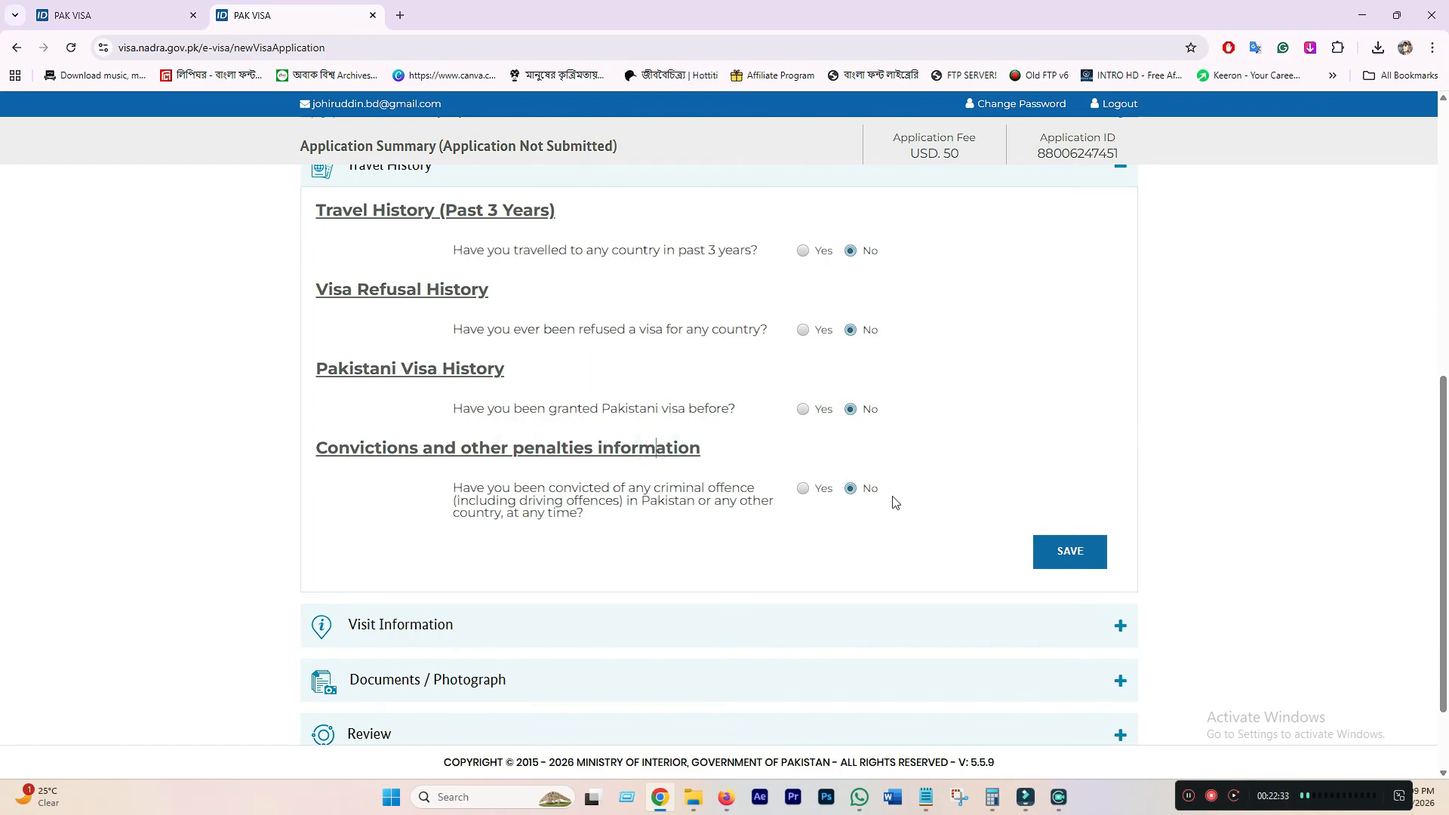
pyautogui.click(1068, 550)
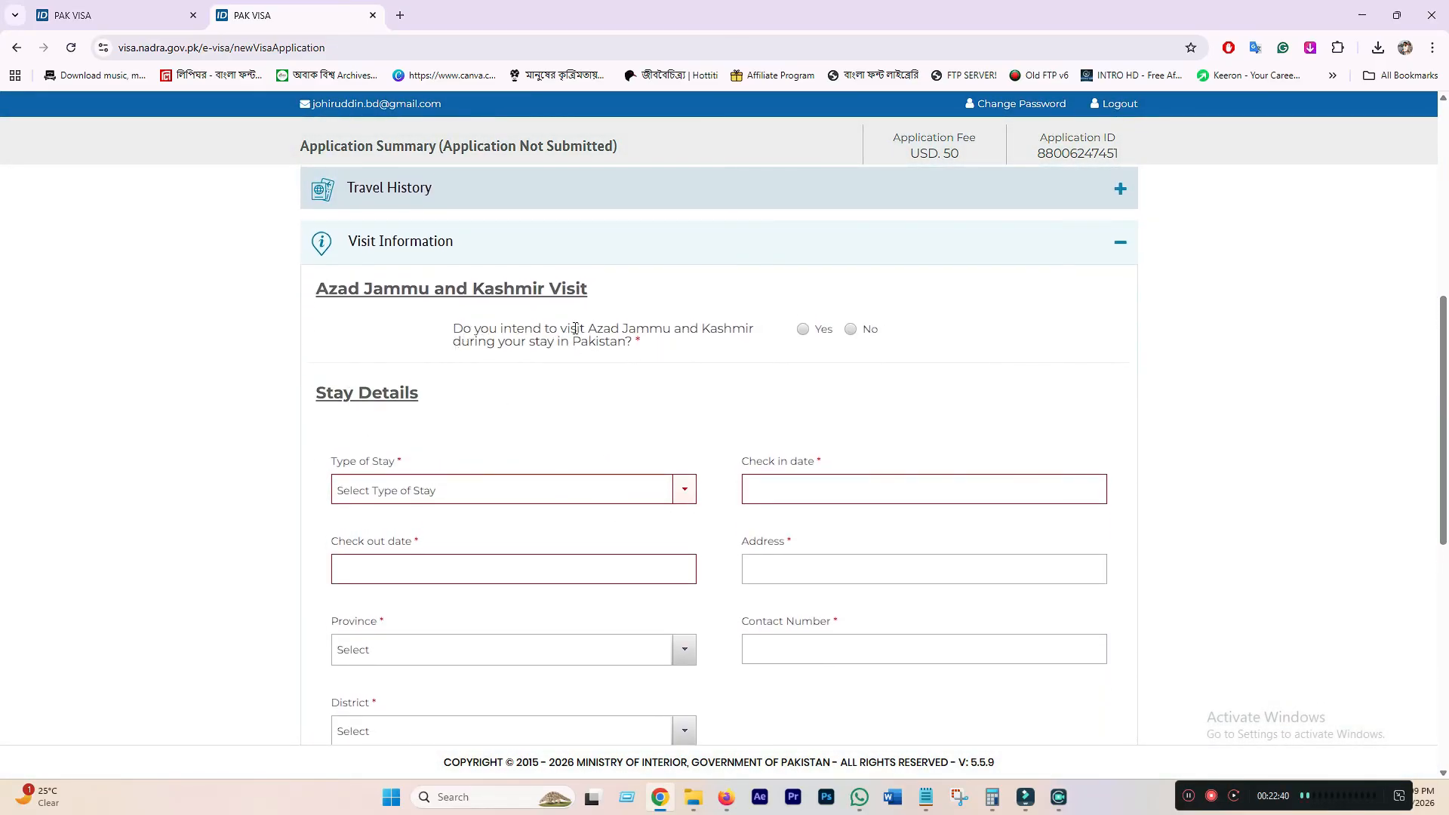
# - Answer No to visiting Azad Jammu and Kashmir
pyautogui.moveTo(628, 330); pyautogui.dragTo(756, 336)
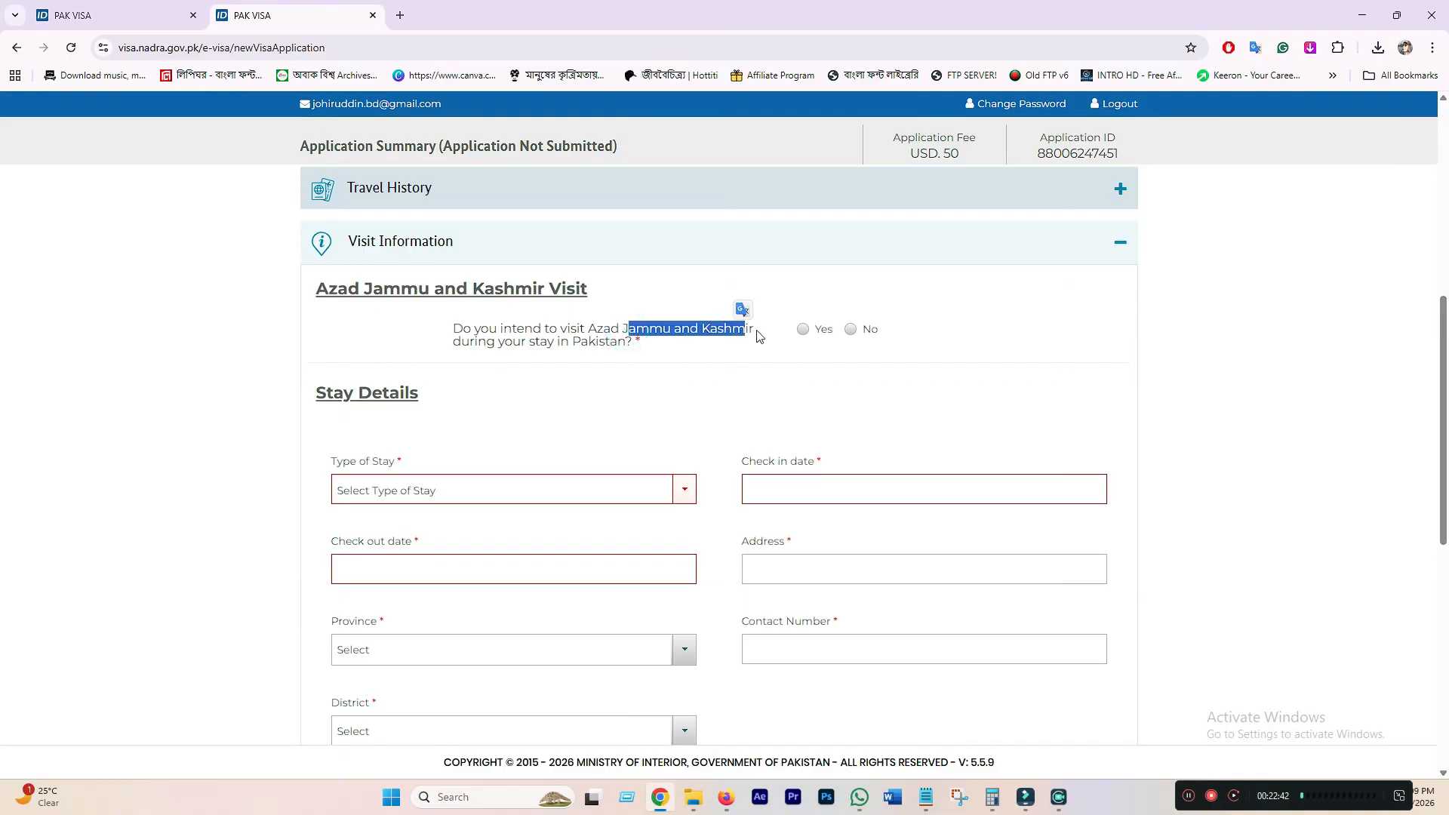
pyautogui.click(765, 340)
pyautogui.click(850, 329)
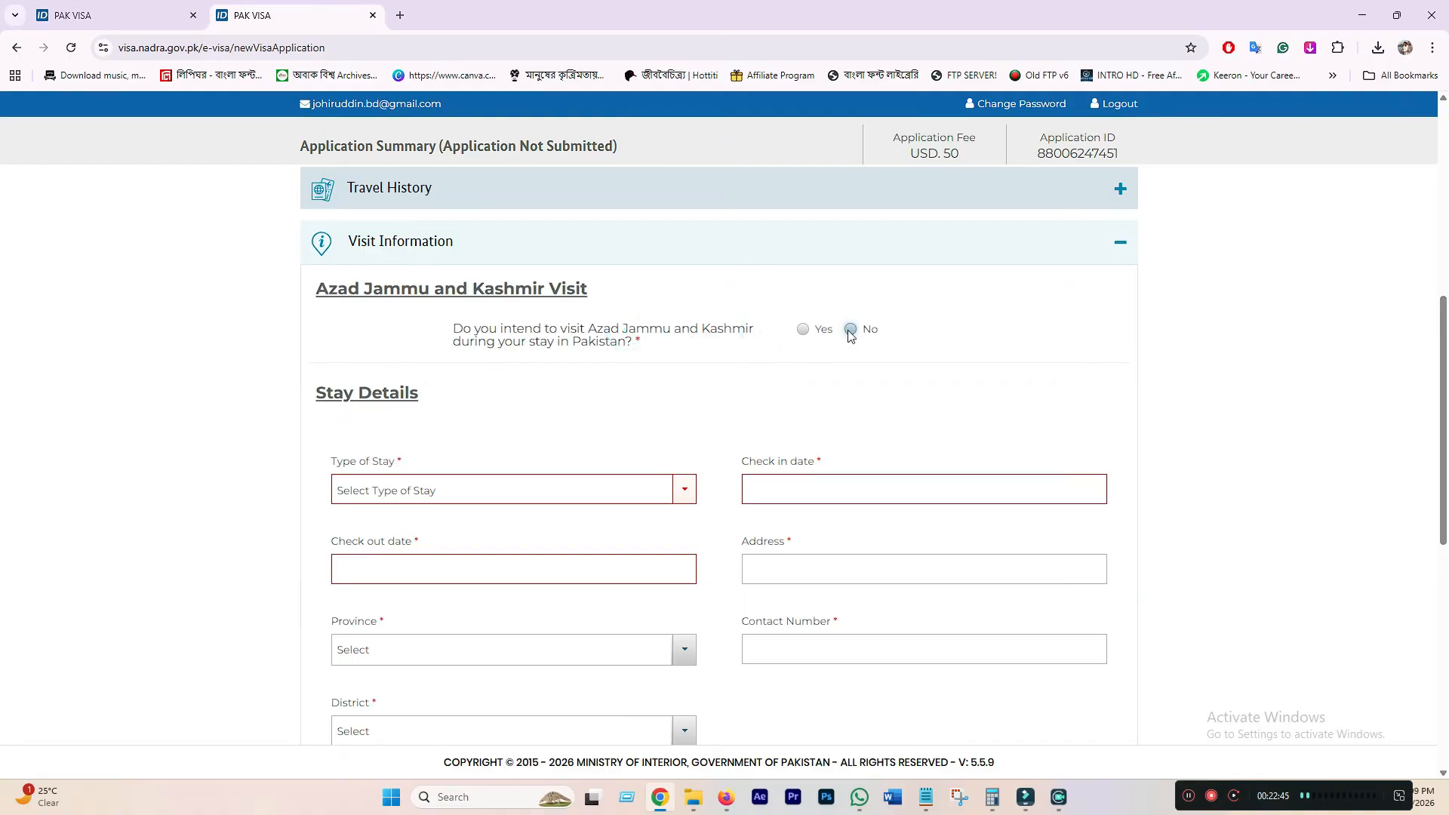
pyautogui.scroll(-2, 594, 450)
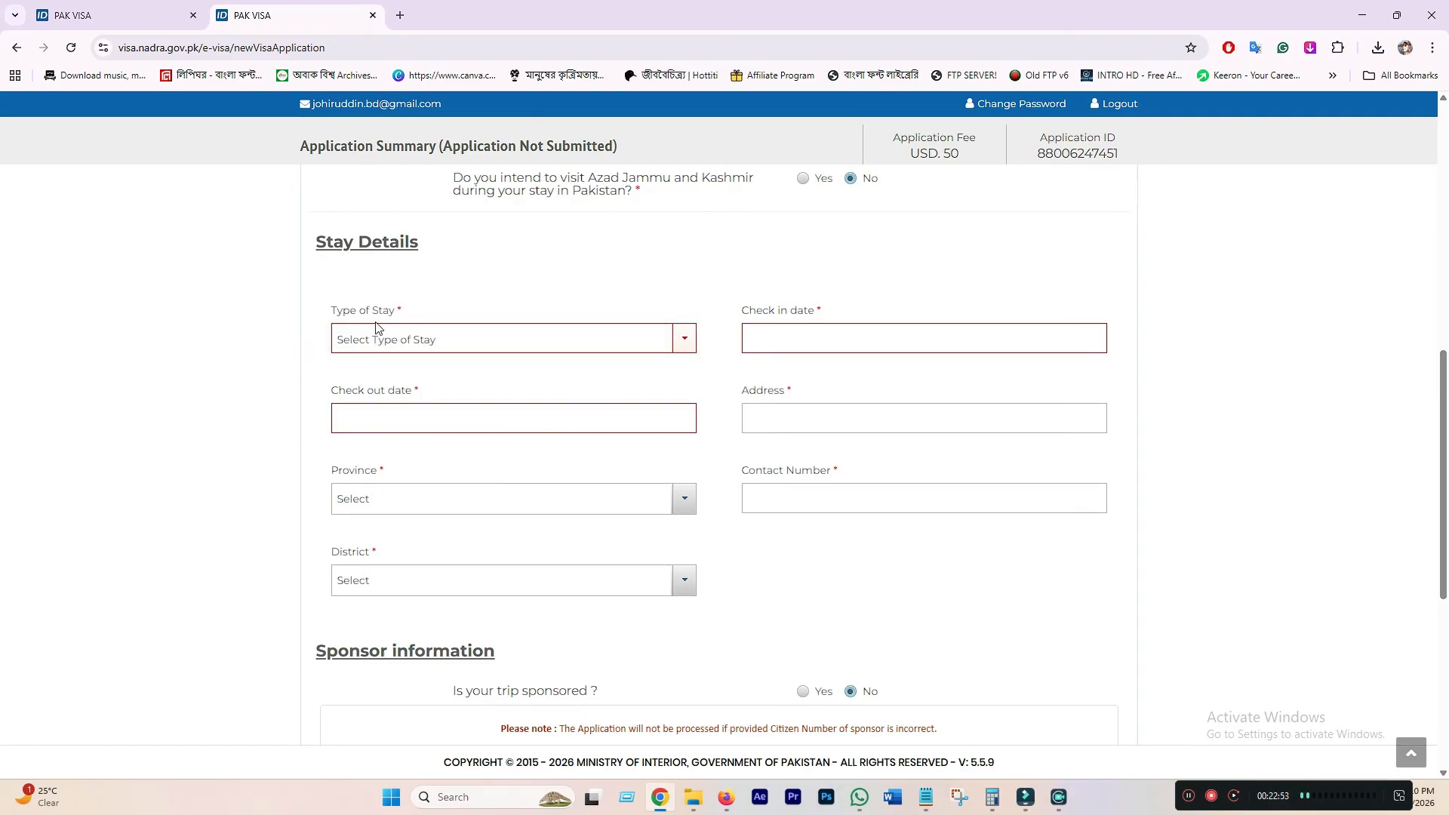
# - Set the Type of Stay to Personal and check the Stay Details fields that appear
pyautogui.click(485, 339)
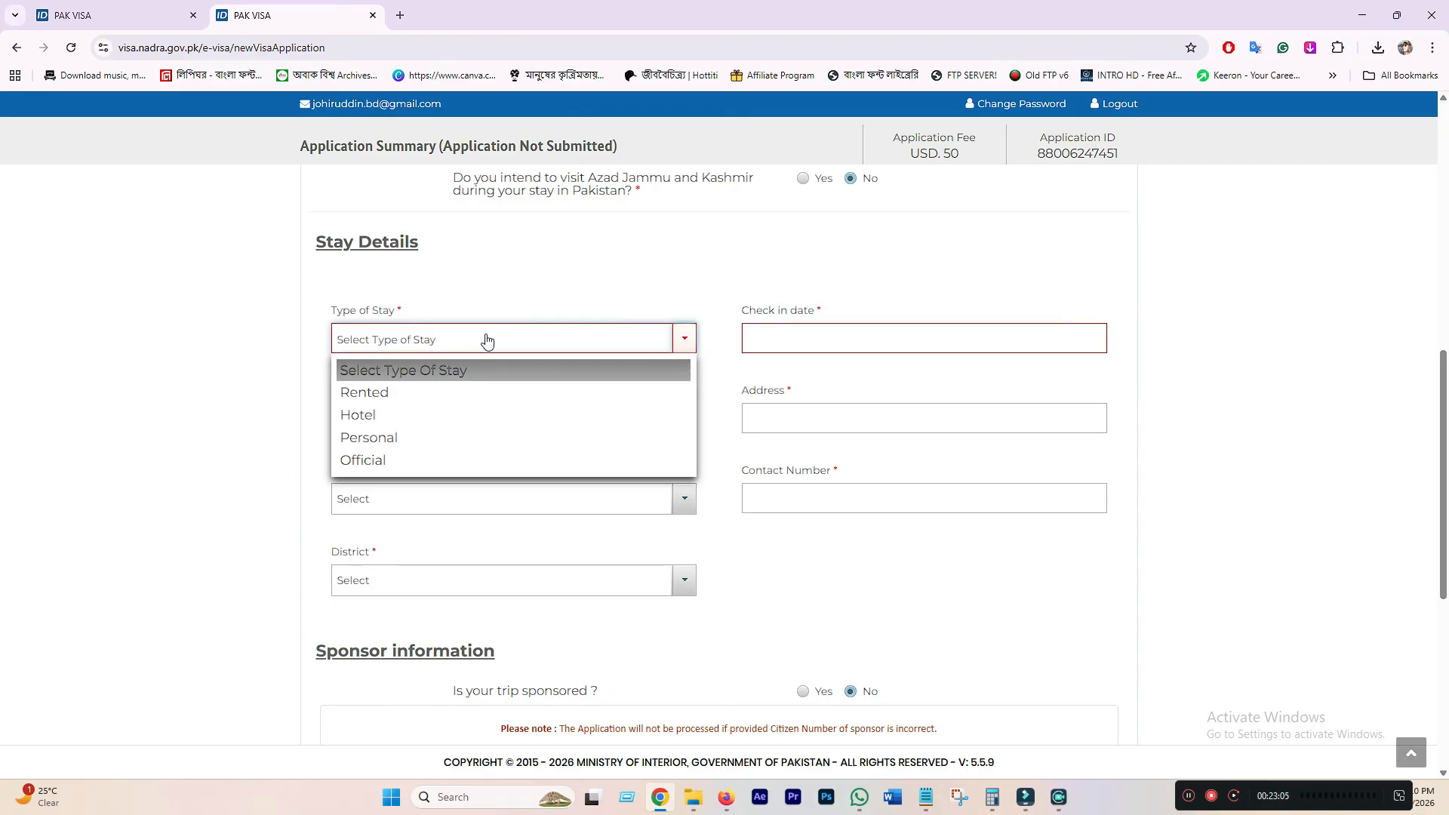
pyautogui.click(393, 439)
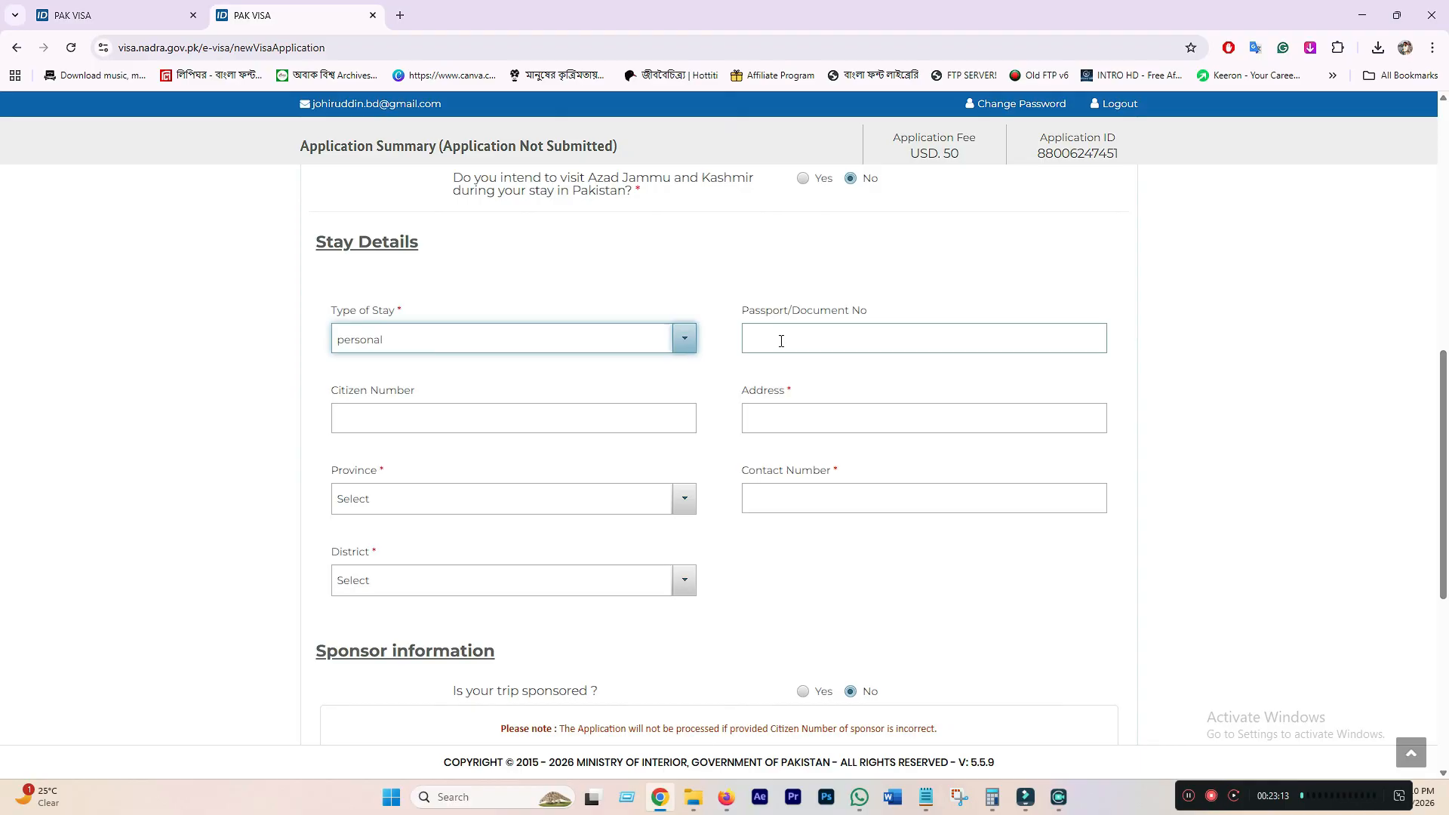
pyautogui.click(502, 413)
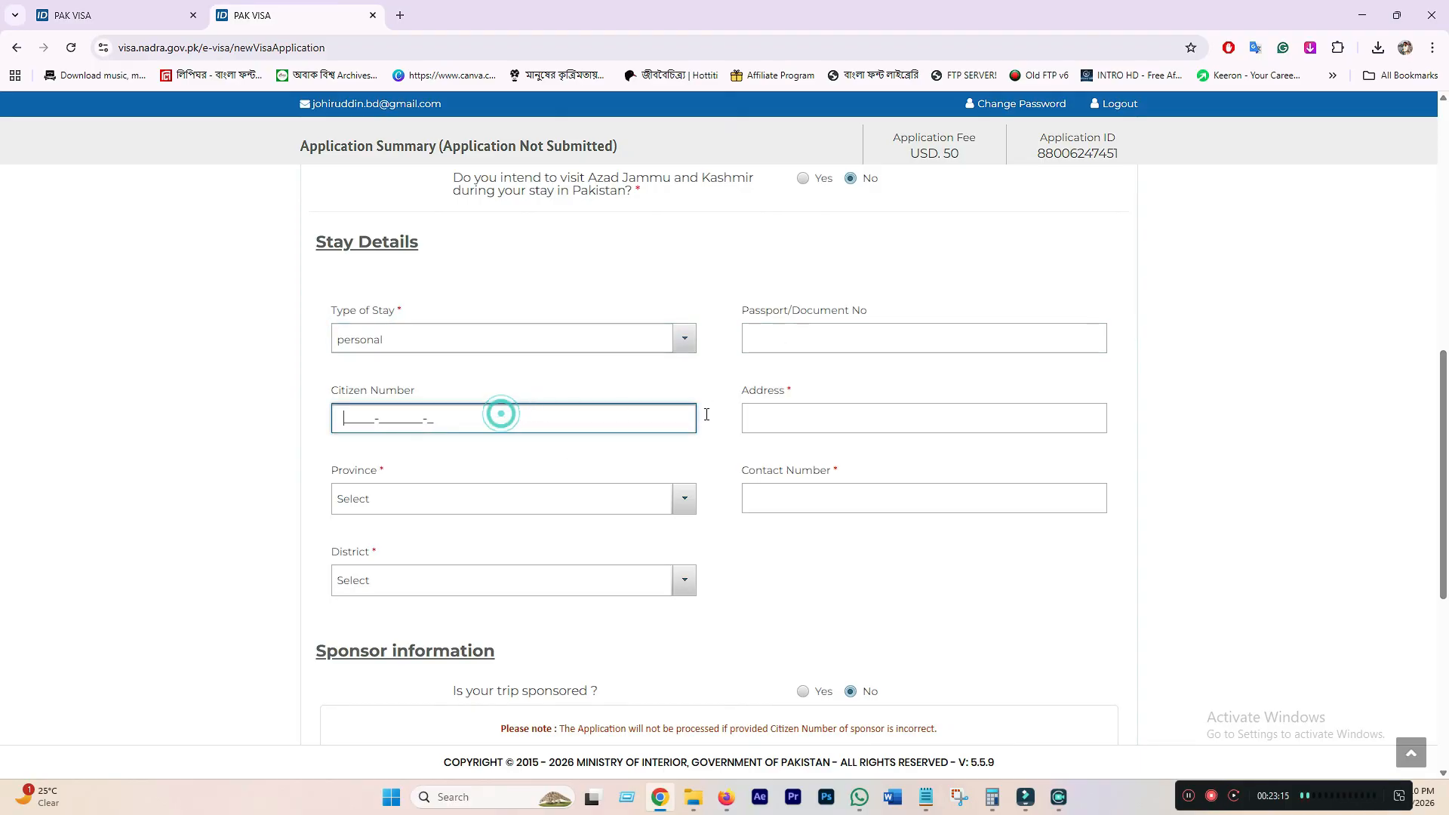
pyautogui.click(798, 418)
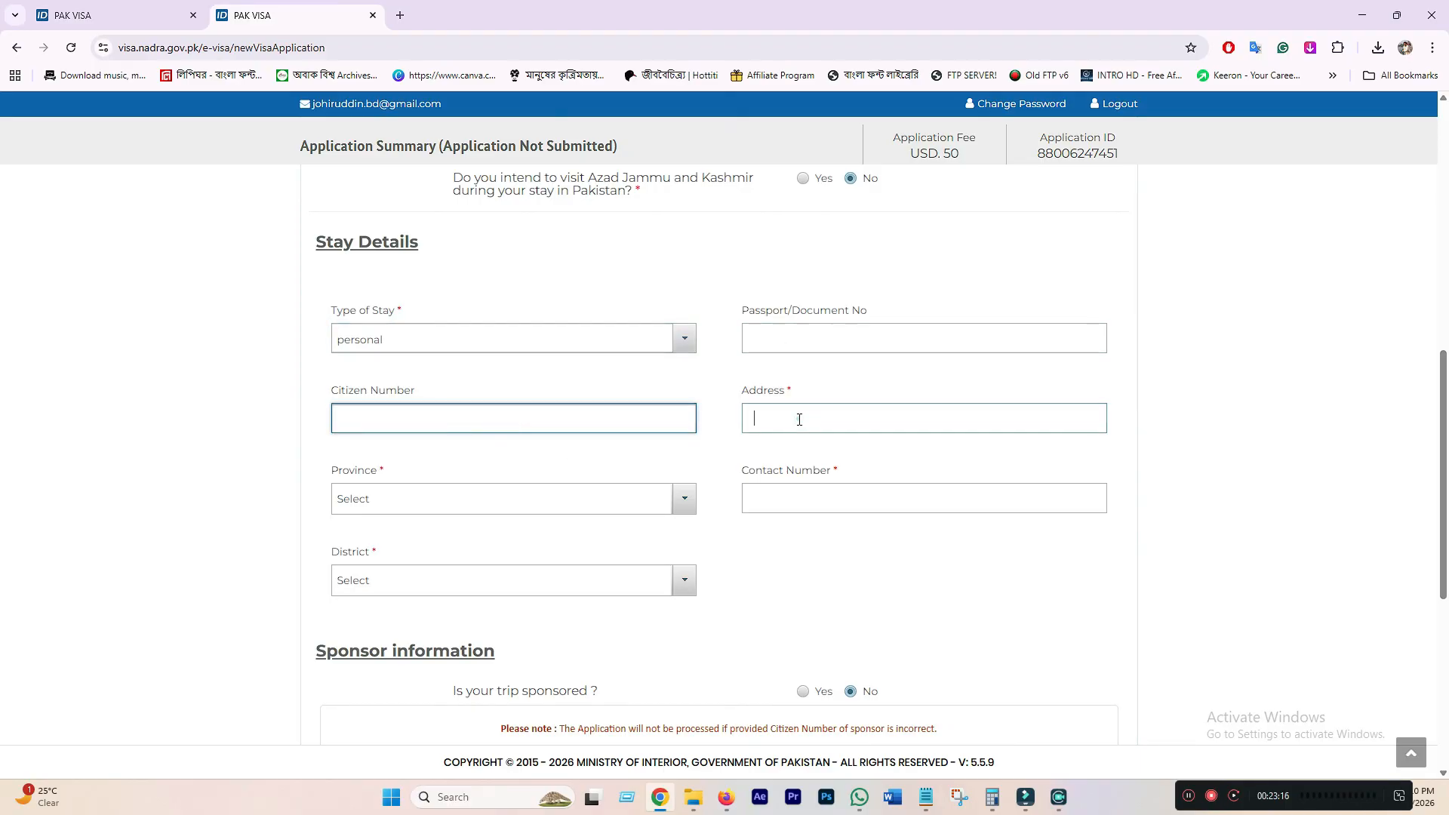
pyautogui.click(786, 338)
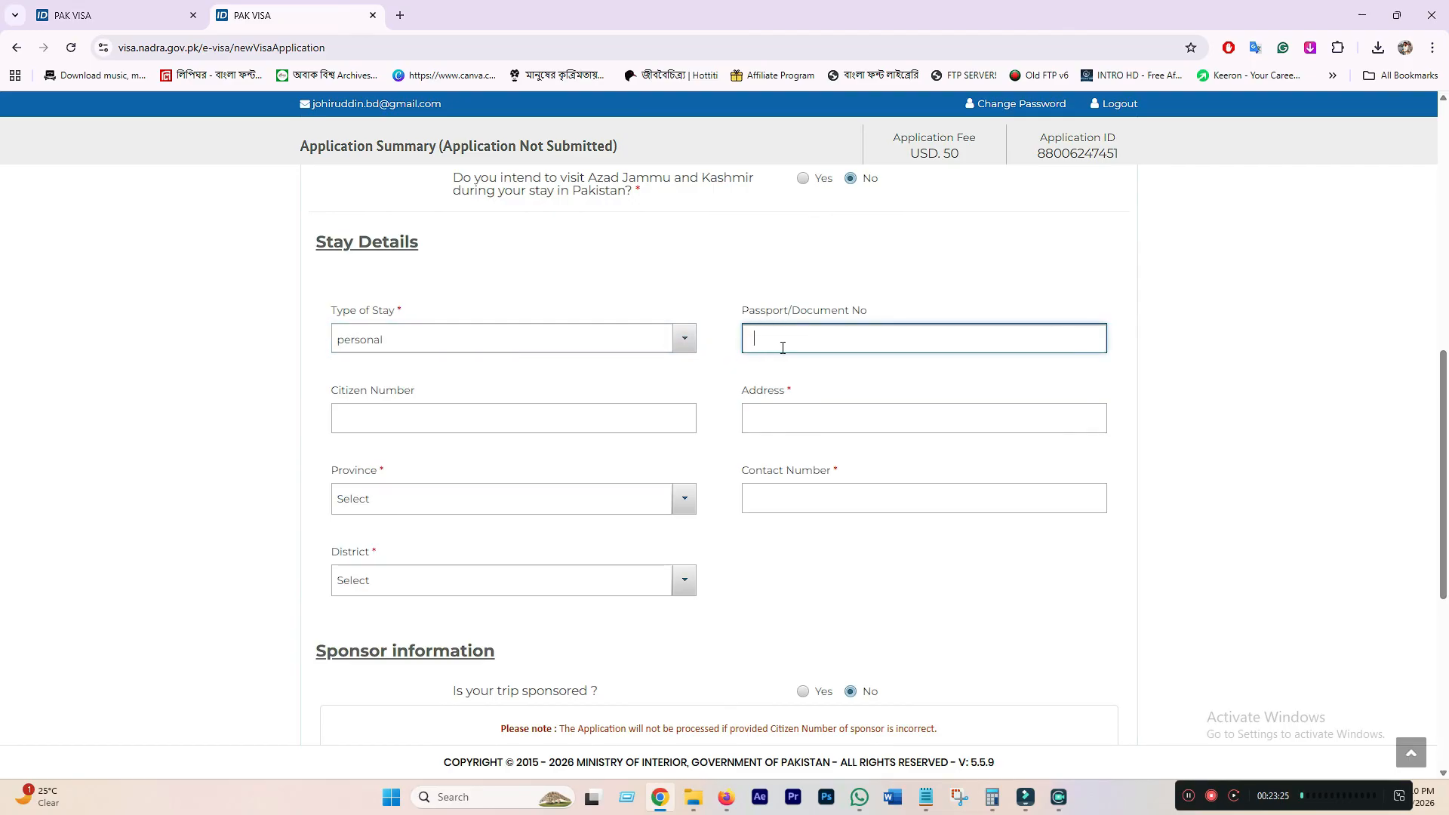
pyautogui.click(450, 420)
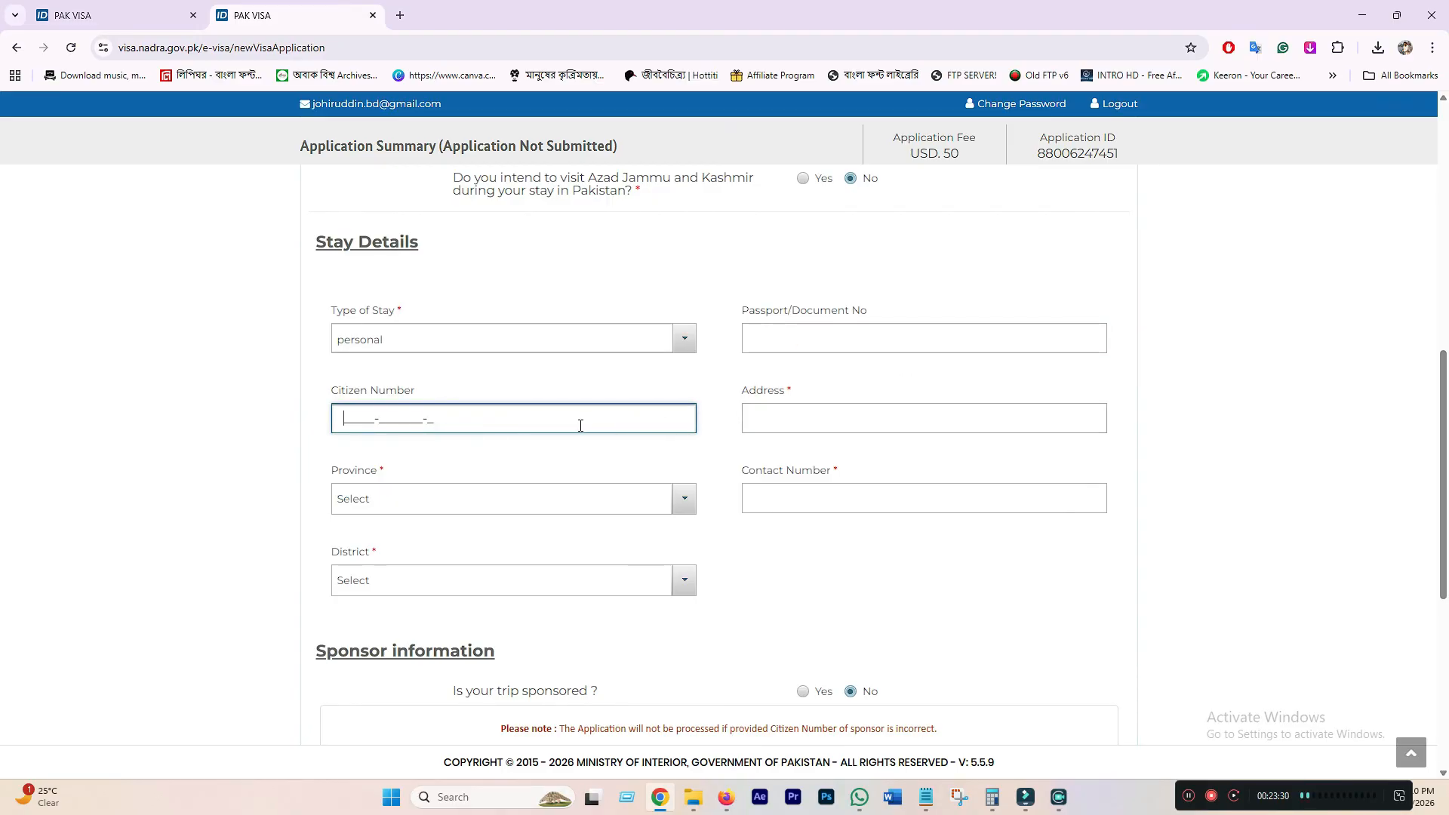
pyautogui.click(692, 797)
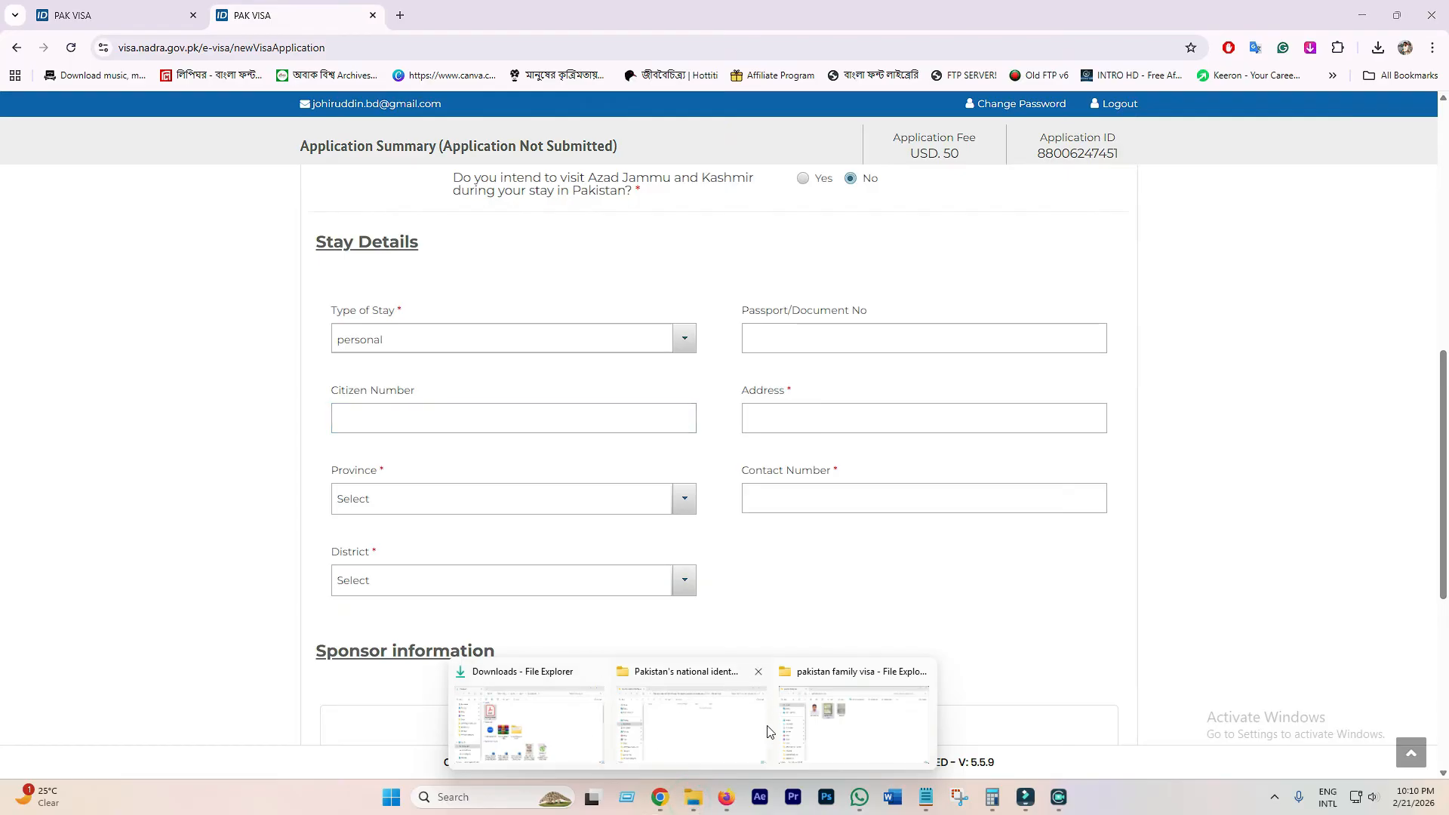
pyautogui.click(837, 724)
pyautogui.doubleClick(776, 407)
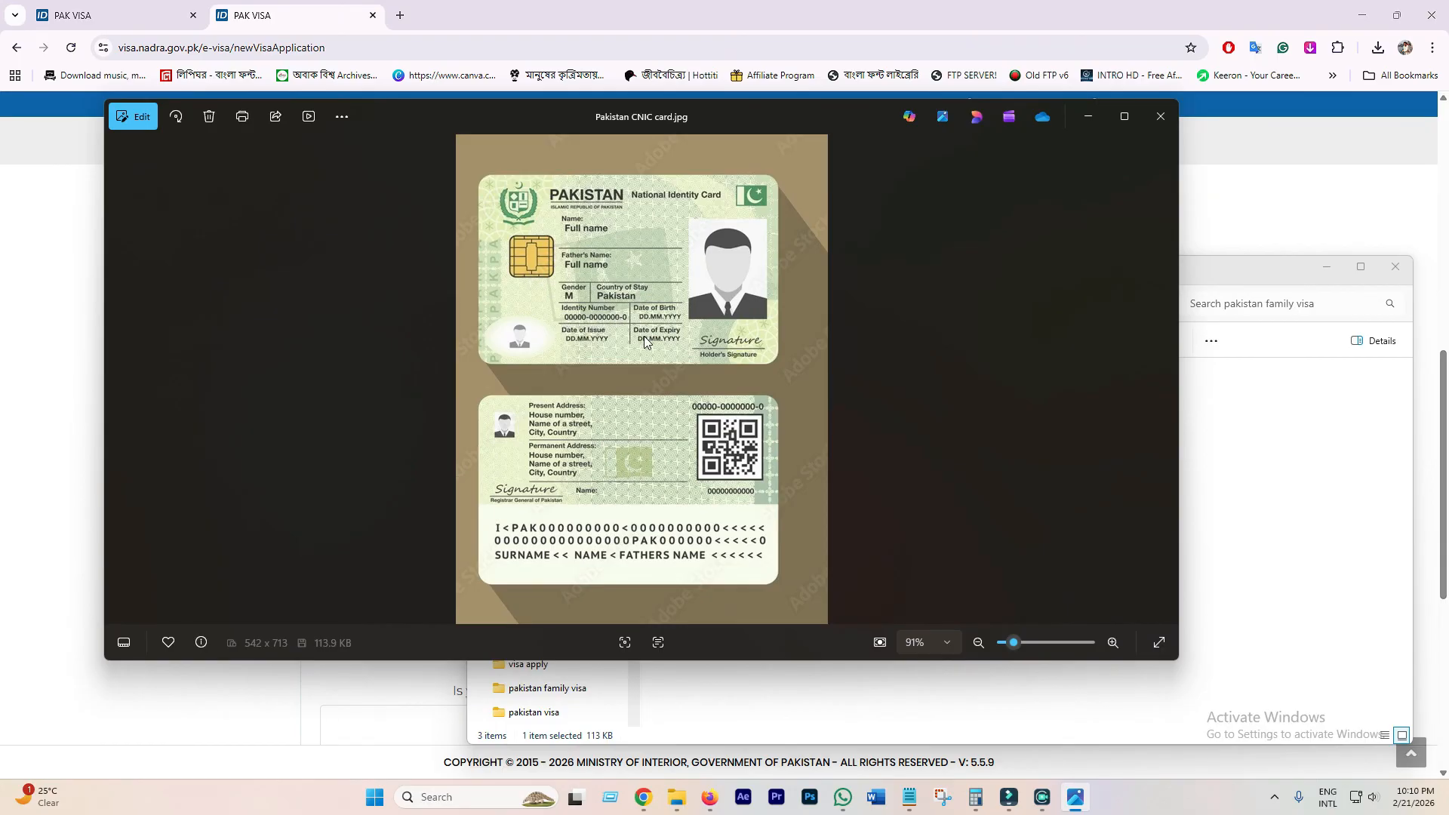
pyautogui.click(1160, 116)
pyautogui.click(817, 380)
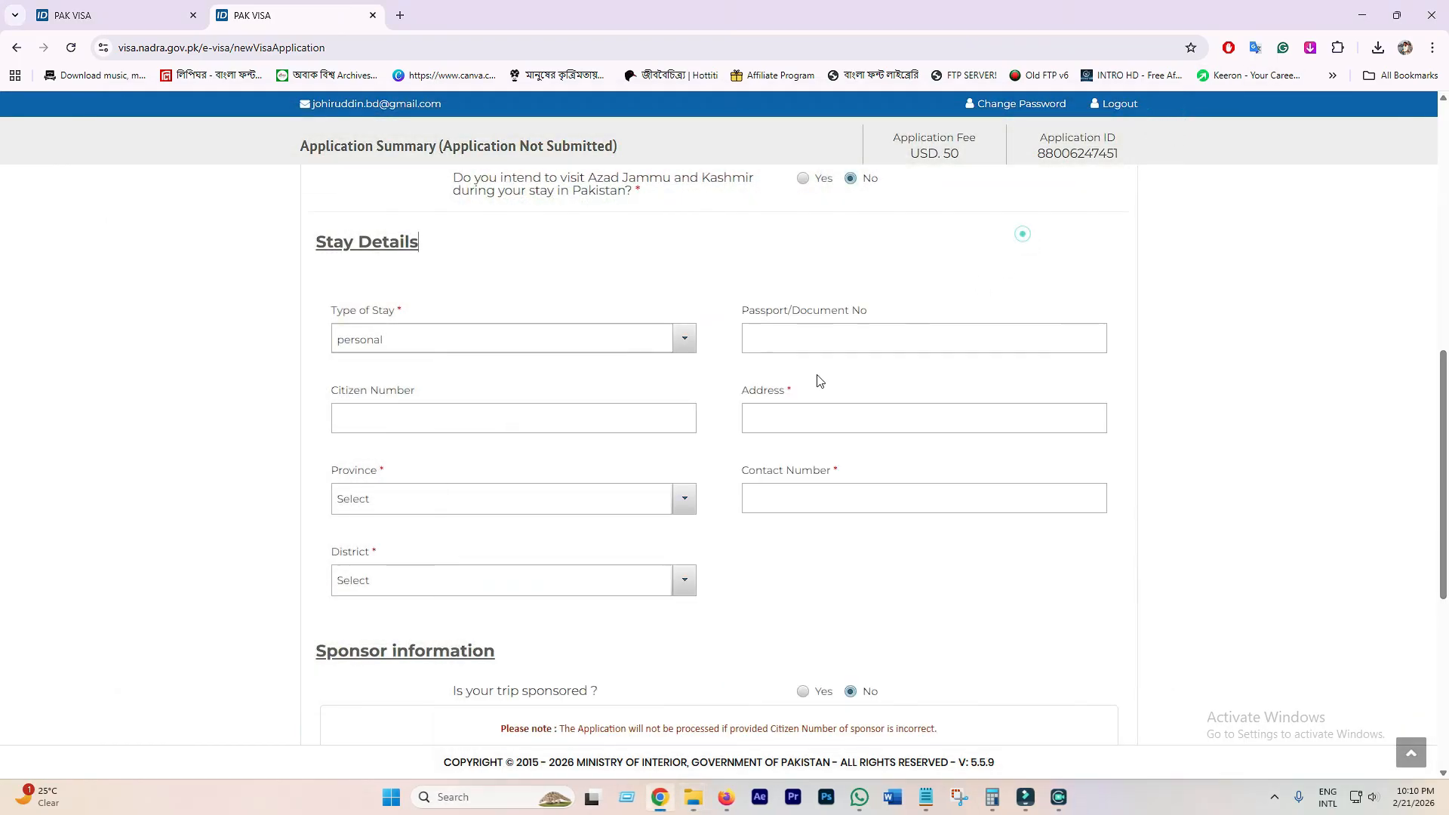
pyautogui.click(389, 416)
# - Enter SINDH as the stay Address
pyautogui.click(809, 425)
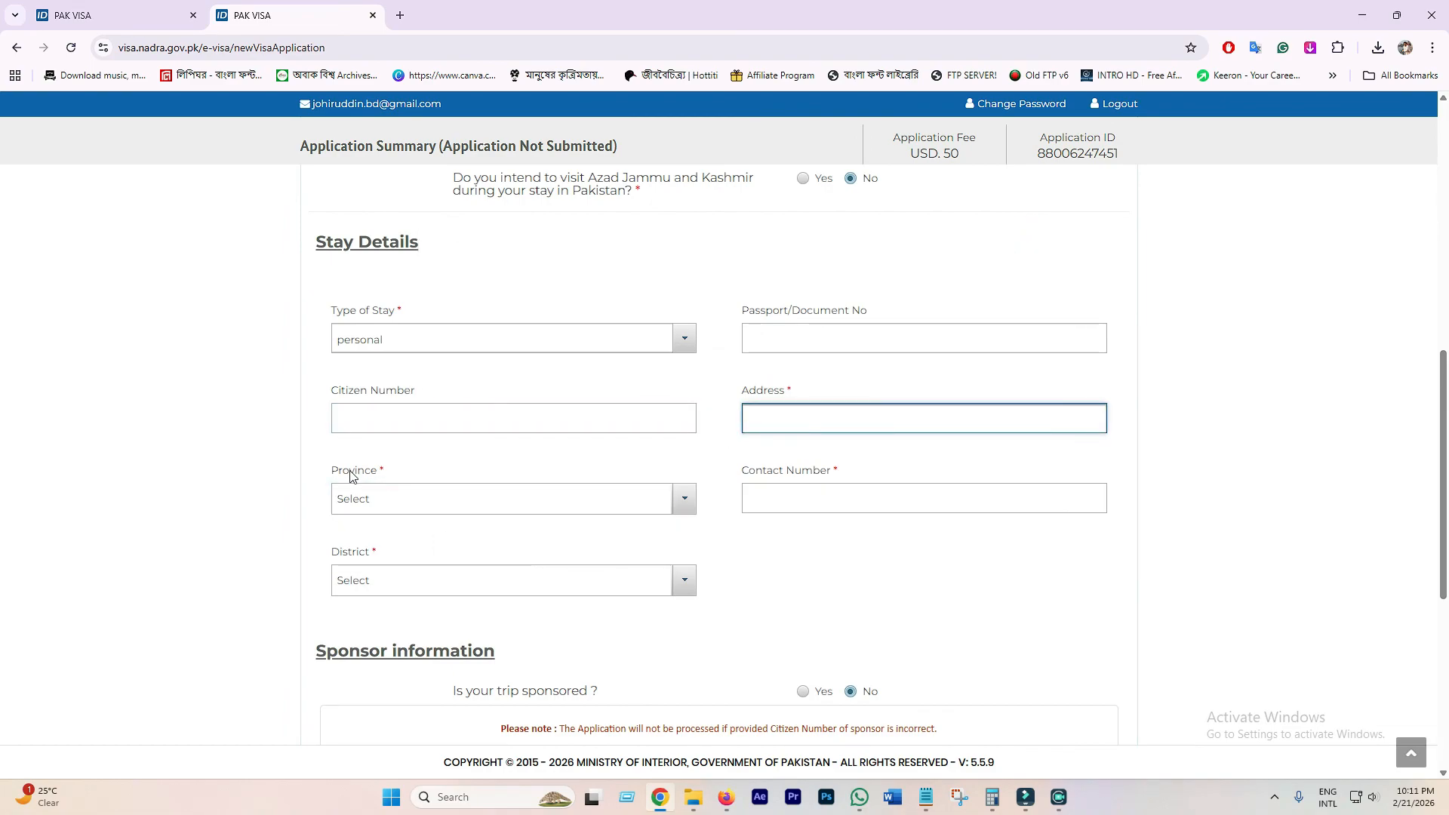
pyautogui.click(360, 508)
pyautogui.click(398, 498)
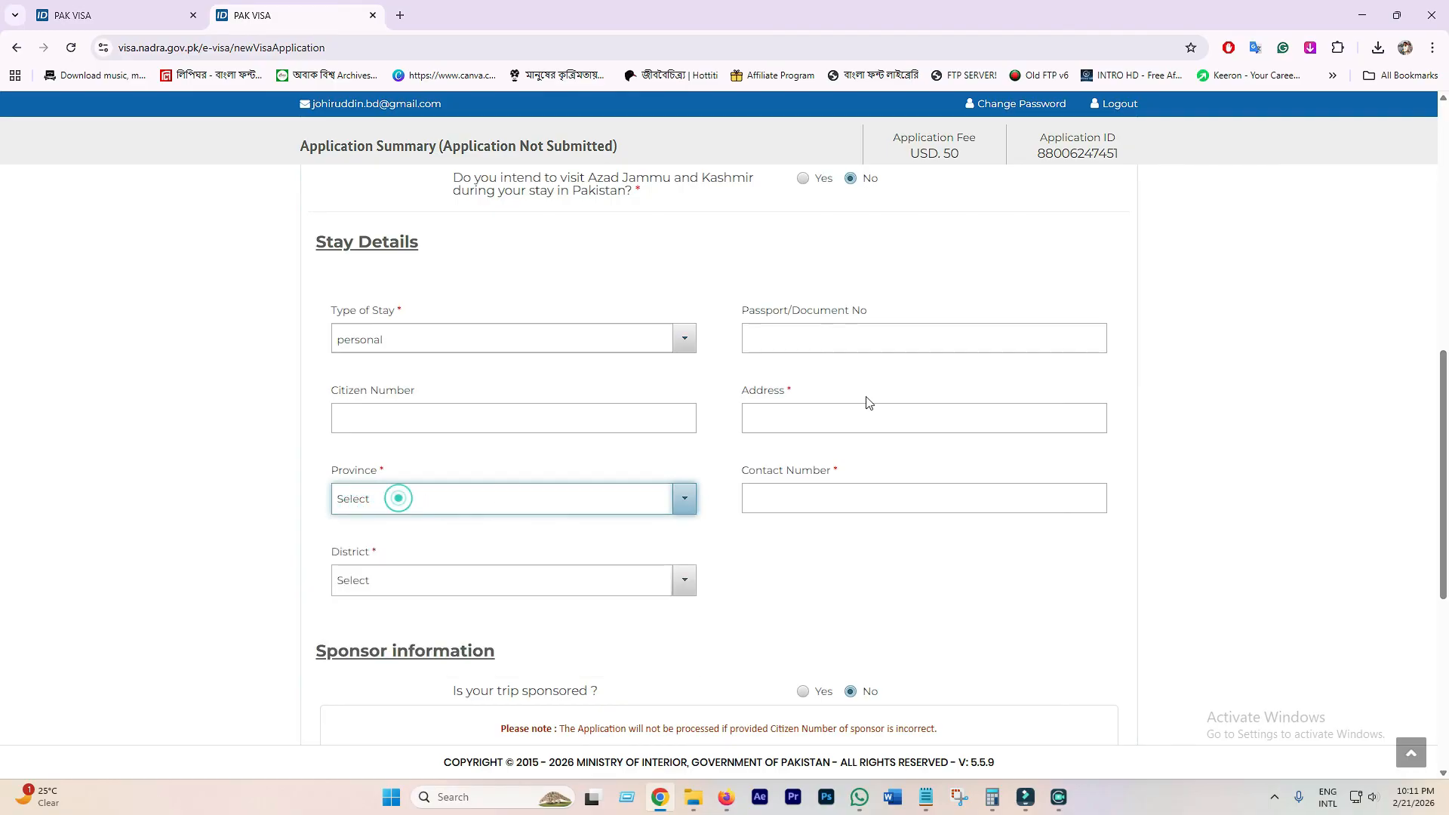
pyautogui.click(766, 419)
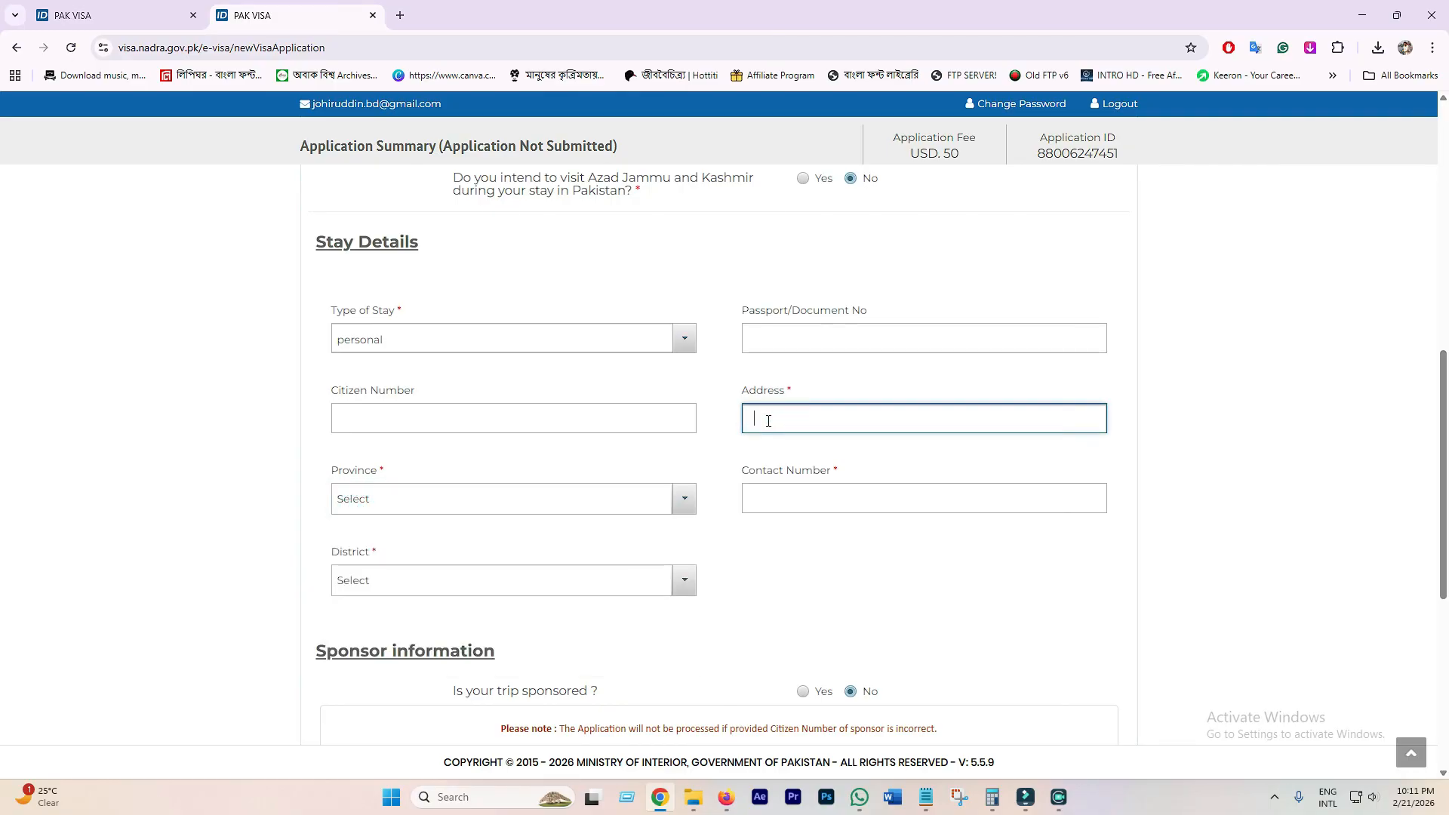
pyautogui.click(757, 494)
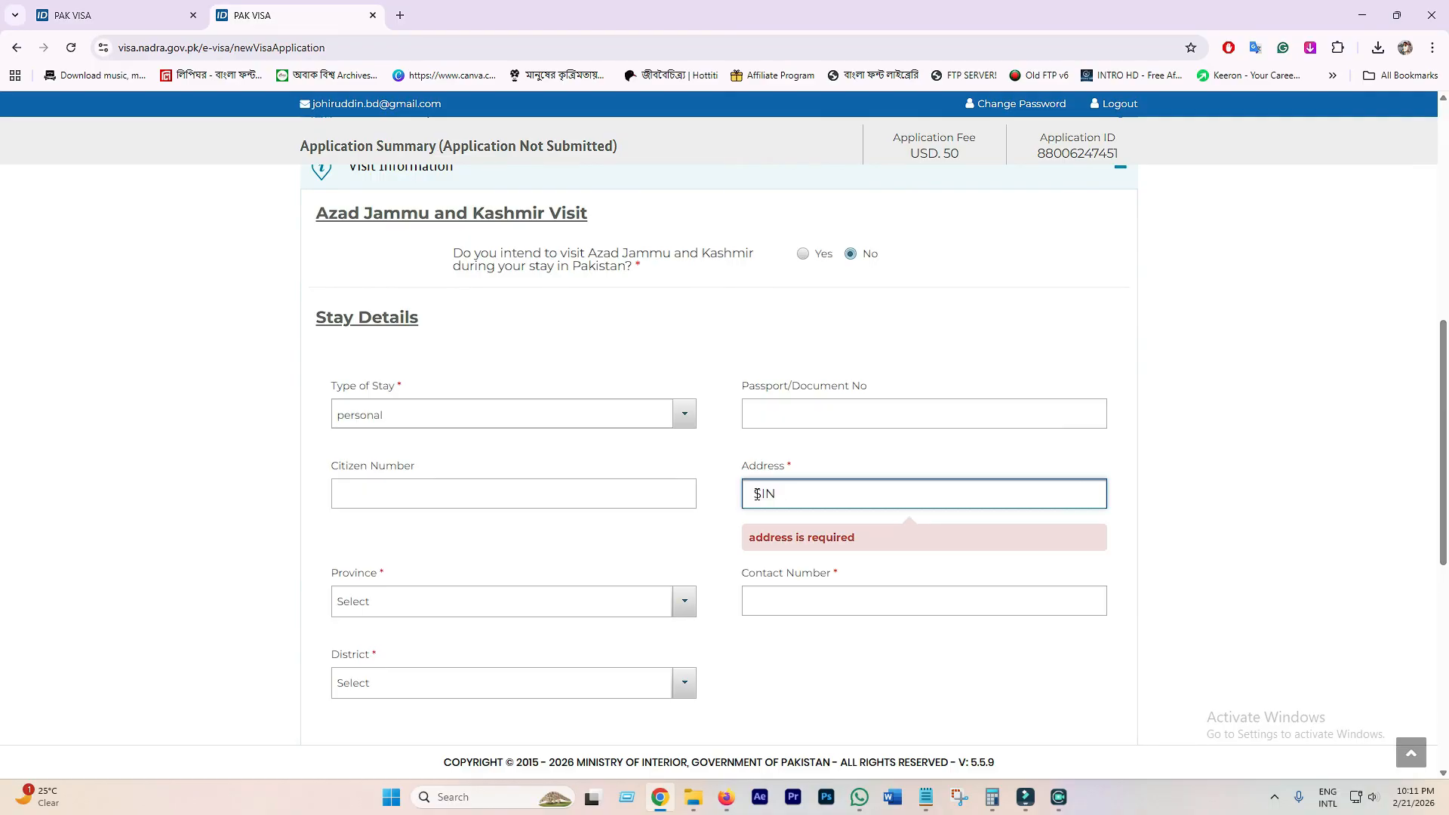
pyautogui.click(501, 545)
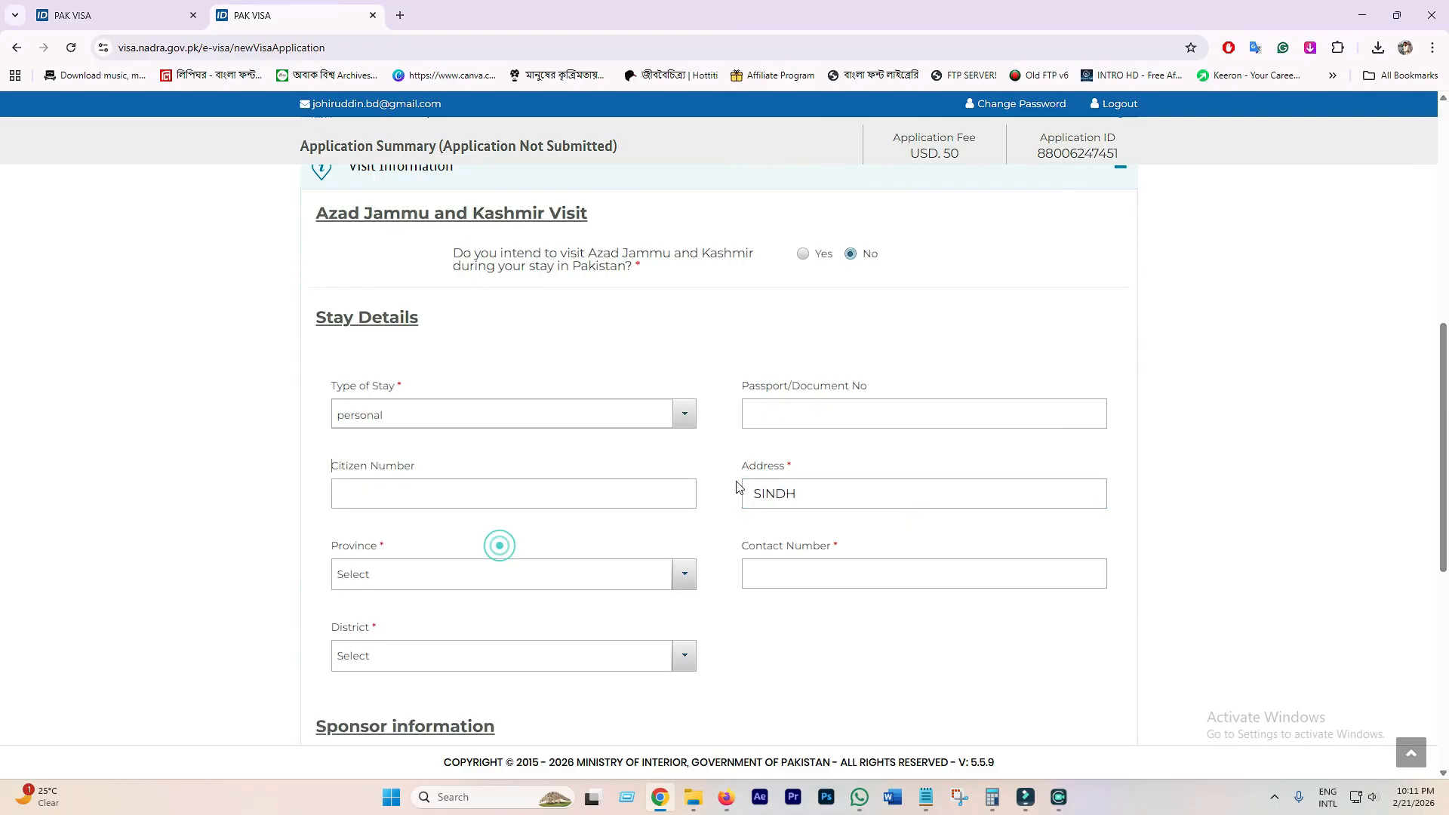
# - Choose Sindh as the Province of stay
pyautogui.click(421, 582)
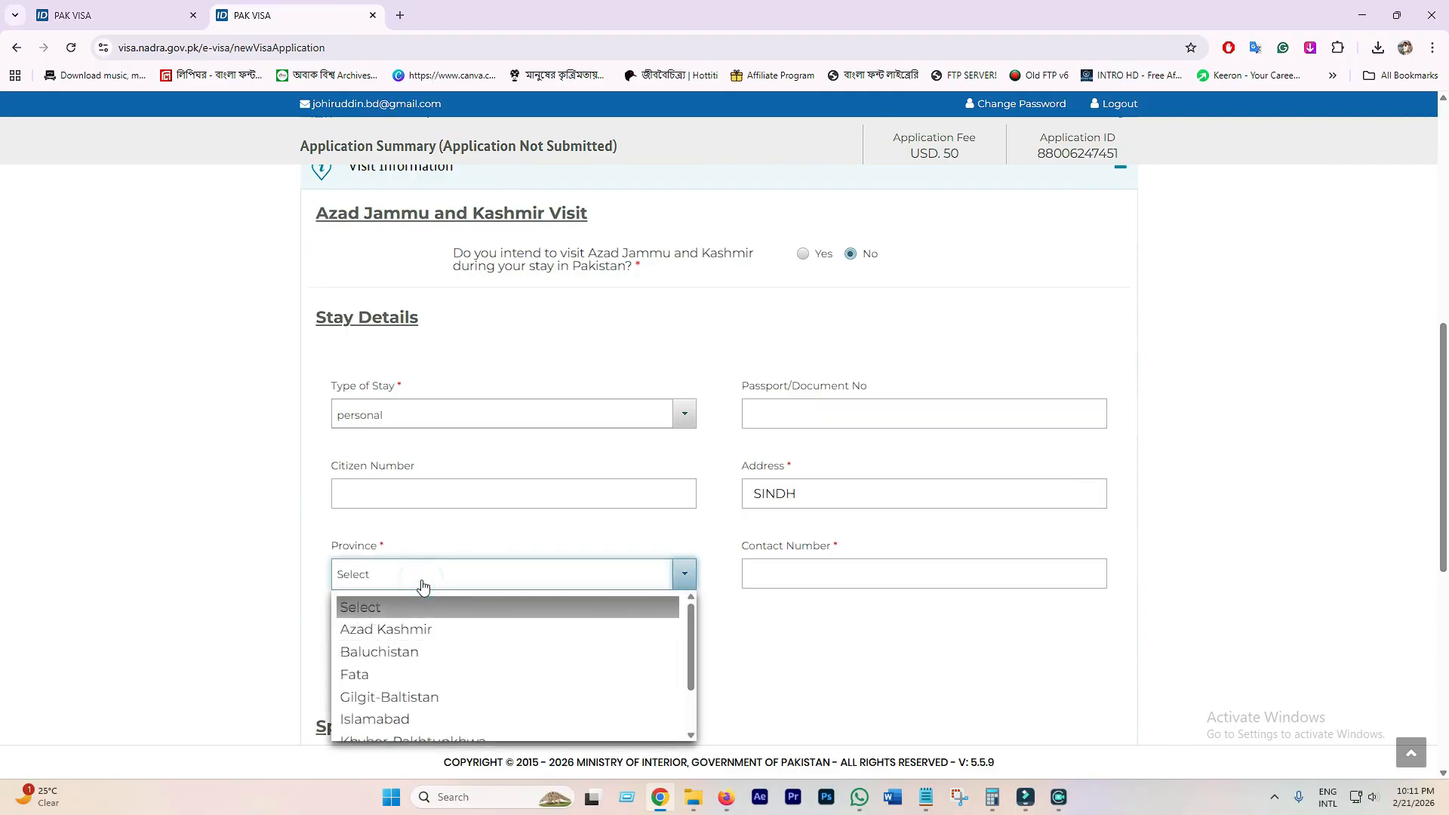
pyautogui.press('s')
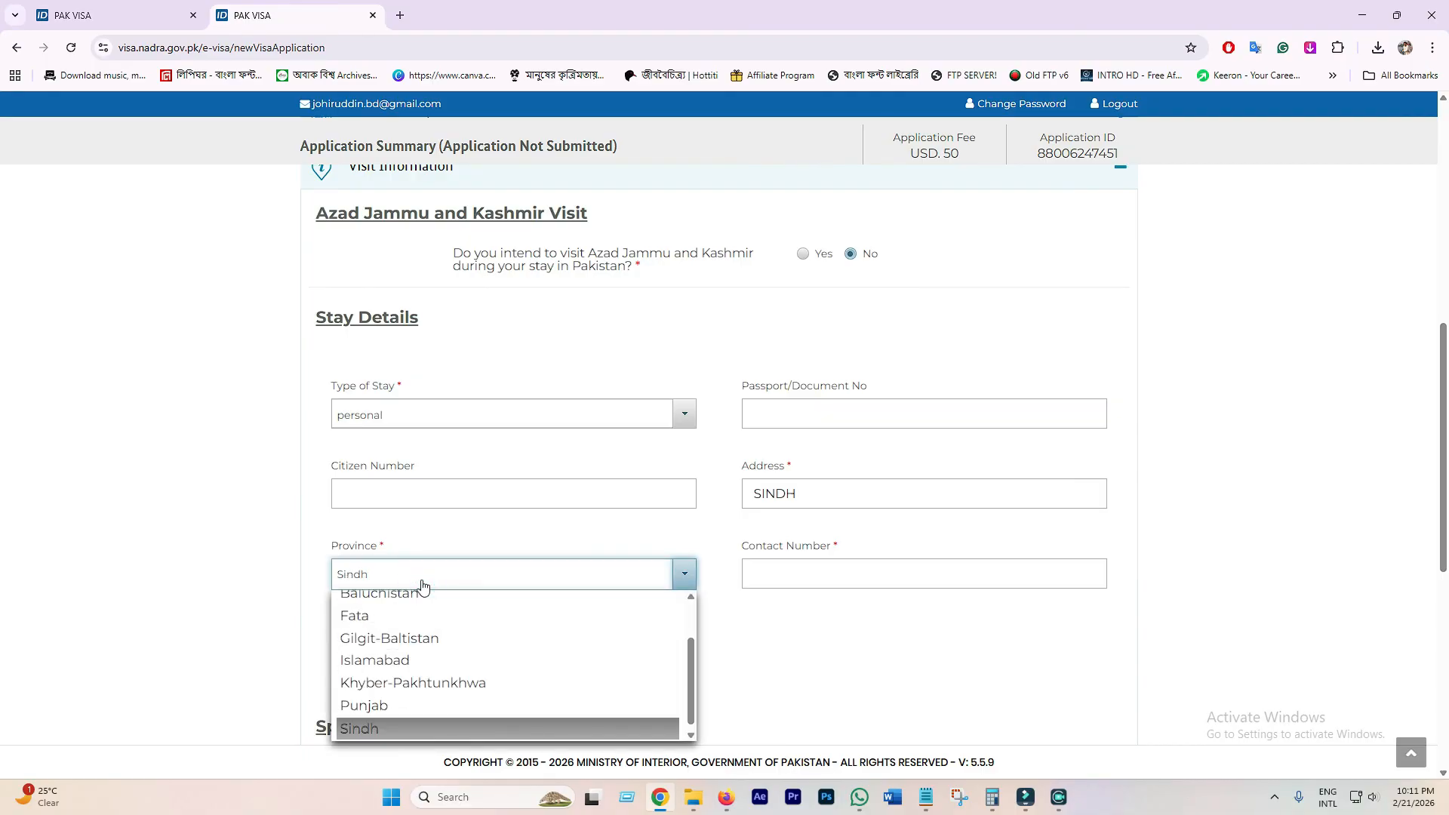
pyautogui.click(419, 585)
pyautogui.click(415, 585)
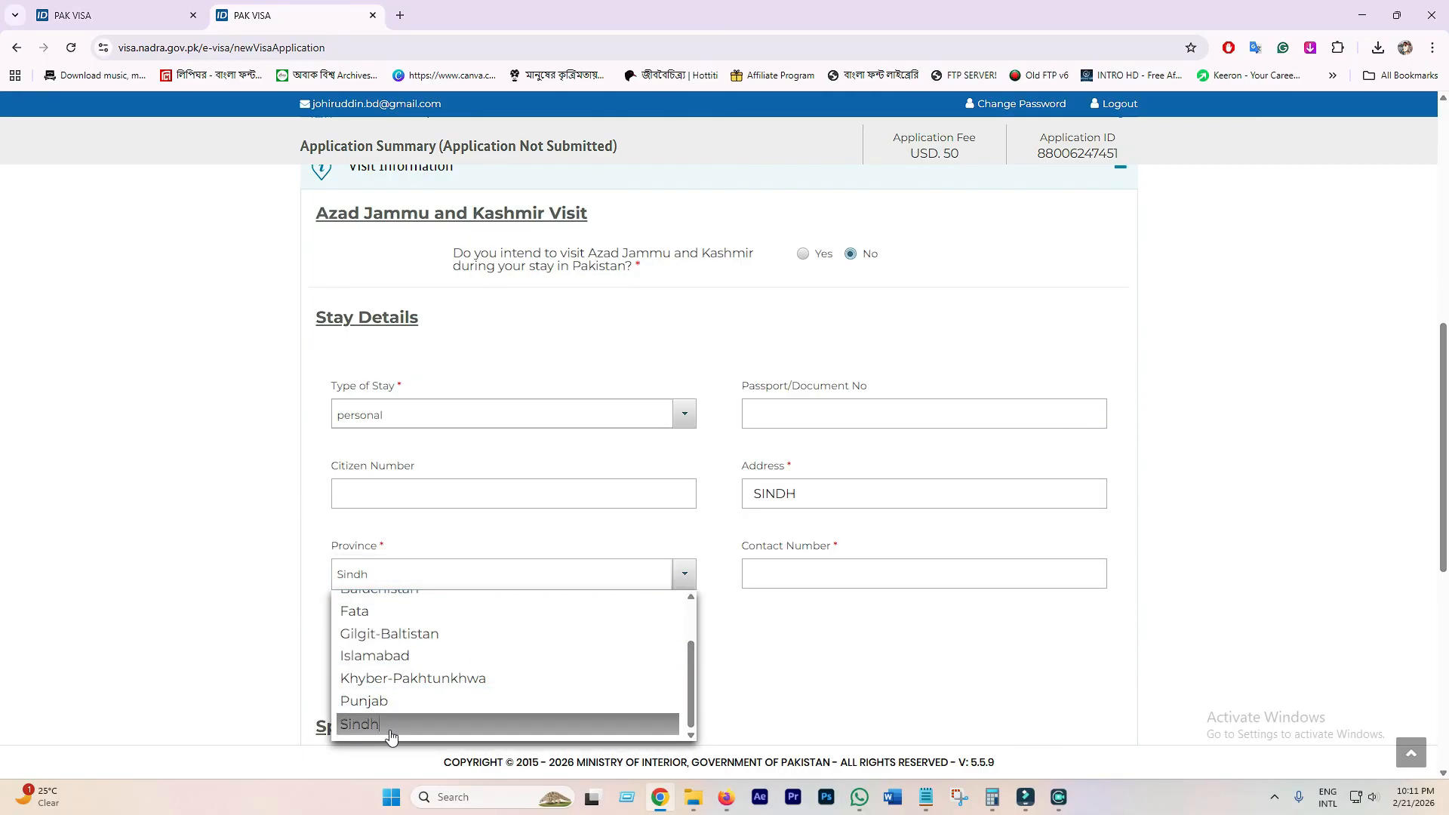
pyautogui.click(390, 736)
pyautogui.click(416, 654)
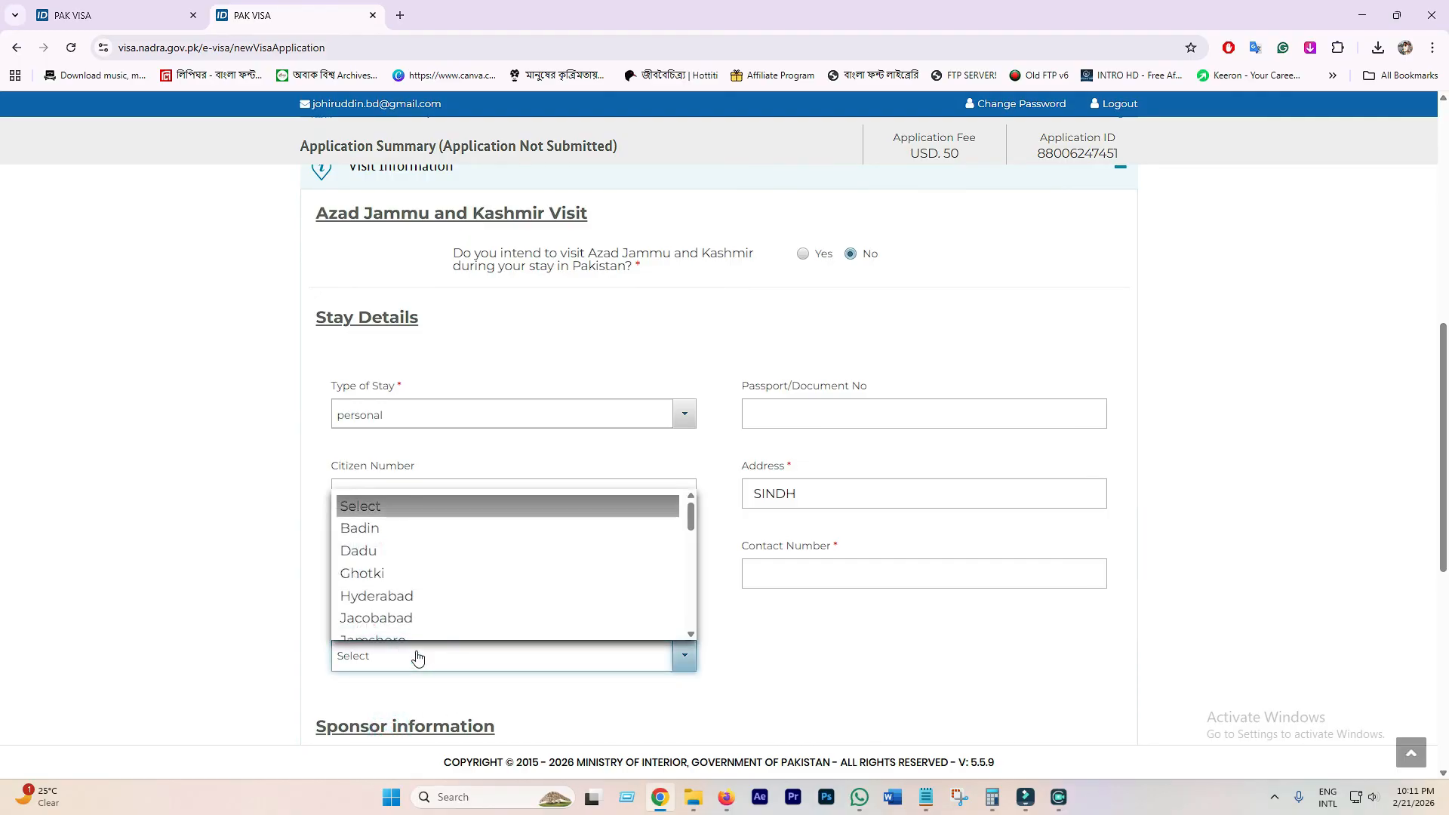
# - Select Umer Kot as the District and scroll further down the form
pyautogui.scroll(-4, 417, 596)
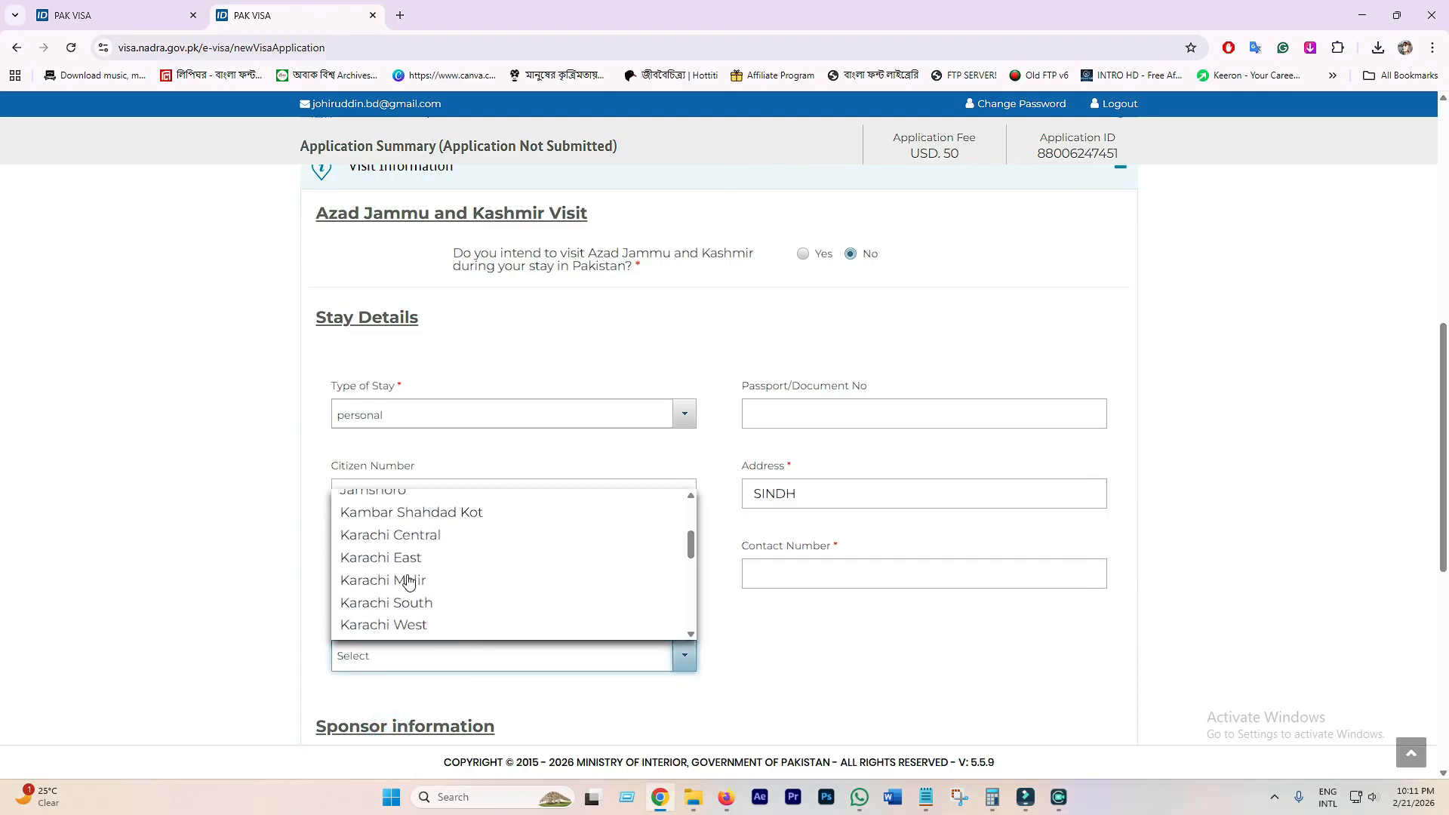
pyautogui.scroll(-3, 453, 589)
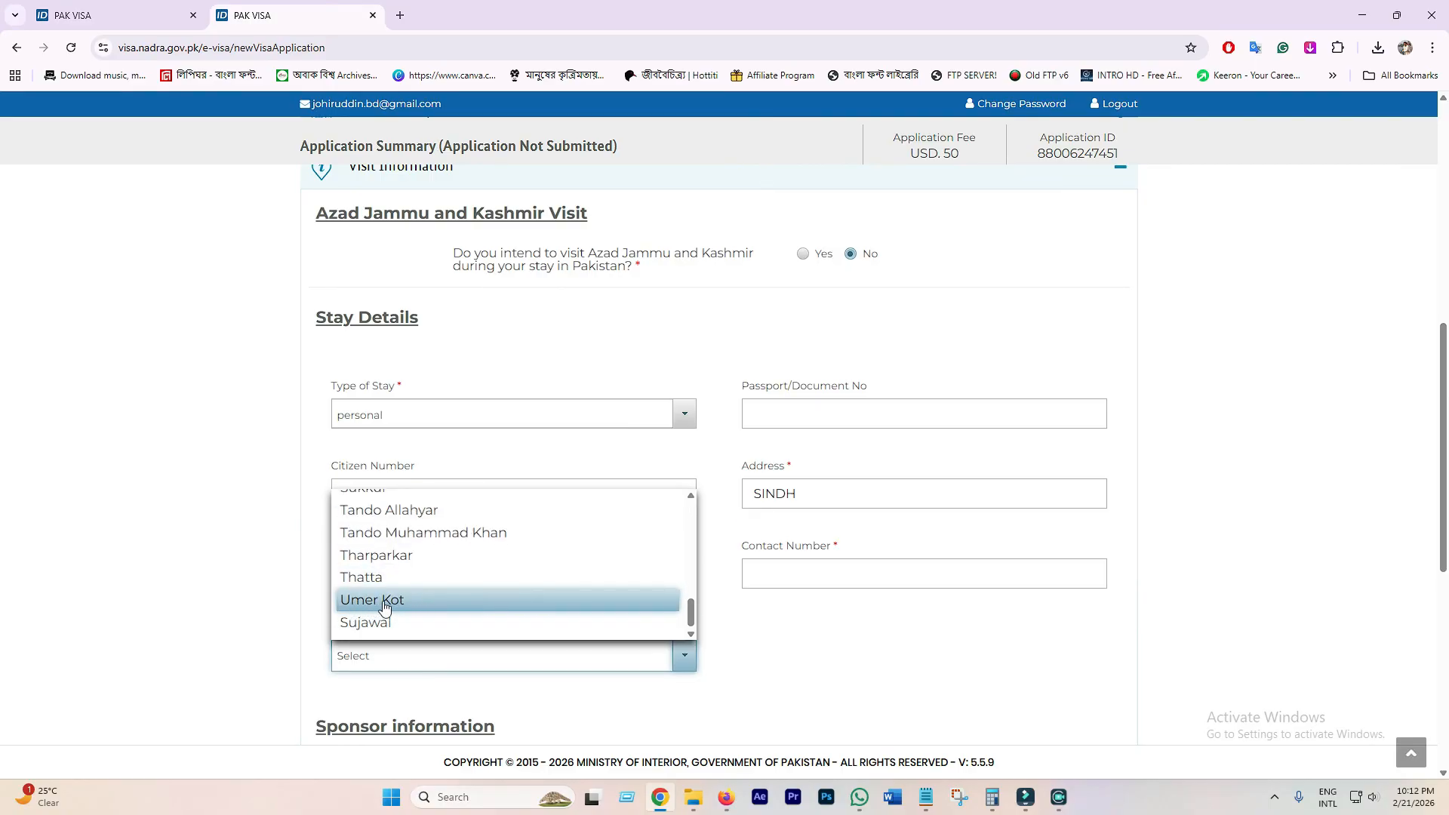
pyautogui.click(441, 601)
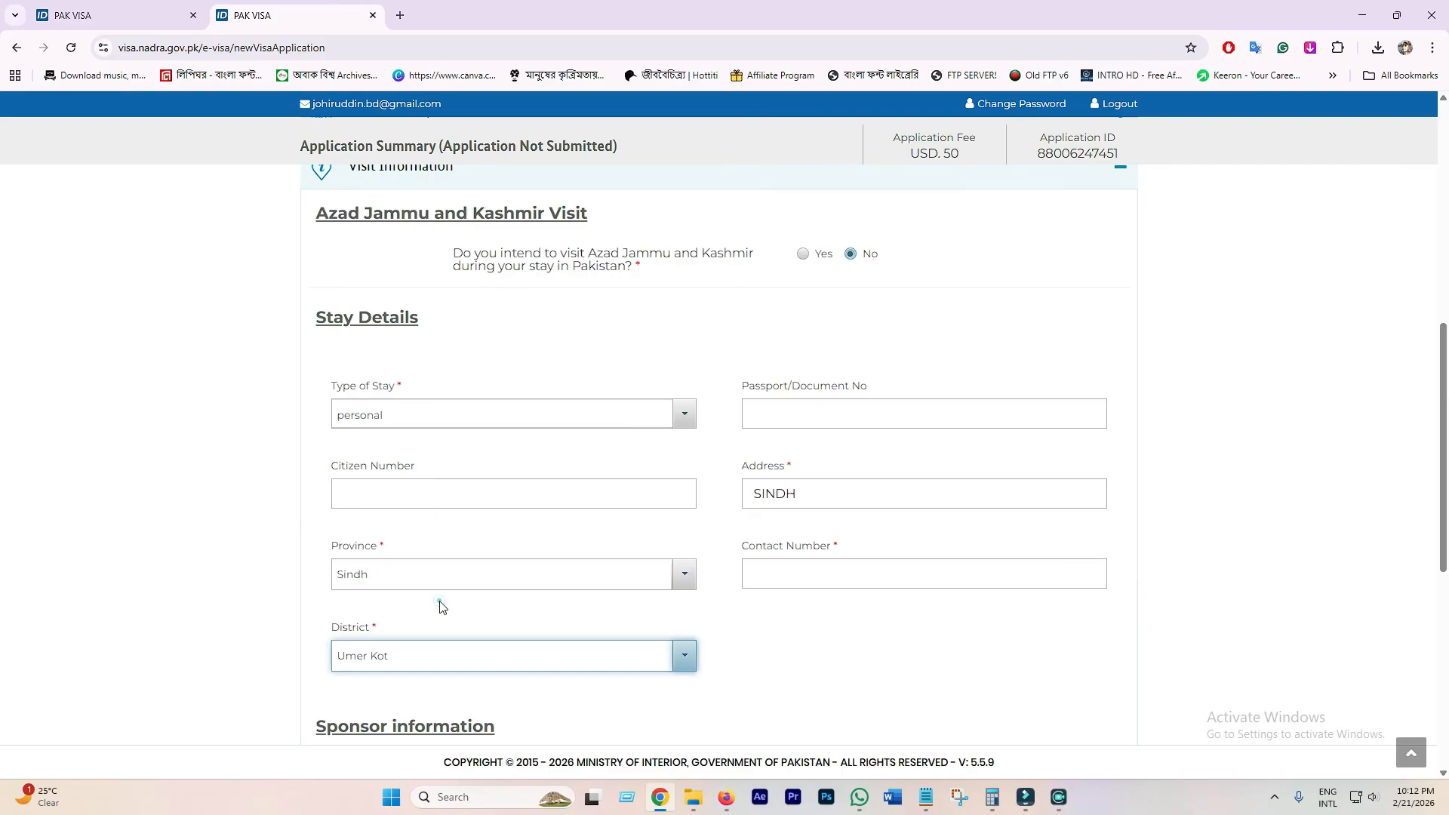
pyautogui.click(801, 570)
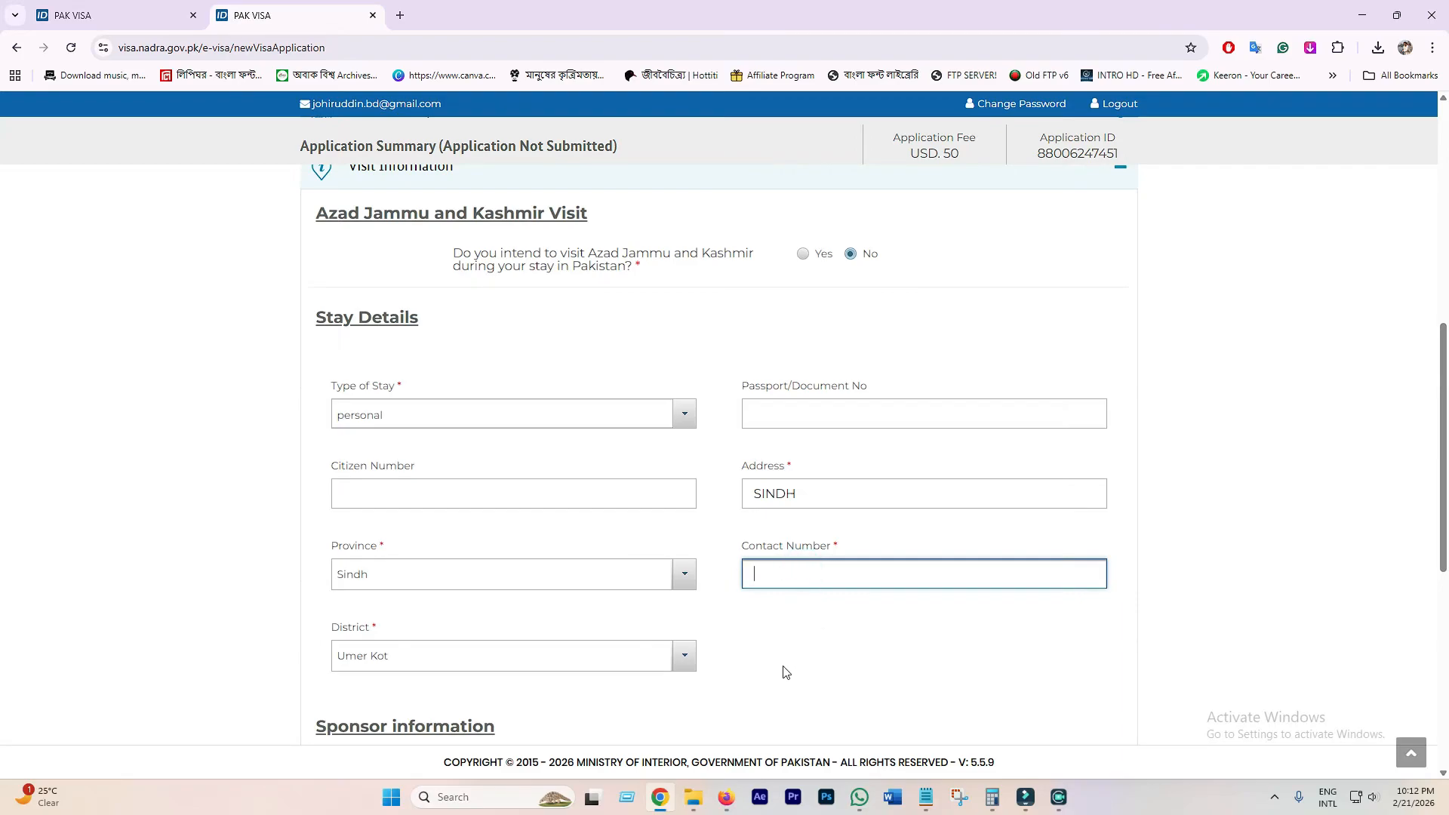
pyautogui.scroll(-4, 784, 667)
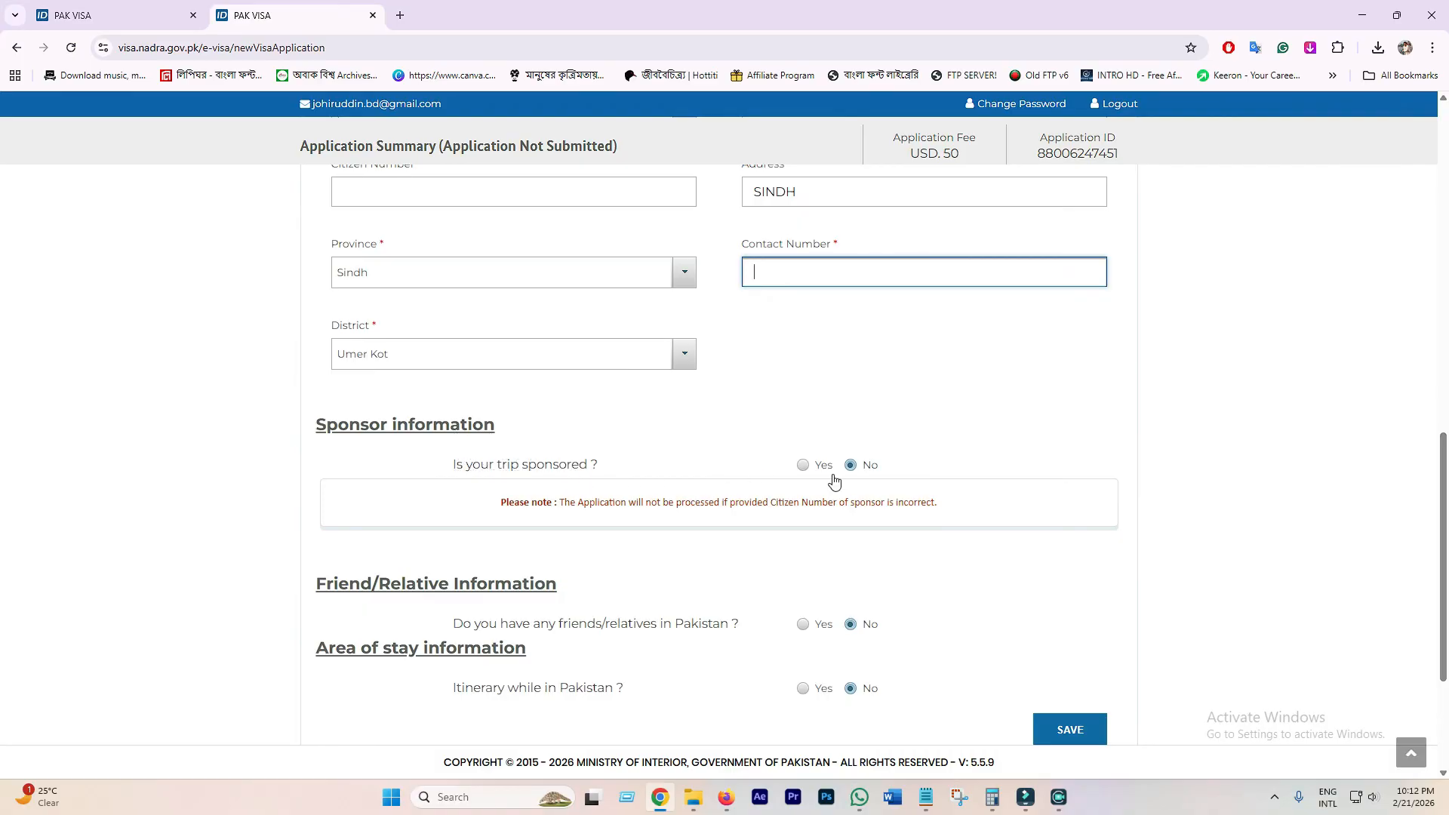
pyautogui.scroll(-3, 520, 611)
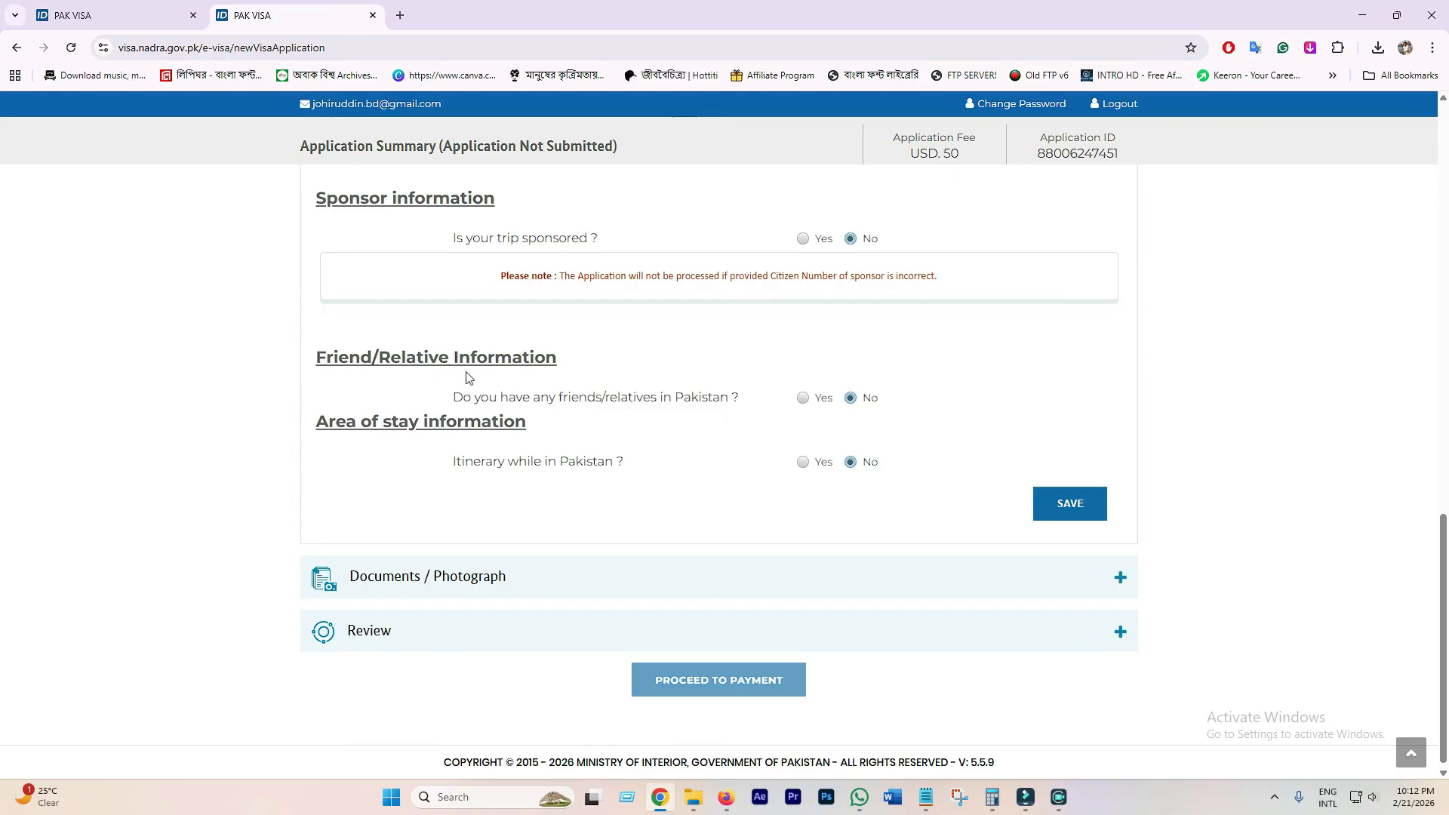
# - Answer Yes to having friends or relatives in Pakistan
pyautogui.moveTo(466, 403); pyautogui.dragTo(721, 398)
pyautogui.click(582, 395)
pyautogui.click(802, 398)
pyautogui.scroll(-1, 425, 526)
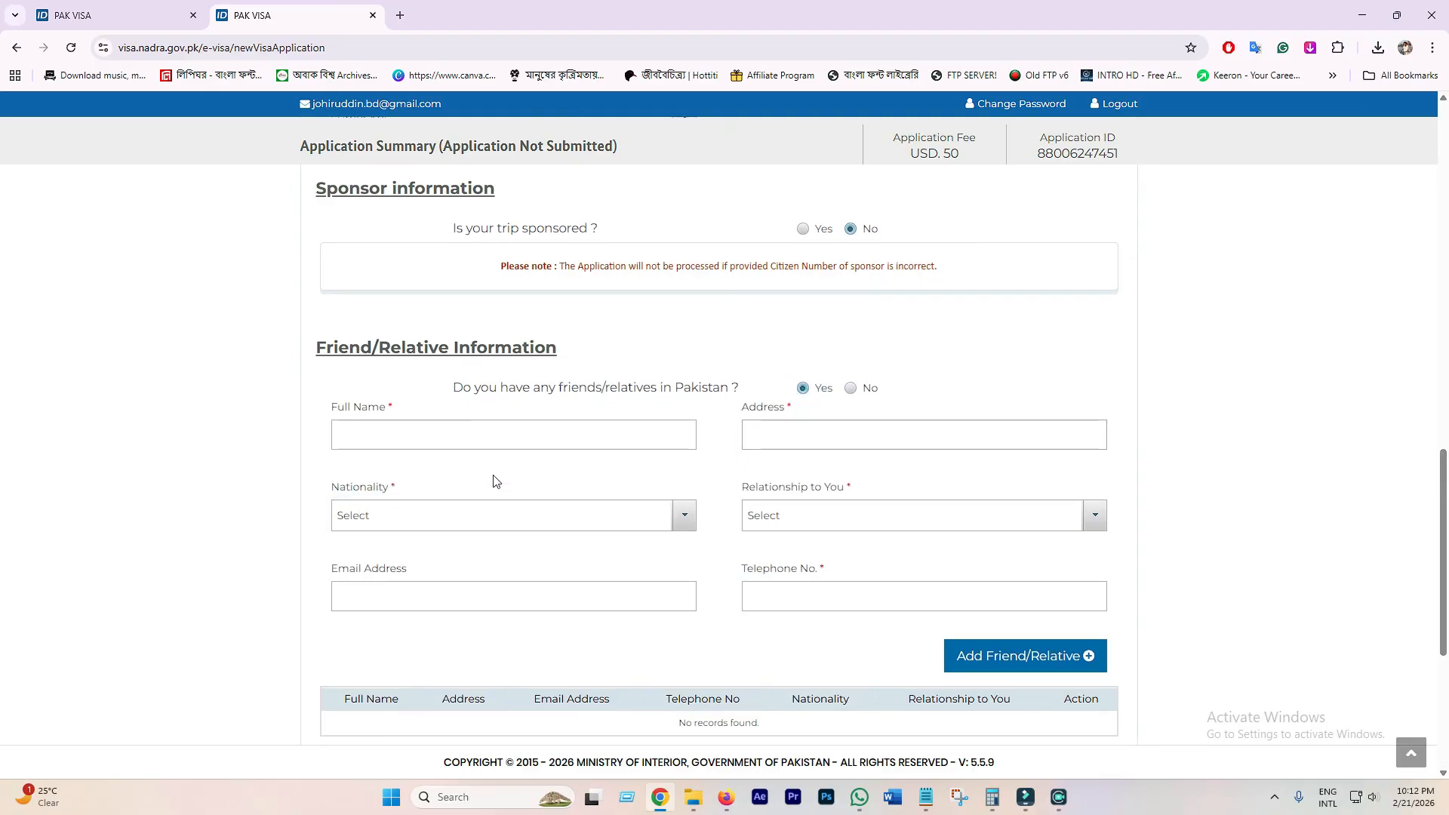
# - Set the relative's Nationality to Pakistan
pyautogui.click(440, 371)
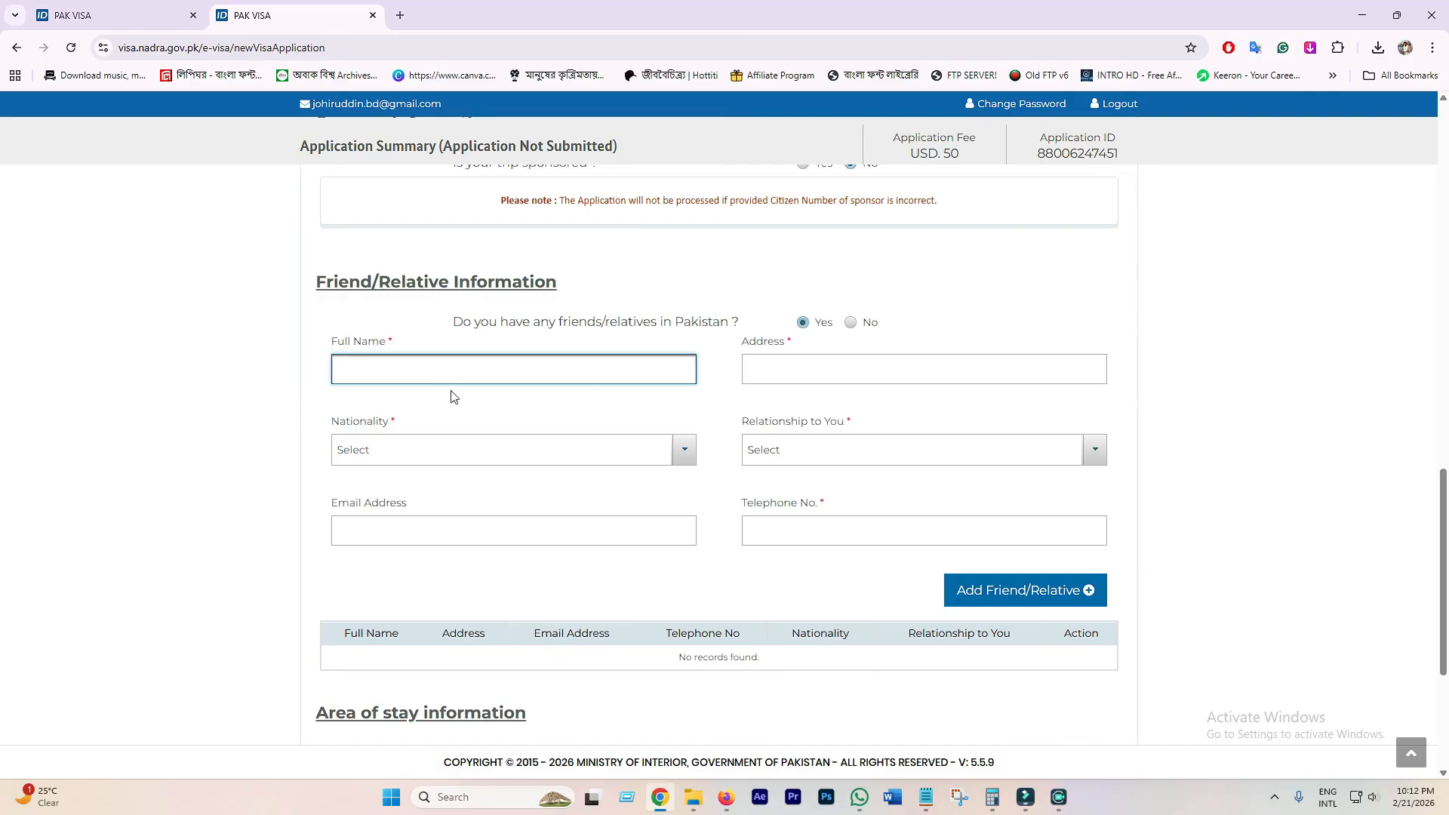
pyautogui.click(418, 376)
pyautogui.click(781, 372)
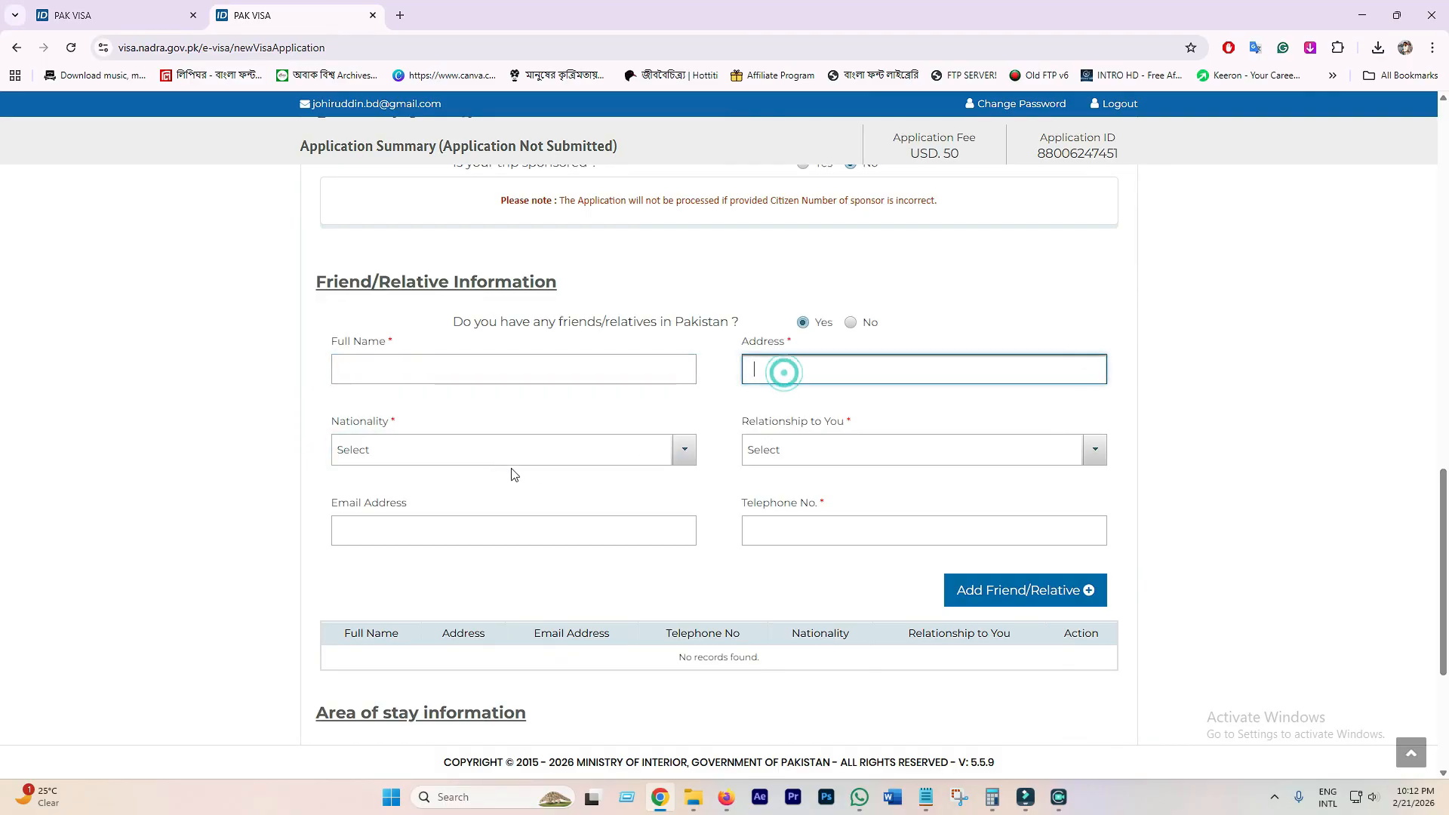
pyautogui.click(431, 464)
pyautogui.click(393, 538)
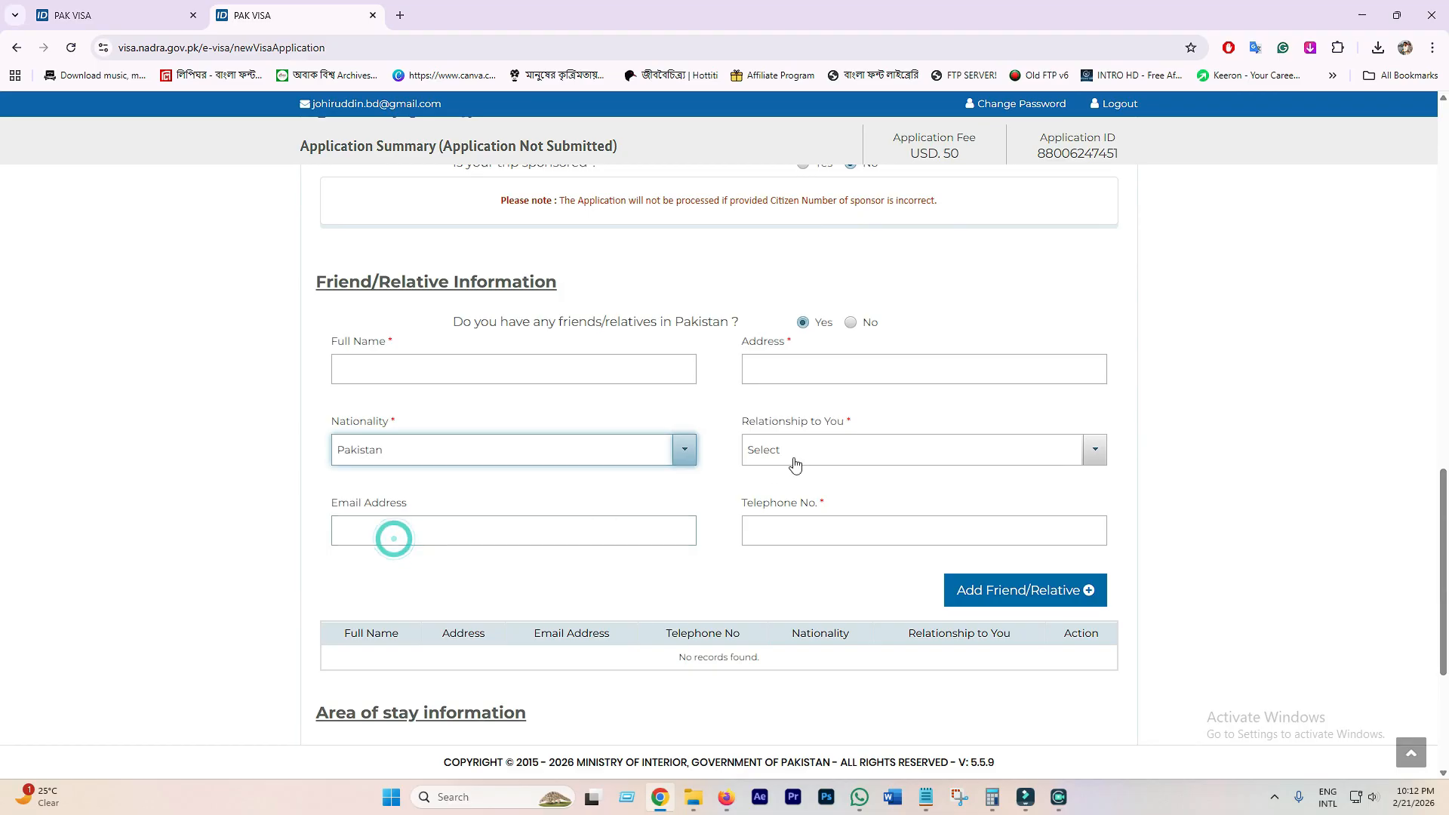
# - Set Relationship to You to Spouse
pyautogui.click(863, 444)
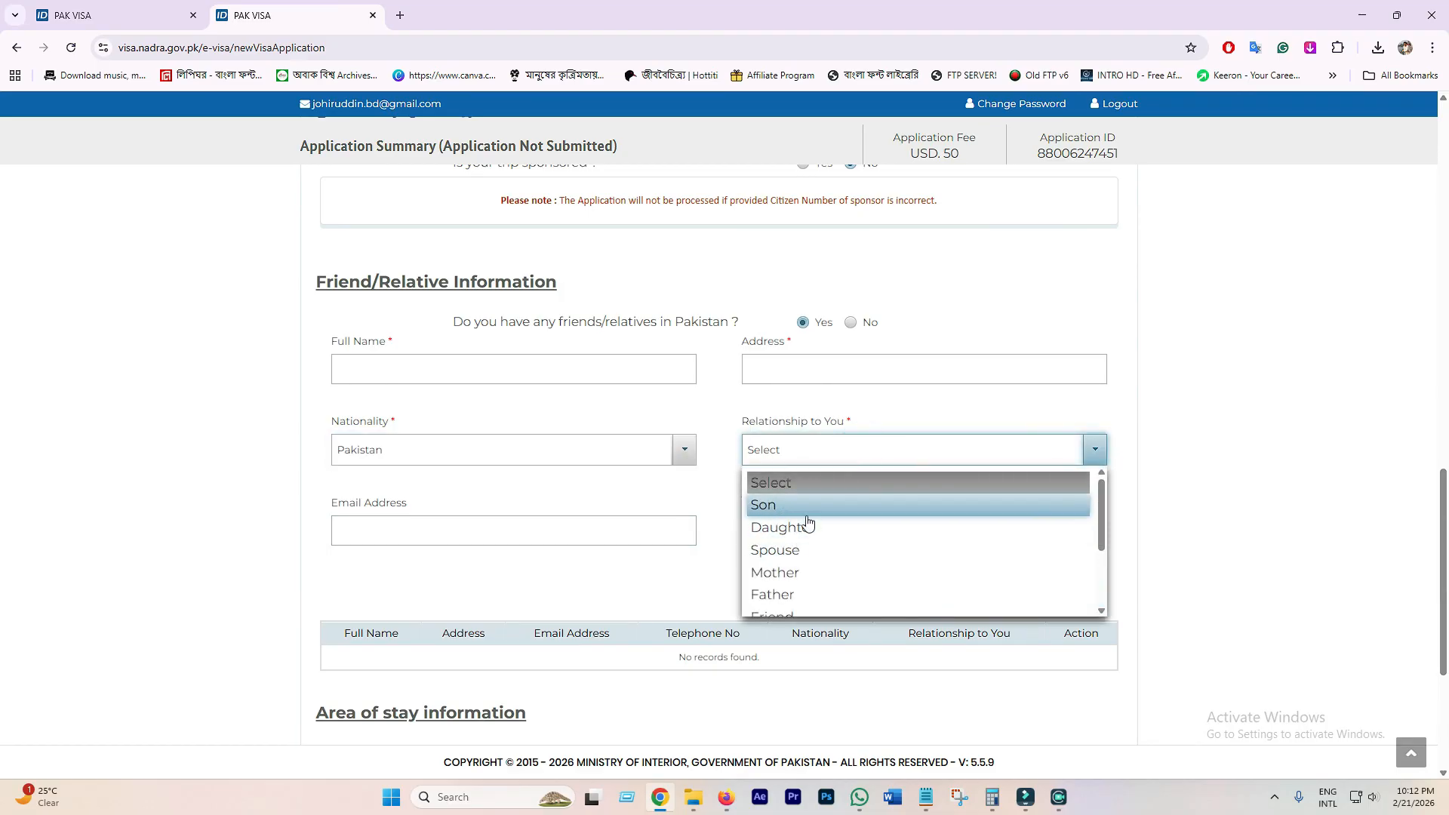
pyautogui.scroll(-3, 808, 522)
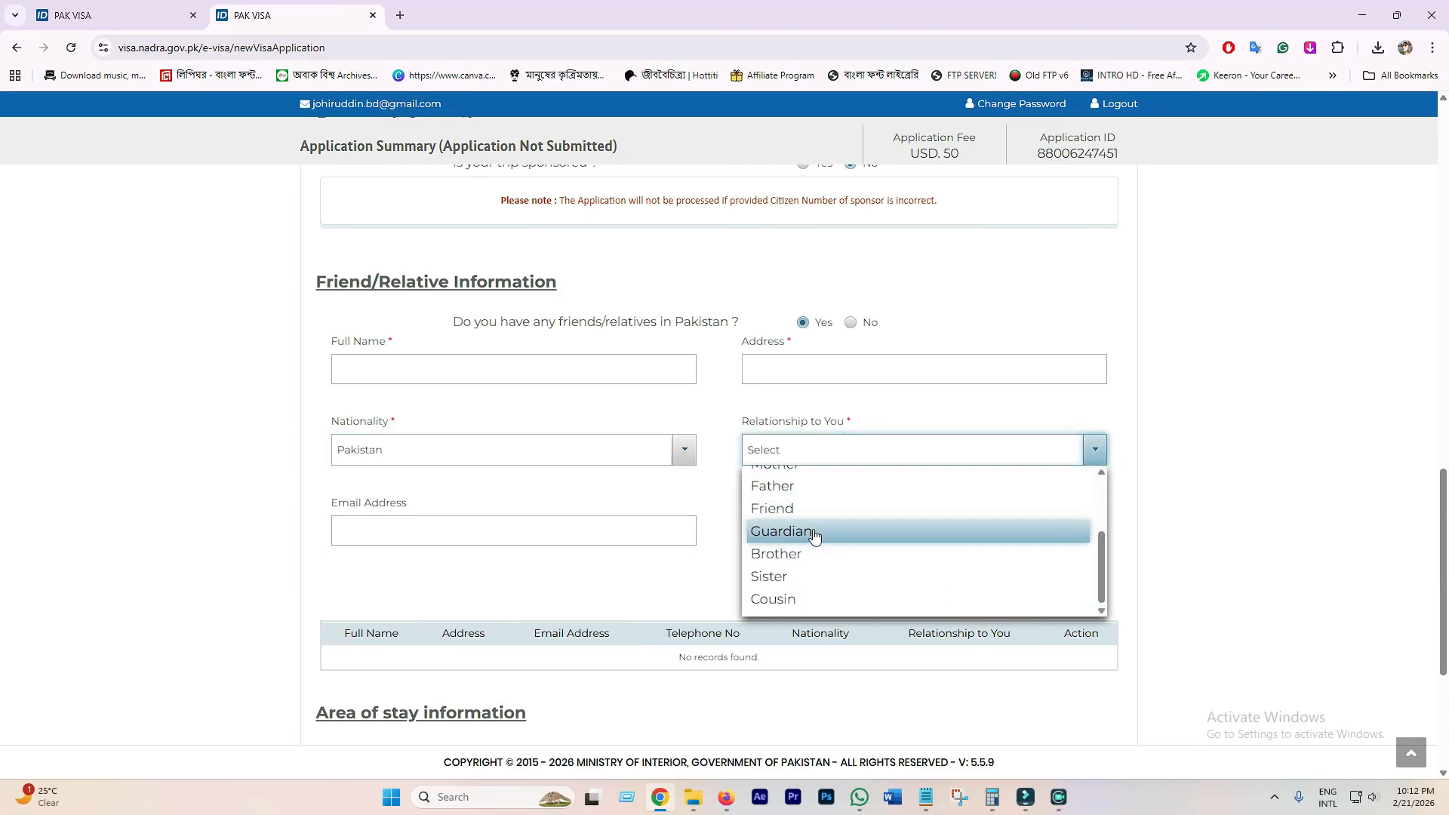
pyautogui.scroll(1, 811, 581)
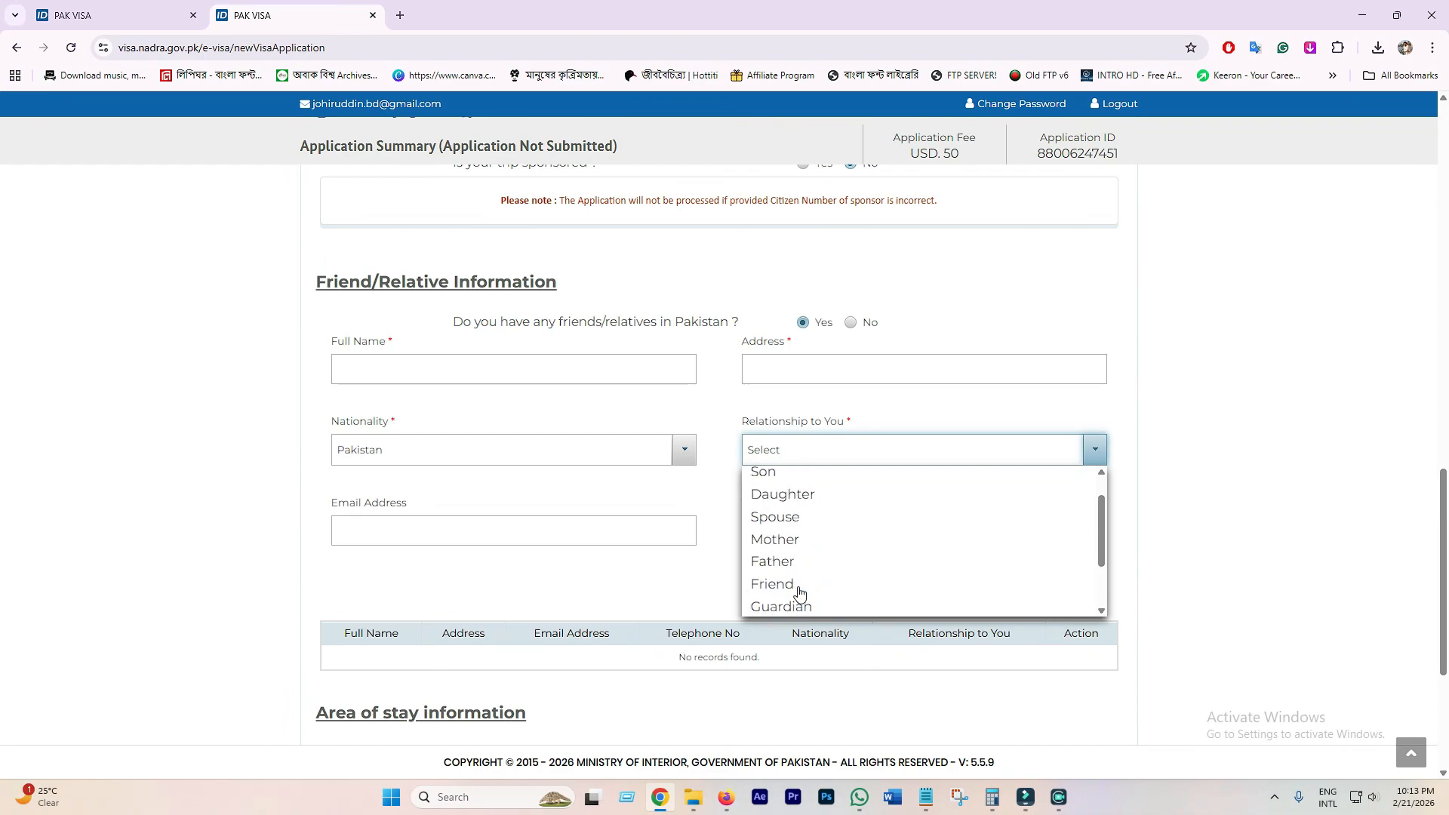
pyautogui.click(821, 521)
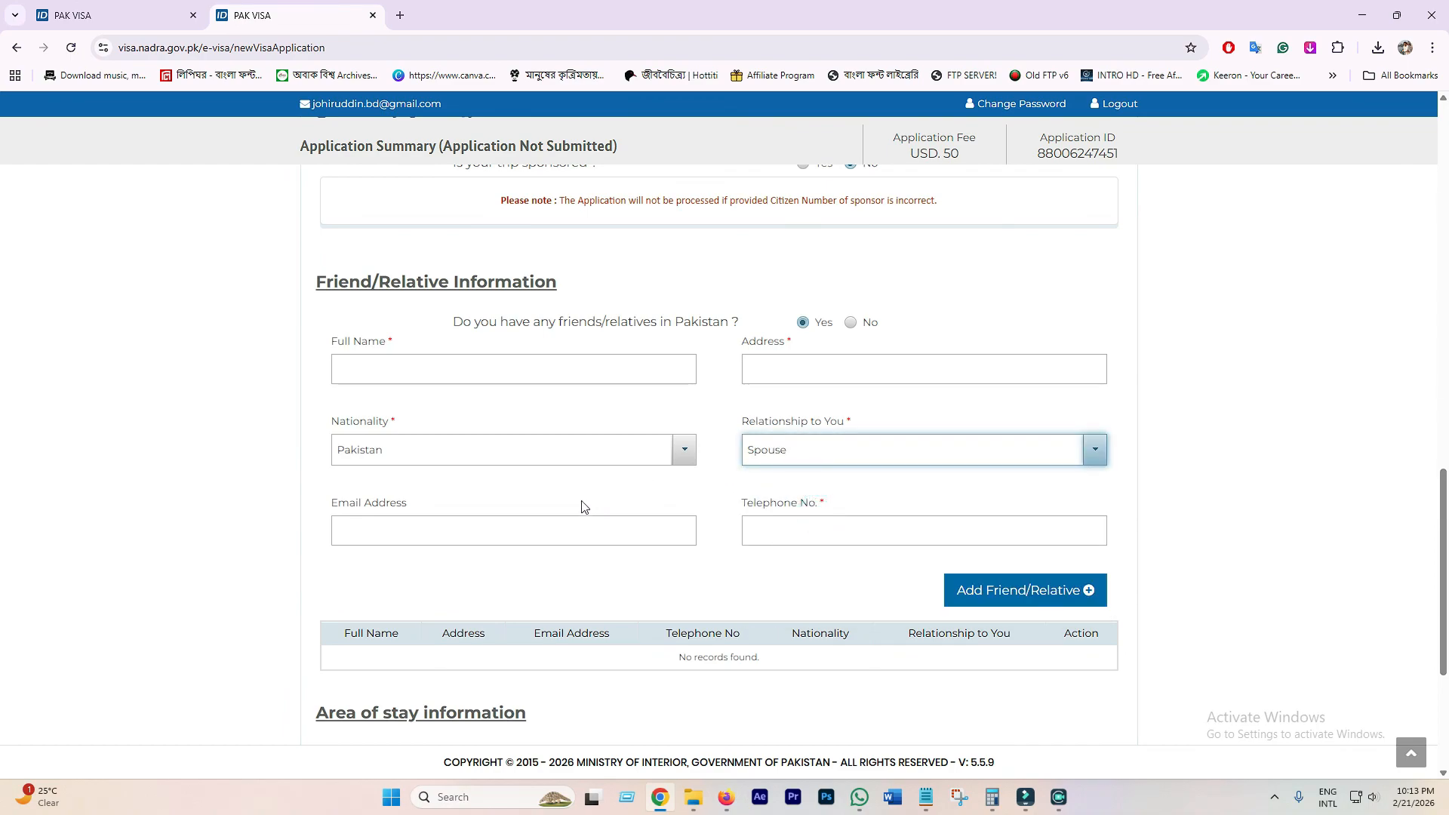
pyautogui.click(434, 525)
pyautogui.click(823, 536)
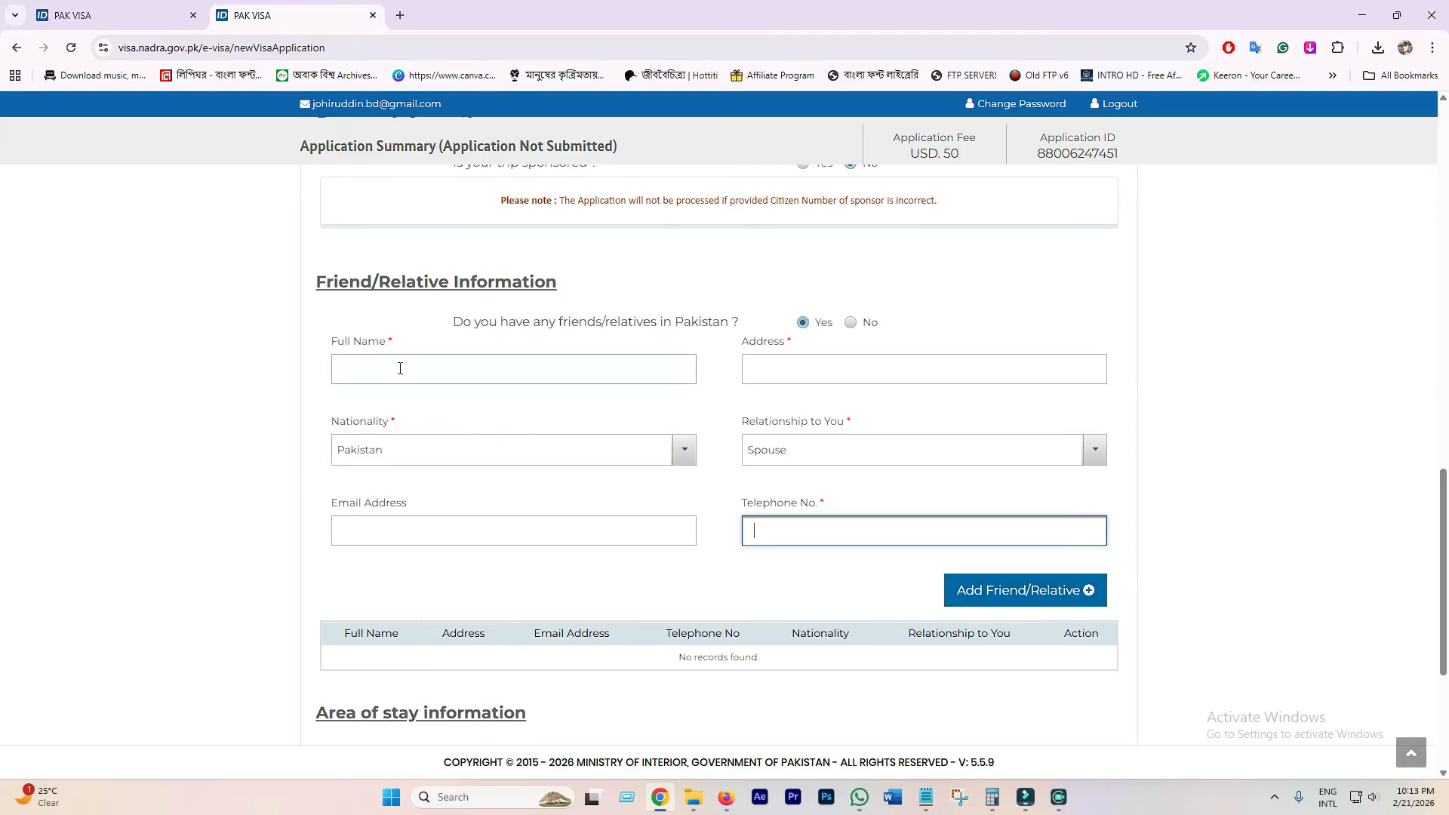
pyautogui.click(852, 453)
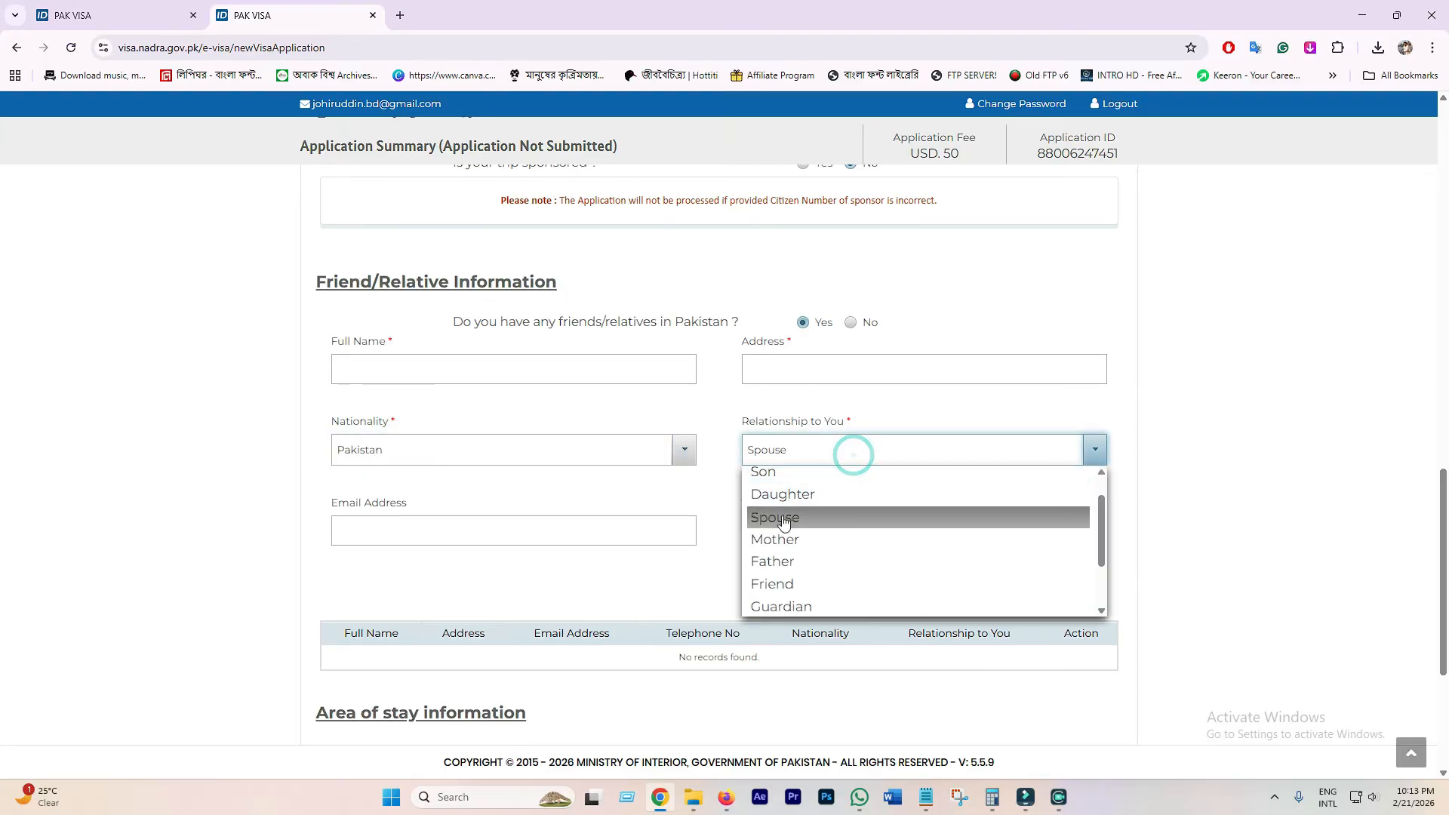
pyautogui.scroll(-1, 842, 570)
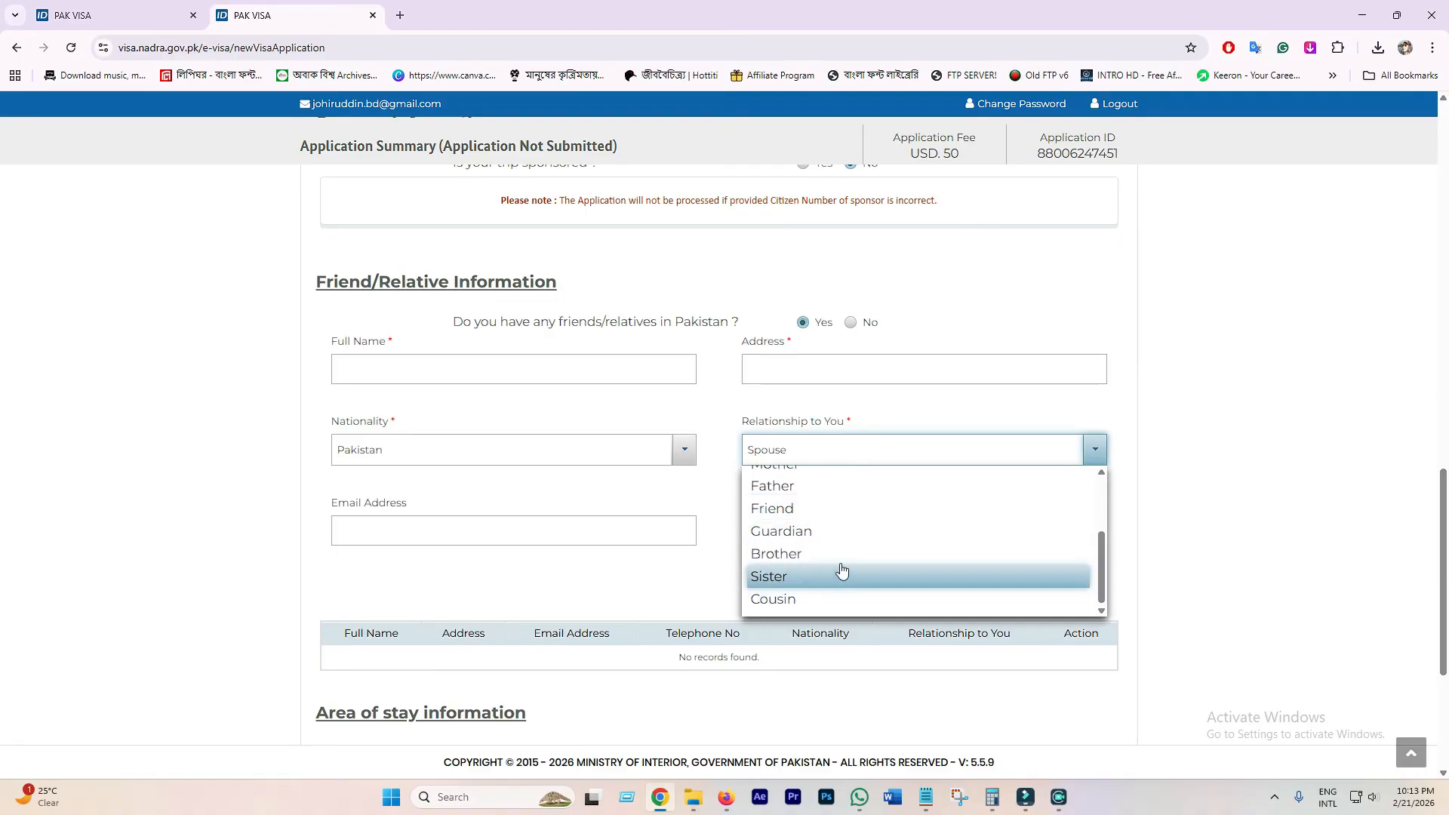
pyautogui.click(694, 573)
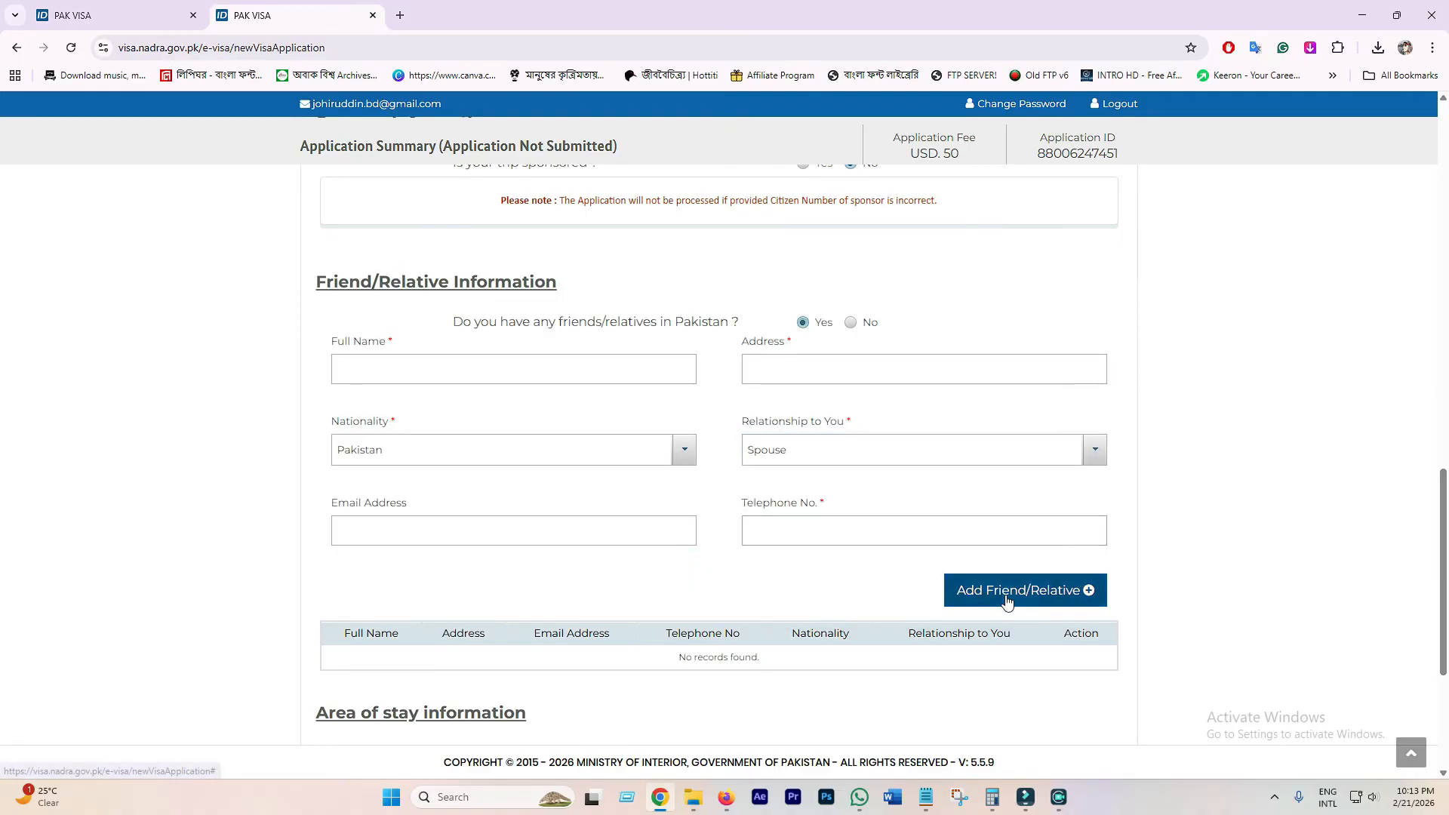
pyautogui.scroll(-3, 814, 617)
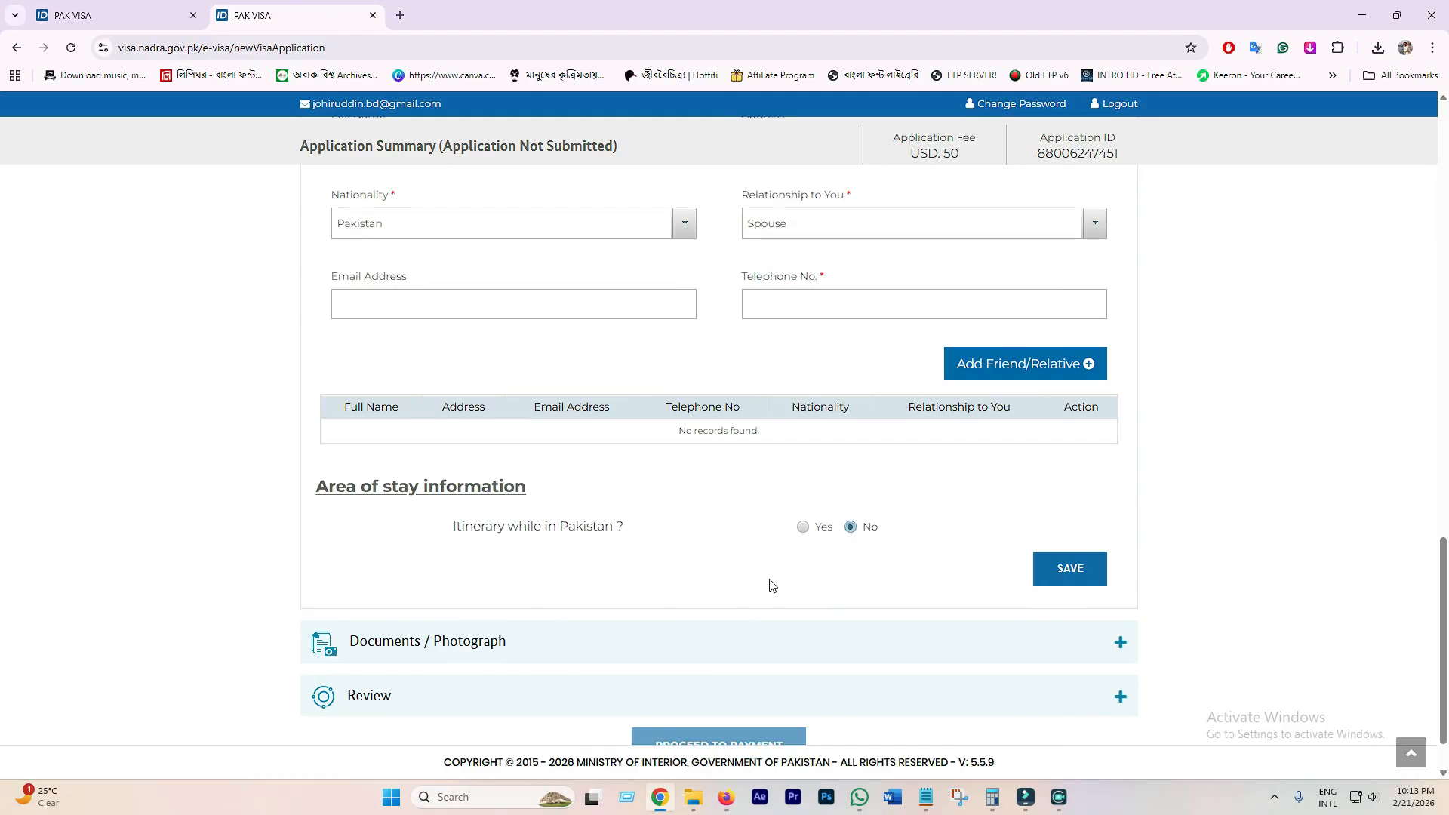
# - Leave the Itinerary question answered No
pyautogui.click(802, 527)
pyautogui.click(871, 528)
pyautogui.scroll(1, 970, 600)
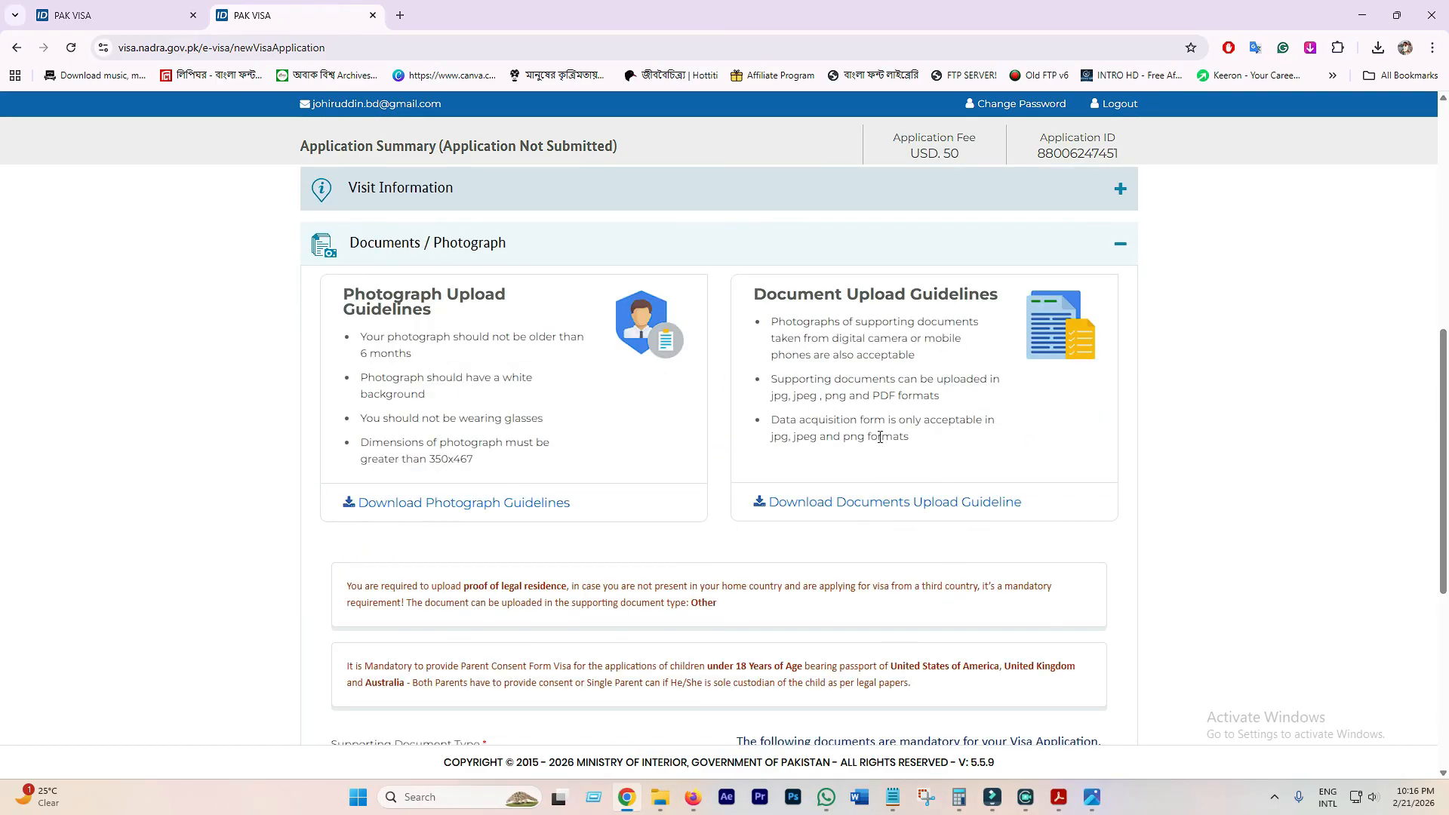
pyautogui.scroll(-5, 780, 508)
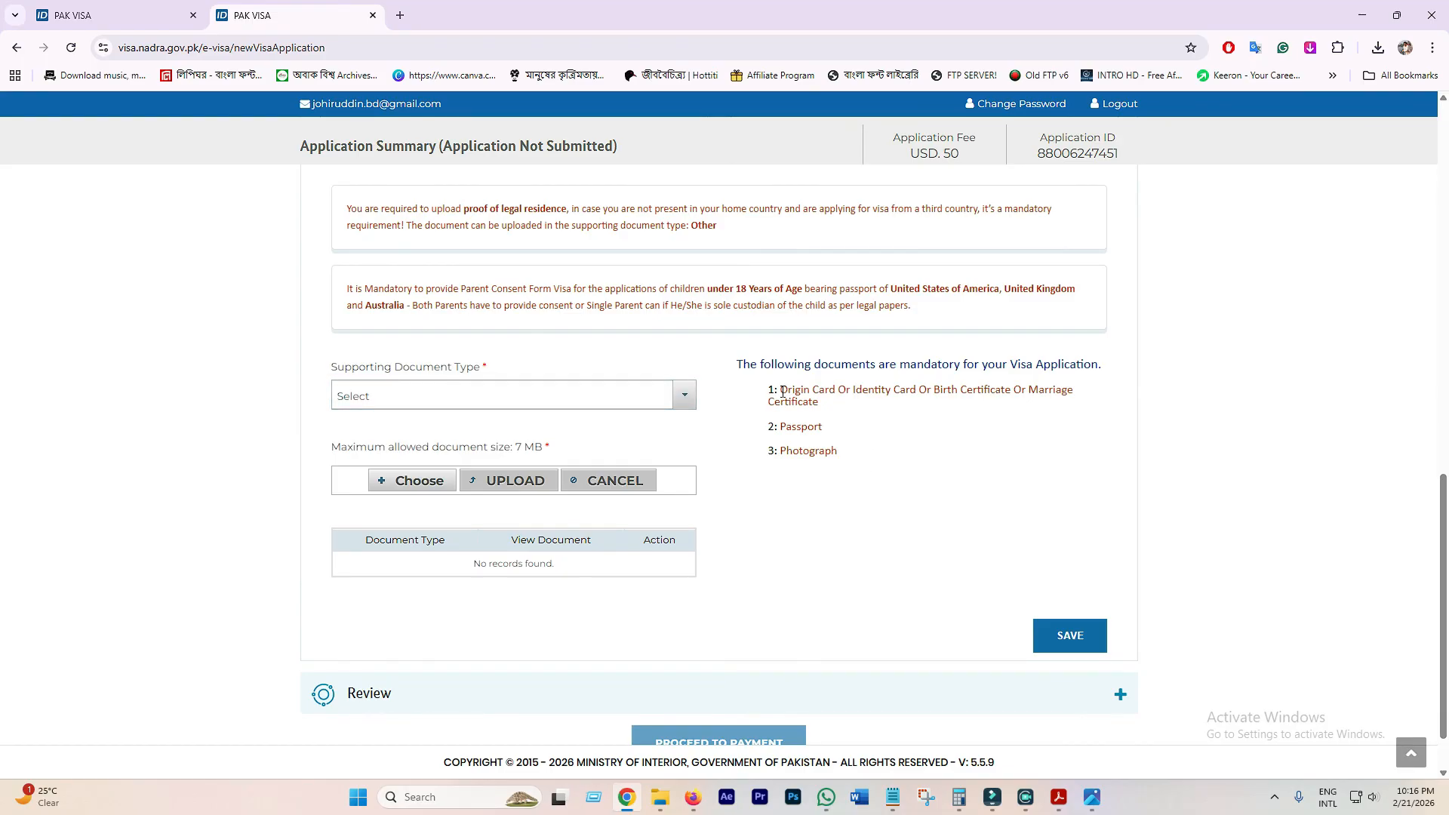
# - Review the mandatory documents list: identity card, marriage certificate alternatives, passport and photograph
pyautogui.moveTo(780, 391); pyautogui.dragTo(848, 391)
pyautogui.click(872, 390)
pyautogui.click(863, 391)
pyautogui.click(1002, 390)
pyautogui.moveTo(1030, 391); pyautogui.dragTo(903, 391)
pyautogui.click(964, 401)
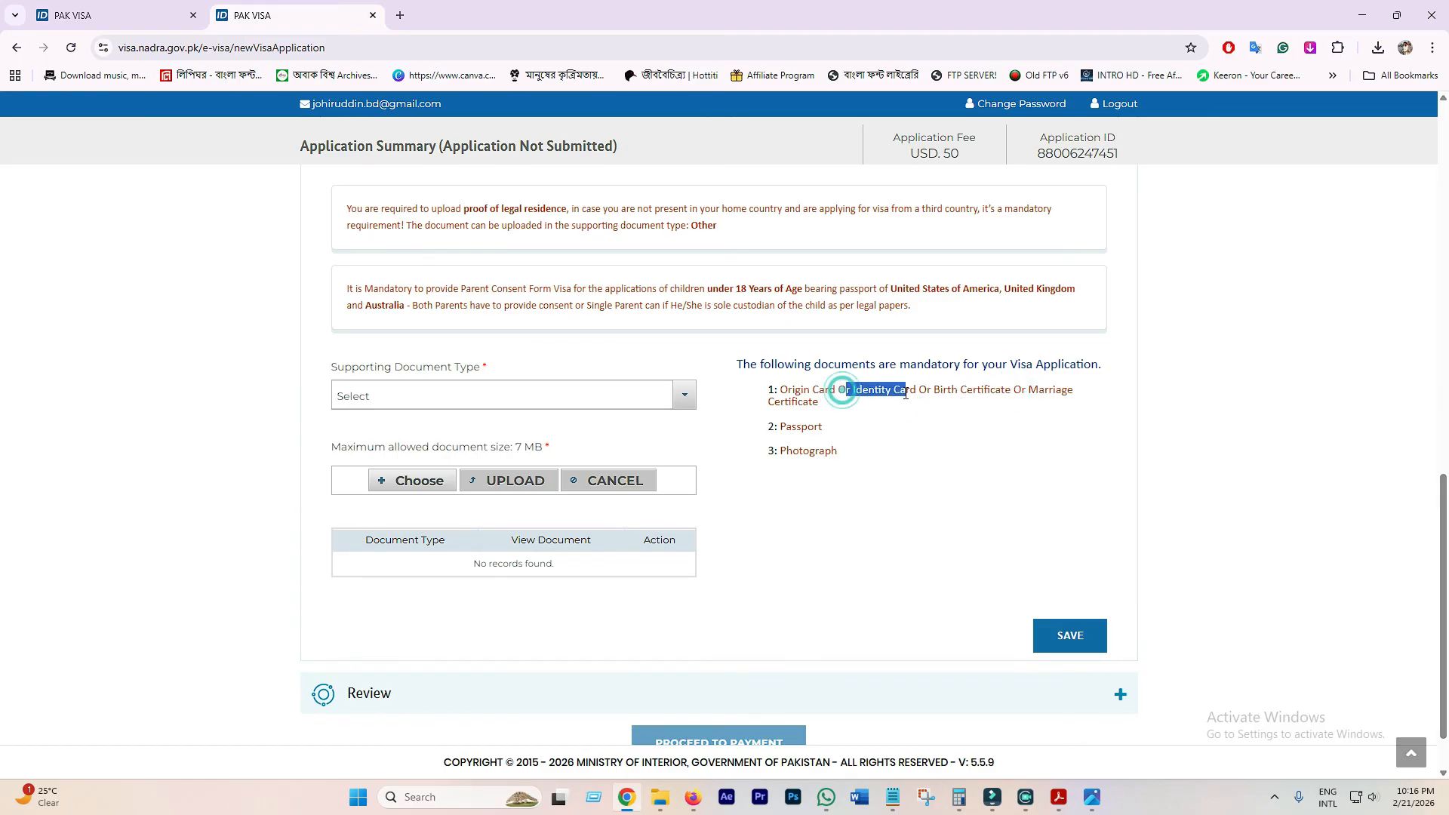
pyautogui.click(858, 424)
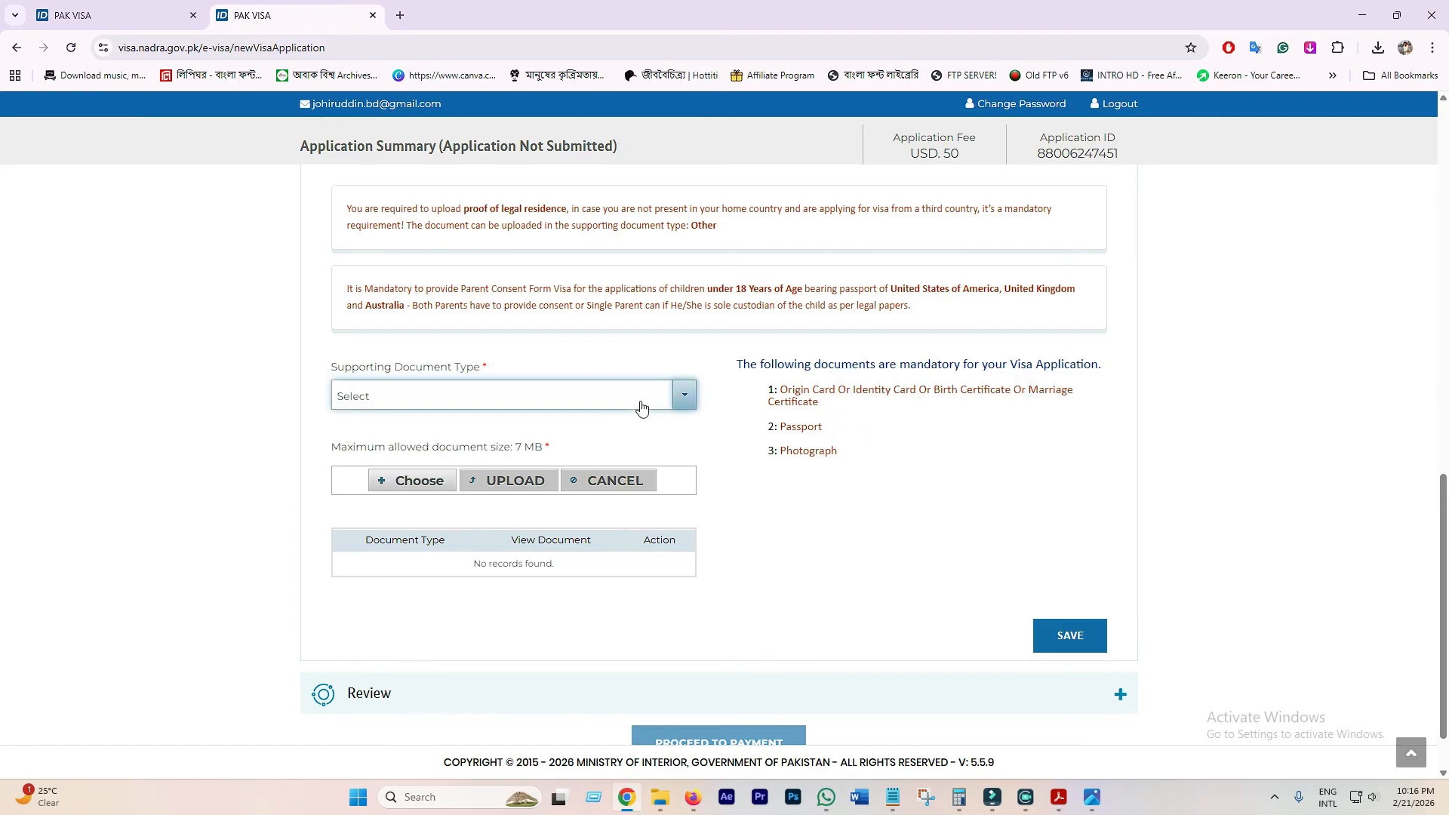
# - Upload 'Pakistan CNIC card' from the 'pakistan family visa' folder as the Origin Card/Identity Card document
pyautogui.click(683, 396)
pyautogui.click(387, 458)
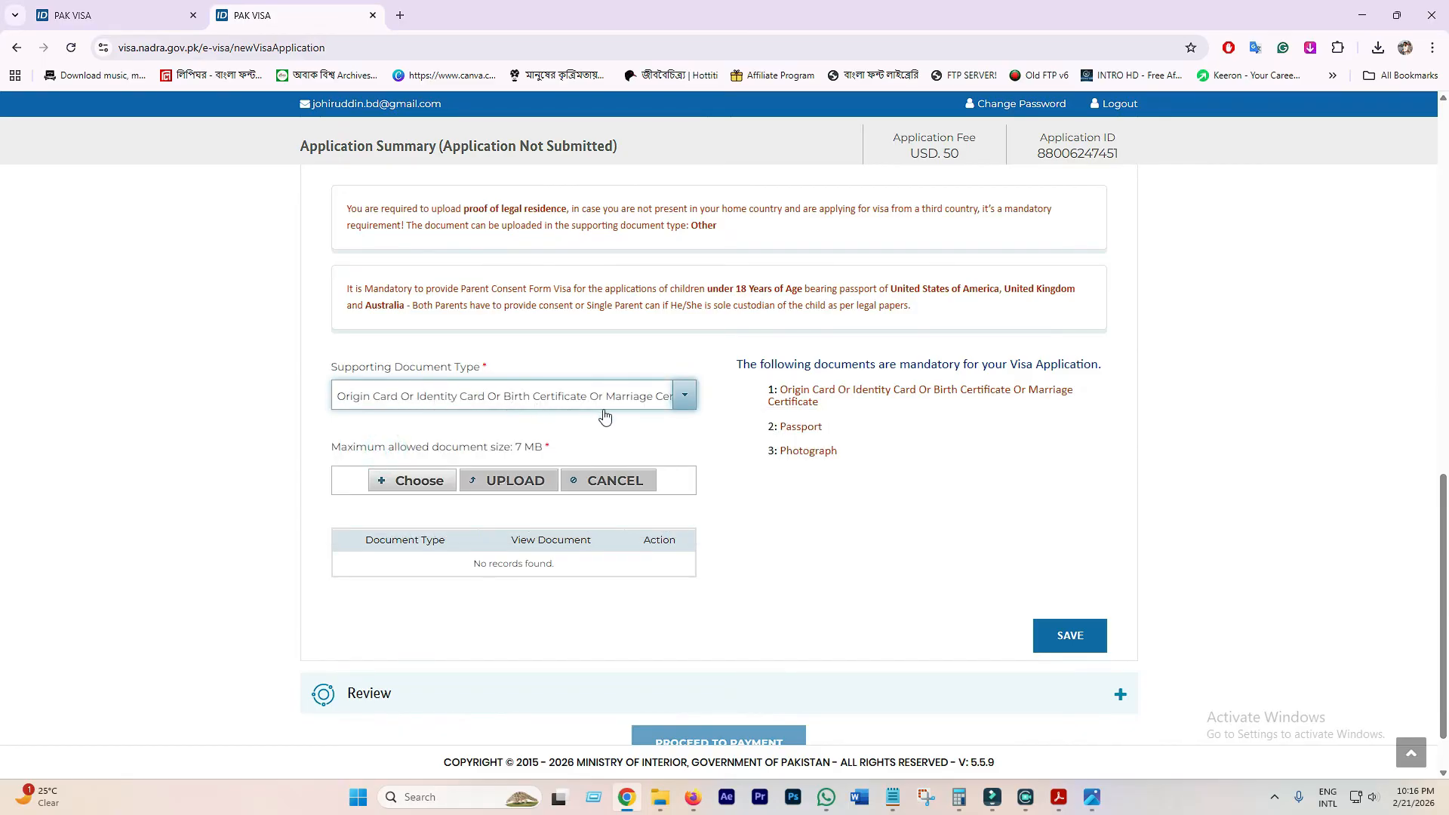
pyautogui.click(412, 481)
pyautogui.scroll(3, 264, 169)
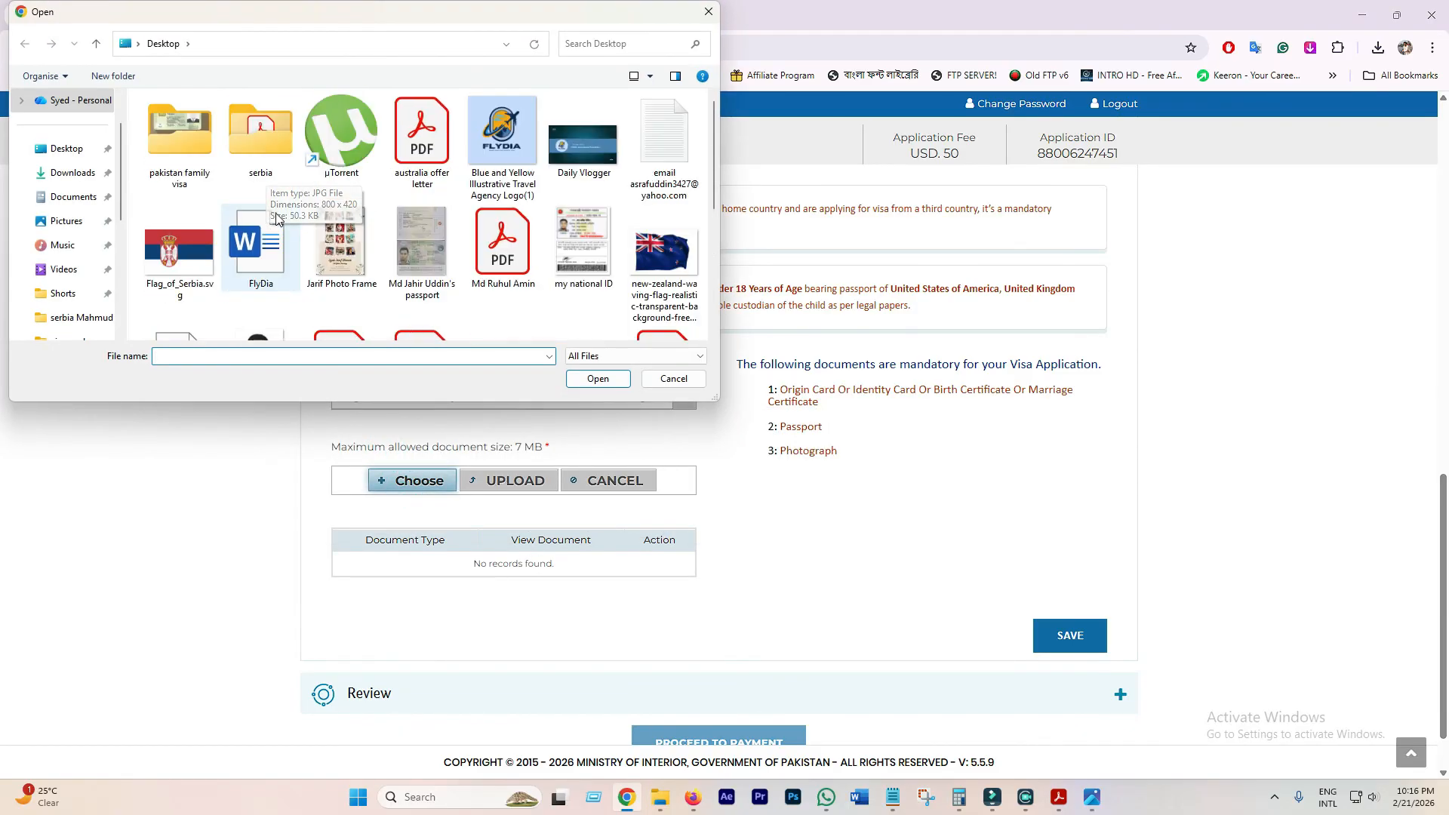
pyautogui.scroll(-4, 265, 169)
pyautogui.scroll(4, 307, 232)
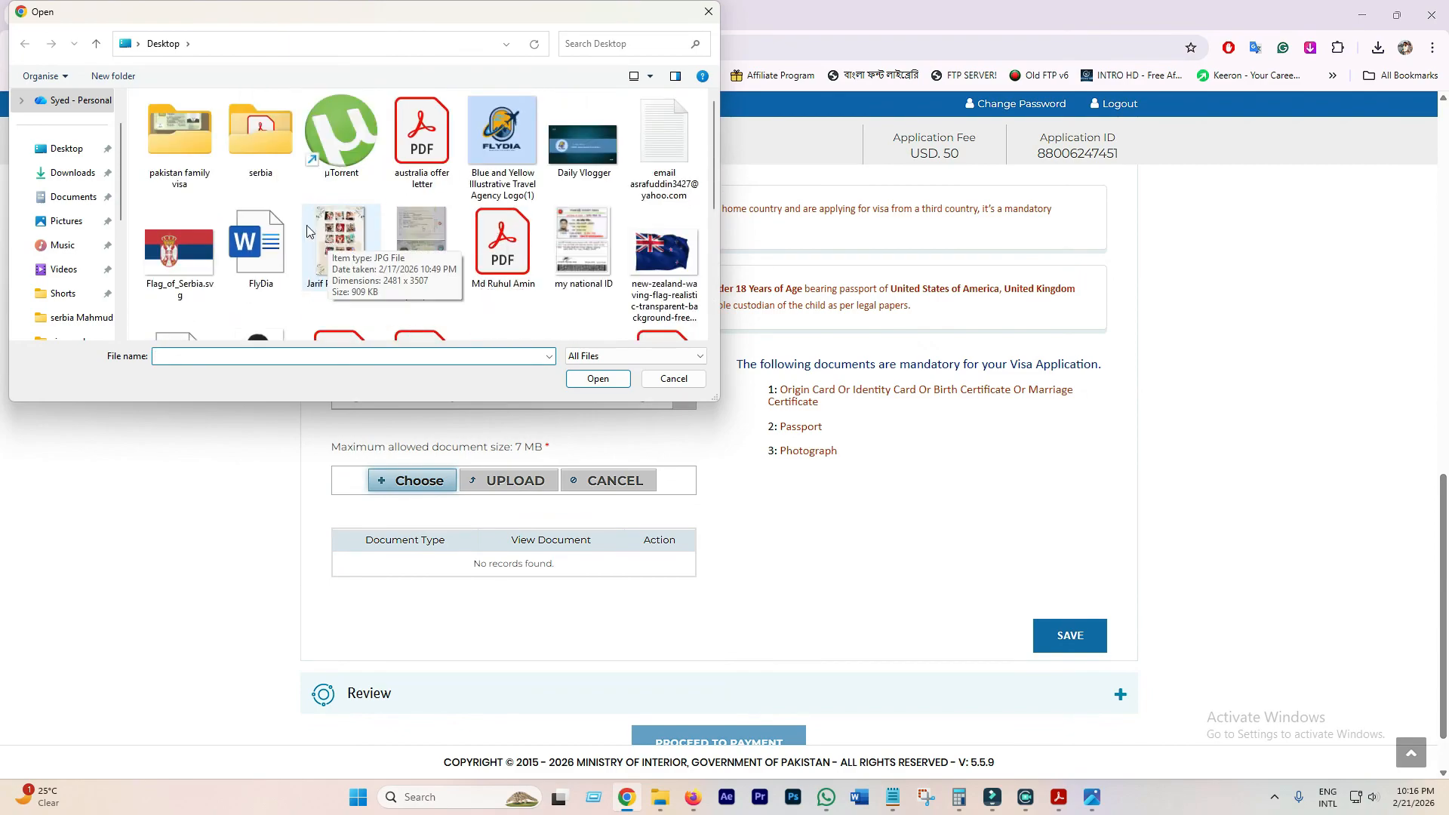
pyautogui.doubleClick(188, 149)
pyautogui.click(281, 149)
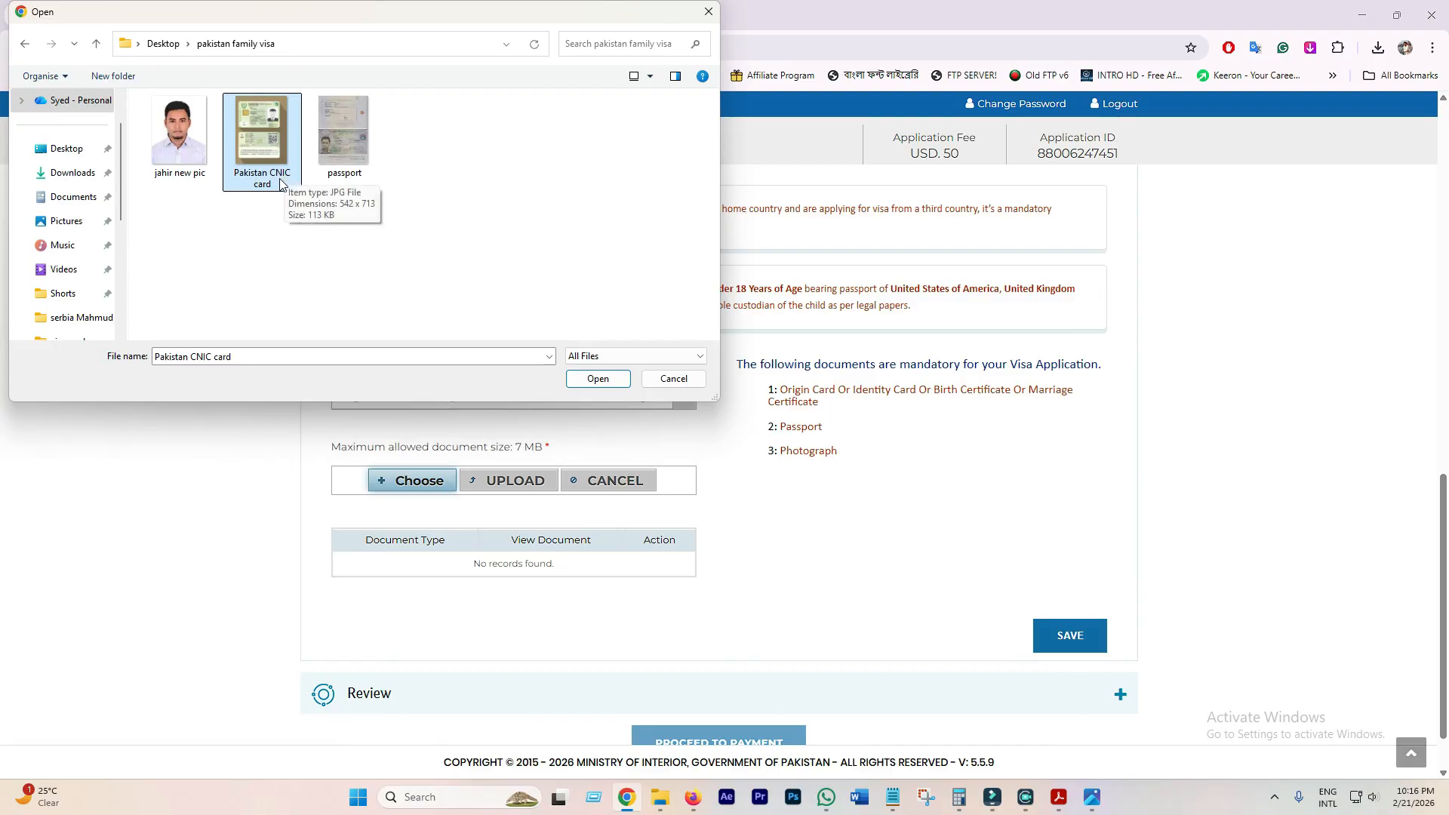
pyautogui.click(596, 378)
pyautogui.click(529, 483)
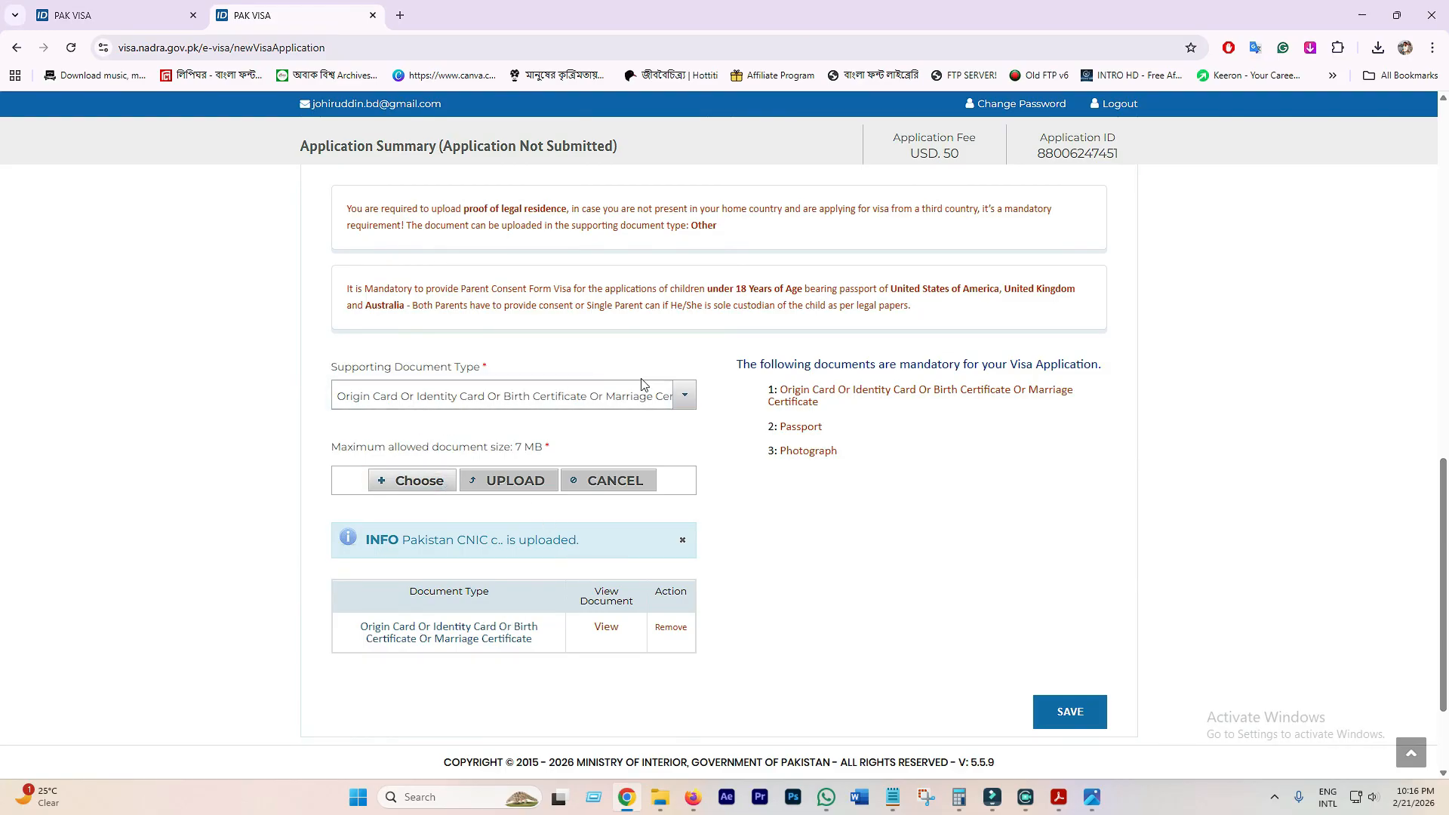
# - Upload the passport image as the Passport supporting document
pyautogui.click(679, 395)
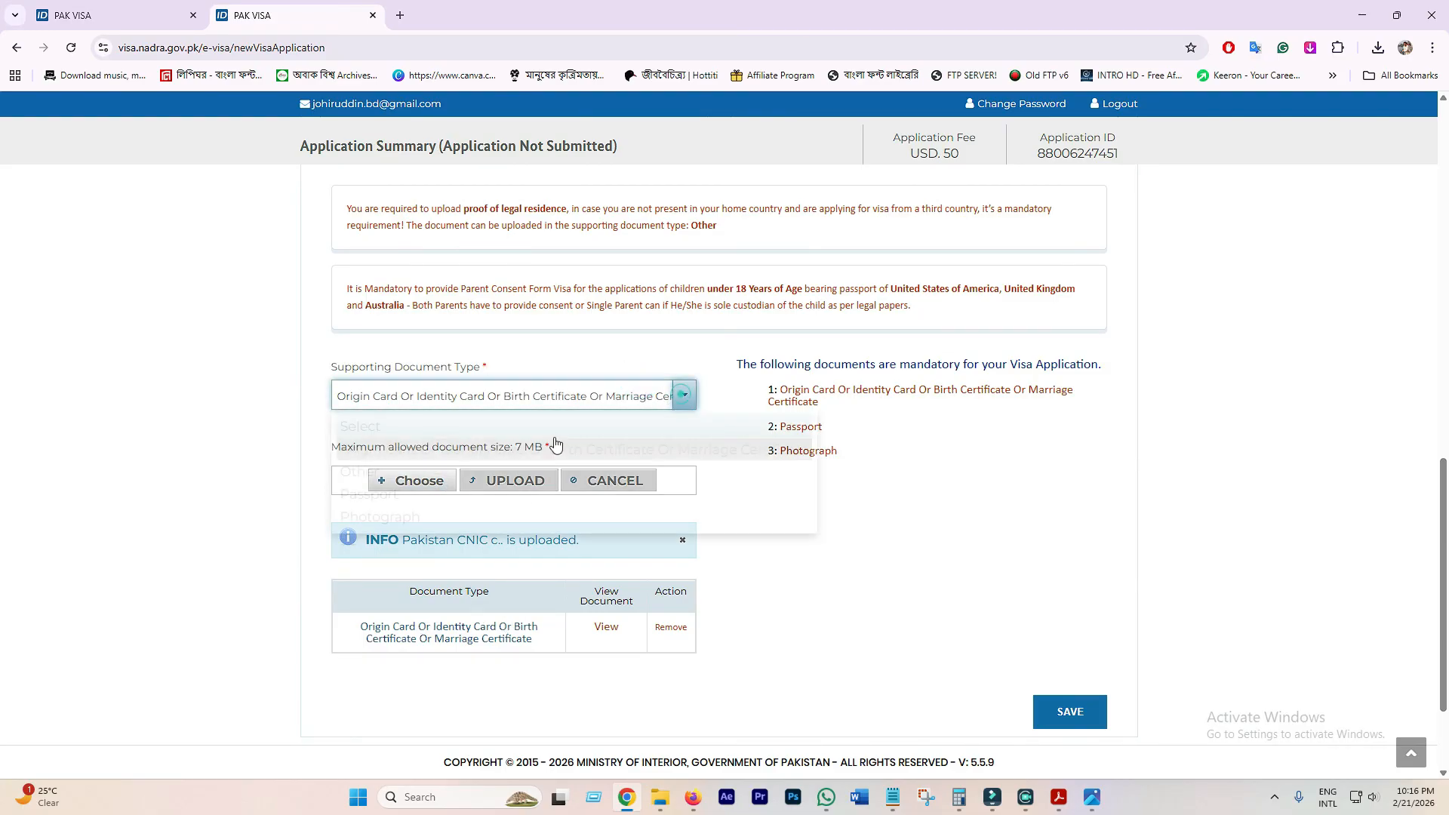
pyautogui.click(375, 496)
pyautogui.click(422, 487)
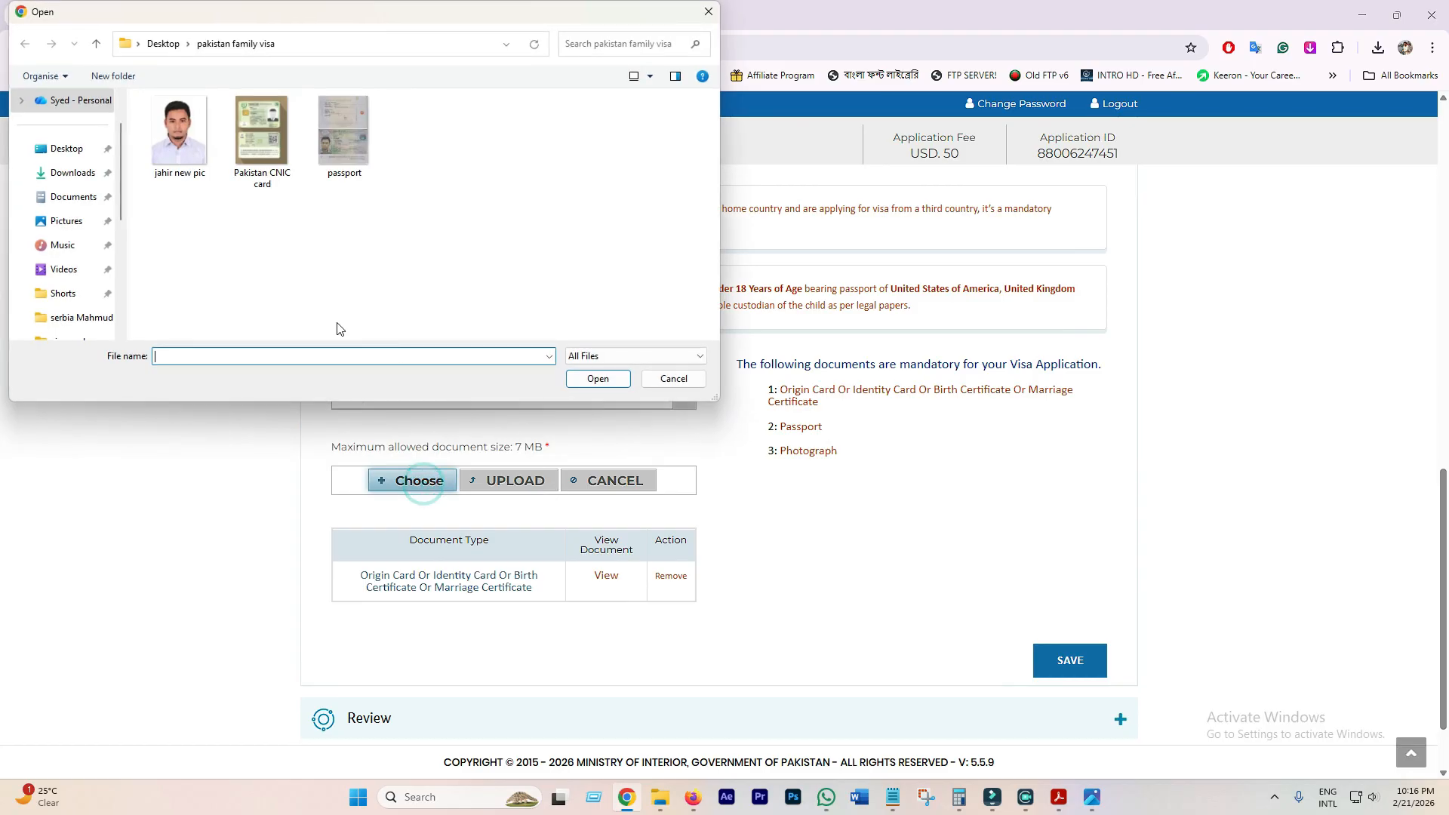
pyautogui.click(343, 129)
pyautogui.click(596, 378)
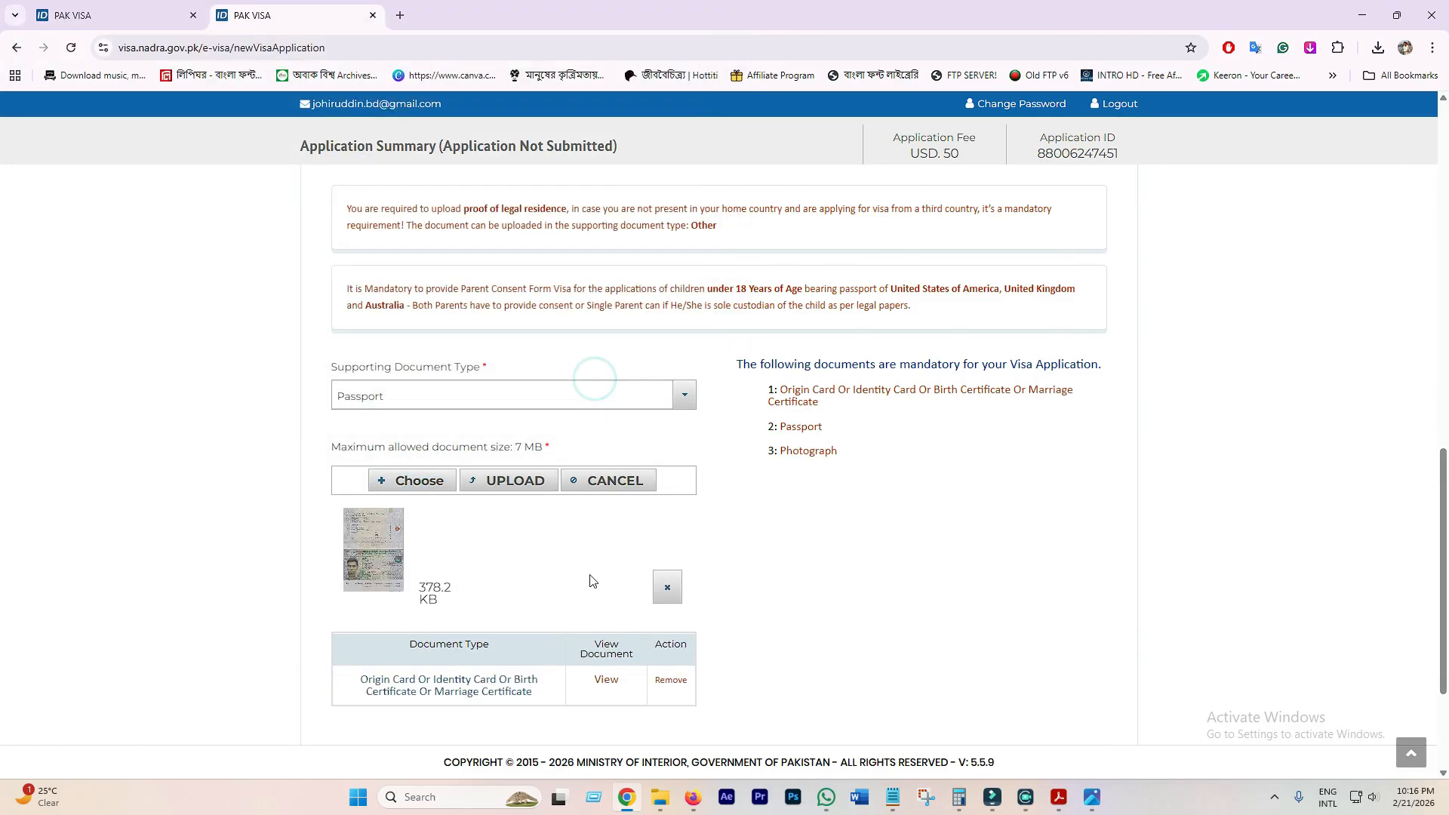
pyautogui.click(507, 483)
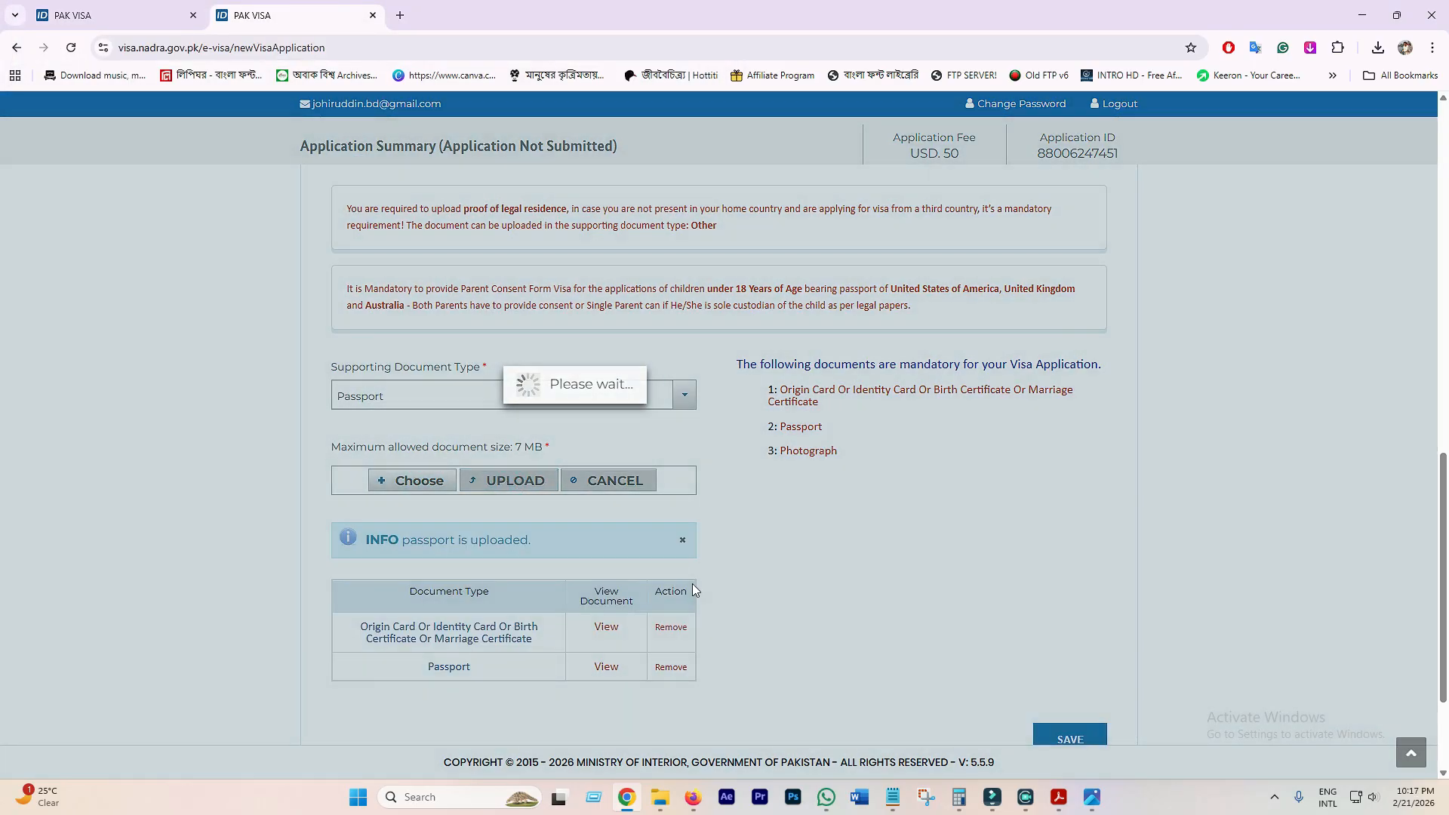
# - Upload the applicant's photo as the Photograph document and save the documents
pyautogui.scroll(-2, 691, 589)
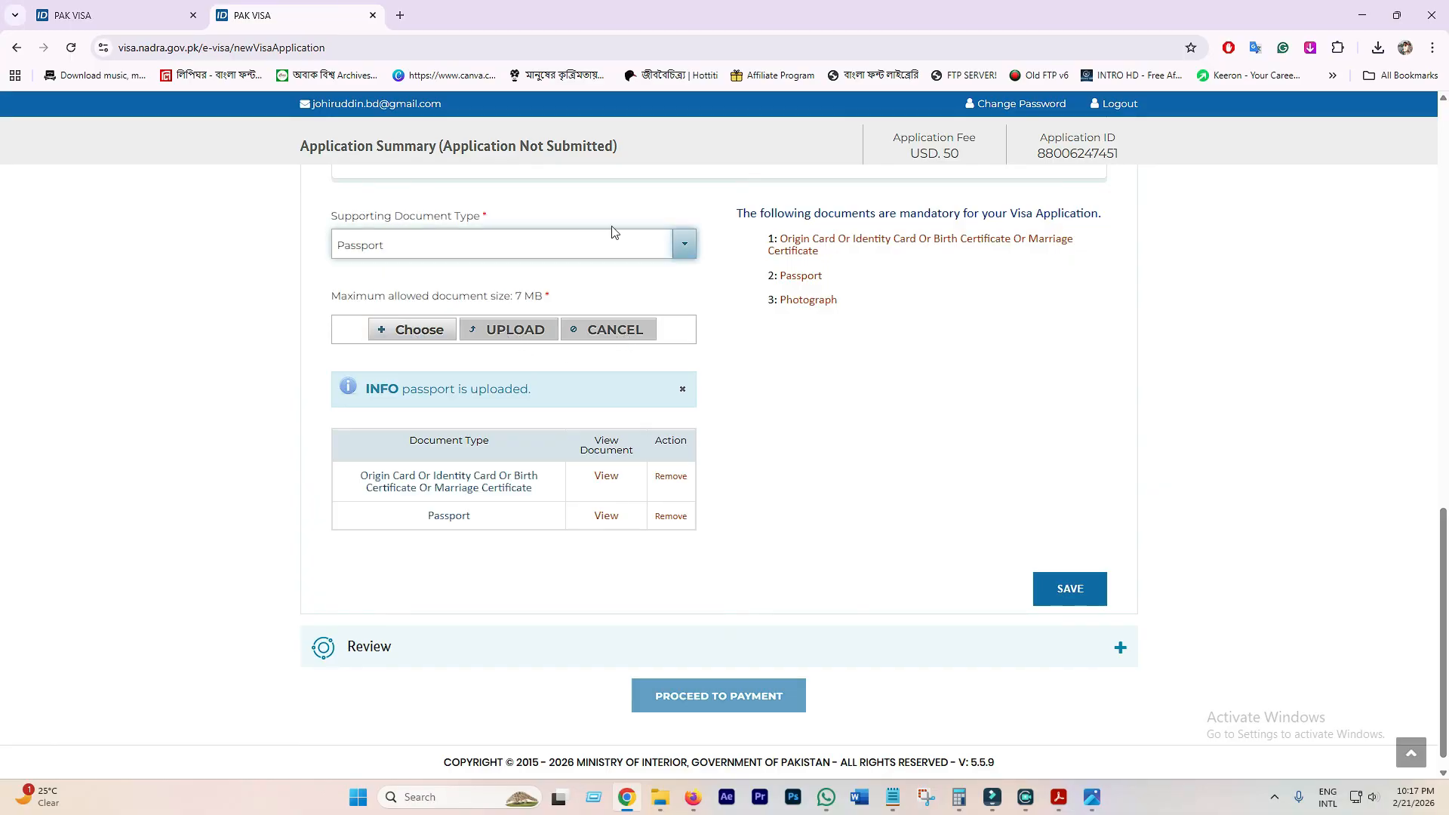
pyautogui.click(682, 245)
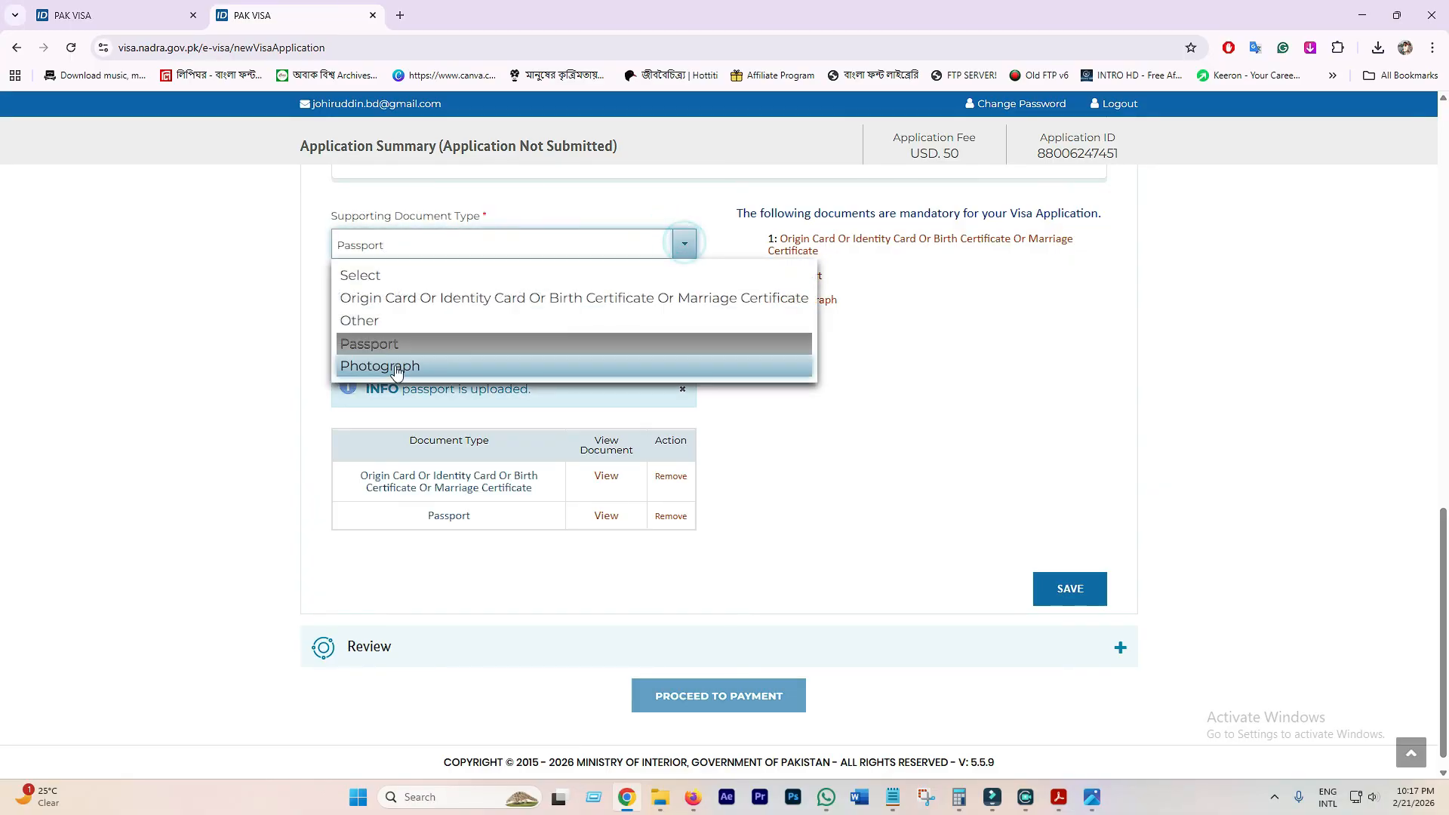
pyautogui.click(380, 365)
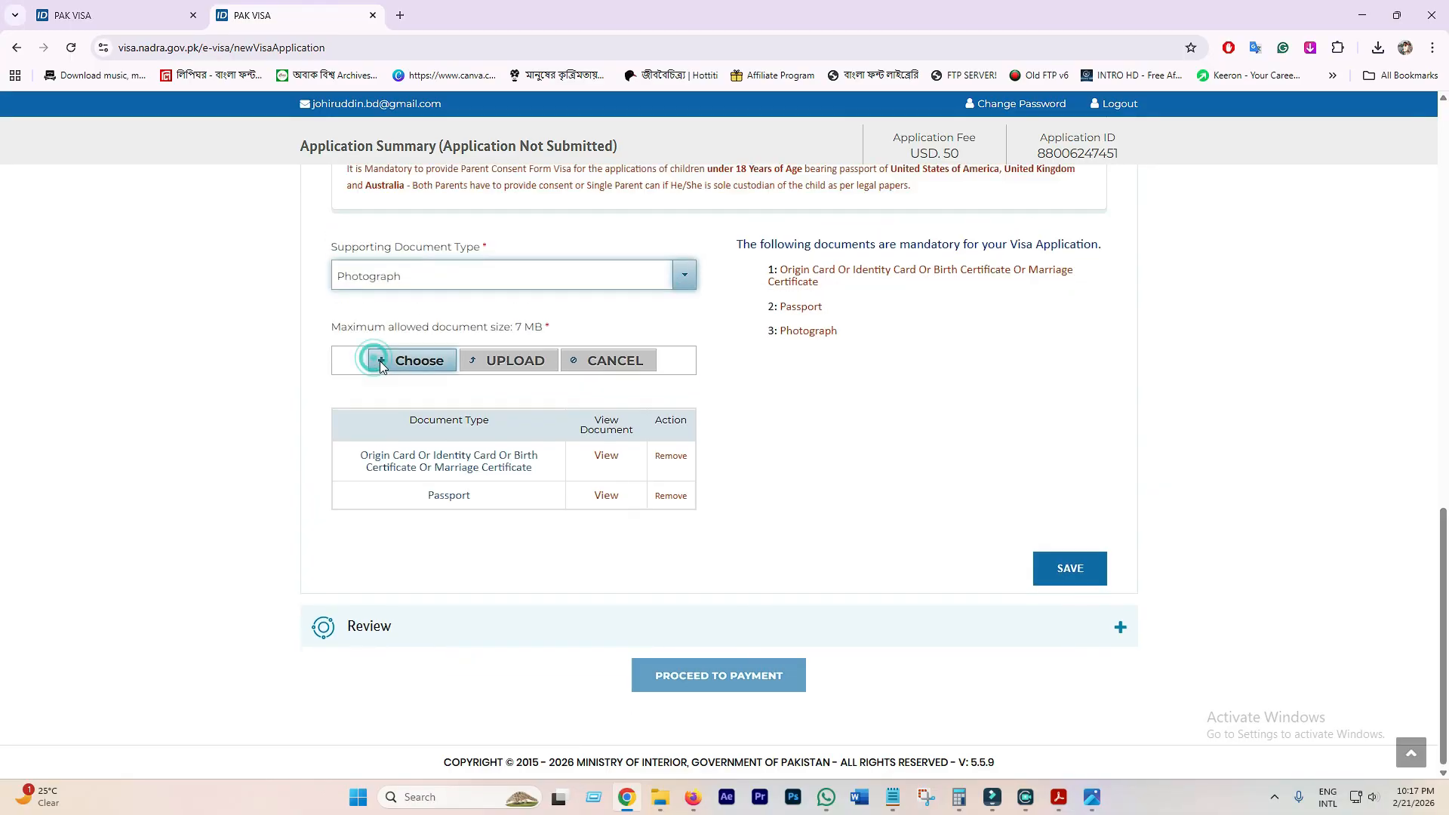
pyautogui.click(424, 364)
pyautogui.click(178, 134)
pyautogui.click(589, 375)
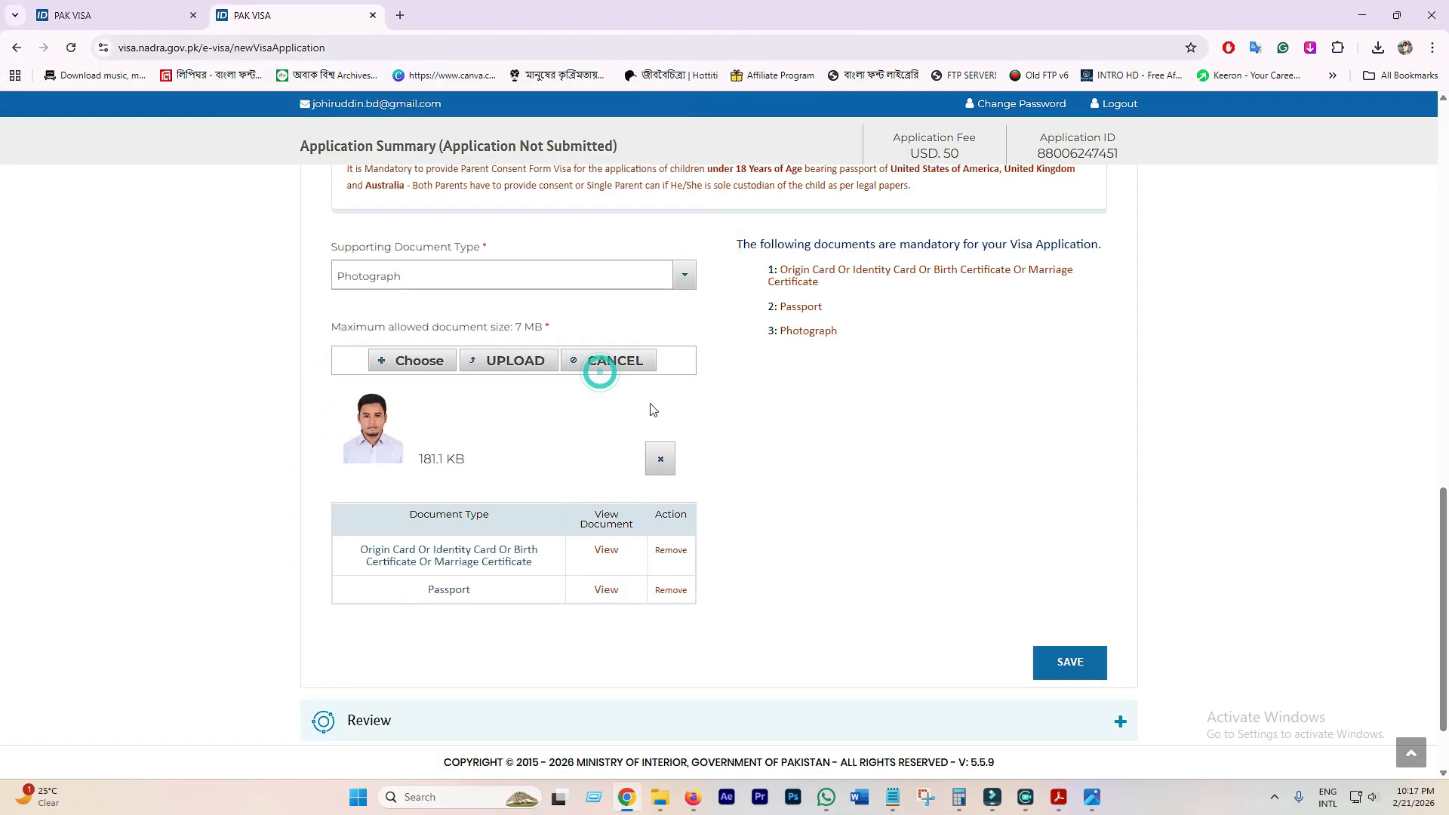
pyautogui.click(503, 368)
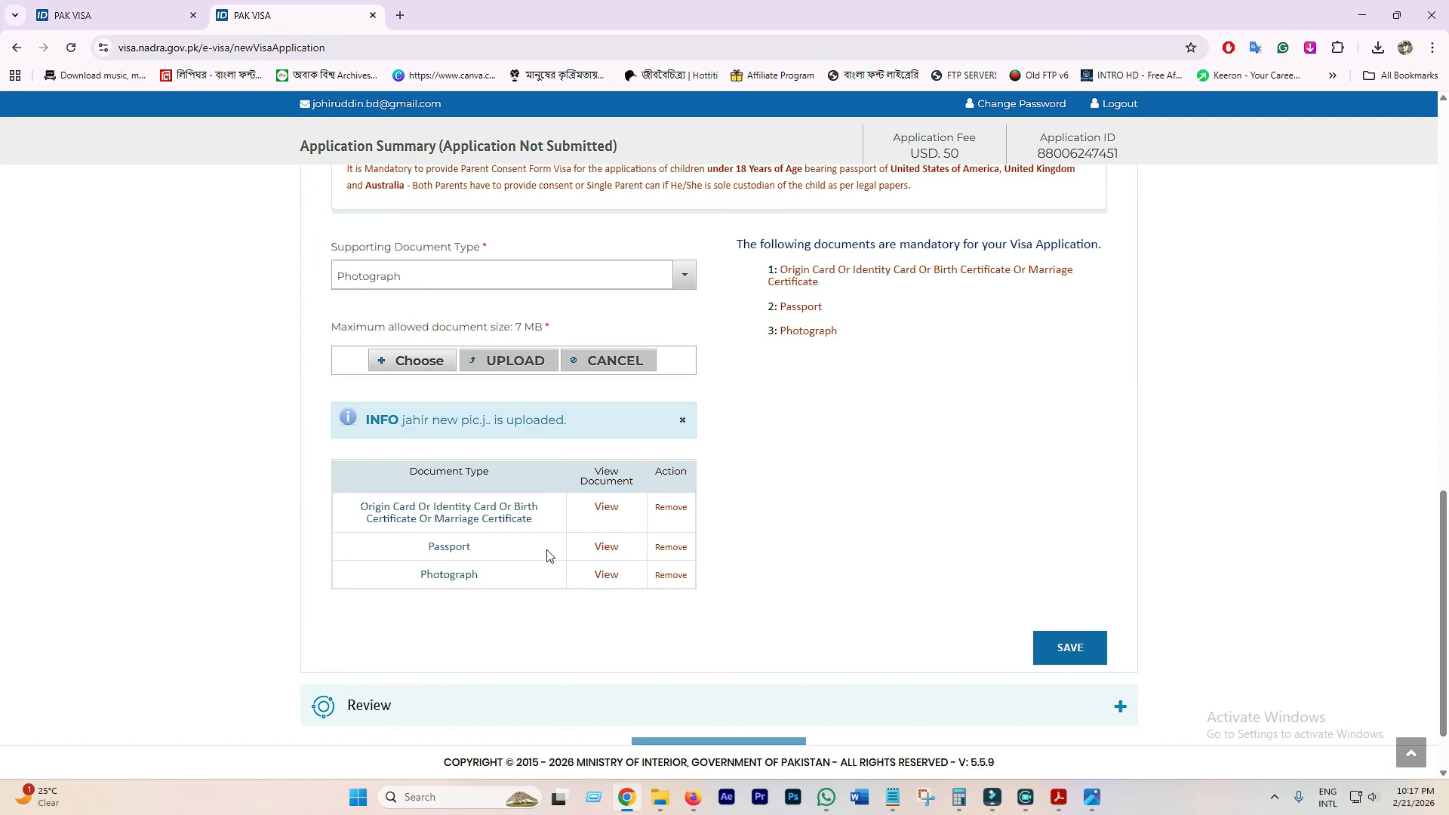
pyautogui.click(1065, 648)
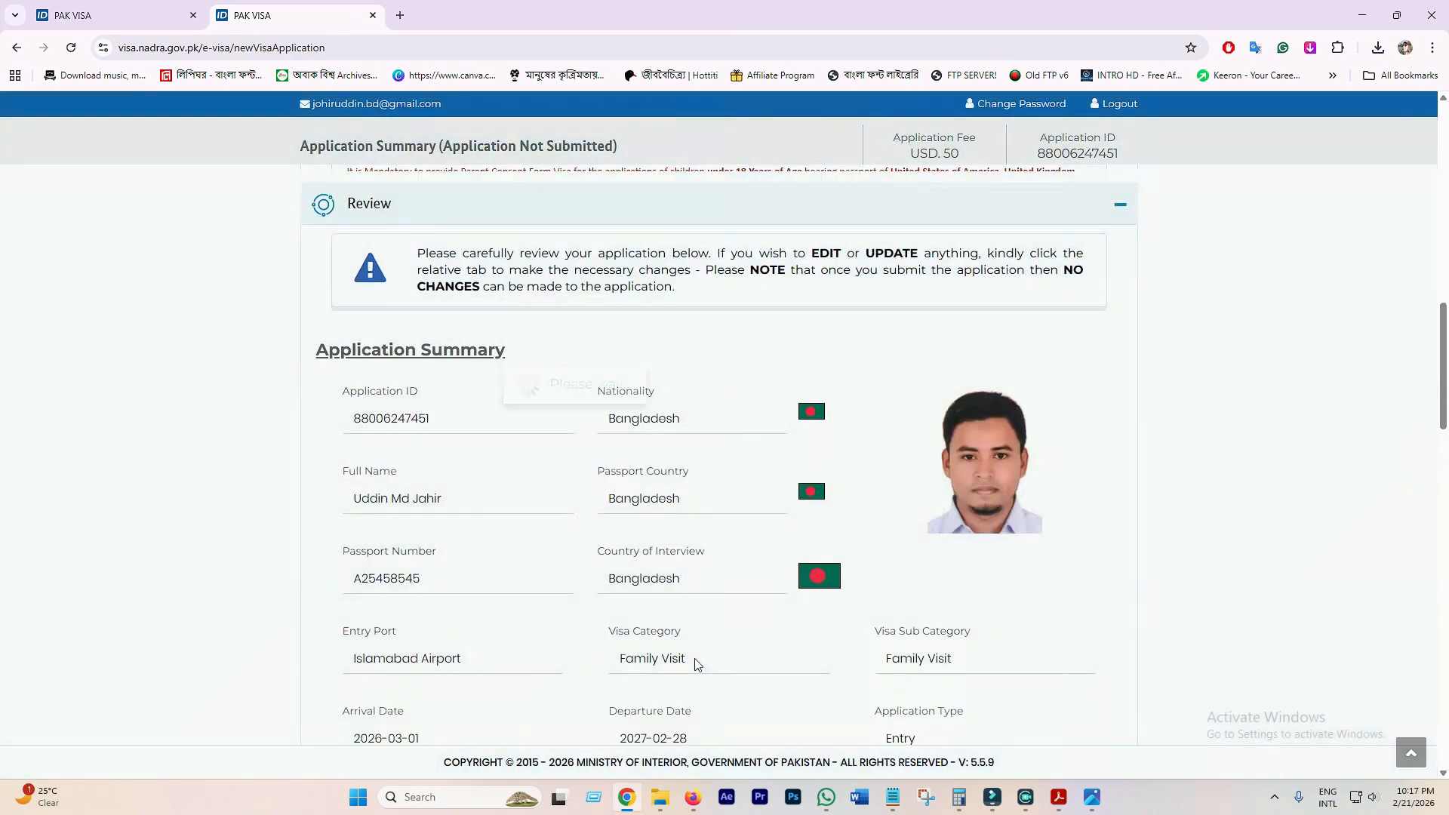
# - Read through the Application Summary, tick the correctness declaration, and save the review
pyautogui.scroll(-3, 747, 642)
pyautogui.scroll(4, 754, 596)
pyautogui.scroll(-18, 799, 596)
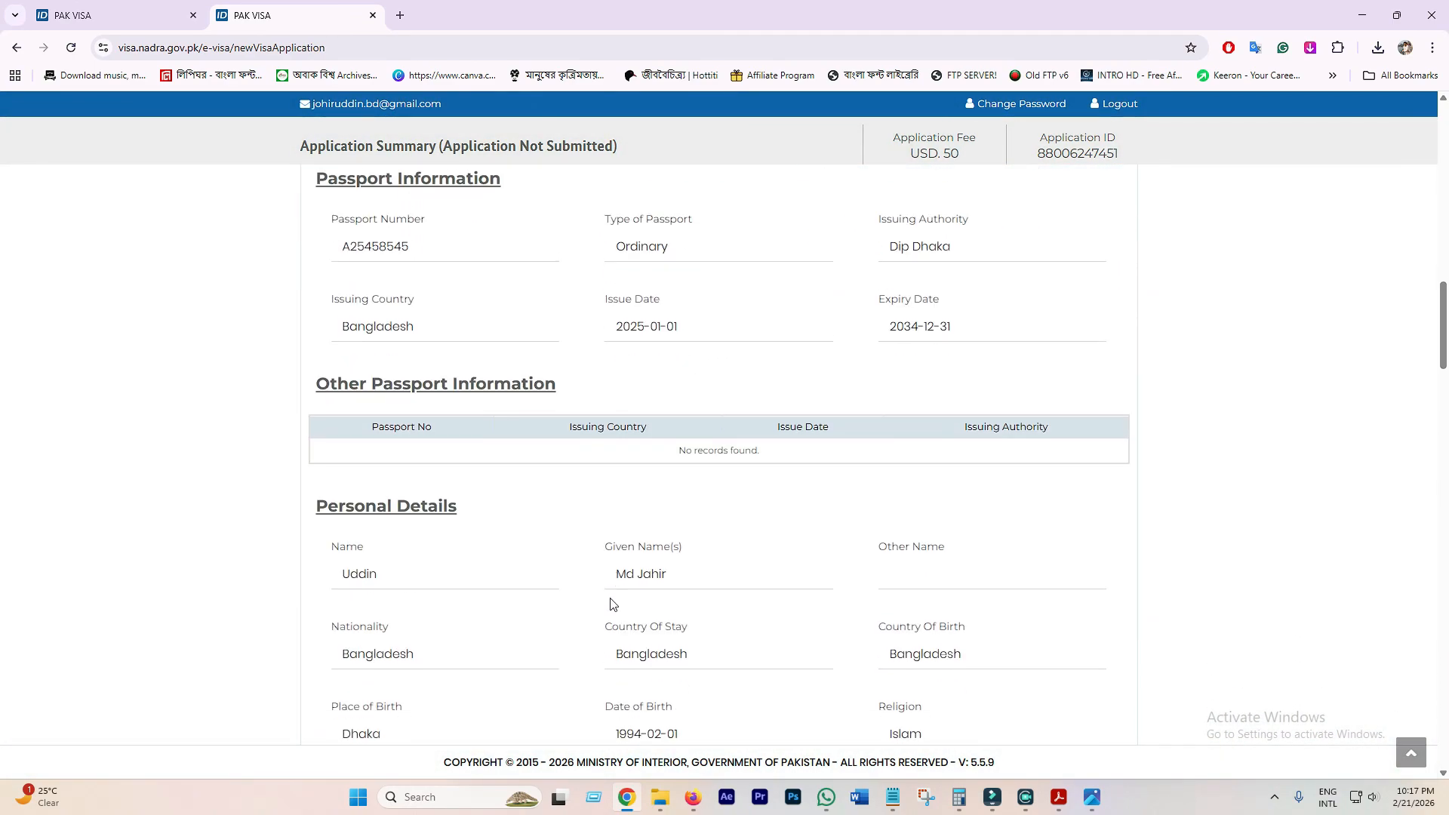
pyautogui.scroll(-18, 806, 597)
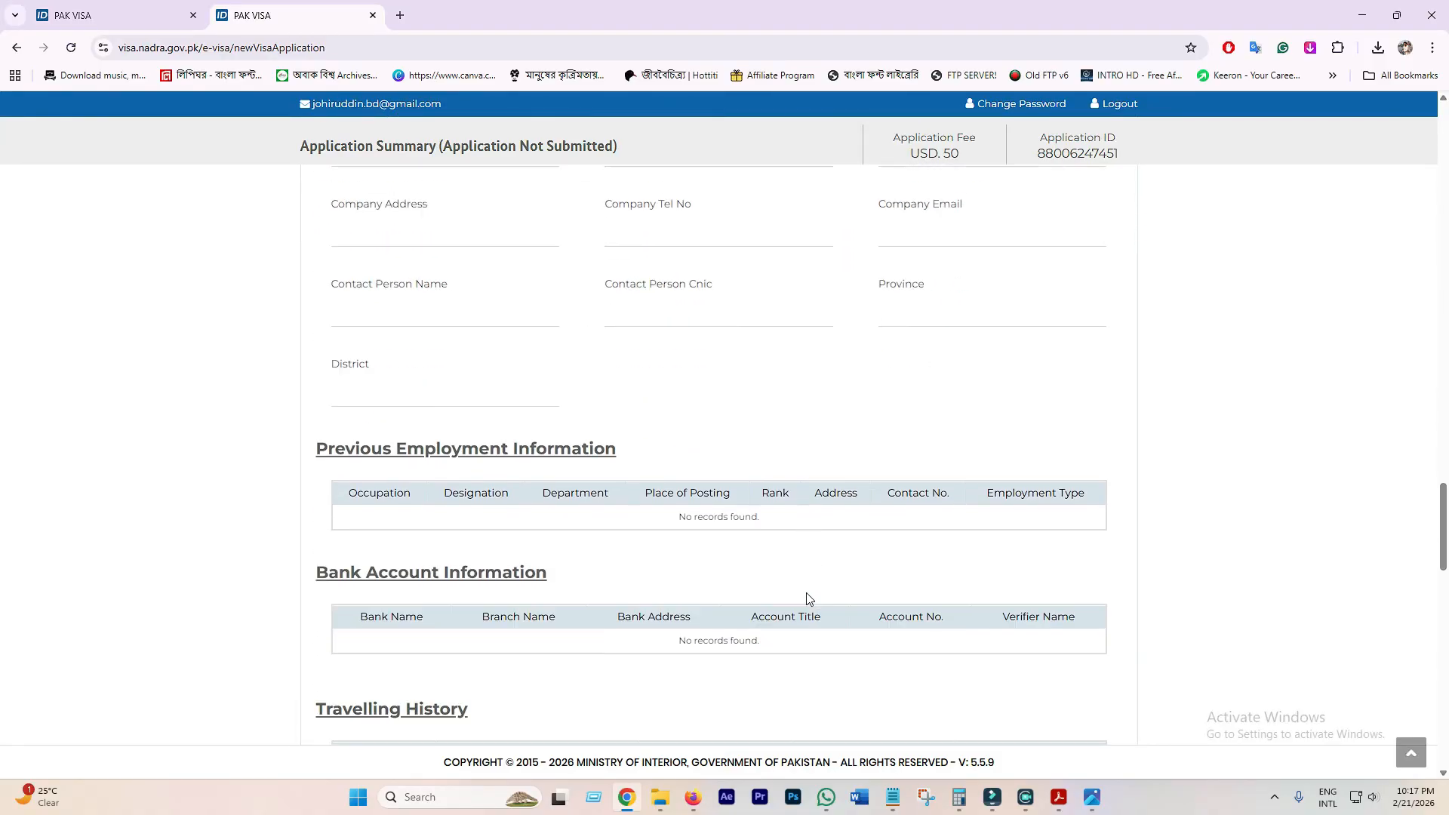
pyautogui.scroll(-15, 806, 598)
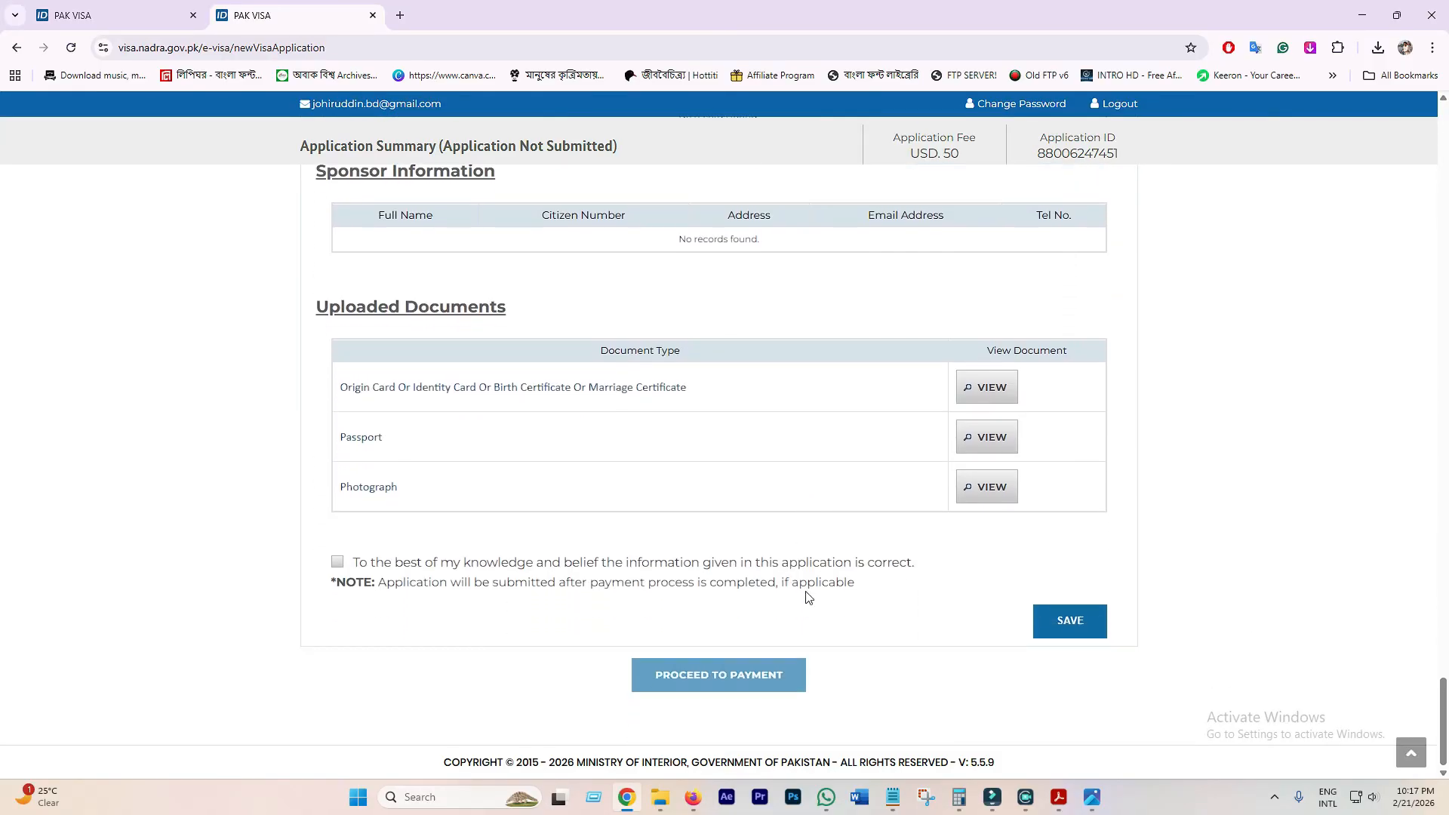
pyautogui.click(336, 562)
pyautogui.click(1066, 615)
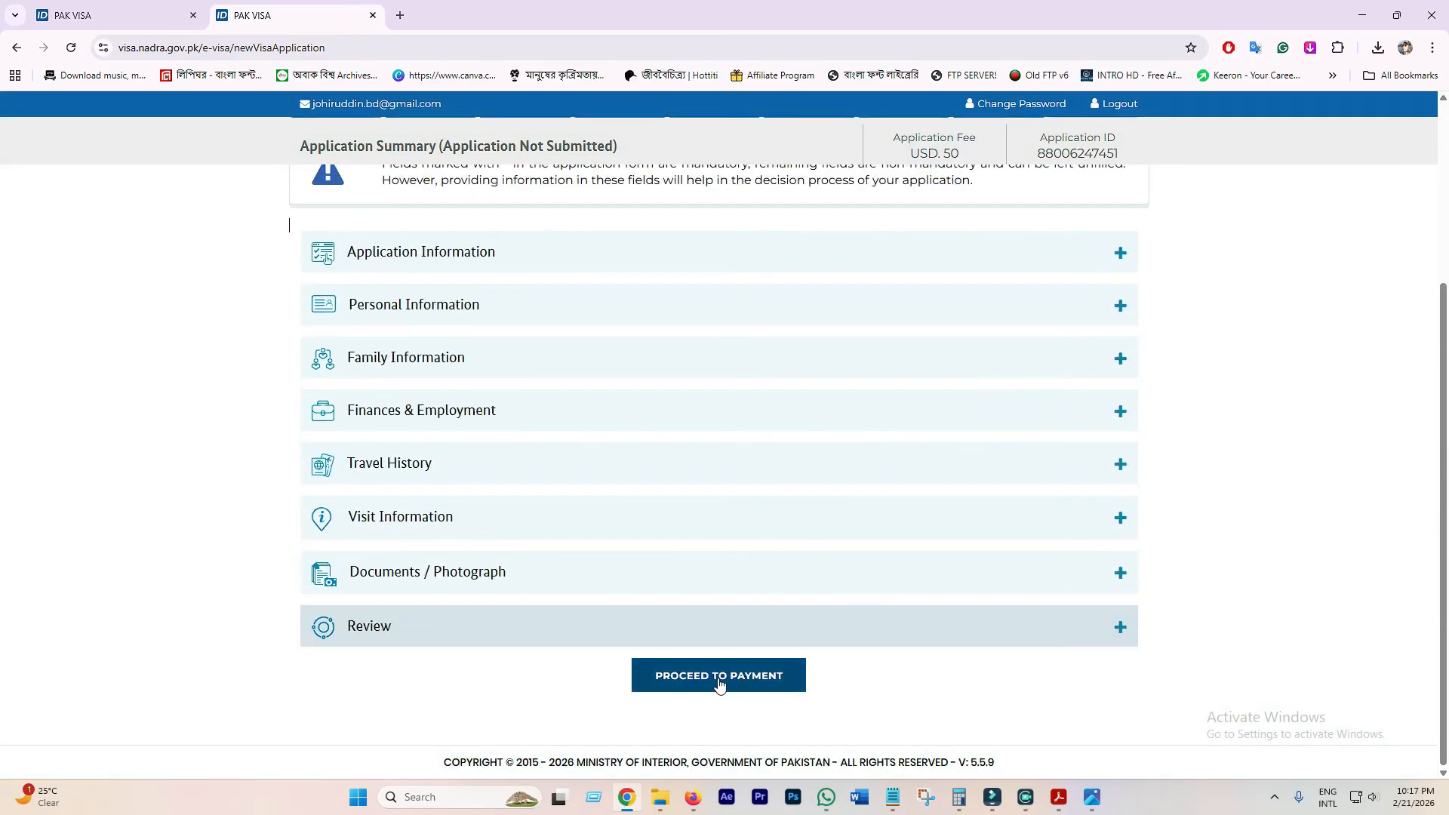
# - Proceed to payment, accept the Payment Terms and Conditions, and reach the USD 50 Billing Info form
pyautogui.click(731, 684)
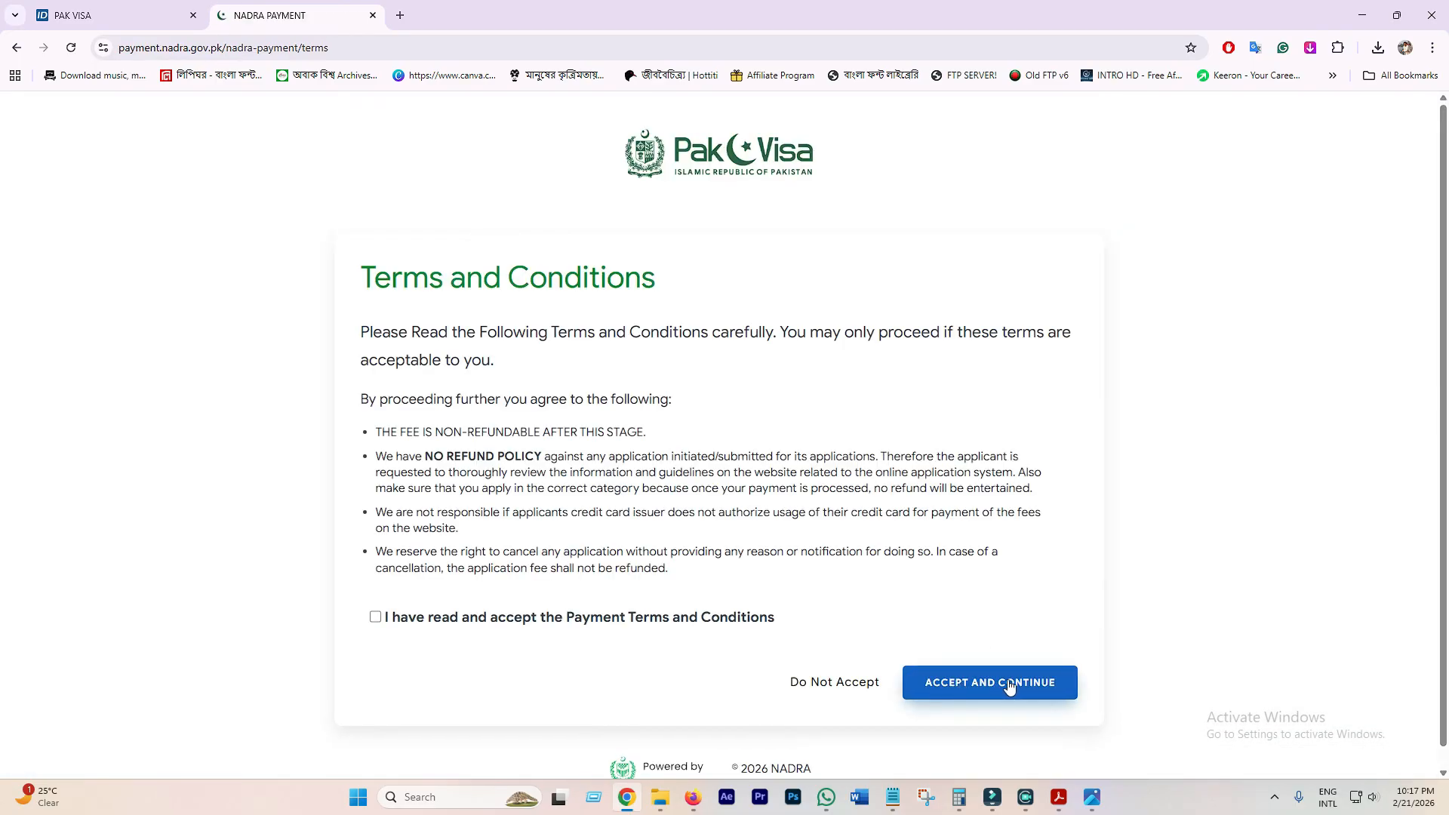
pyautogui.click(1017, 683)
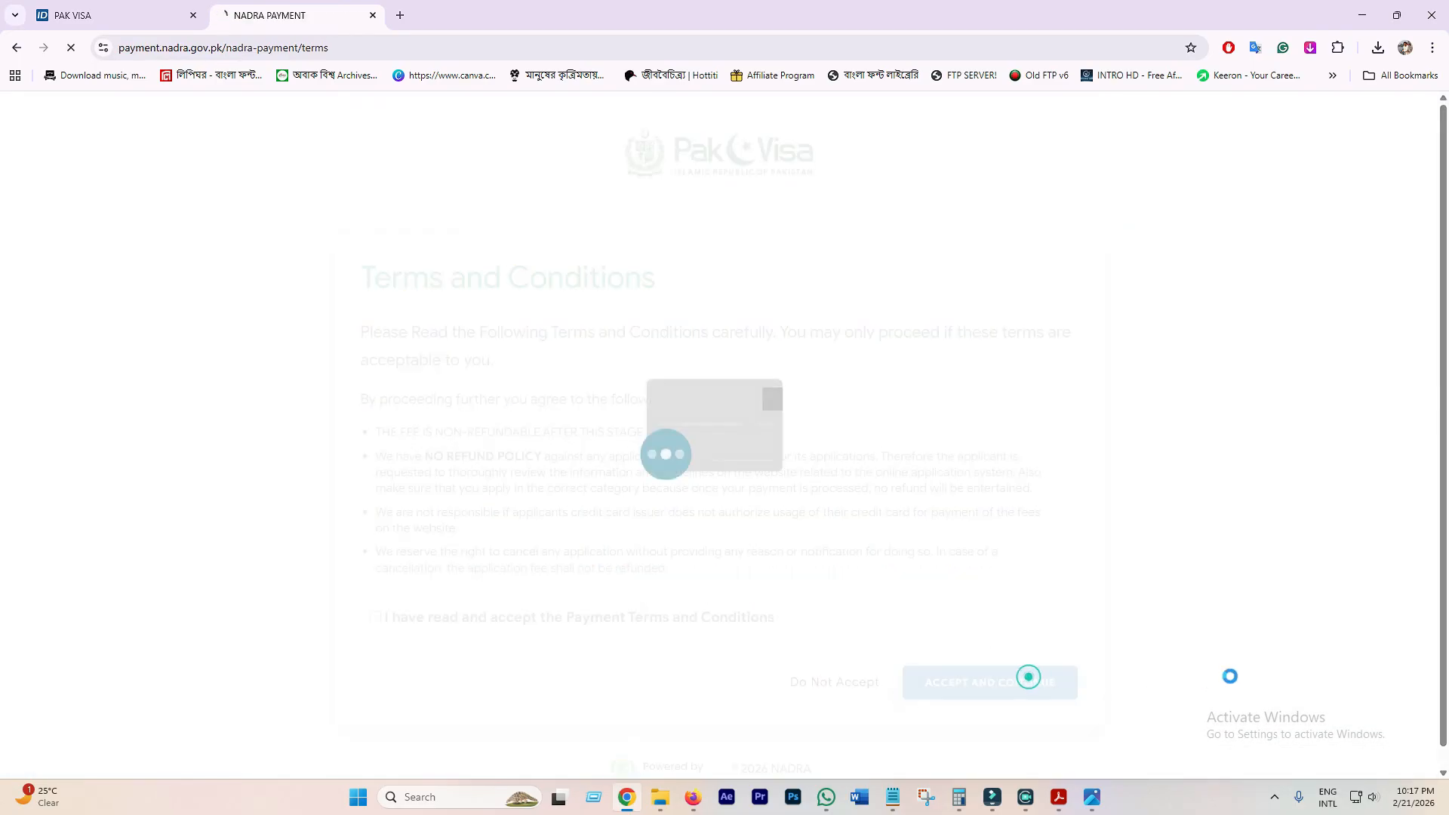
pyautogui.click(375, 617)
pyautogui.click(1004, 715)
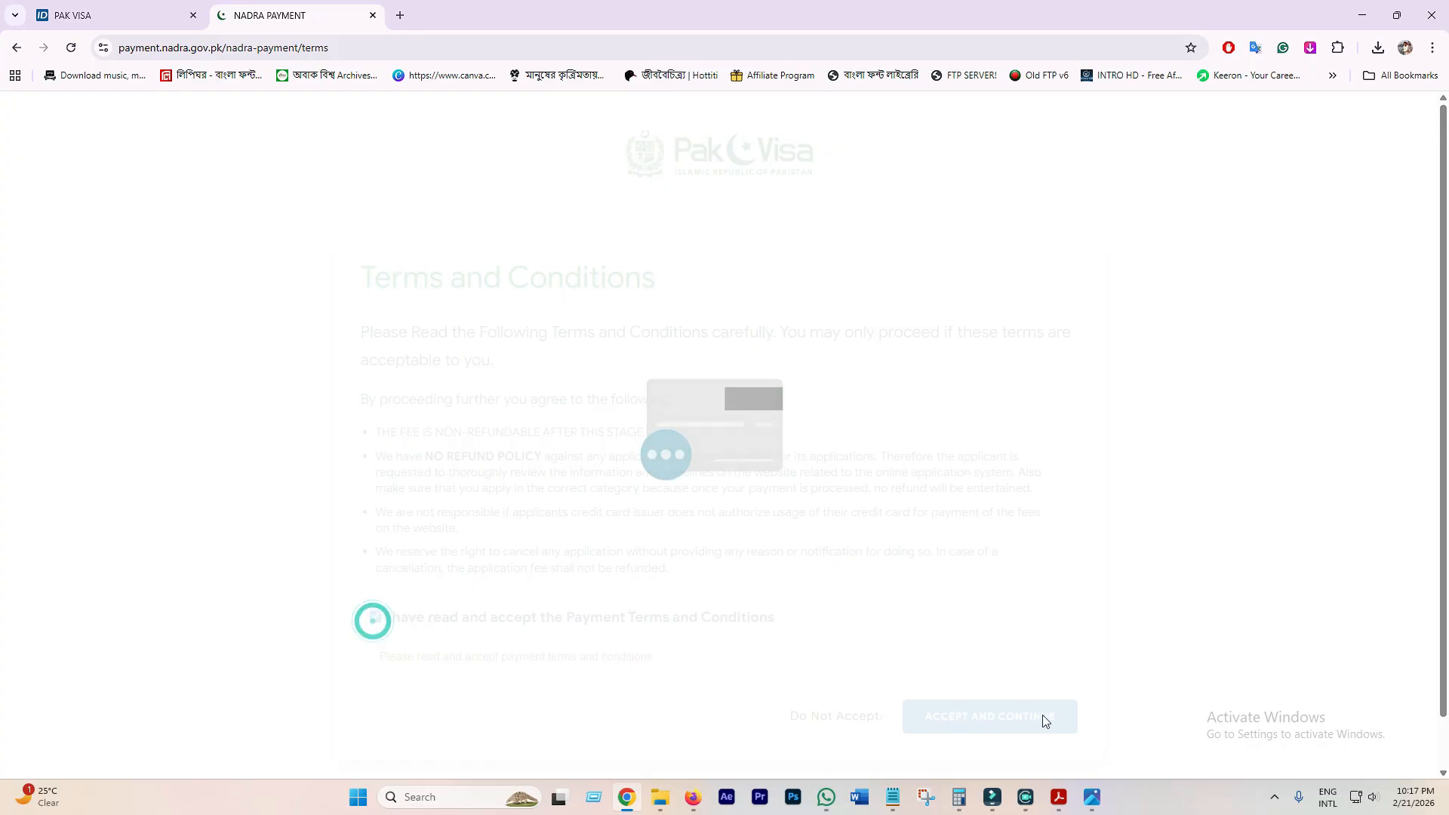
pyautogui.click(991, 714)
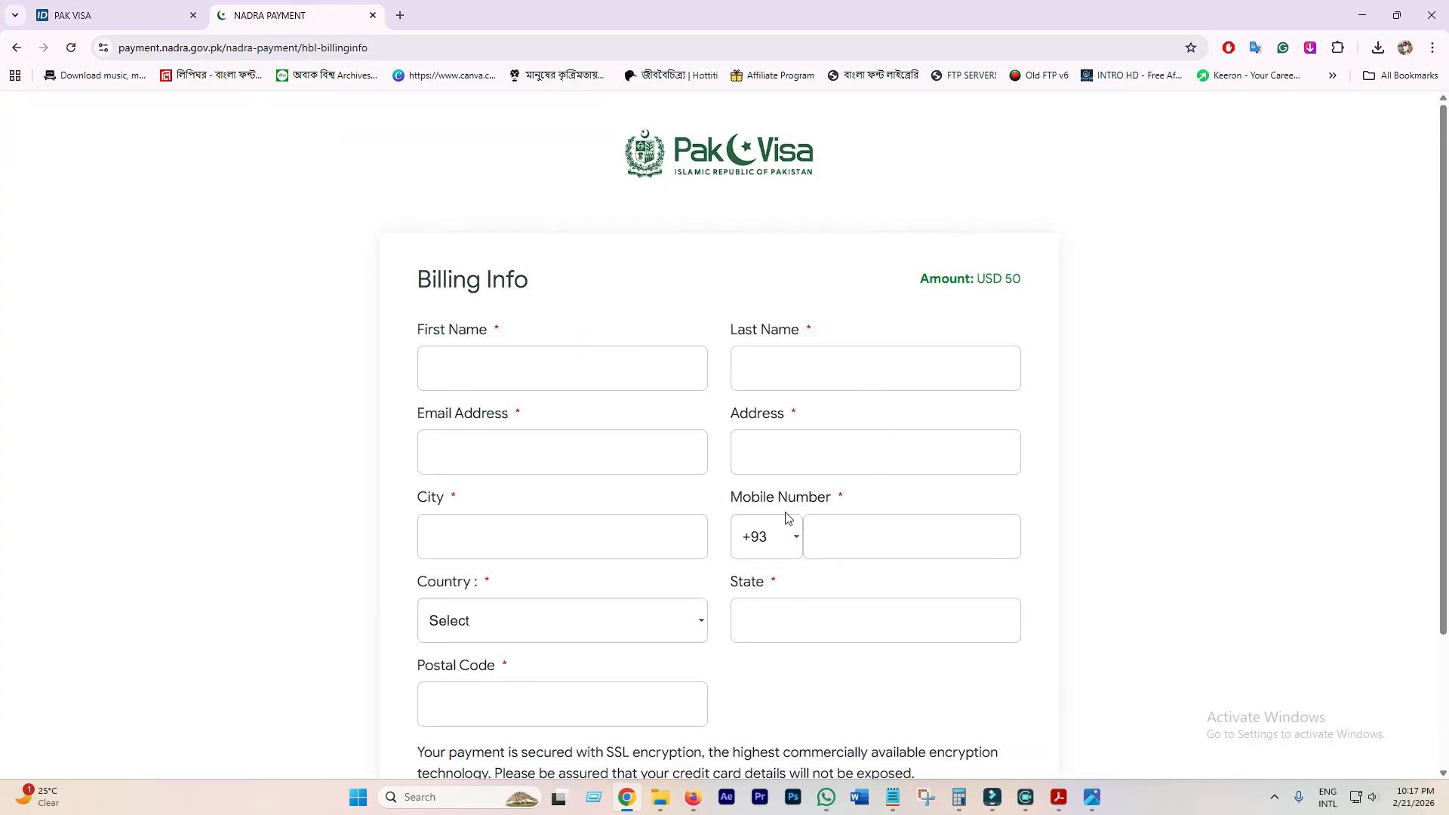
pyautogui.scroll(-3, 554, 676)
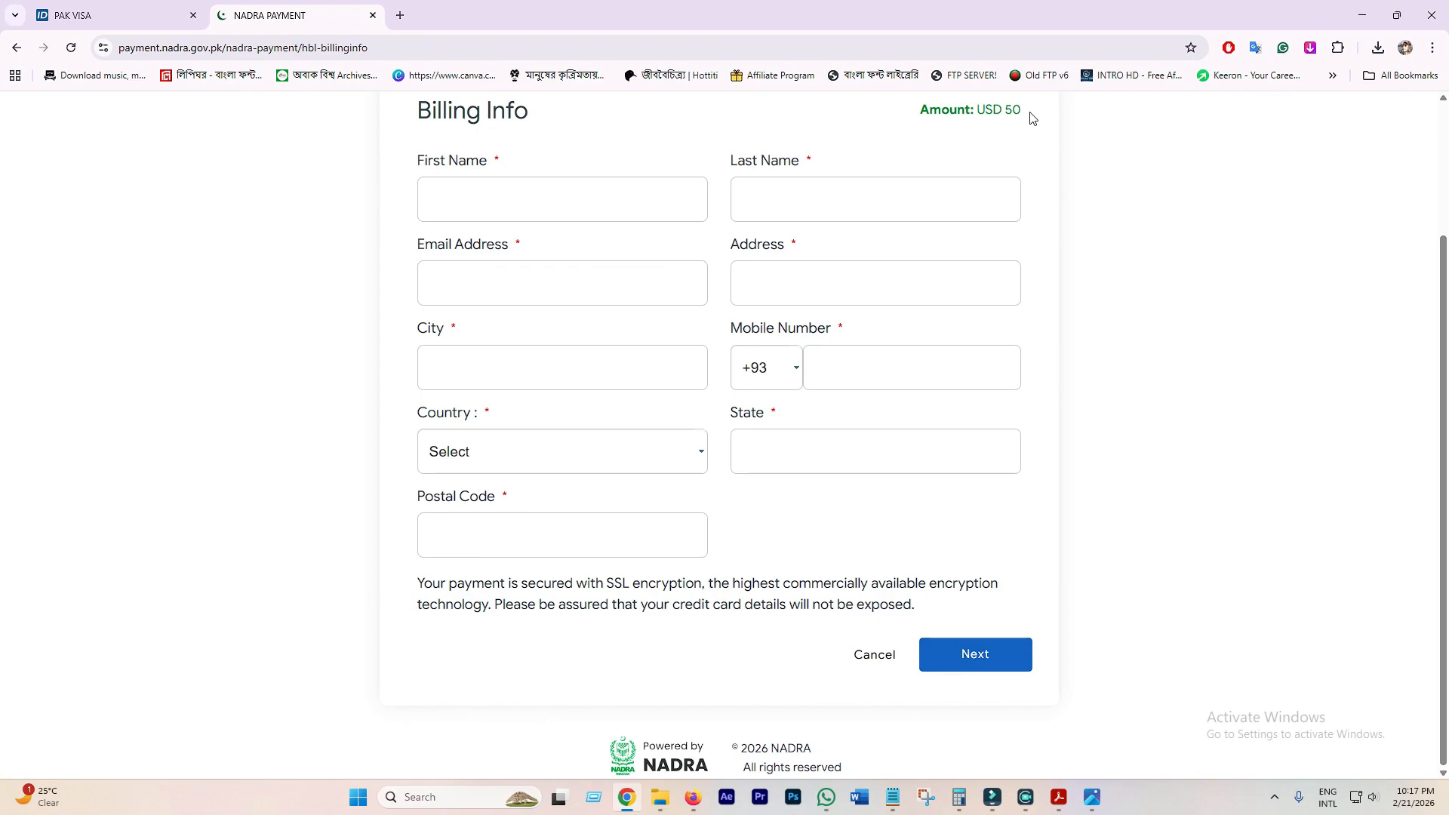
pyautogui.moveTo(1016, 109); pyautogui.dragTo(934, 117)
pyautogui.click(1004, 113)
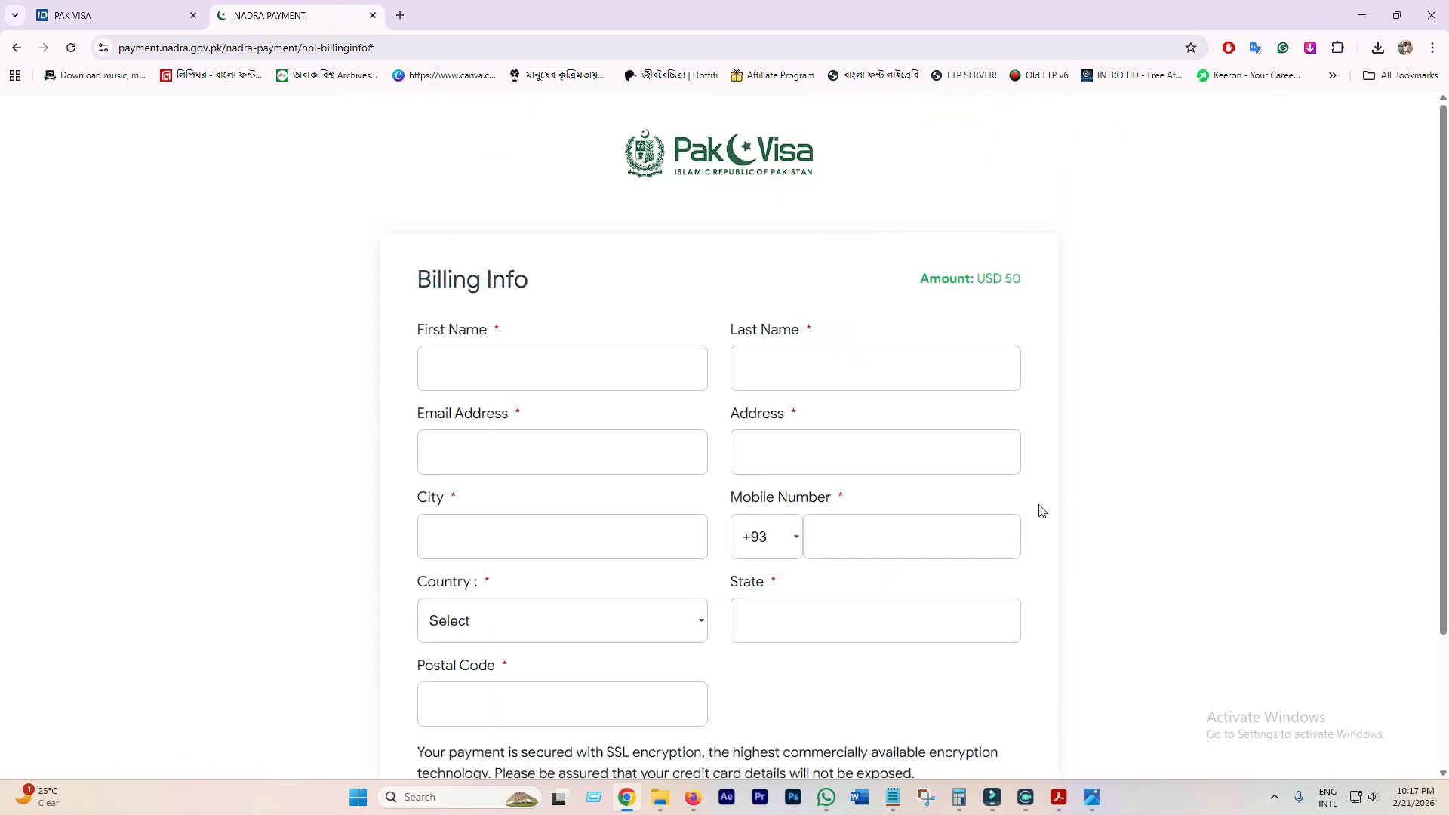
pyautogui.scroll(-3, 1065, 570)
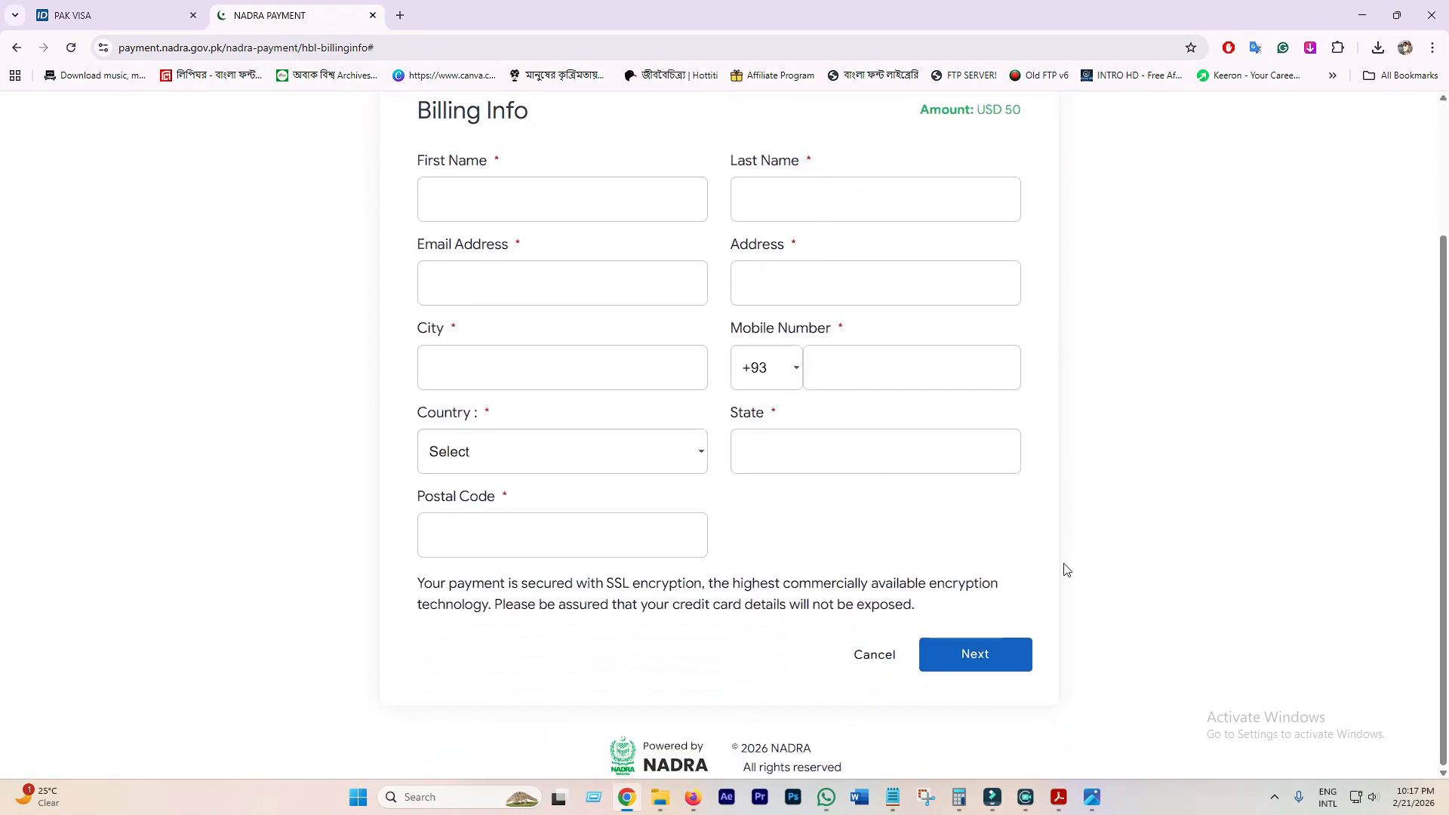